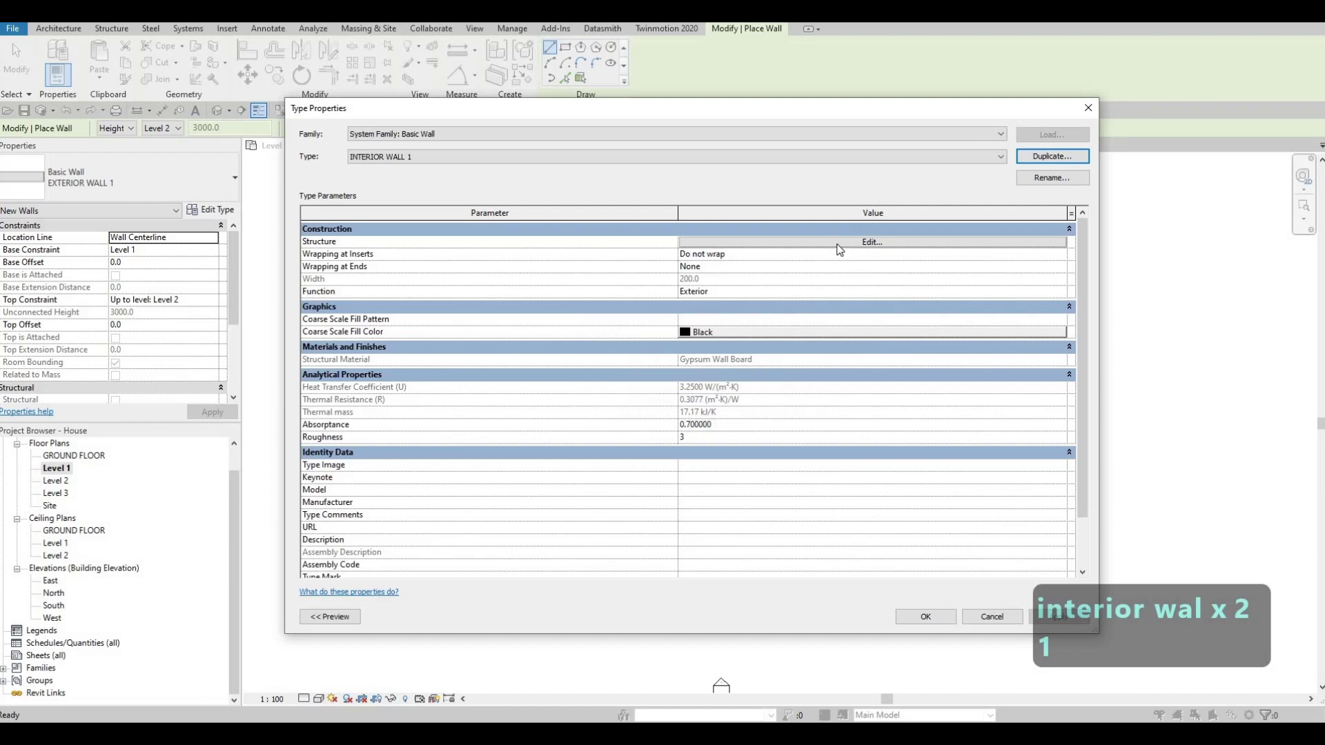
Review the layer structure of the INTERIOR WALL 1 type and accept the new wall type for placement.
{"action": "left_click", "coordinate": [782, 242]}
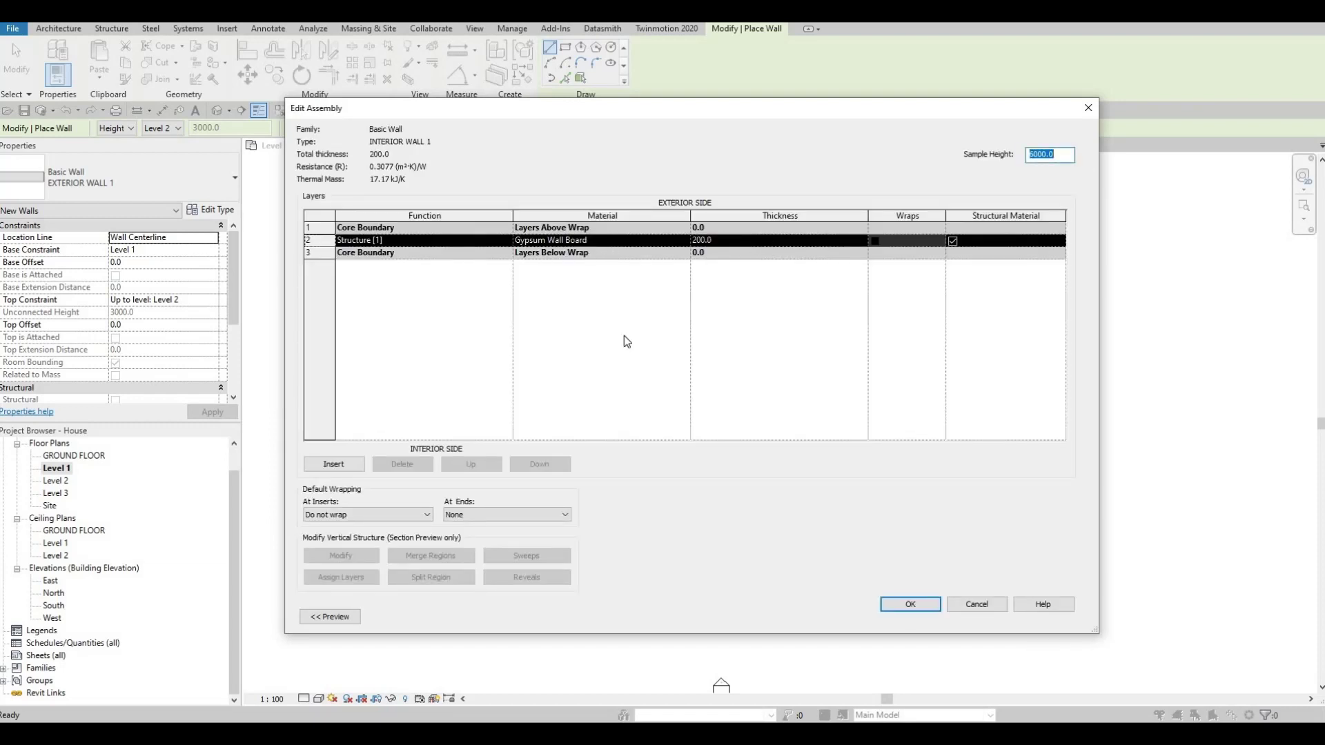
{"action": "left_click", "coordinate": [922, 610]}
{"action": "left_click", "coordinate": [922, 612]}
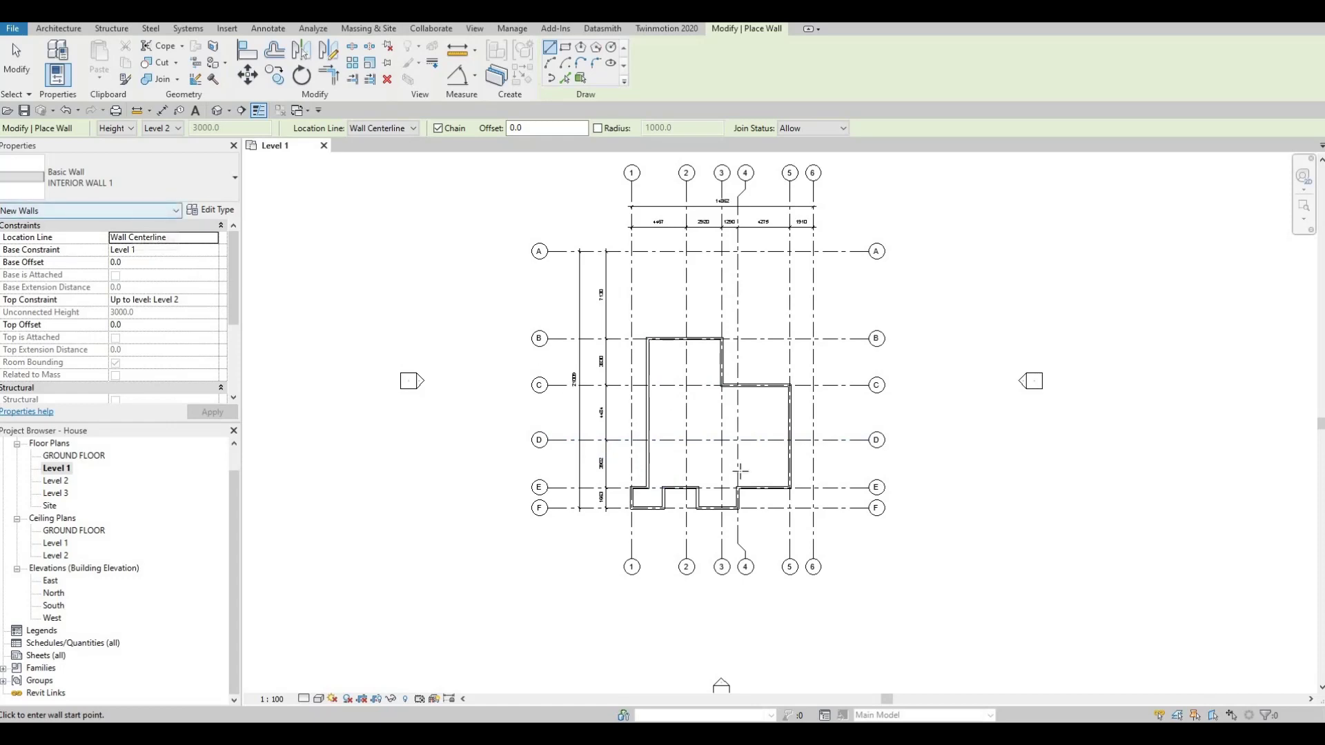
Draw an interior wall along grid E, closing the gap between the two exterior wall corners near grids 1 and 2.
{"action": "scroll", "coordinate": [662, 503], "scroll_direction": "up", "scroll_amount": 2}
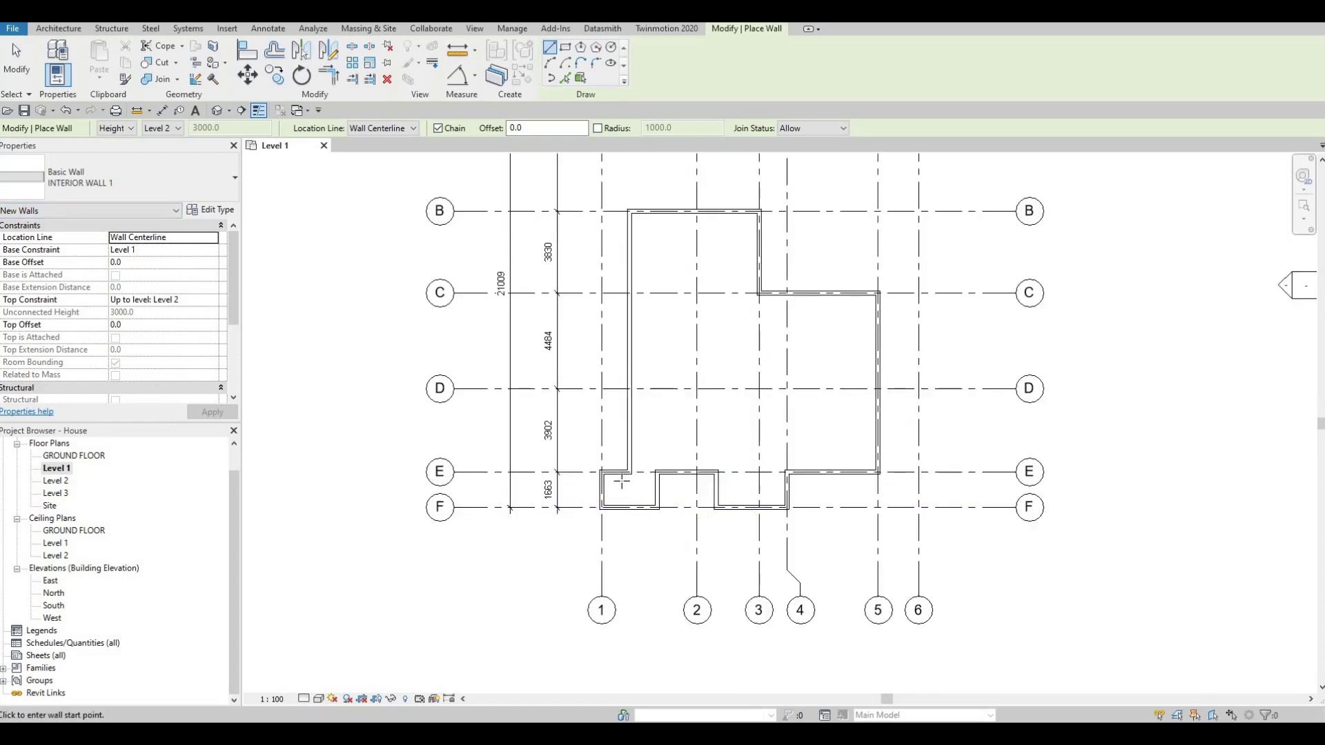
{"action": "scroll", "coordinate": [639, 477], "scroll_direction": "up", "scroll_amount": 3}
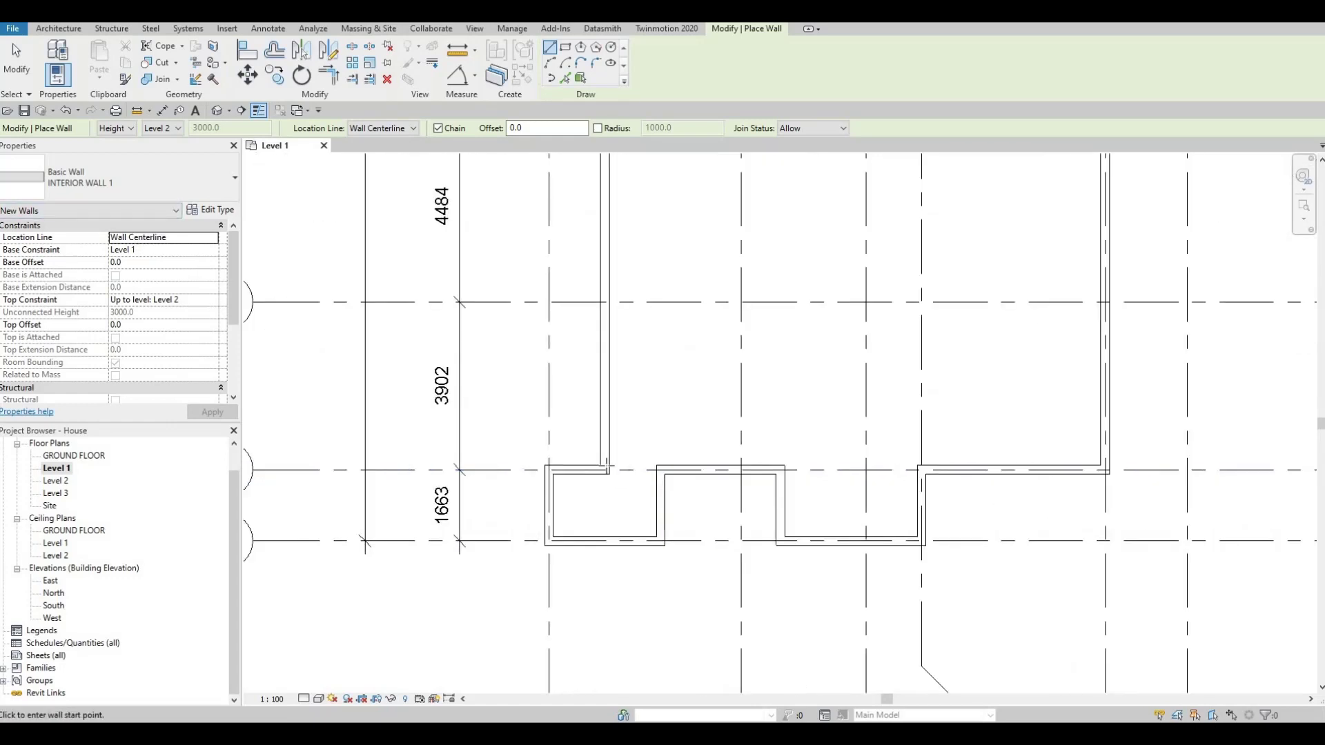
{"action": "left_click", "coordinate": [602, 467]}
{"action": "key", "text": "Escape"}
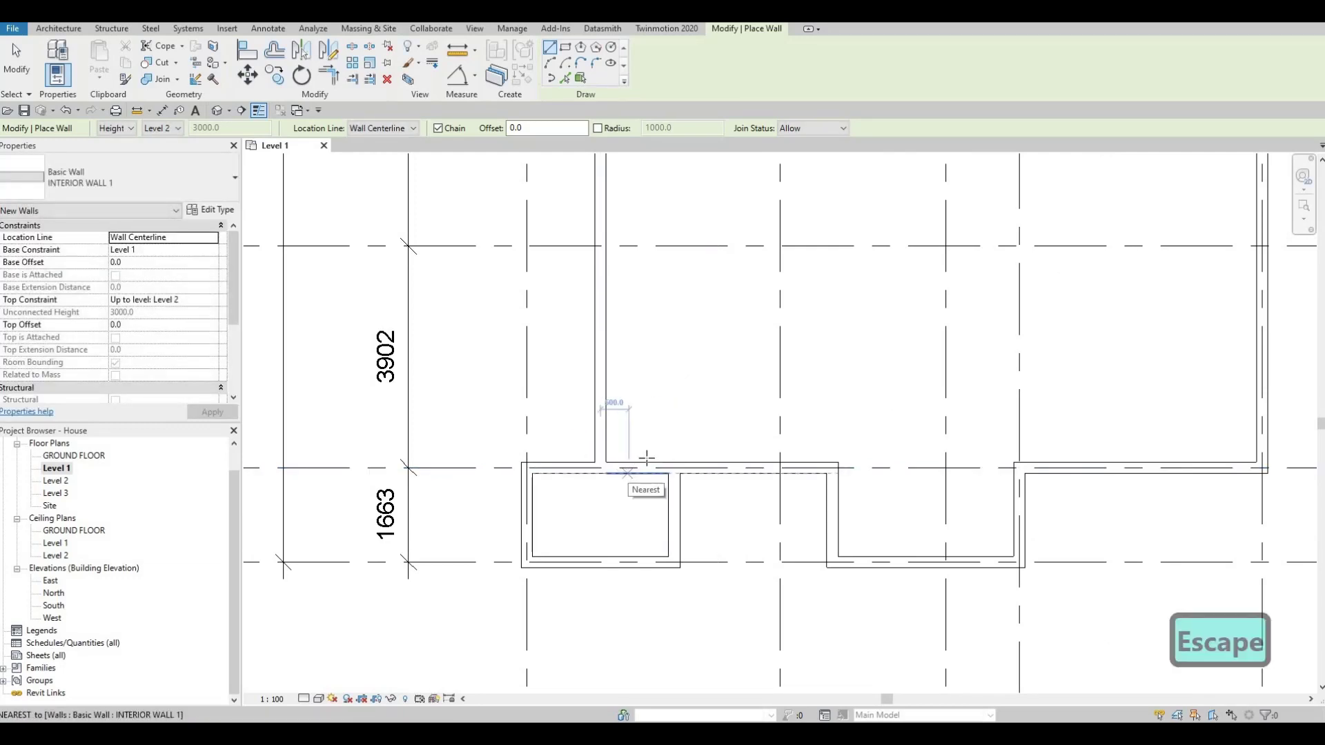
Draw chained interior walls from the exterior wall along grid D to grid 2, and down grid 2 to the grid E wall.
{"action": "middle_click_drag", "start_coordinate": [781, 458], "coordinate": [728, 474]}
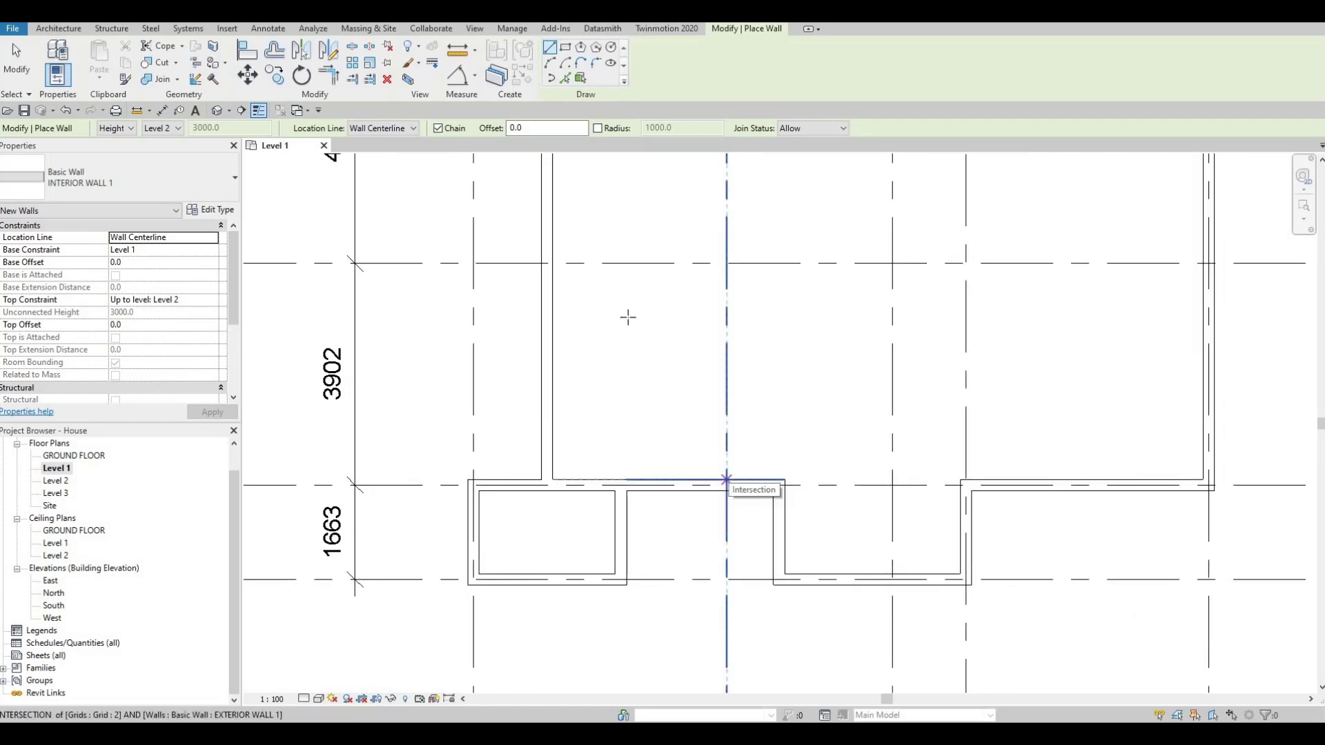
{"action": "scroll", "coordinate": [636, 352], "scroll_direction": "down", "scroll_amount": 3}
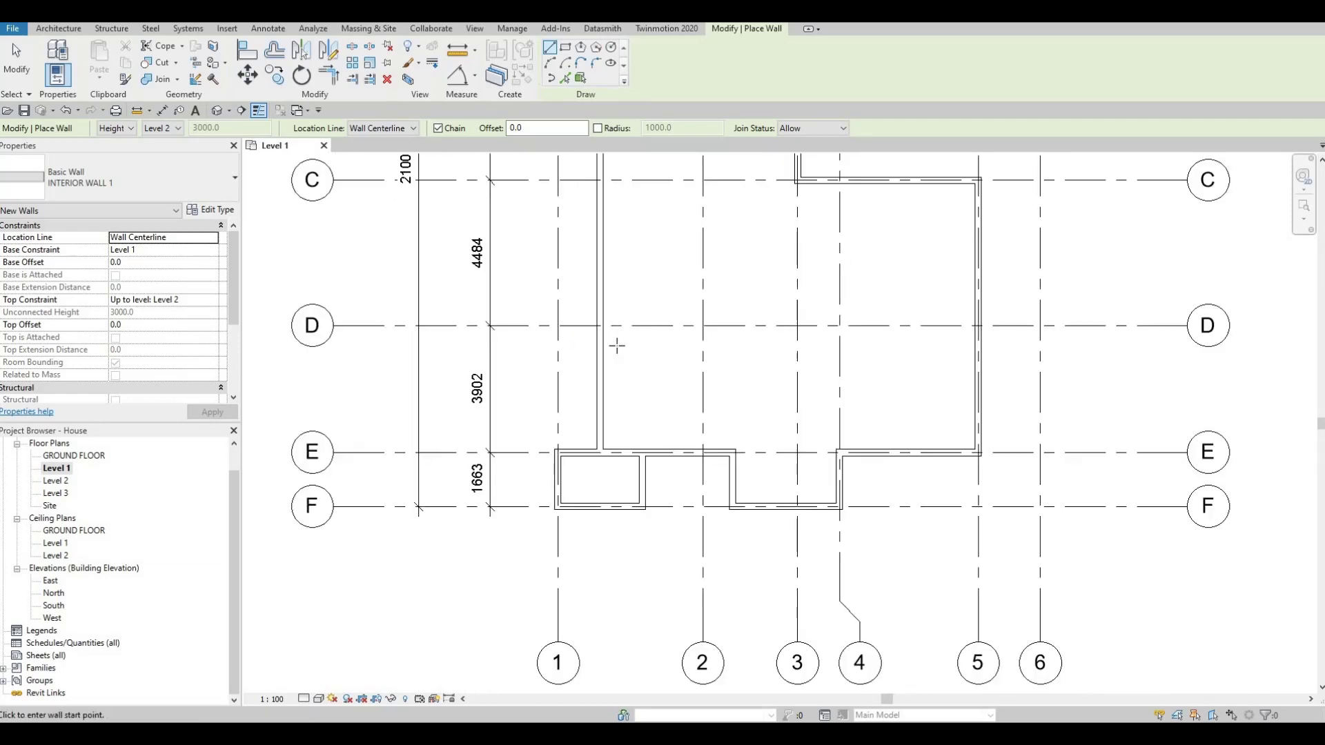
{"action": "middle_click_drag", "start_coordinate": [584, 359], "coordinate": [566, 392]}
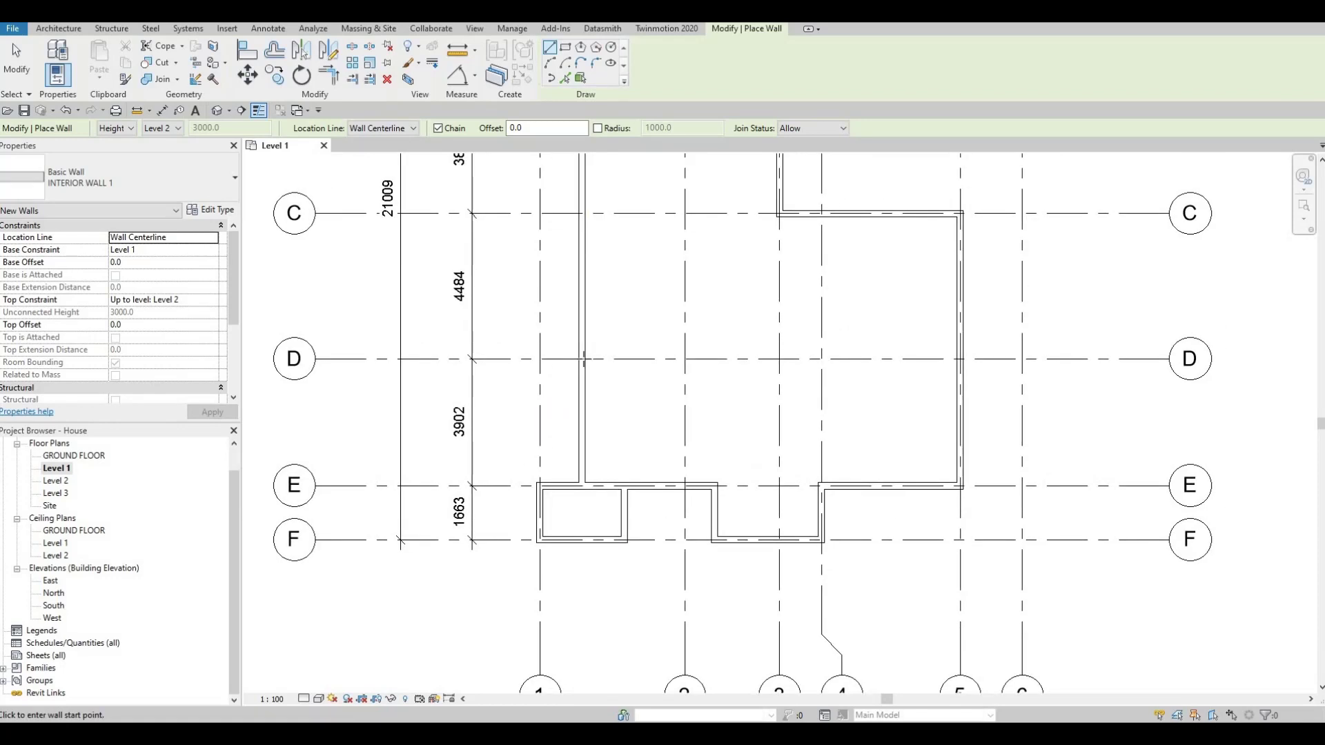
{"action": "left_click", "coordinate": [582, 359]}
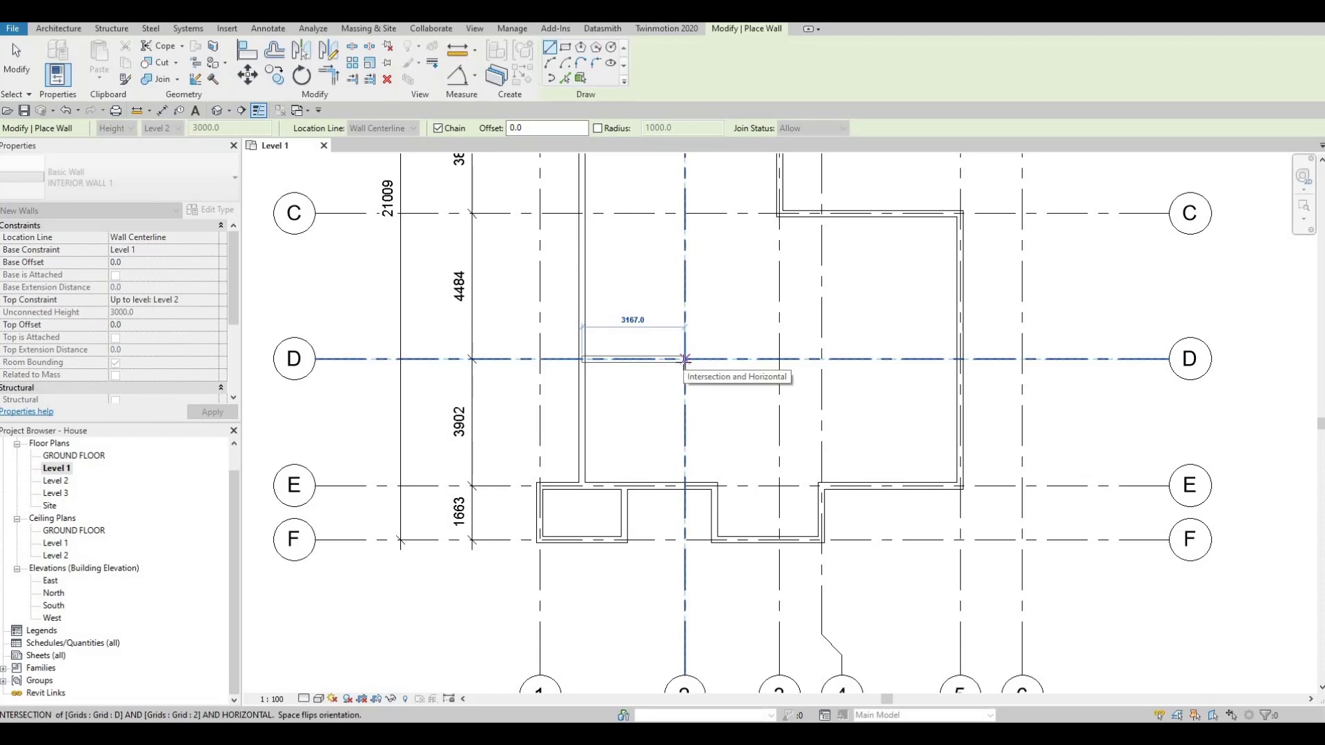
{"action": "scroll", "coordinate": [661, 321], "scroll_direction": "down", "scroll_amount": 1}
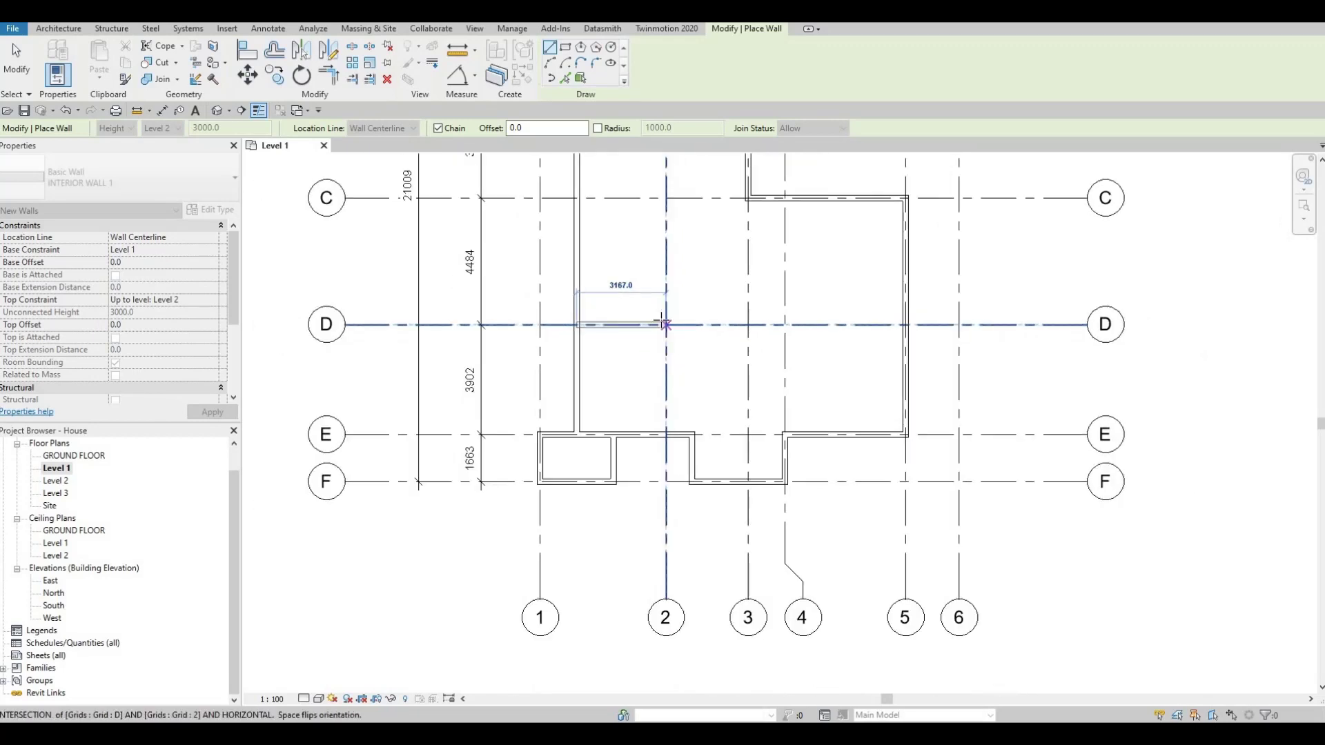
{"action": "left_click", "coordinate": [663, 323]}
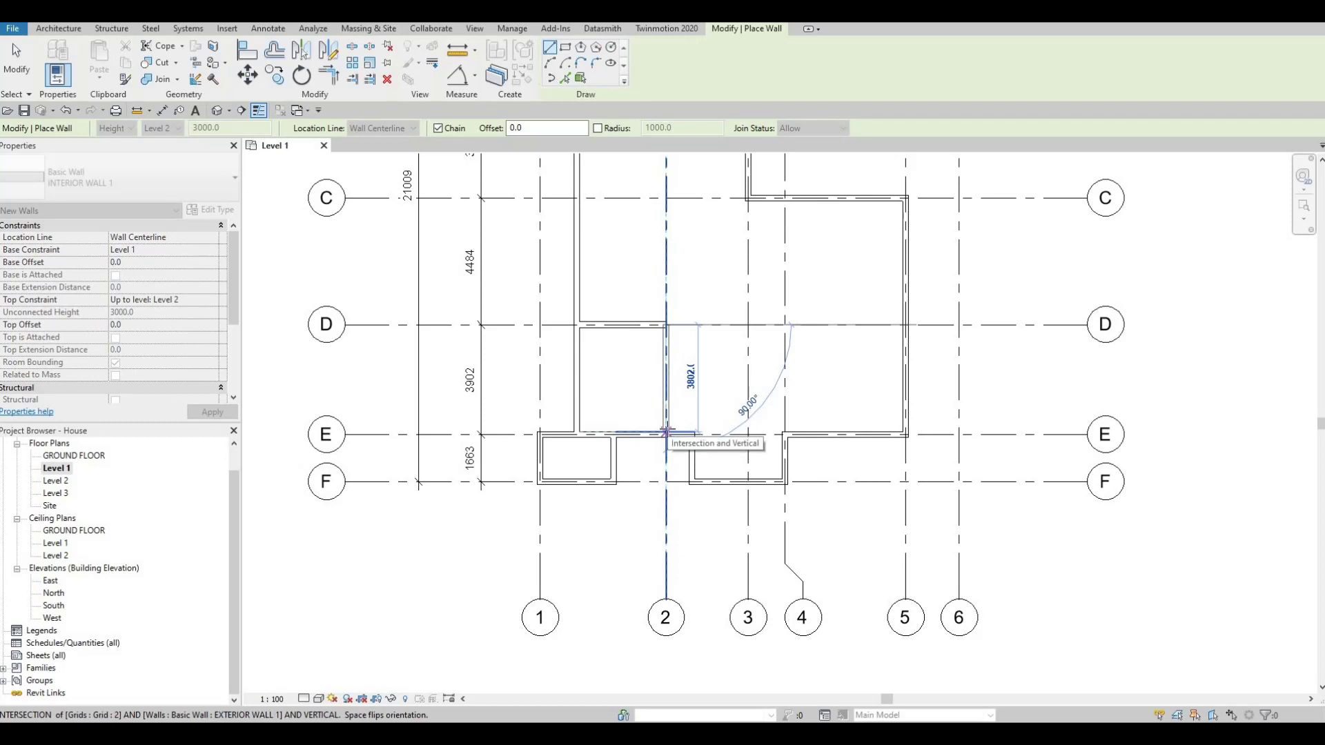
{"action": "left_click", "coordinate": [666, 432]}
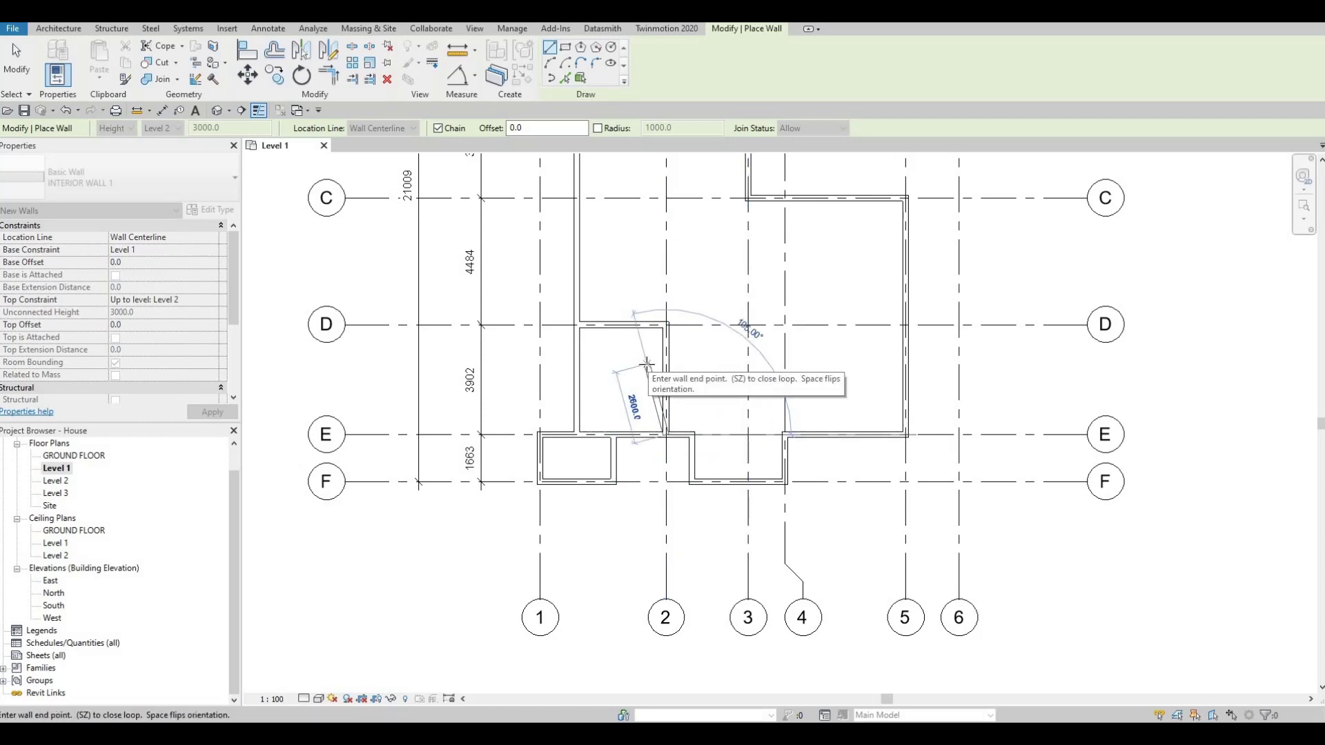
{"action": "key", "text": "Escape"}
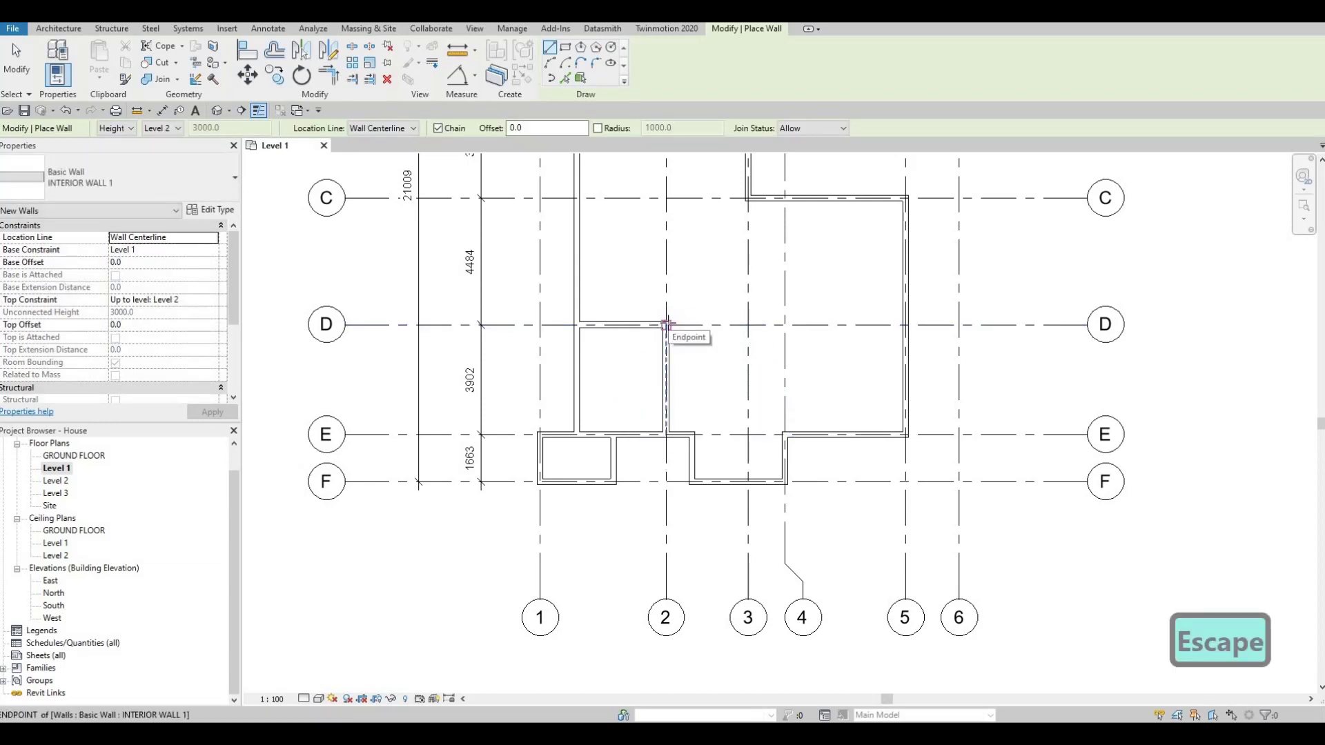
{"action": "left_click", "coordinate": [666, 324]}
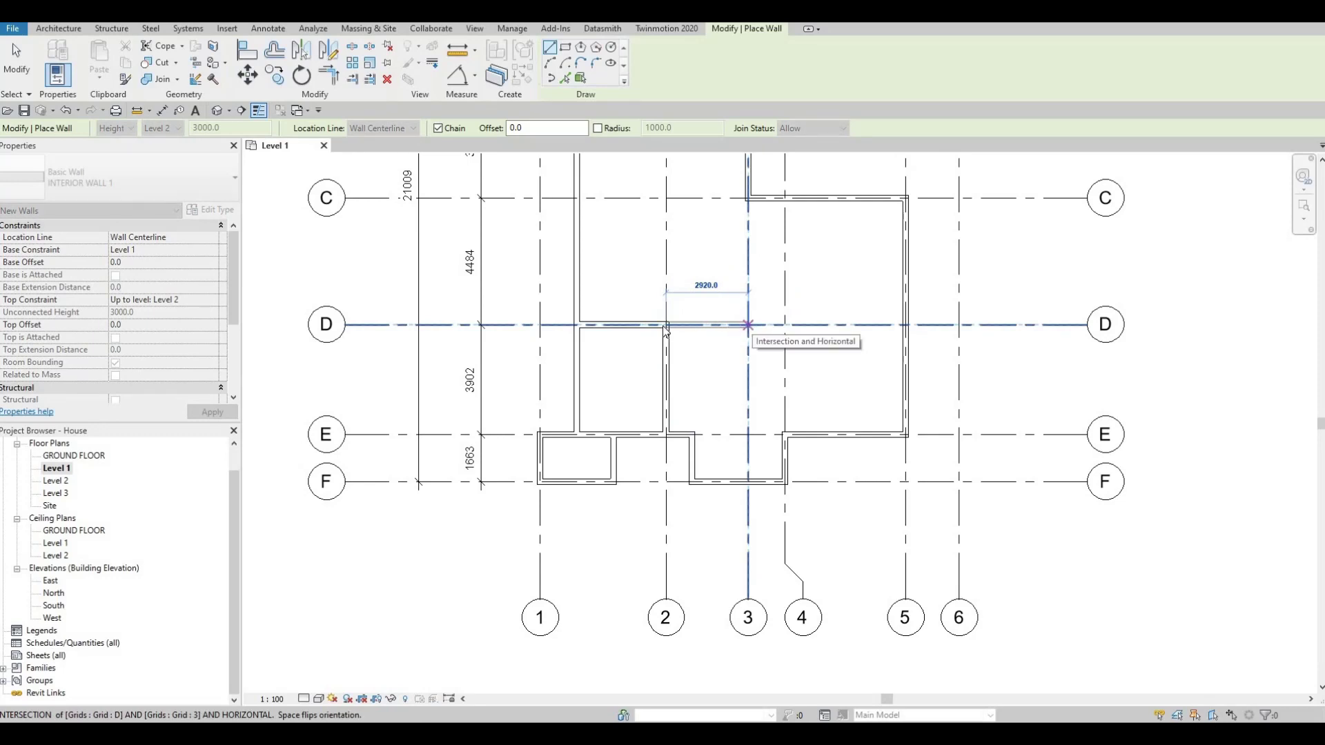
{"action": "key", "text": "Escape"}
{"action": "key", "text": "Escape"}
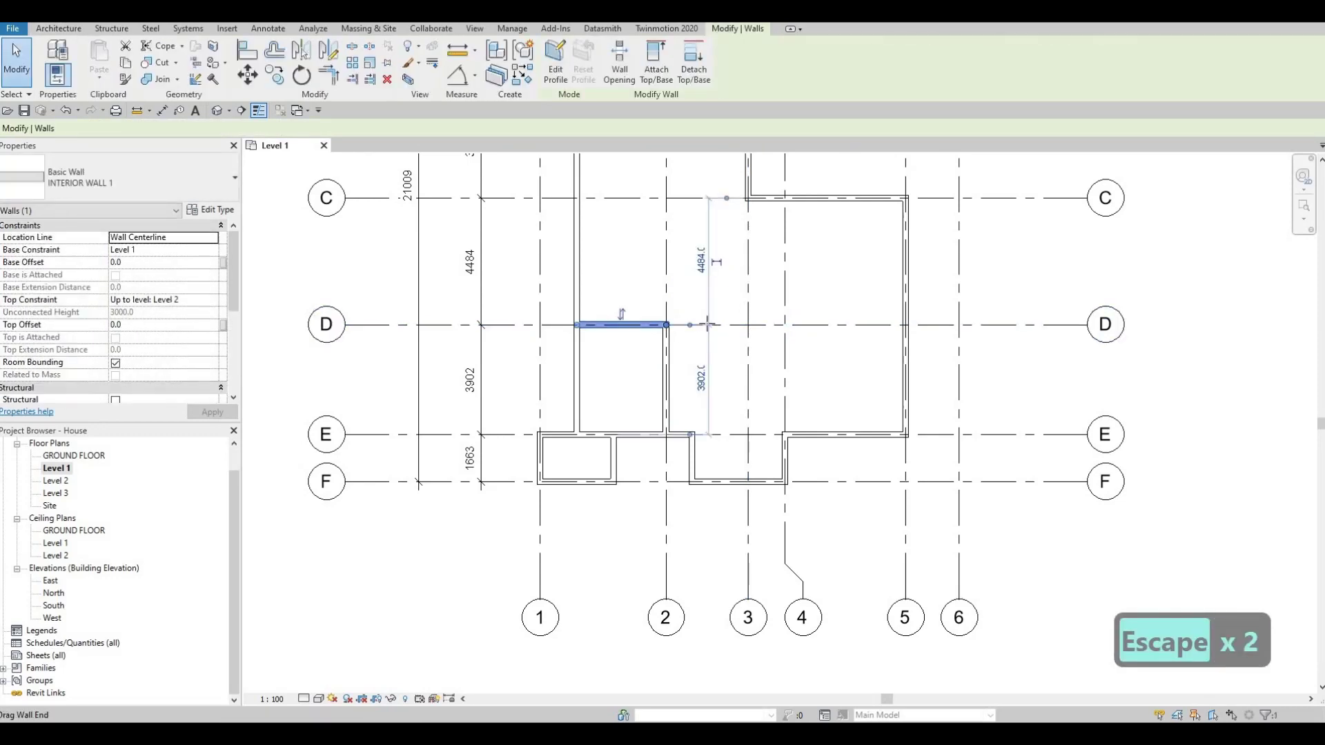
Extend the free end of the grid D interior wall to grid 3.
{"action": "left_click_drag", "start_coordinate": [707, 325], "coordinate": [748, 324]}
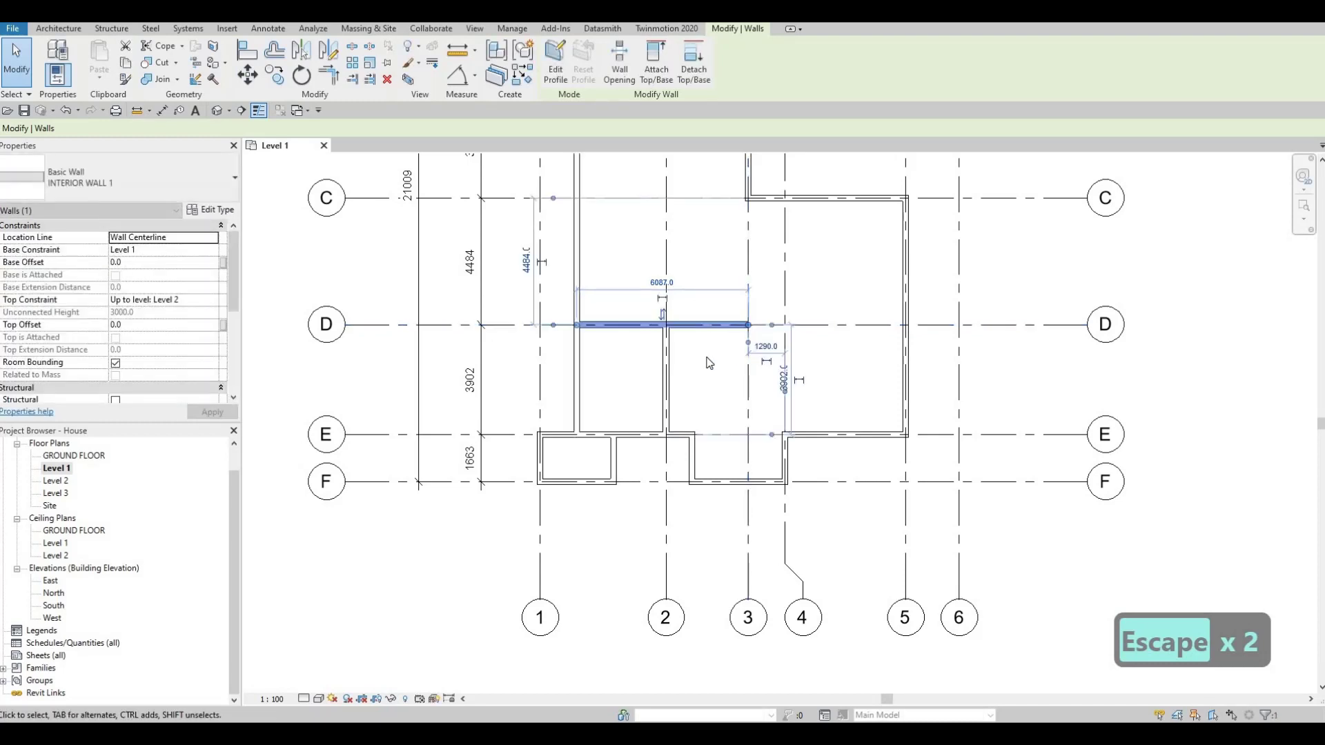
{"action": "key", "text": "Escape"}
{"action": "key", "text": "Escape"}
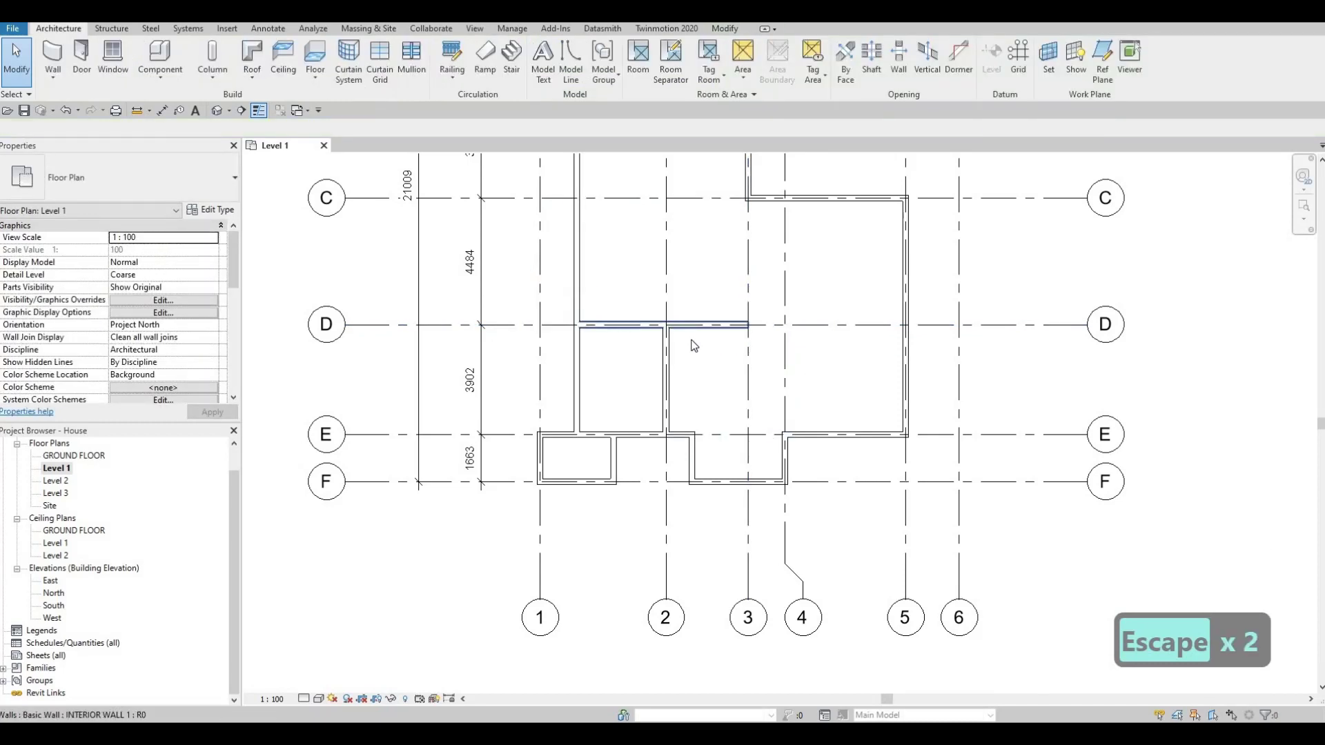
{"action": "left_click", "coordinate": [694, 345]}
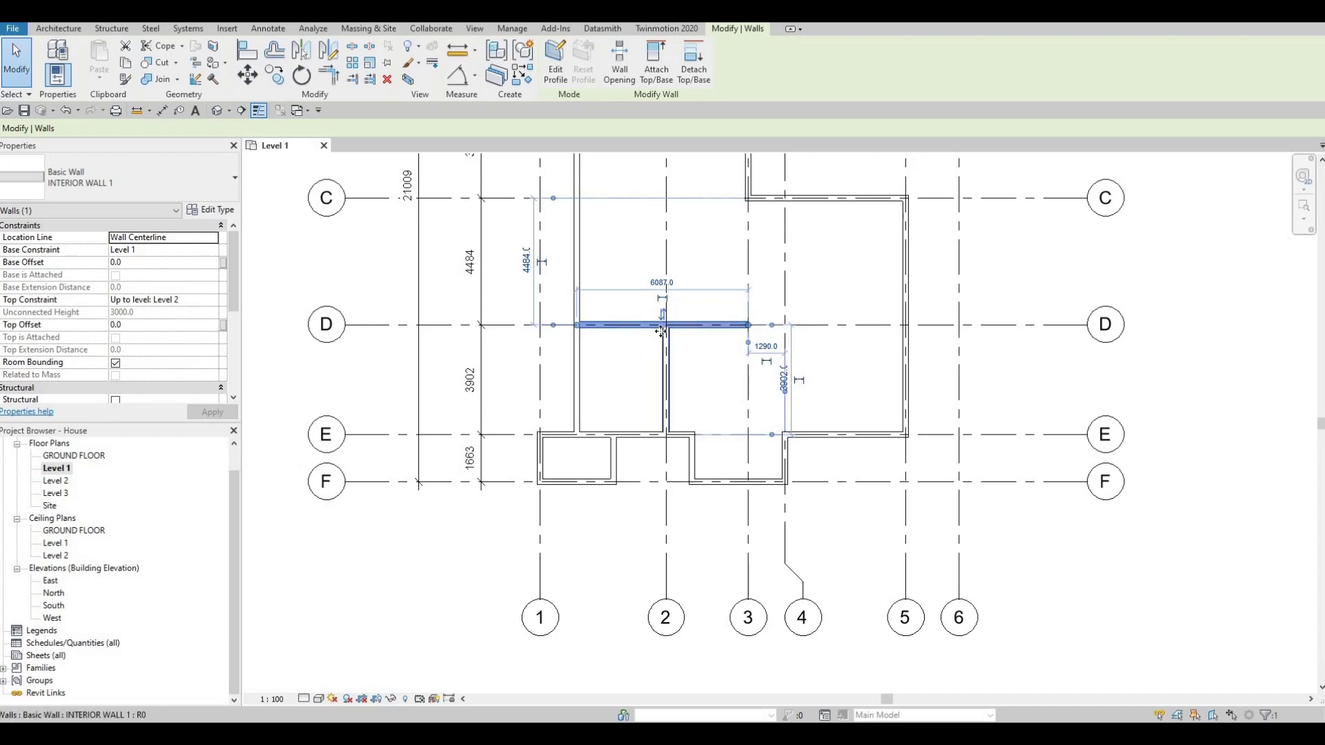
{"action": "key", "text": "F1"}
{"action": "key", "text": "F1"}
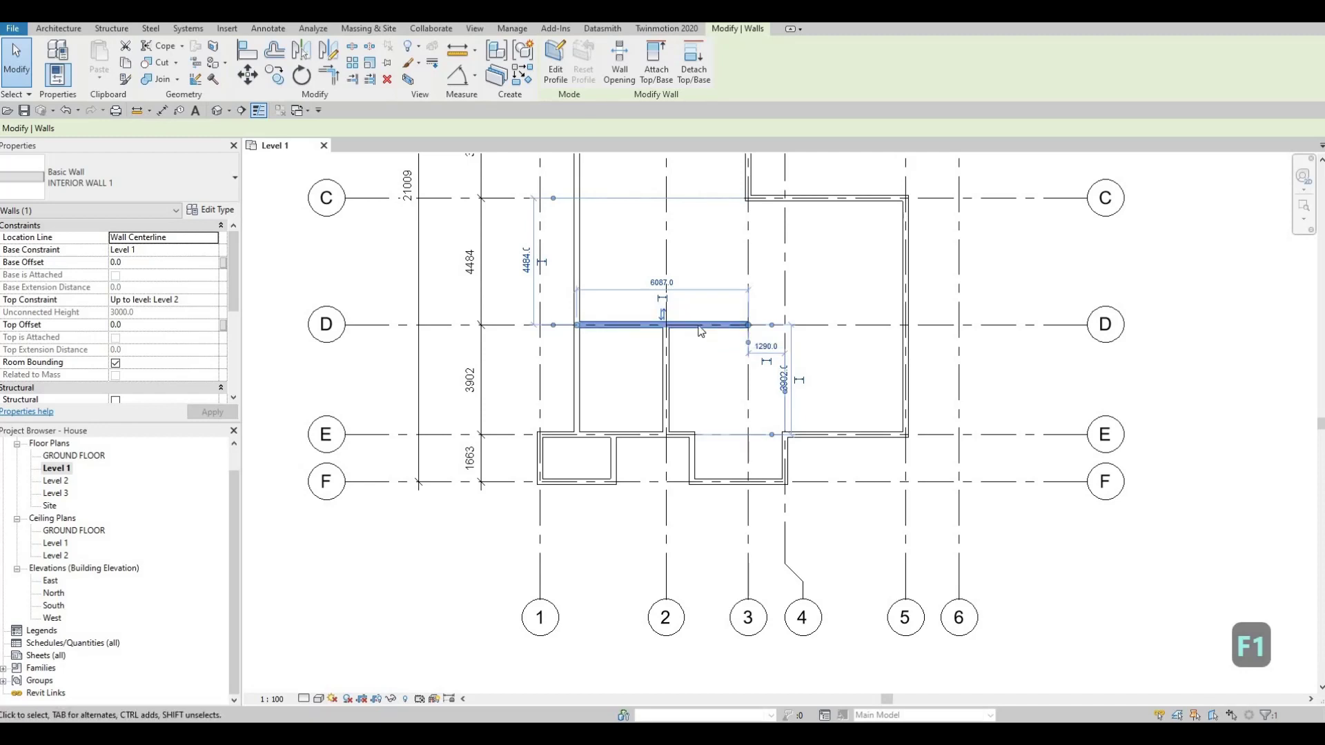
{"action": "key", "text": "Escape"}
Using Create Similar on the grid D interior wall, draw a wall about 6500 mm long up grid 4 from grid E.
{"action": "left_click", "coordinate": [690, 329]}
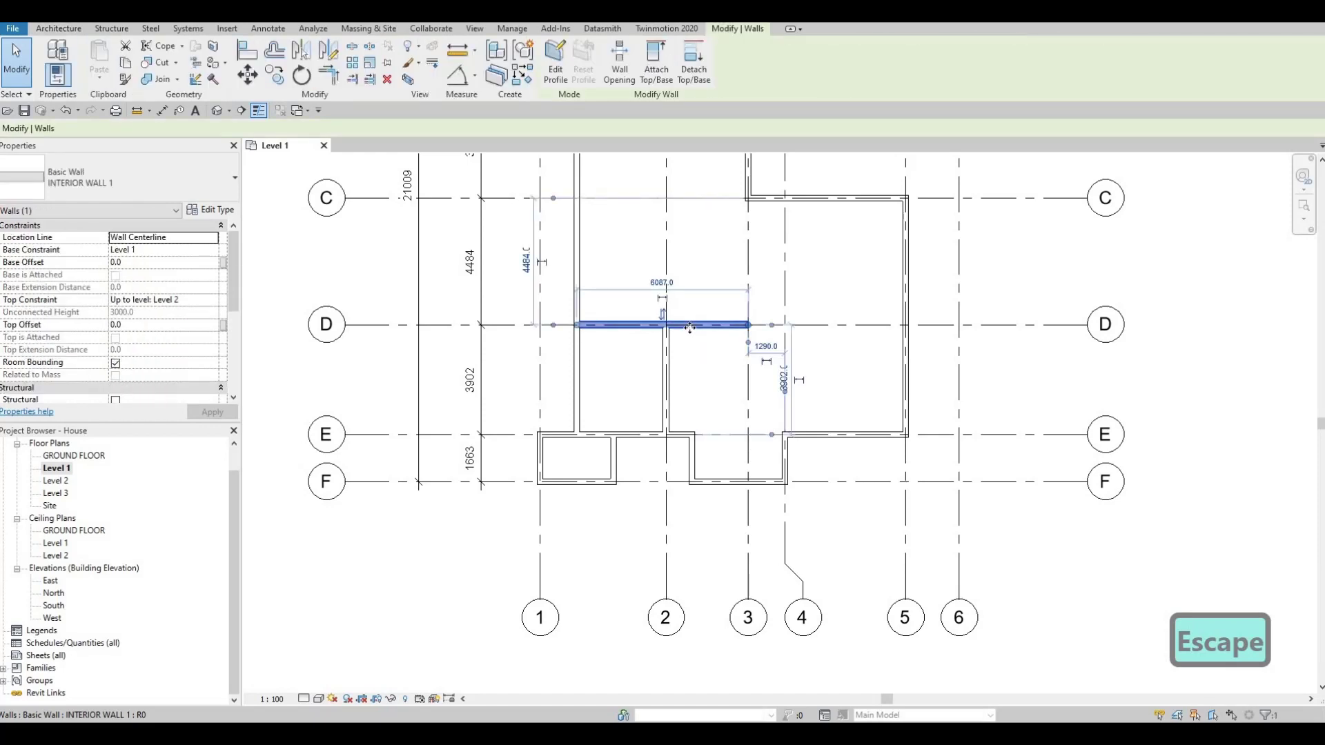
{"action": "key", "text": "c"}
{"action": "key", "text": "s"}
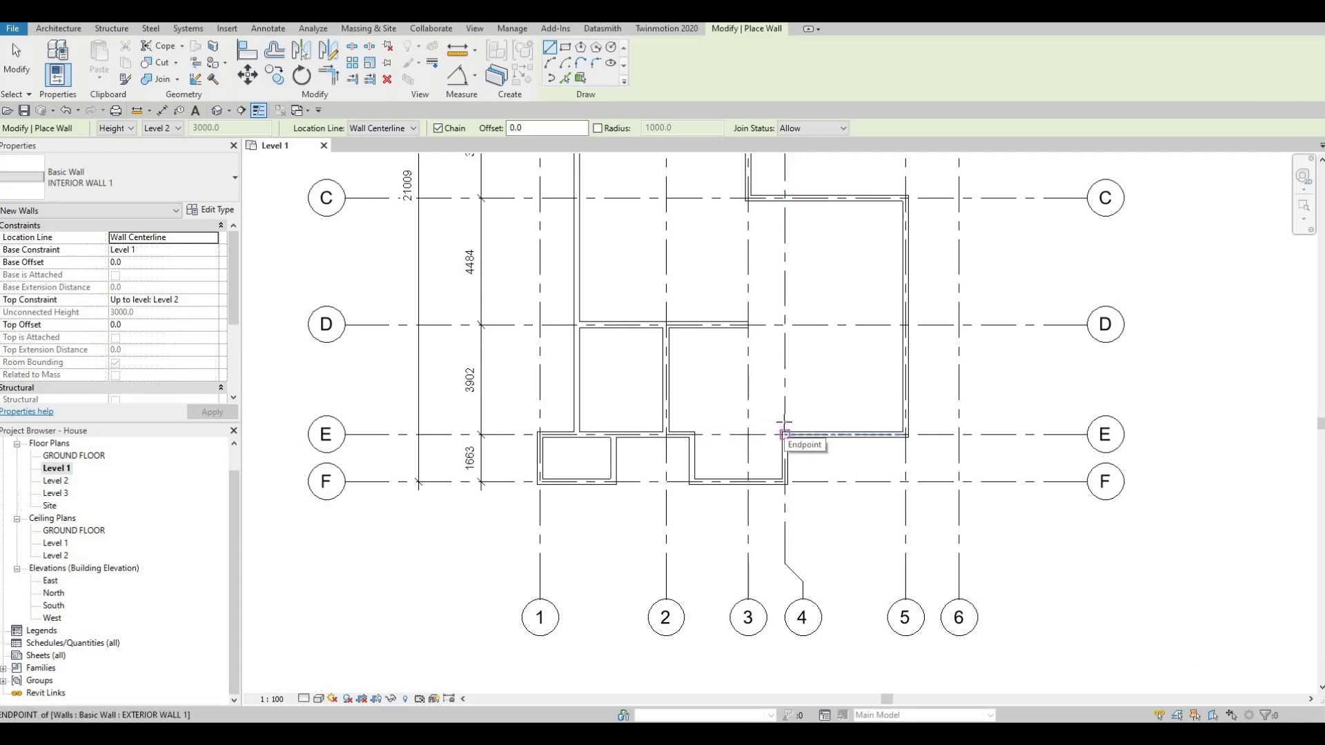
{"action": "left_click", "coordinate": [783, 434]}
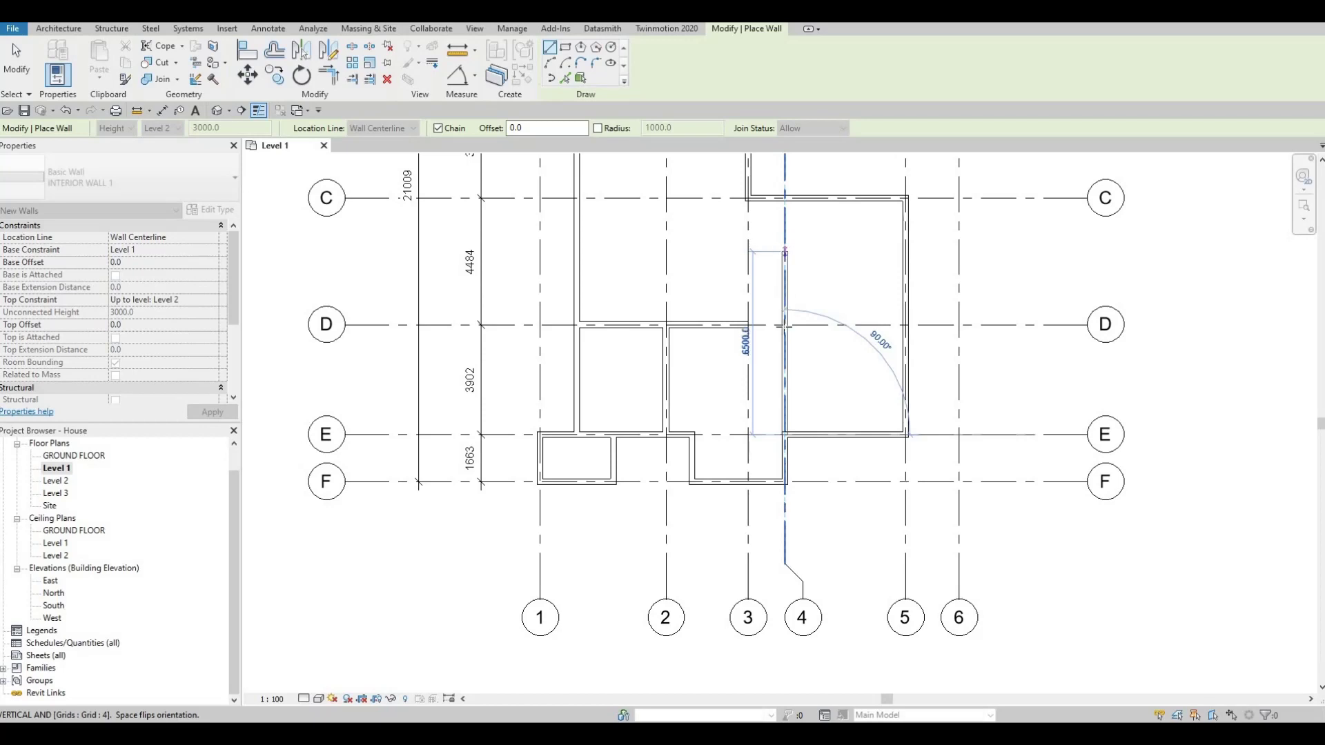
{"action": "left_click", "coordinate": [785, 253]}
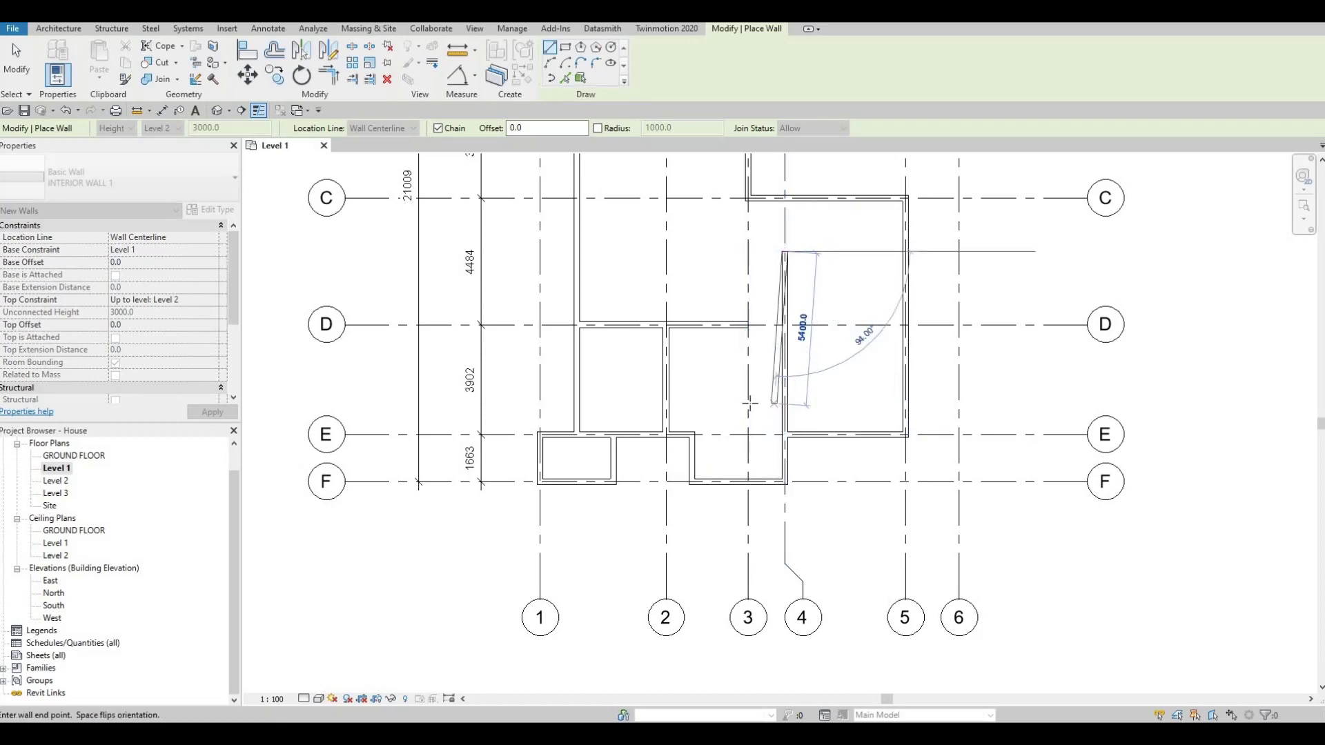
{"action": "key", "text": "Escape"}
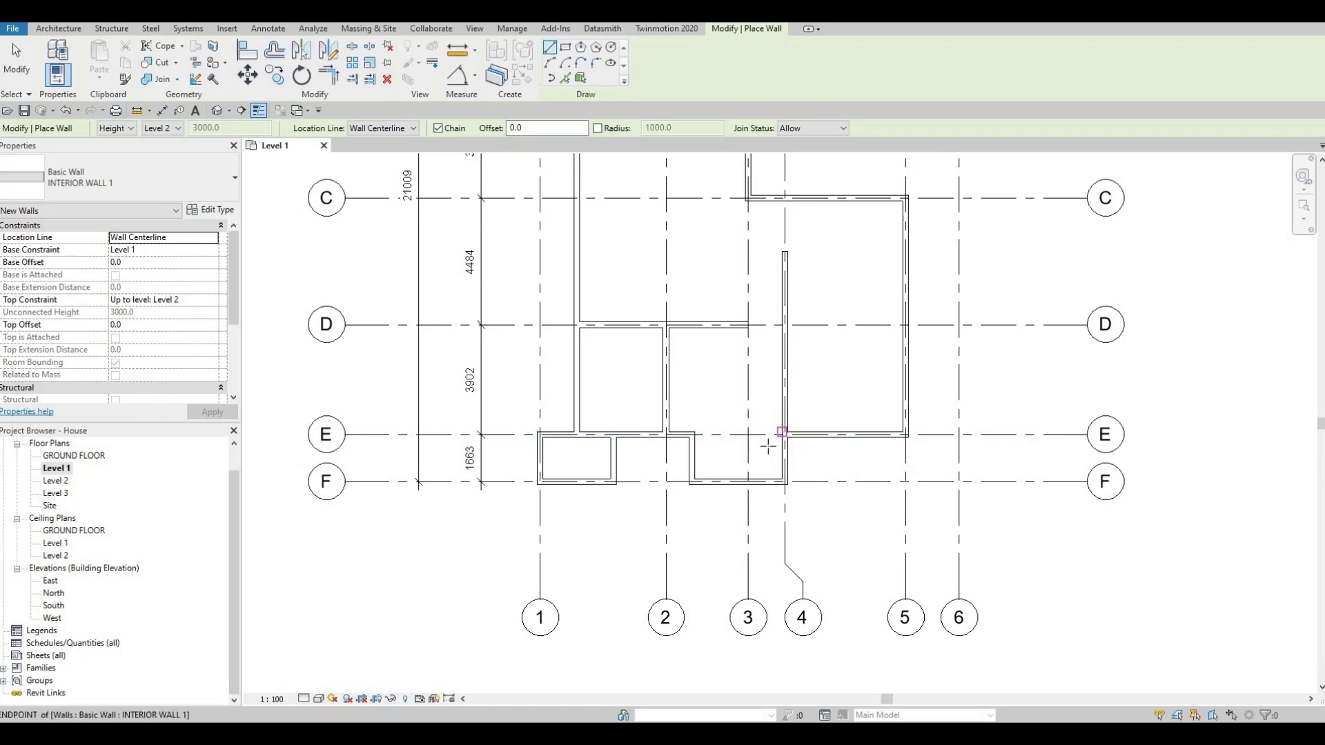
Draw chained interior walls from grid 4 about 1800 mm along grid E toward grid 2, and down to the grid F exterior wall.
{"action": "scroll", "coordinate": [767, 447], "scroll_direction": "up", "scroll_amount": 2}
{"action": "left_click", "coordinate": [718, 425]}
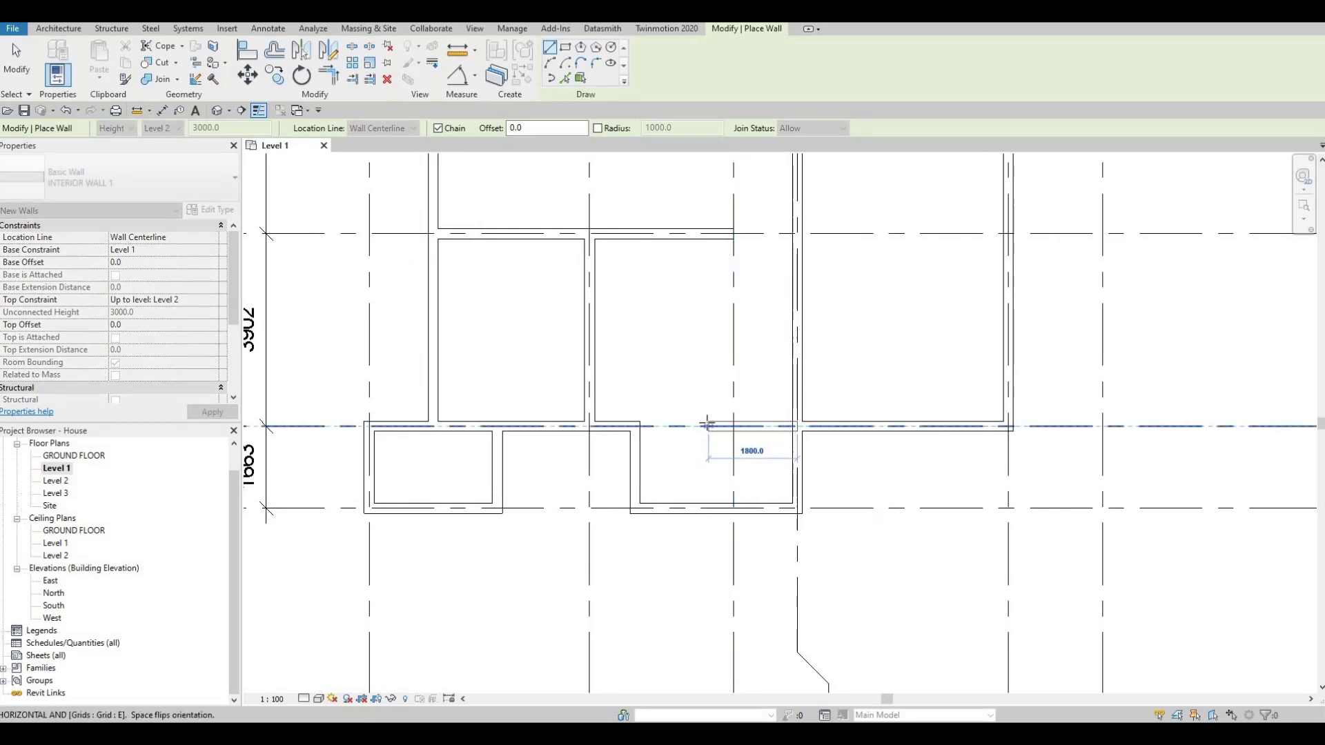
{"action": "left_click", "coordinate": [707, 426]}
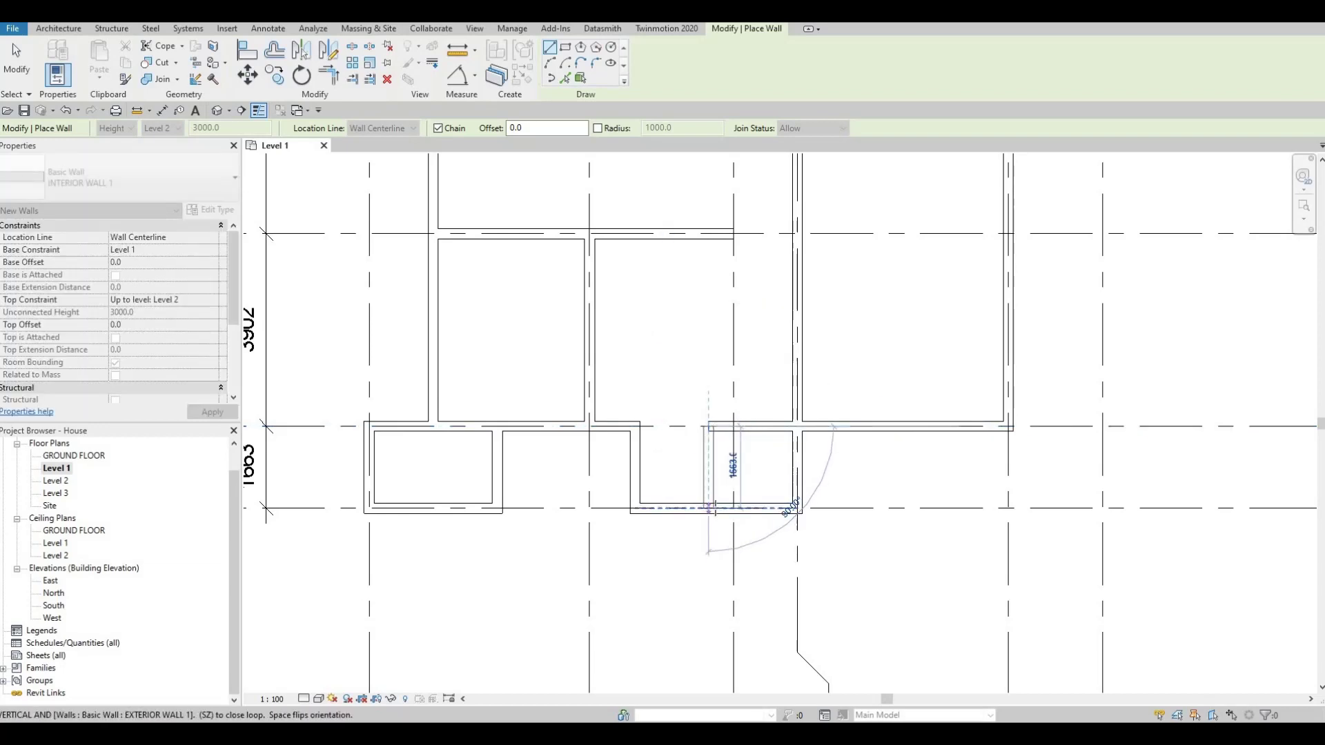
{"action": "left_click", "coordinate": [711, 509]}
{"action": "key", "text": "Escape"}
{"action": "key", "text": "Escape"}
{"action": "key", "text": "Escape"}
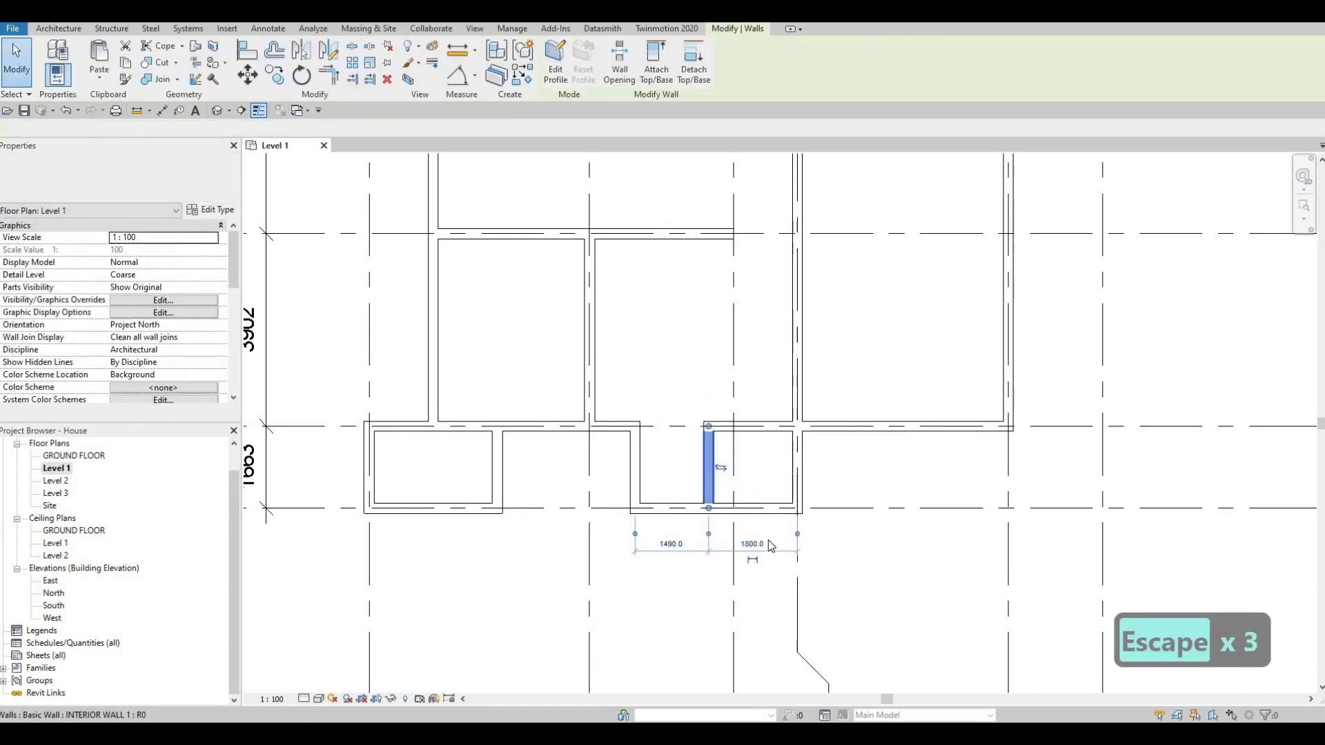
Set the distance between the short vertical interior wall below grid E and the grid 4 wall to 1900 mm.
{"action": "left_click", "coordinate": [765, 532]}
{"action": "type", "text": "1"}
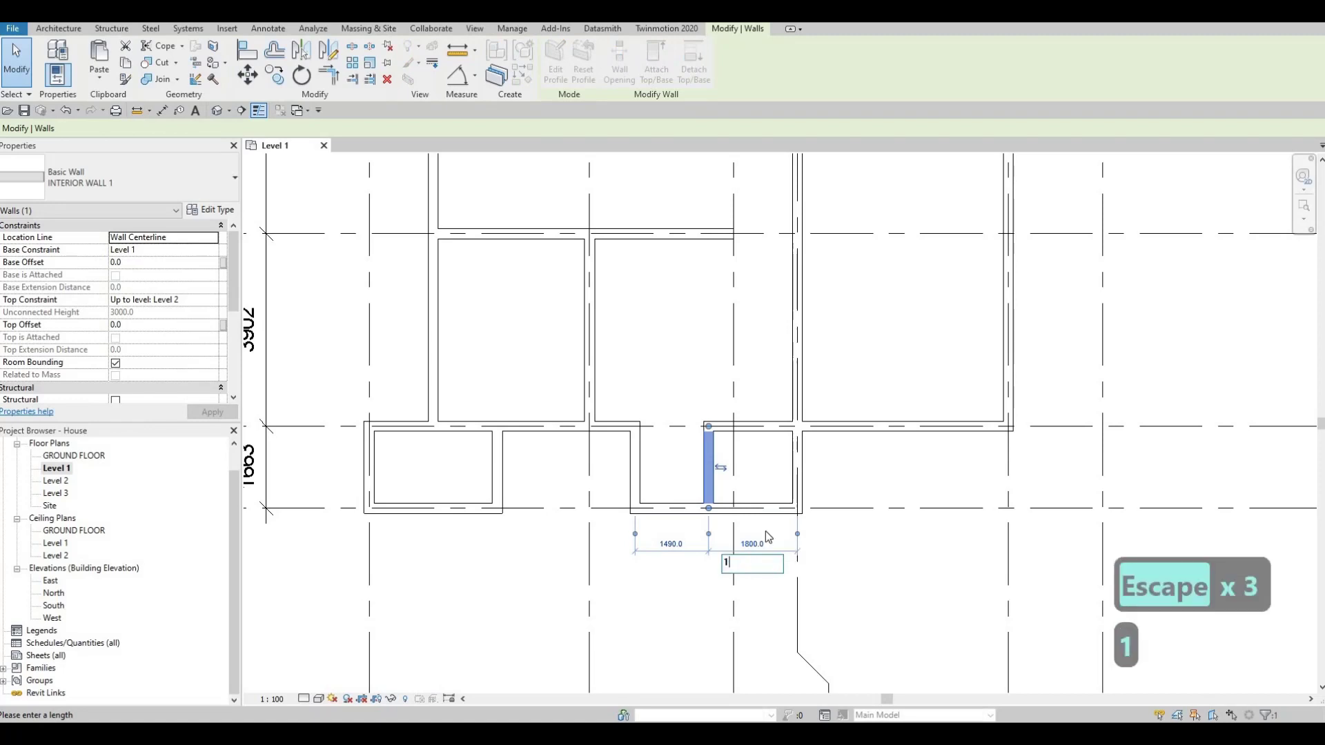
{"action": "type", "text": "900"}
{"action": "key", "text": "Return"}
{"action": "key", "text": "Escape"}
{"action": "key", "text": "Escape"}
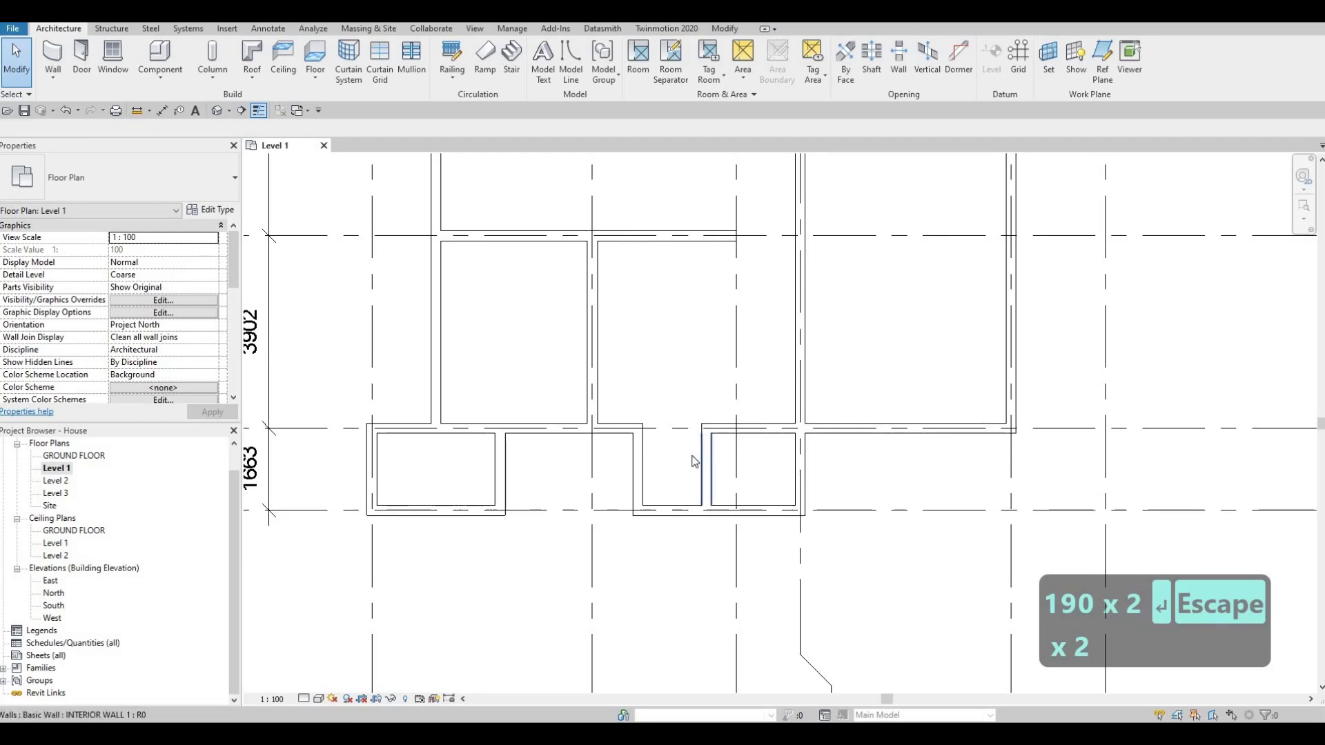
Using Create Similar on the grid 4 interior wall, draw a horizontal wall from grid 5 to grid 4 about 2400 mm above grid E.
{"action": "scroll", "coordinate": [693, 461], "scroll_direction": "down", "scroll_amount": 2}
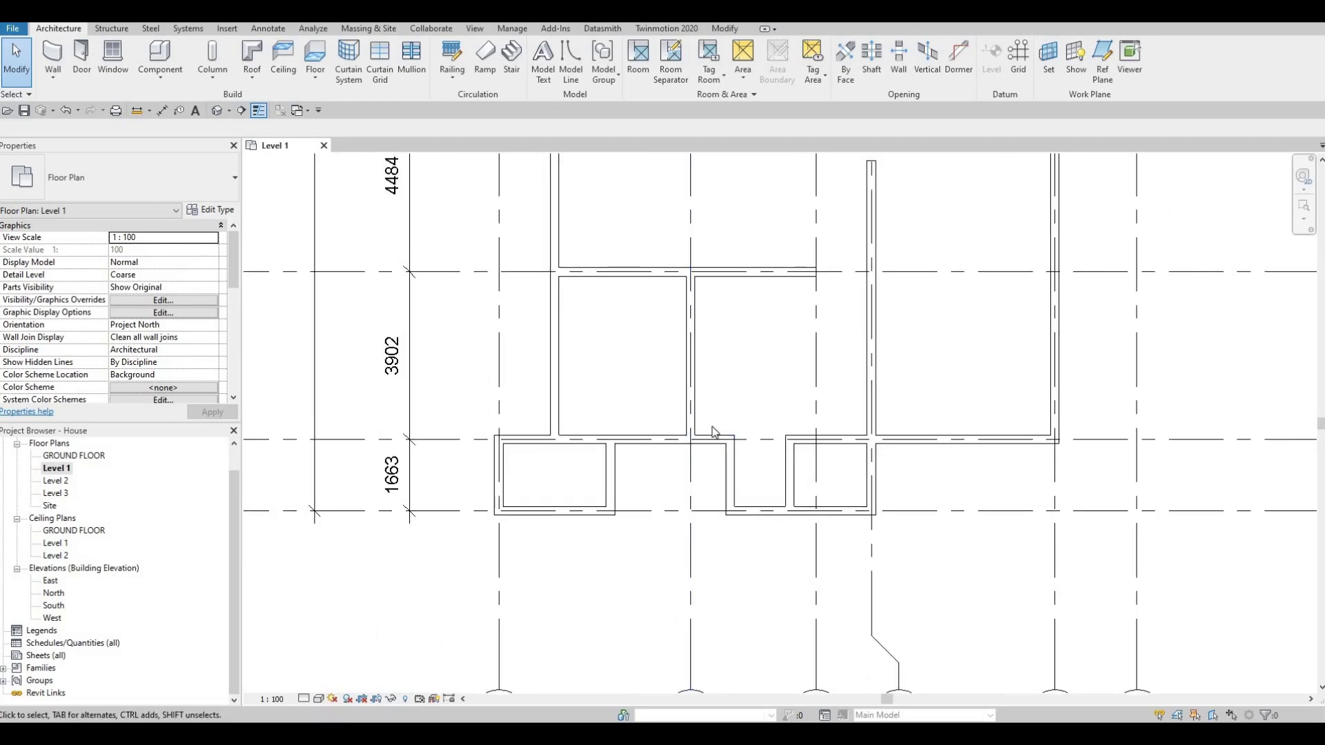
{"action": "scroll", "coordinate": [686, 445], "scroll_direction": "down", "scroll_amount": 2}
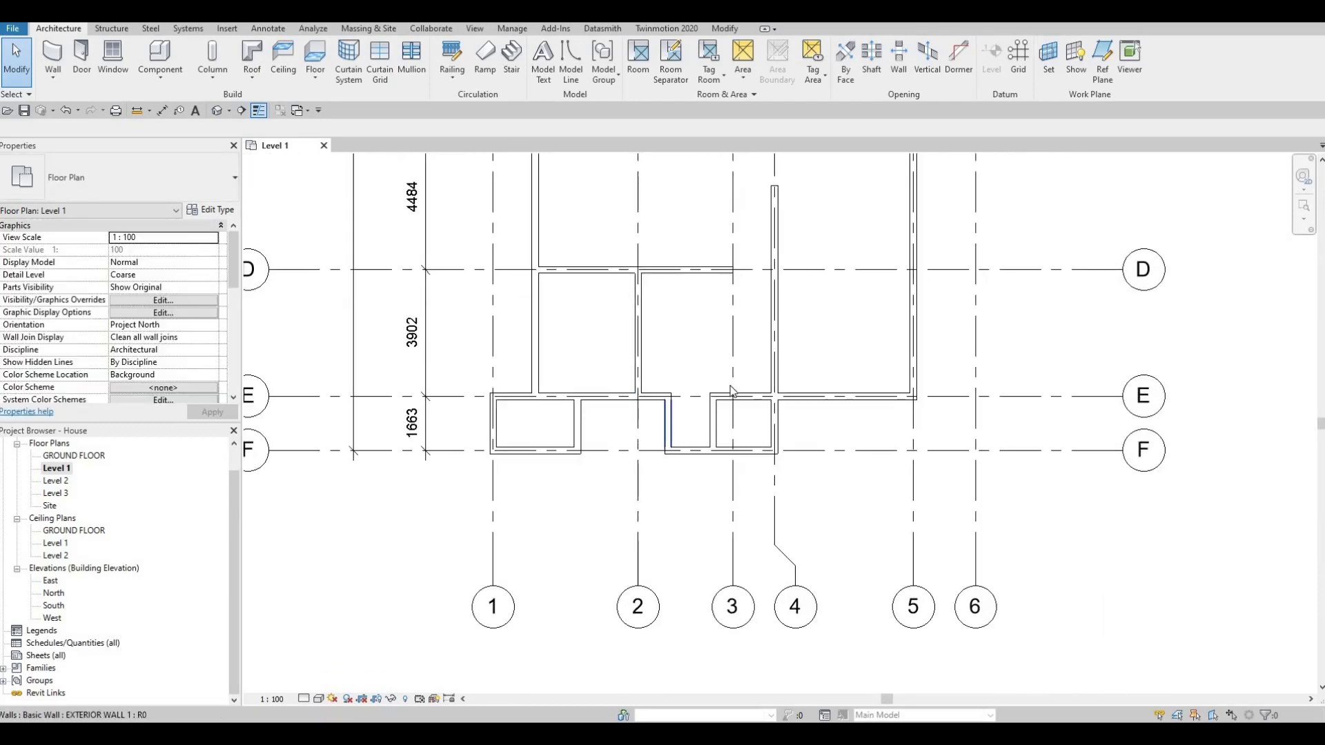
{"action": "middle_click_drag", "start_coordinate": [735, 390], "coordinate": [735, 453]}
{"action": "scroll", "coordinate": [718, 449], "scroll_direction": "down", "scroll_amount": 1}
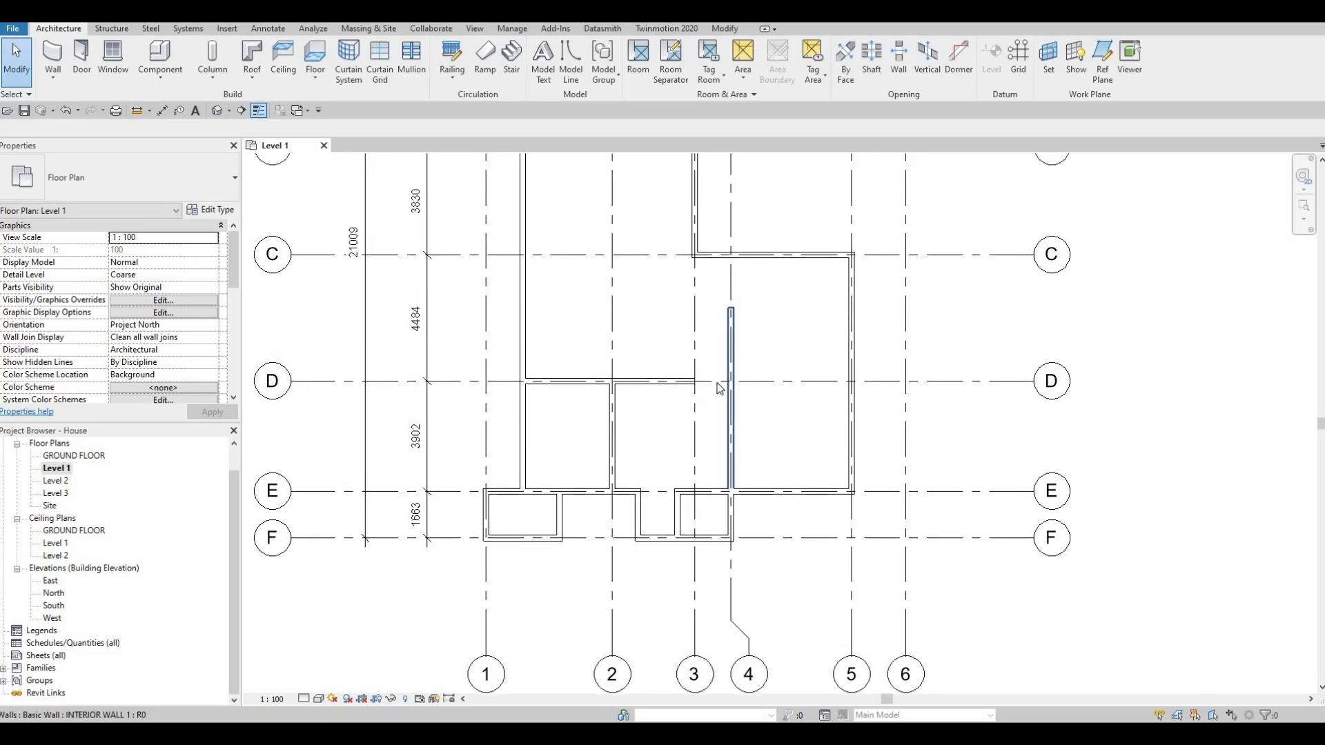
{"action": "left_click", "coordinate": [733, 373]}
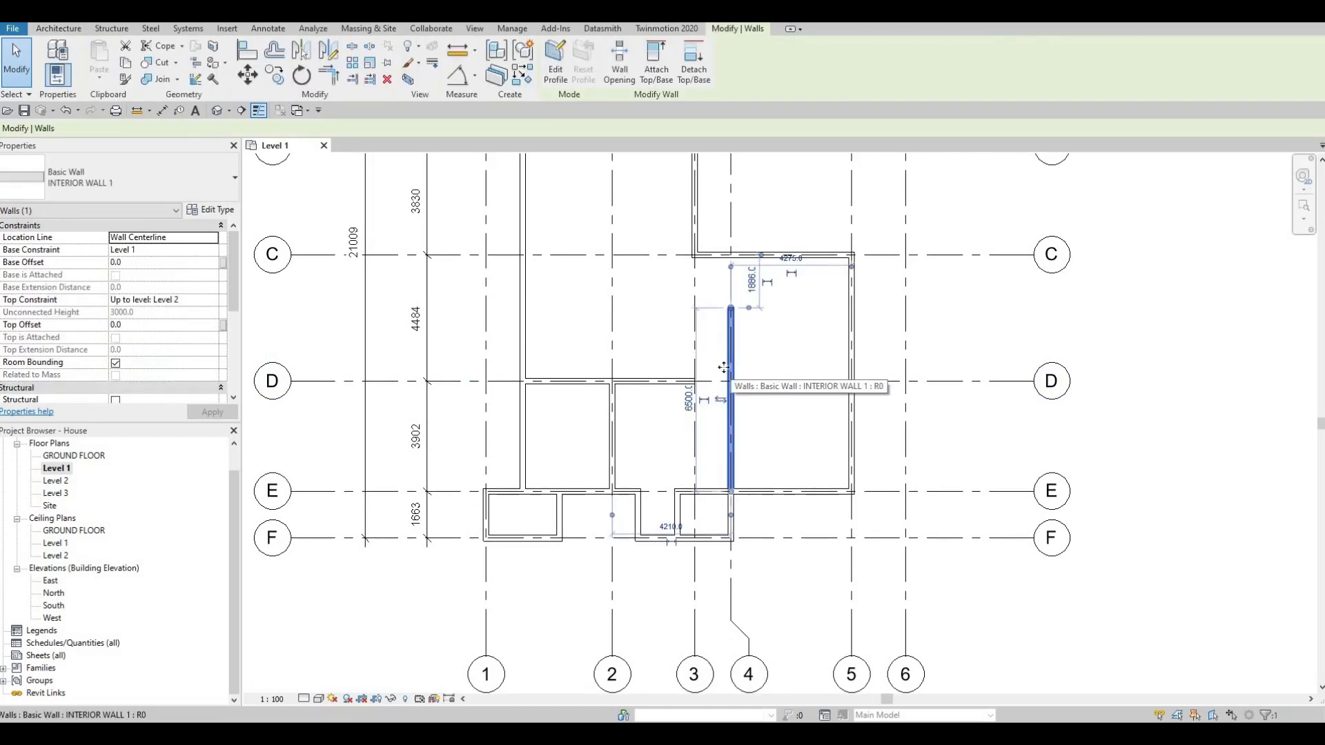
{"action": "key", "text": "c"}
{"action": "key", "text": "s"}
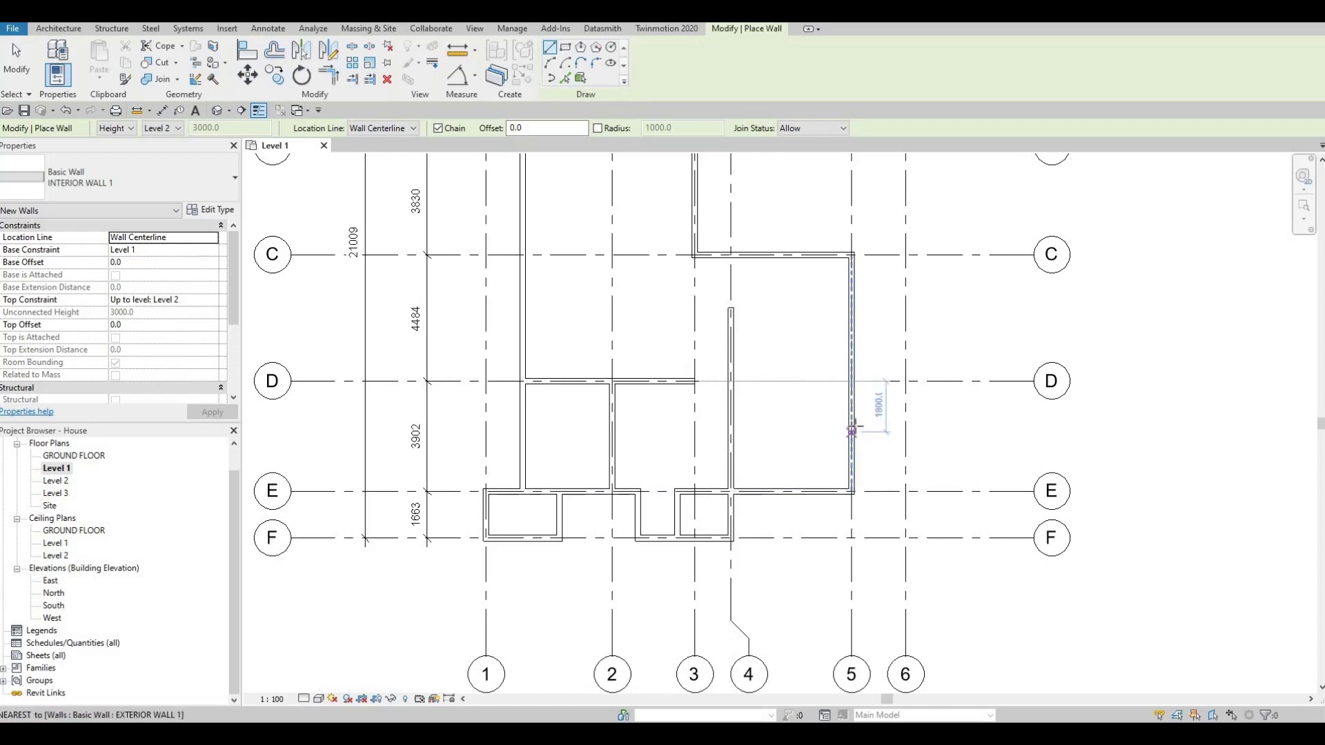
{"action": "left_click", "coordinate": [851, 423]}
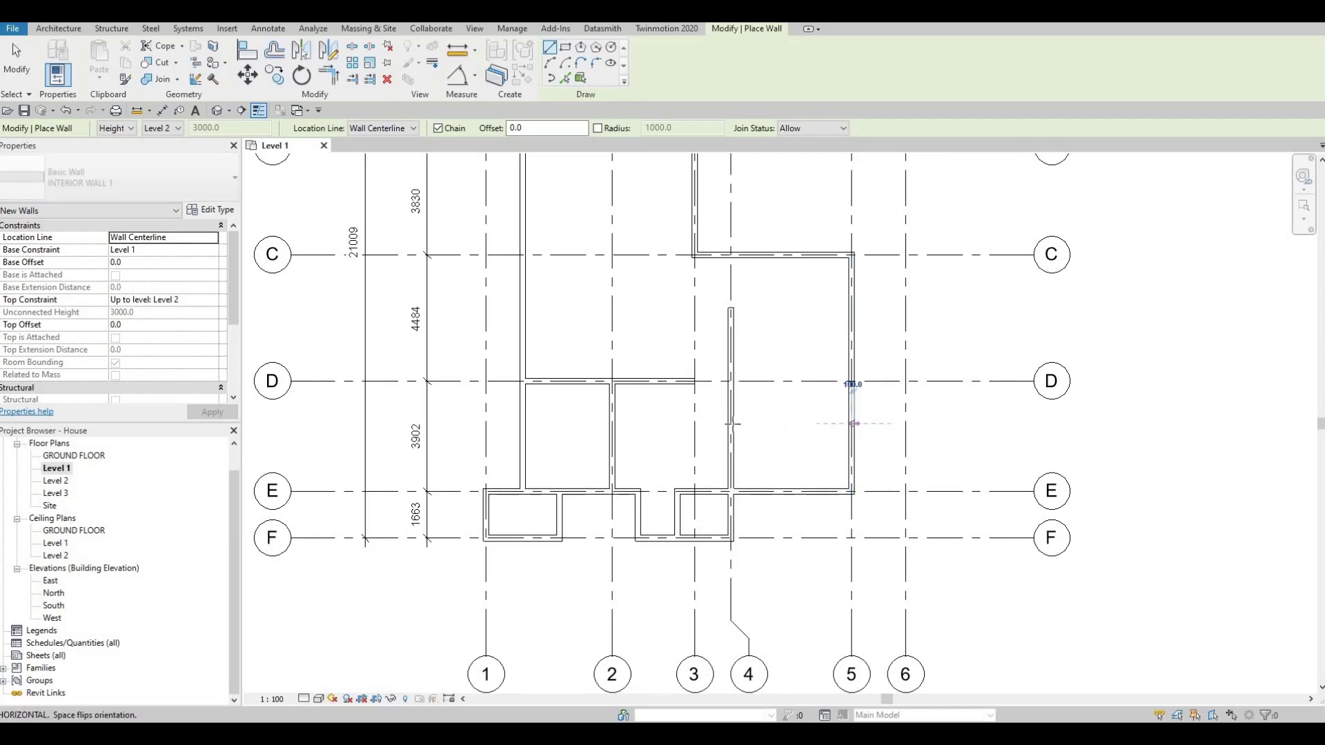
{"action": "left_click", "coordinate": [733, 424]}
{"action": "key", "text": "Escape"}
{"action": "key", "text": "Escape"}
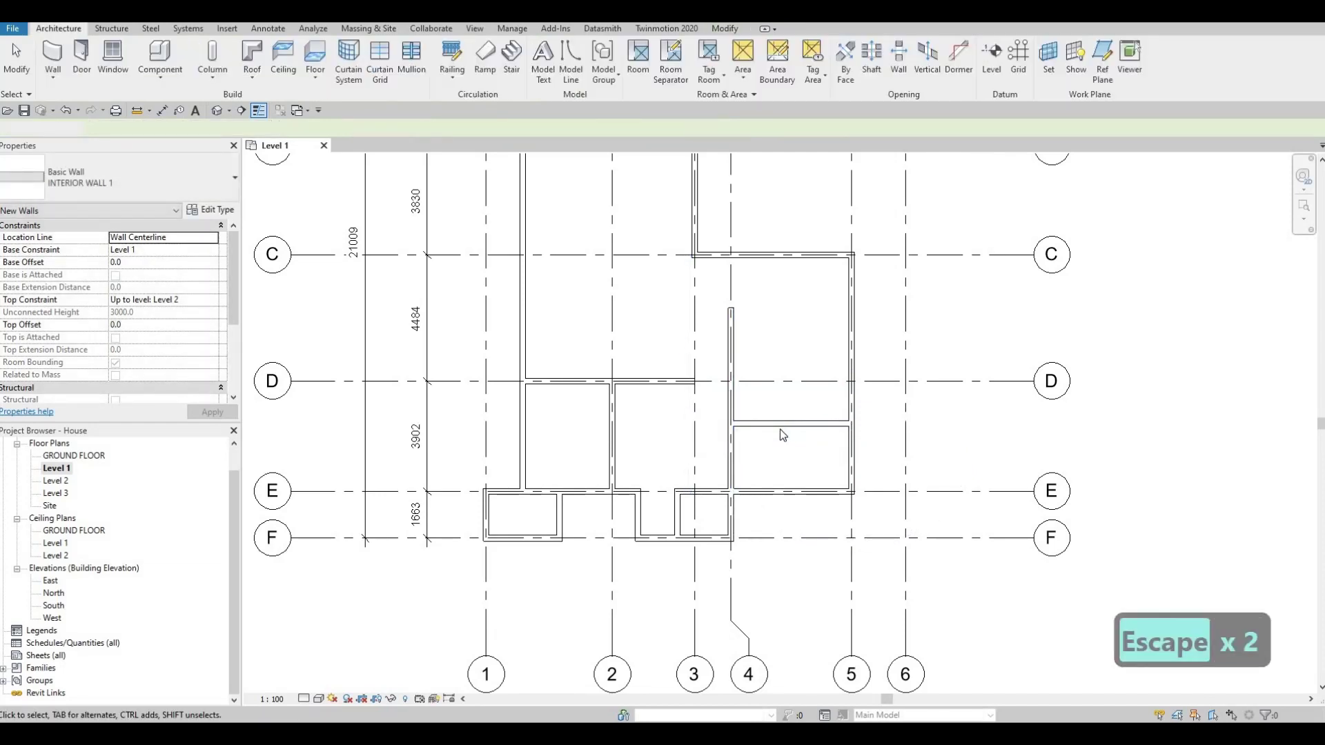
{"action": "key", "text": "Escape"}
Set the distance between the horizontal interior wall joining grids 4 and 5 and the grid E wall to 1900 mm.
{"action": "left_click", "coordinate": [786, 423]}
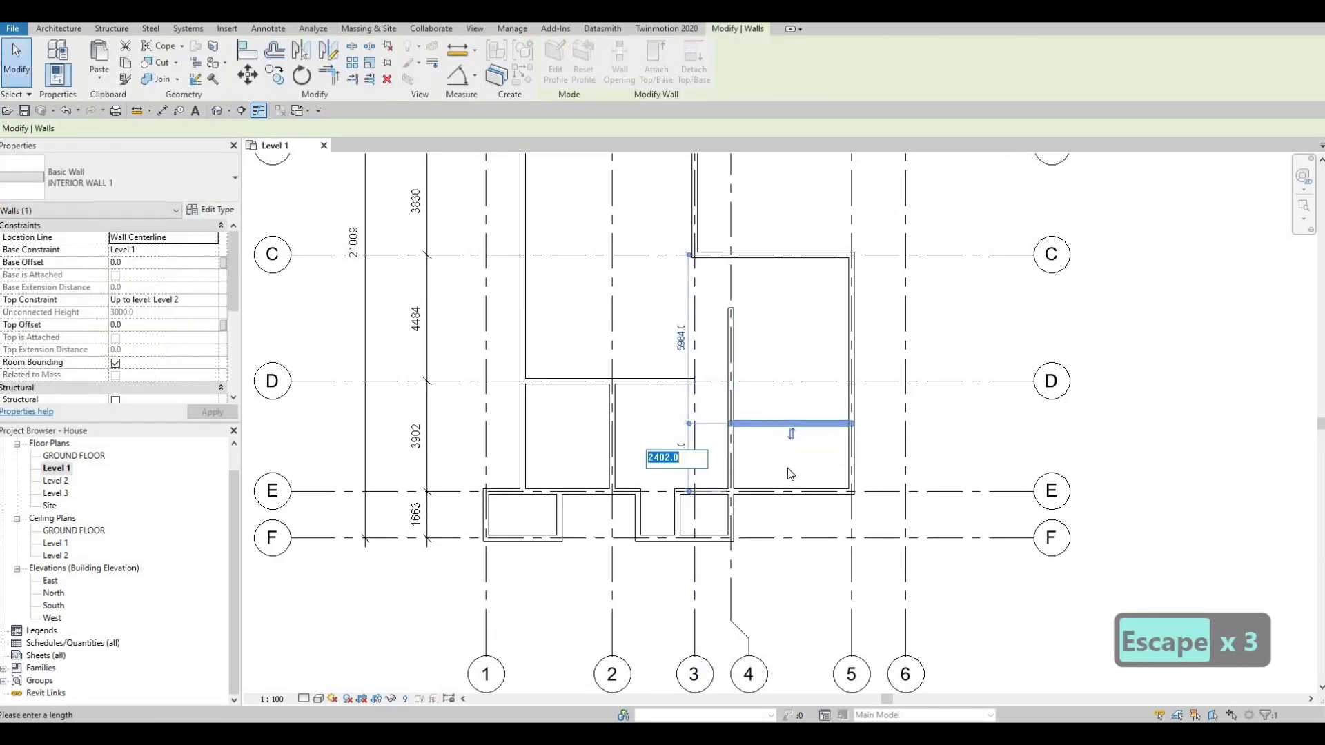
{"action": "type", "text": "1900"}
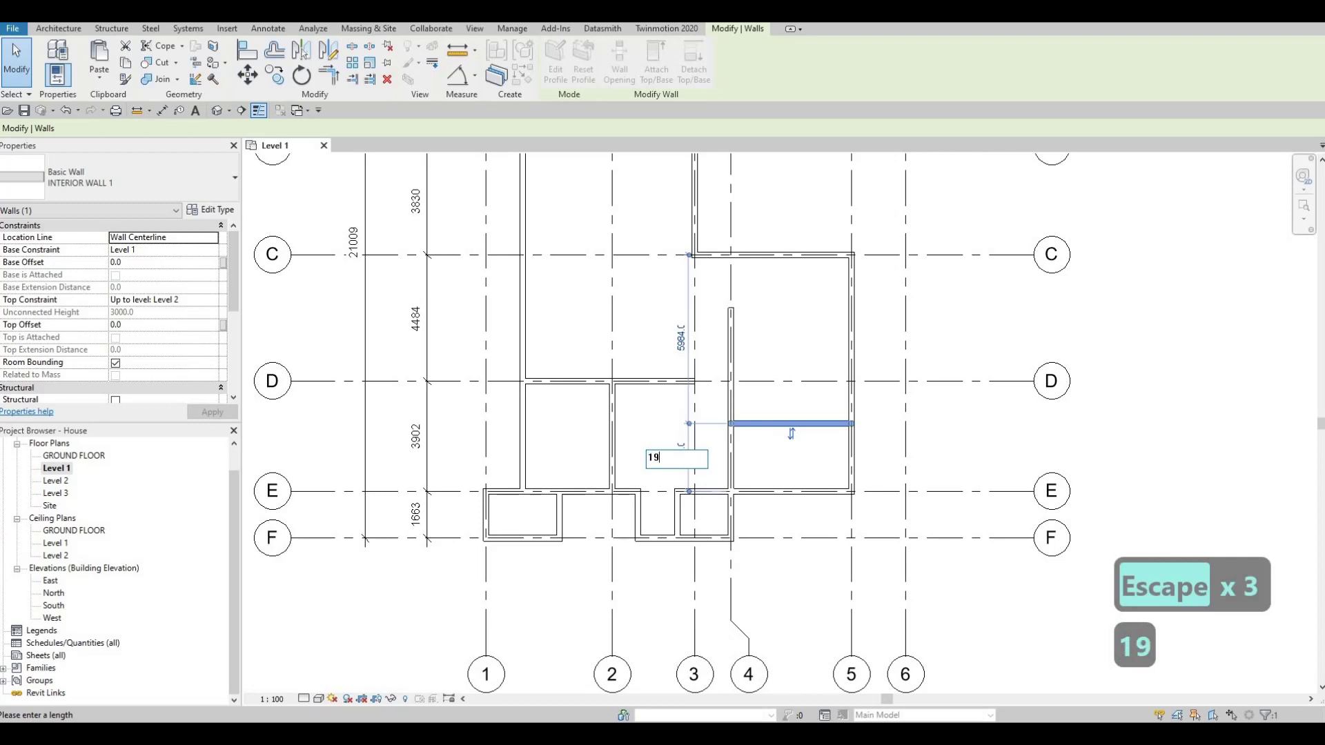
{"action": "key", "text": "Return"}
{"action": "key", "text": "Escape"}
{"action": "key", "text": "Escape"}
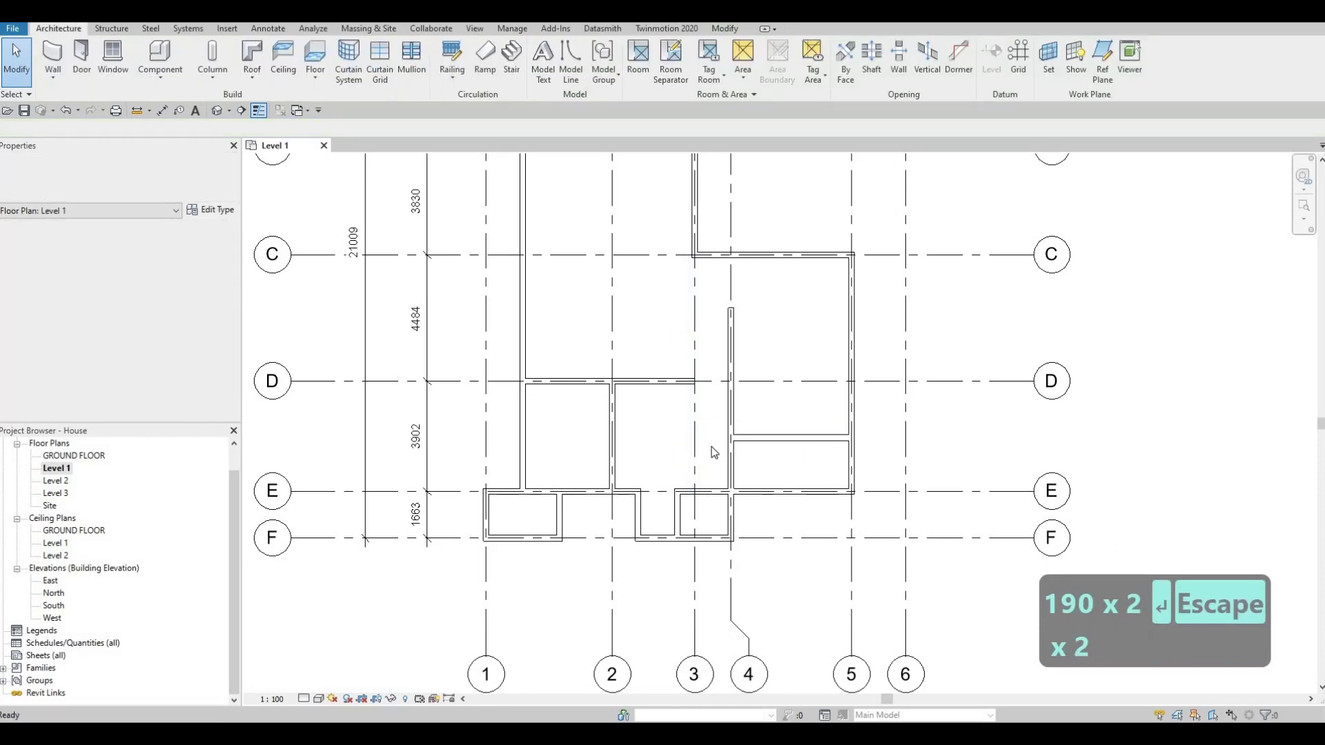
Change the spacing between the grid 4–5 horizontal interior wall and the grid E wall to 2000 mm.
{"action": "left_click", "coordinate": [768, 437]}
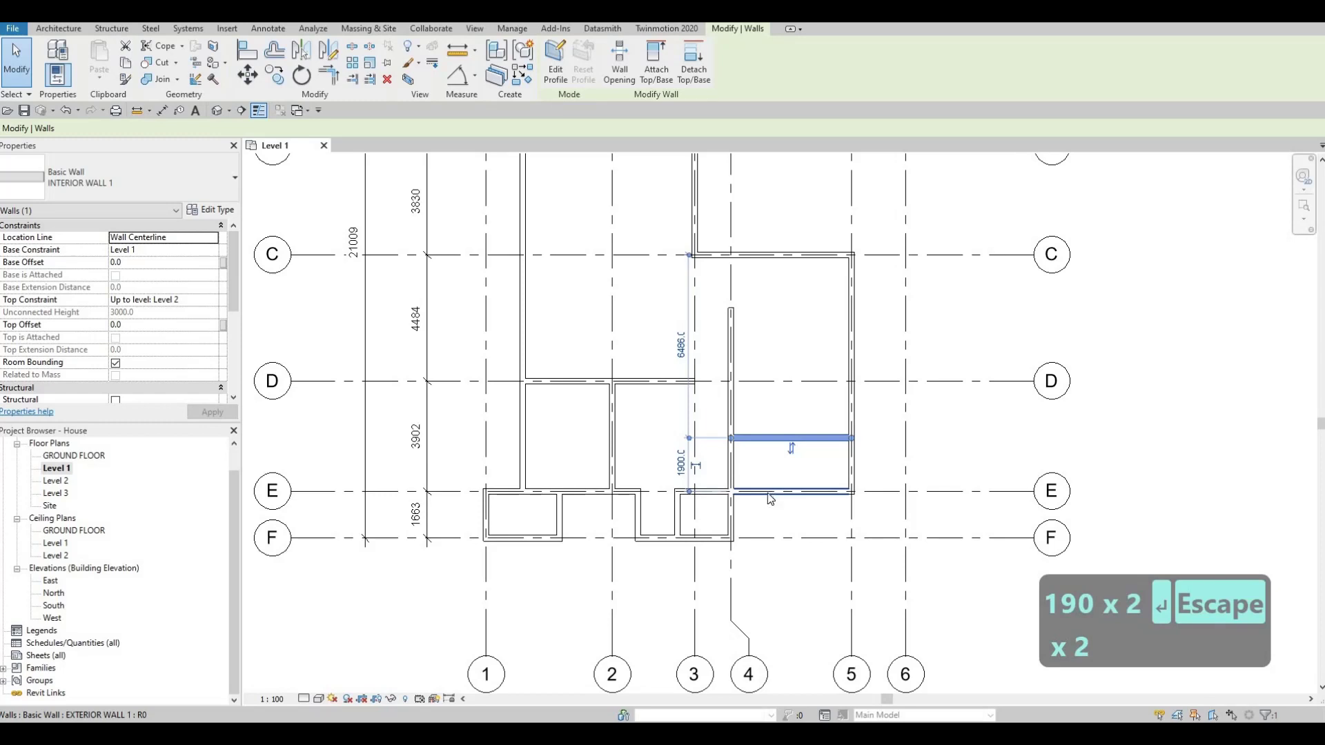
{"action": "scroll", "coordinate": [703, 467], "scroll_direction": "up", "scroll_amount": 6}
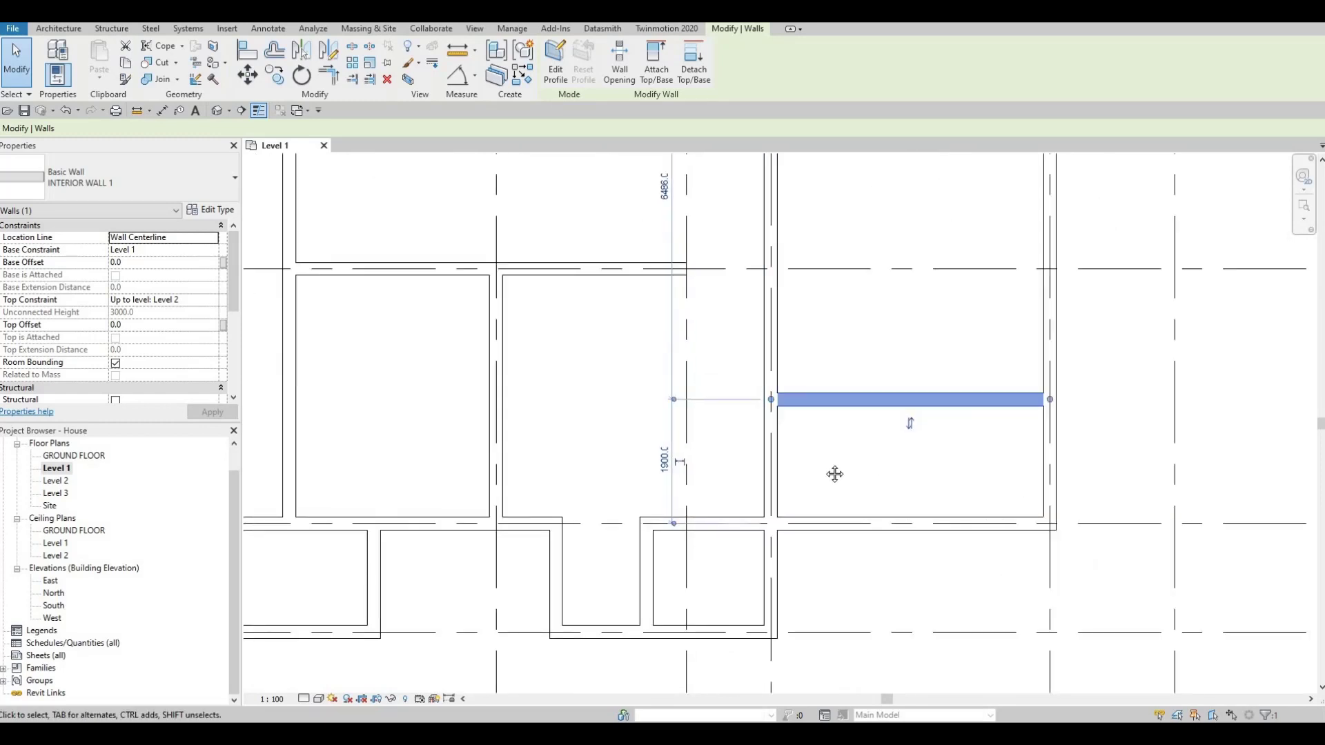
{"action": "middle_click_drag", "start_coordinate": [919, 464], "coordinate": [853, 486]}
{"action": "scroll", "coordinate": [827, 475], "scroll_direction": "down", "scroll_amount": 1}
{"action": "scroll", "coordinate": [843, 506], "scroll_direction": "down", "scroll_amount": 5}
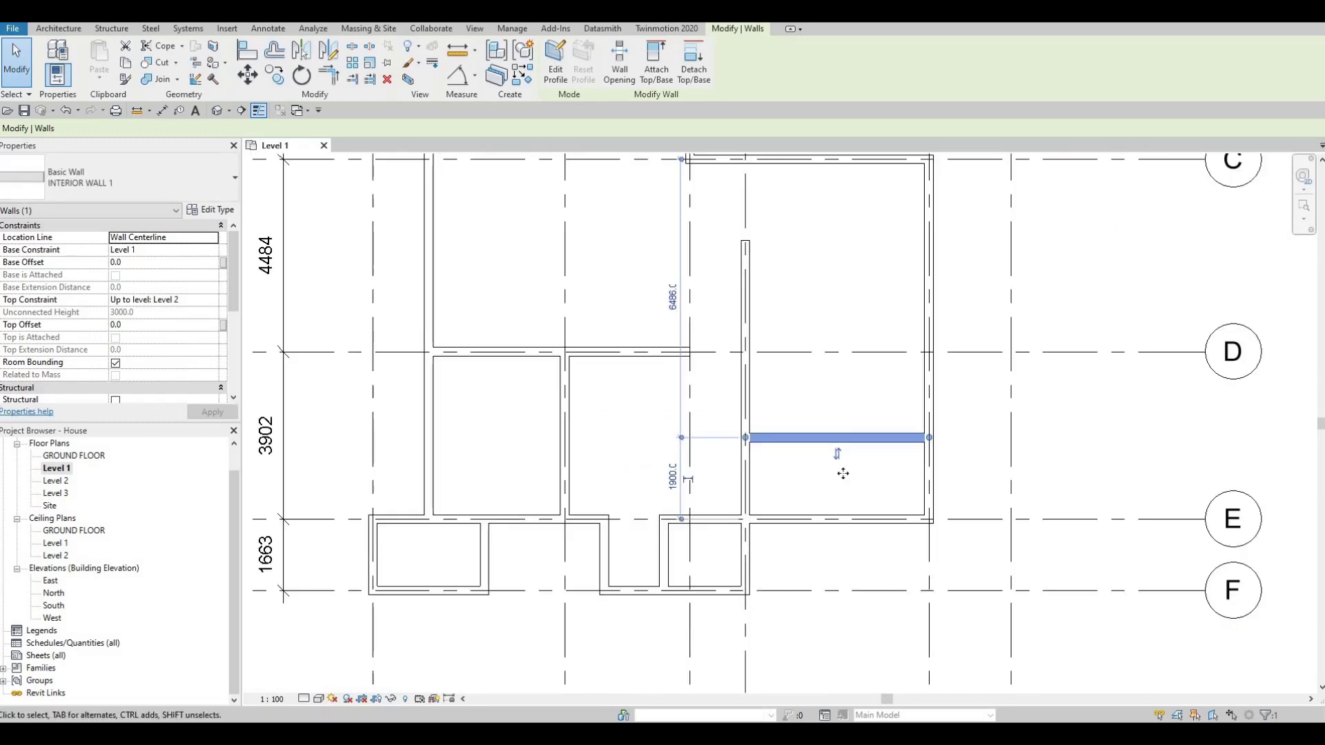
{"action": "key", "text": "Escape"}
{"action": "key", "text": "Escape"}
{"action": "left_click", "coordinate": [794, 484]}
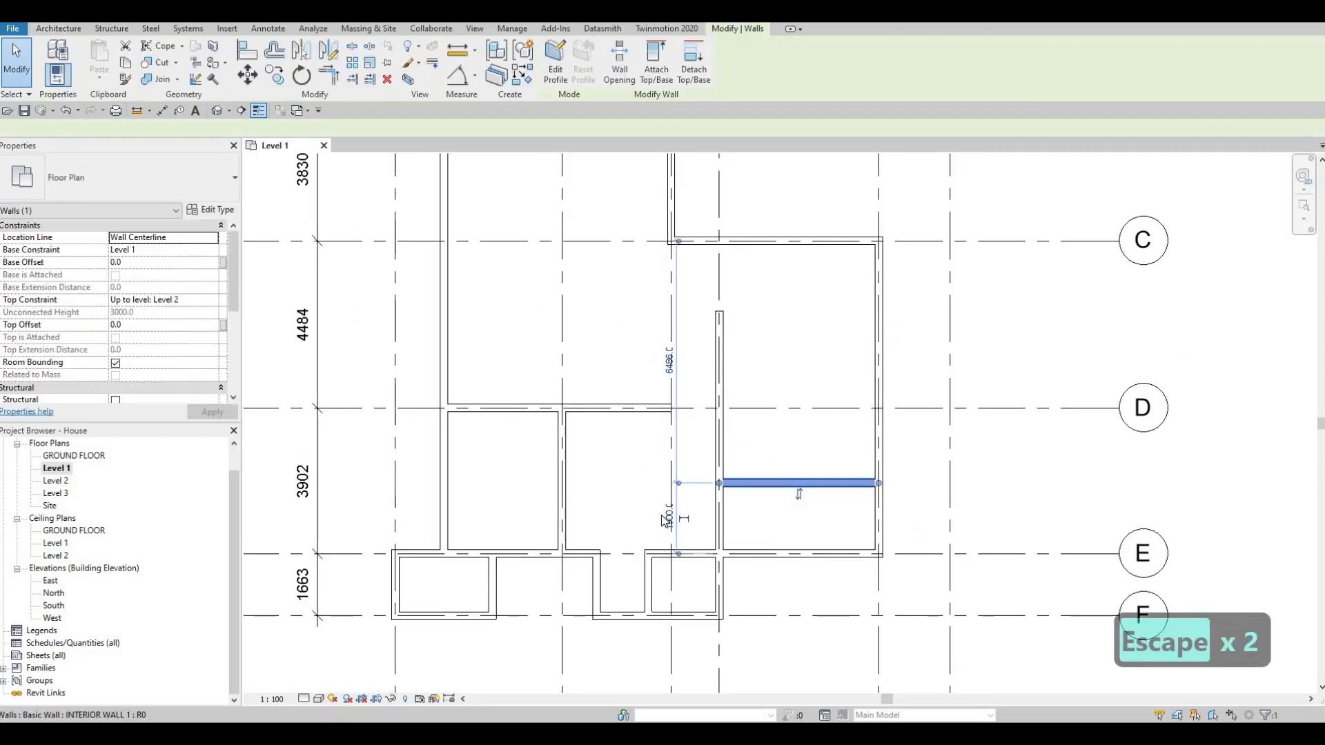
{"action": "left_click", "coordinate": [671, 518]}
{"action": "type", "text": "2000"}
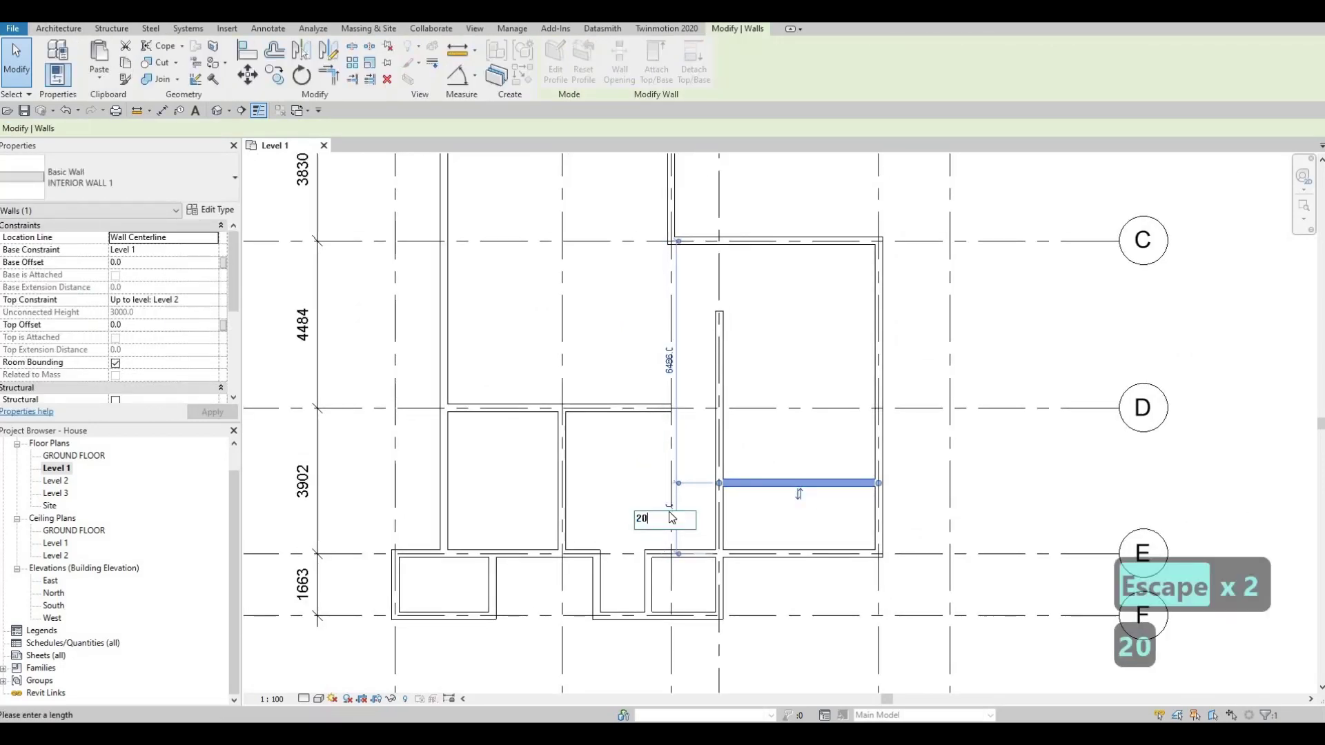
{"action": "key", "text": "Return"}
{"action": "key", "text": "Escape"}
{"action": "key", "text": "Escape"}
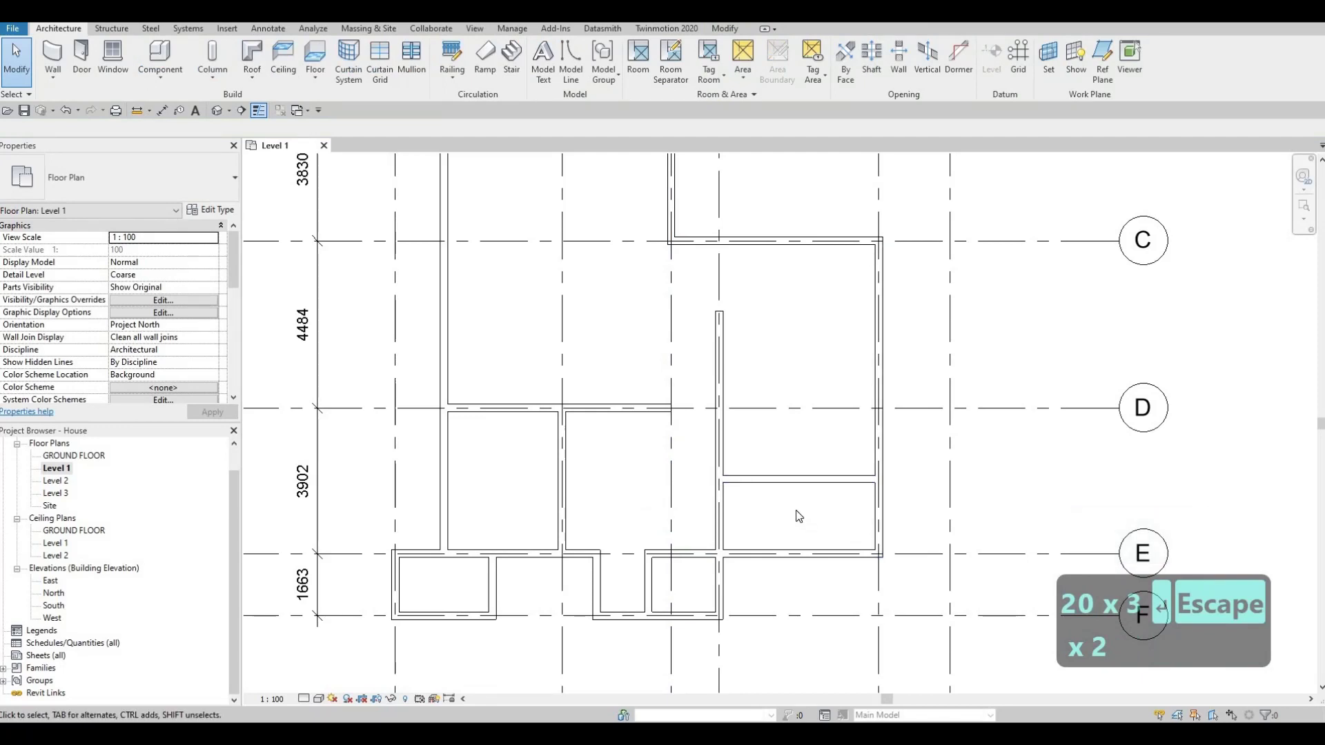
Examine the Level 1 wall layout across the whole grid, from grid A down to grid F.
{"action": "scroll", "coordinate": [834, 456], "scroll_direction": "down", "scroll_amount": 2}
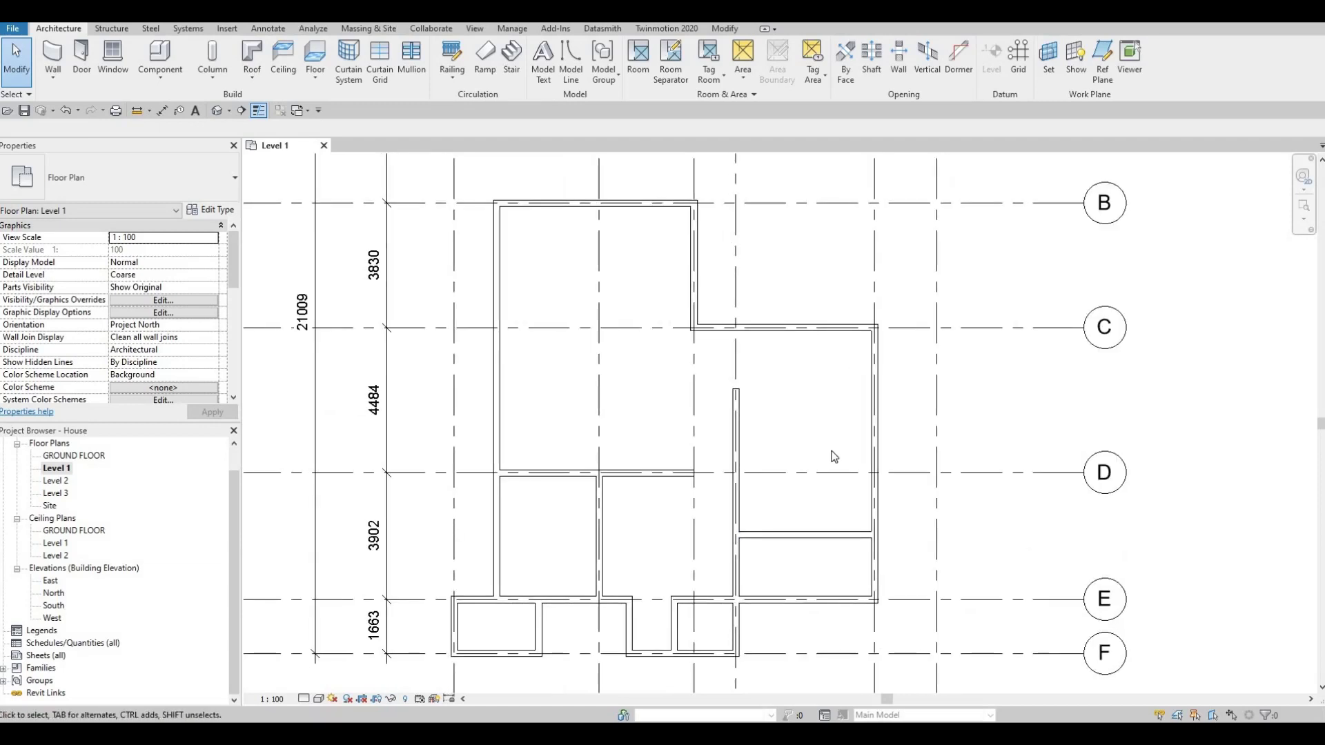
{"action": "middle_click_drag", "start_coordinate": [812, 456], "coordinate": [900, 430]}
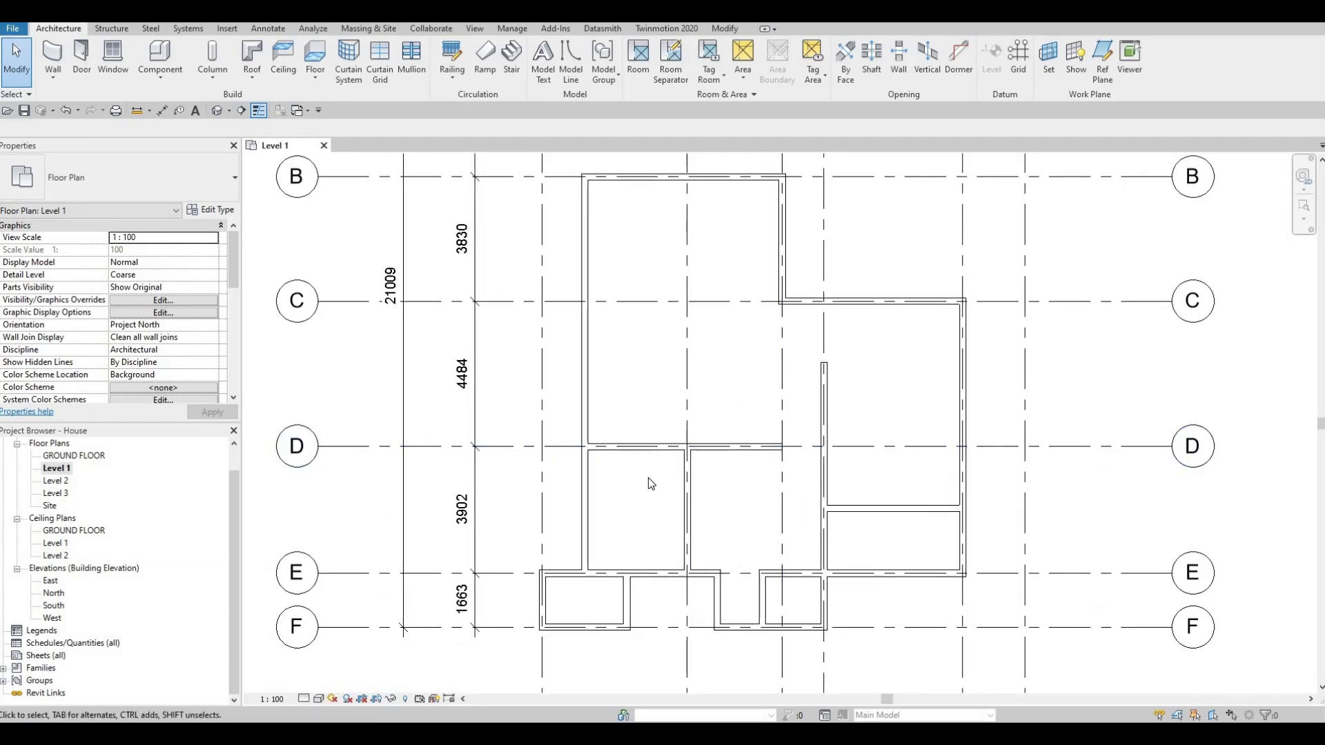
{"action": "middle_click_drag", "start_coordinate": [668, 520], "coordinate": [643, 616]}
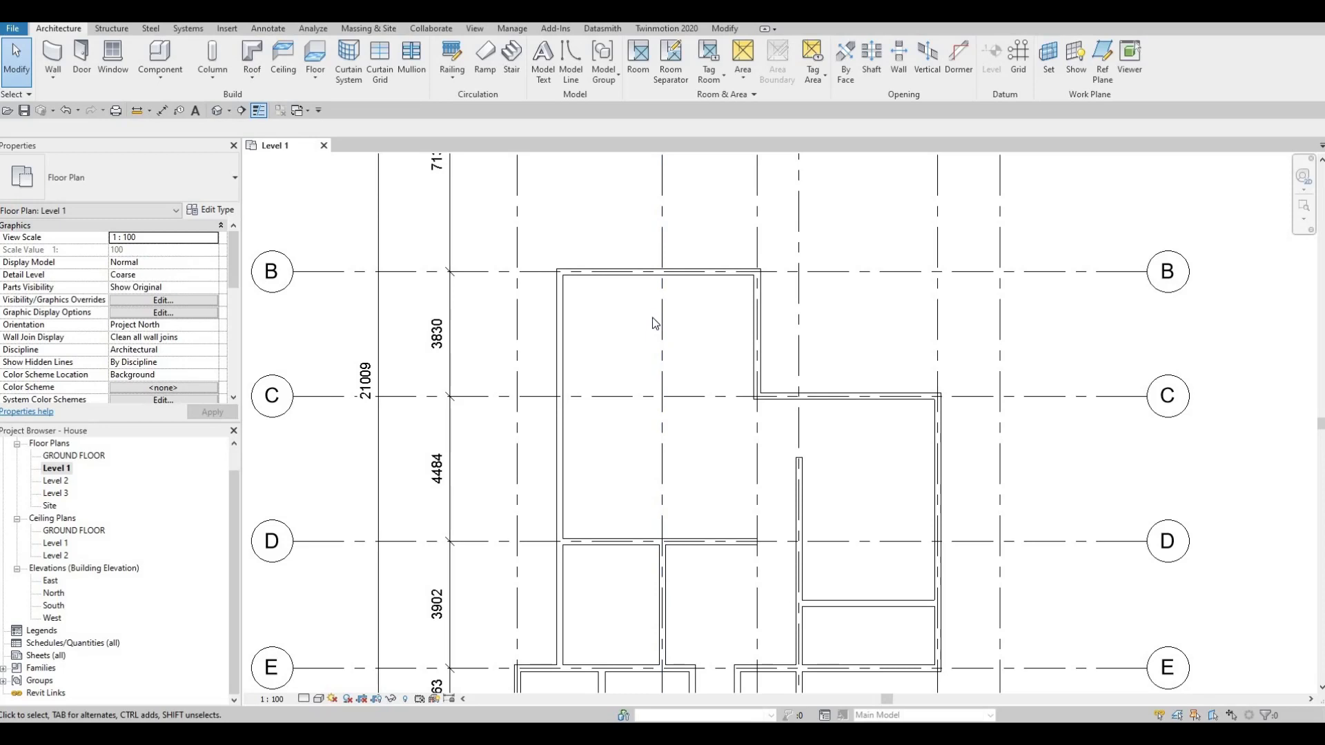
{"action": "scroll", "coordinate": [680, 414], "scroll_direction": "down", "scroll_amount": 2}
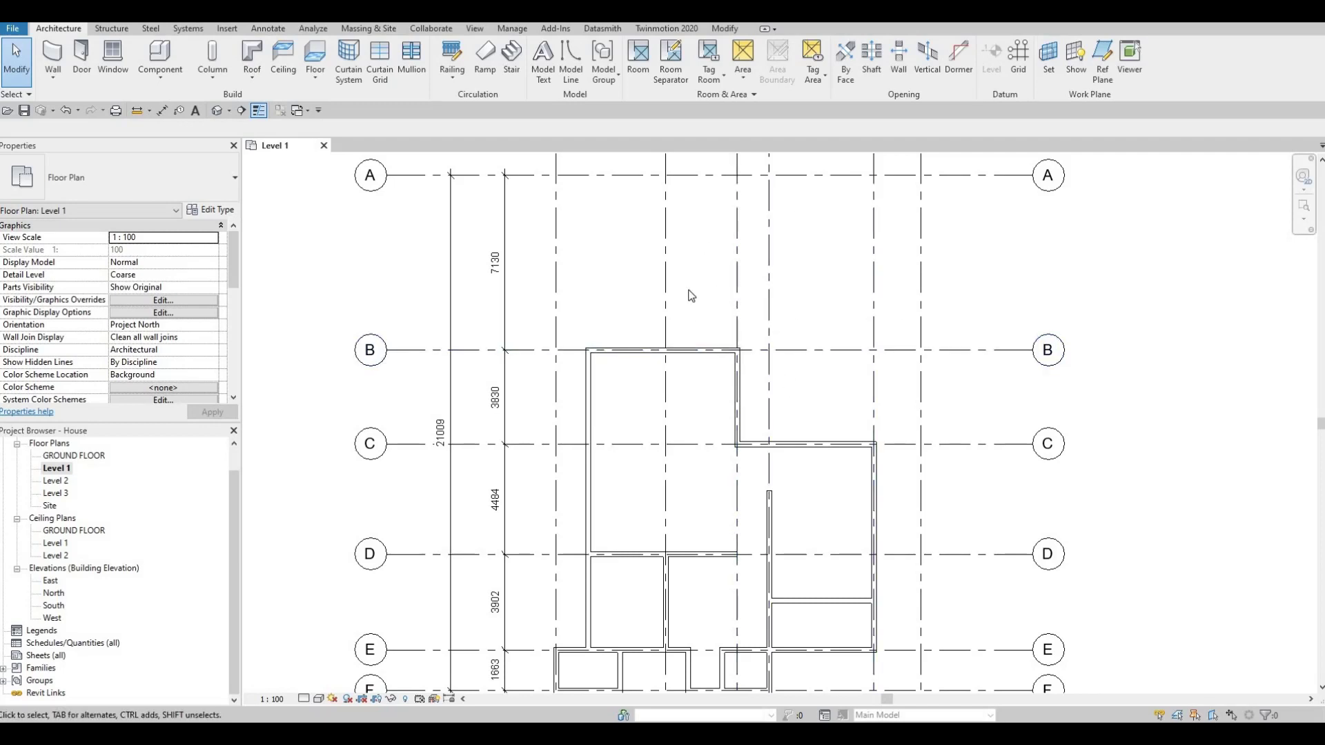
{"action": "middle_click_drag", "start_coordinate": [597, 278], "coordinate": [598, 337]}
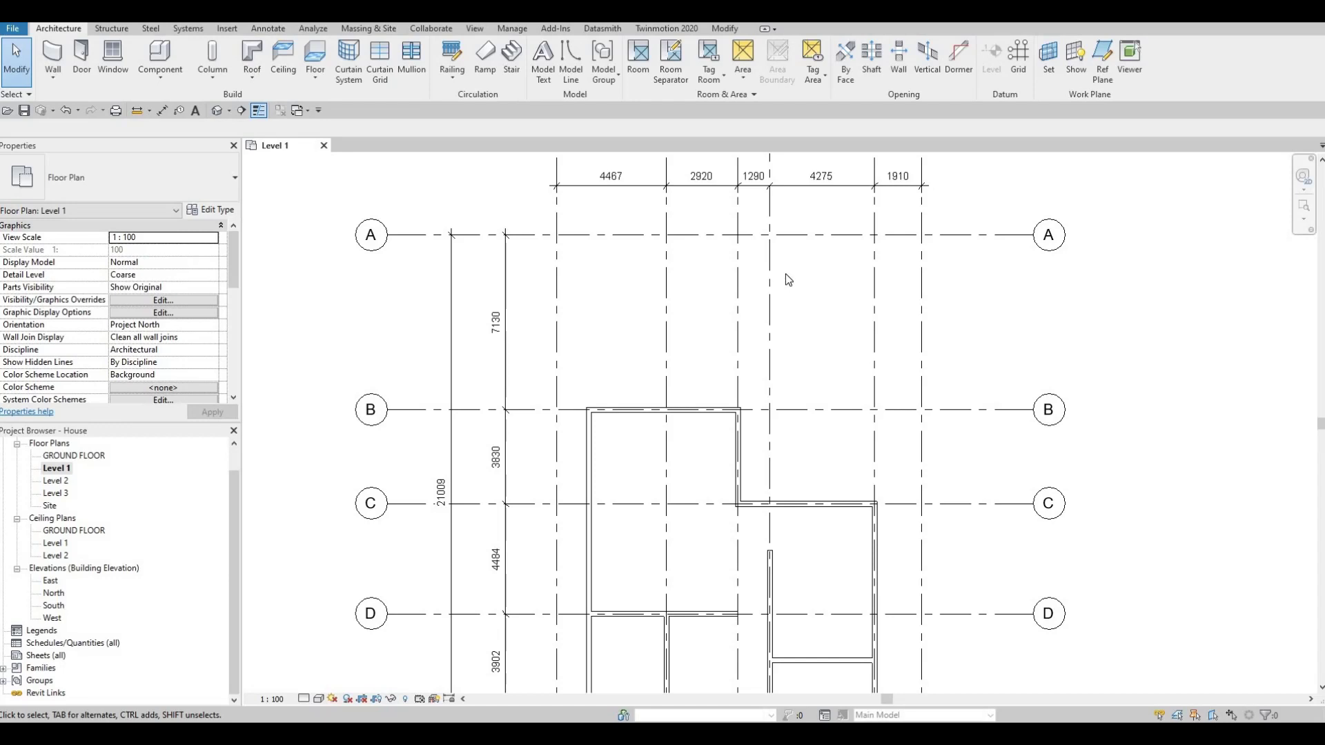
{"action": "scroll", "coordinate": [794, 298], "scroll_direction": "down", "scroll_amount": 3}
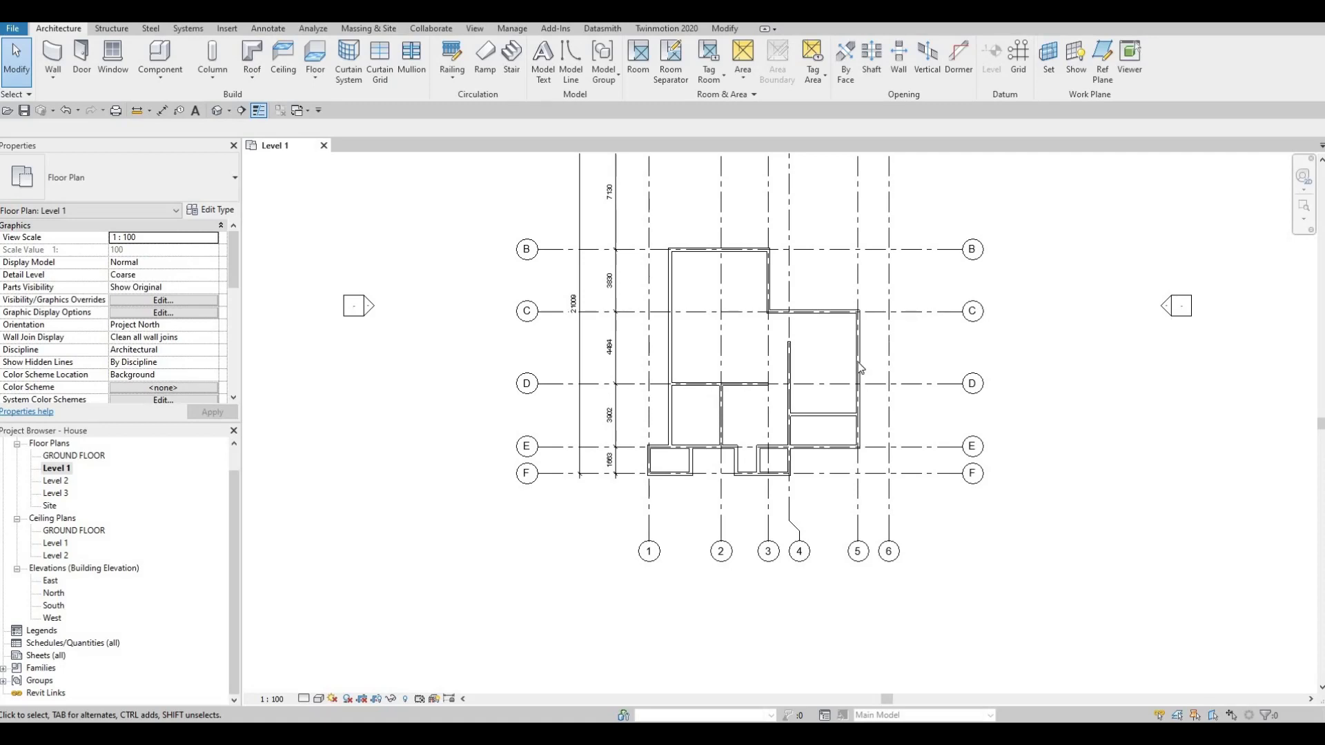
{"action": "scroll", "coordinate": [801, 388], "scroll_direction": "up", "scroll_amount": 3}
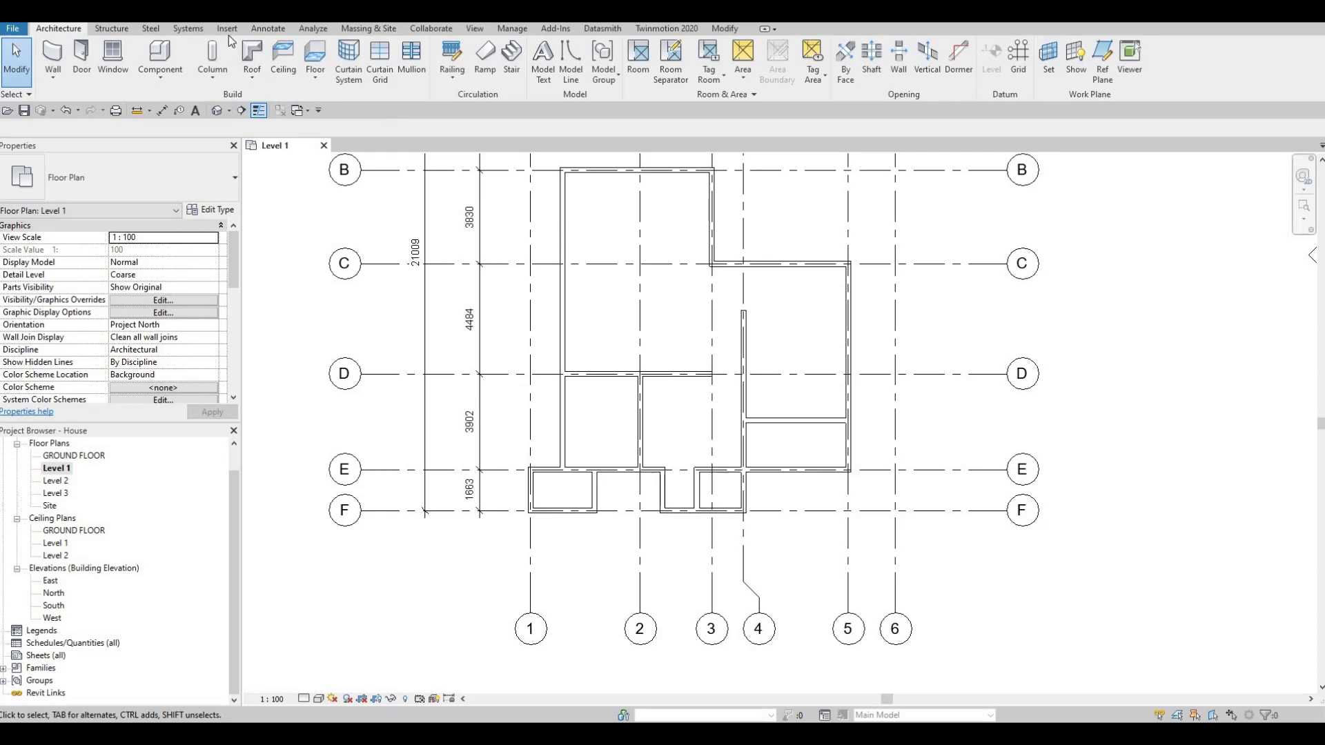
Open the M_Door-Interior-Single-1_Panel-Wood family from the Residential doors folder of the metric library for loading.
{"action": "scroll", "coordinate": [483, 93], "scroll_direction": "down", "scroll_amount": 4}
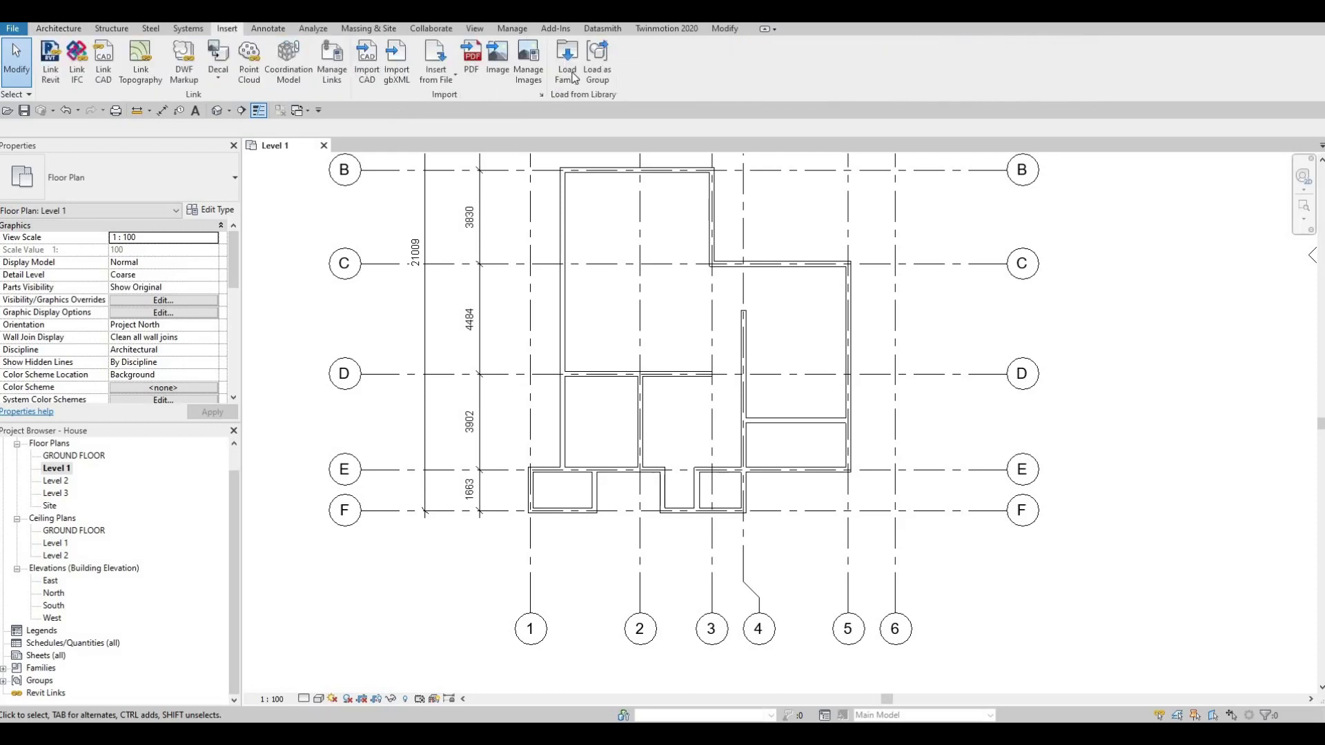
{"action": "left_click", "coordinate": [567, 62]}
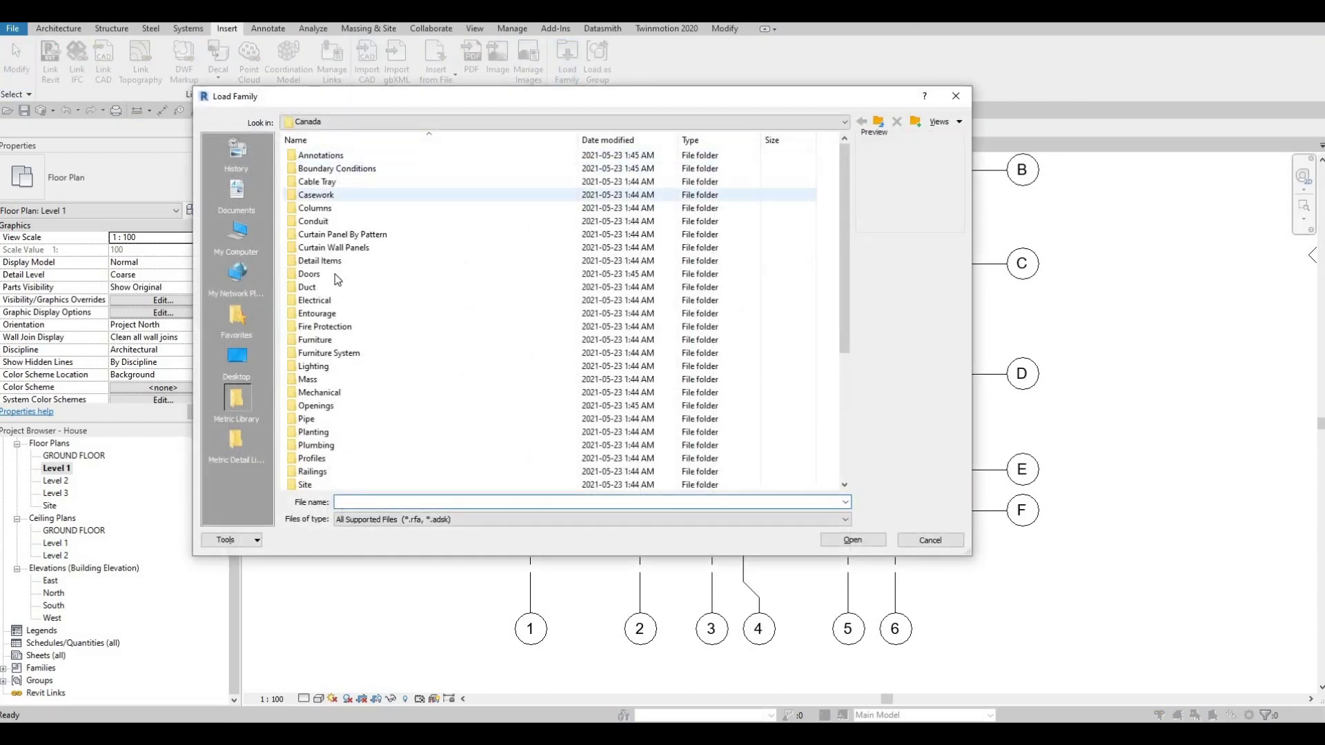
{"action": "double_click", "coordinate": [308, 274]}
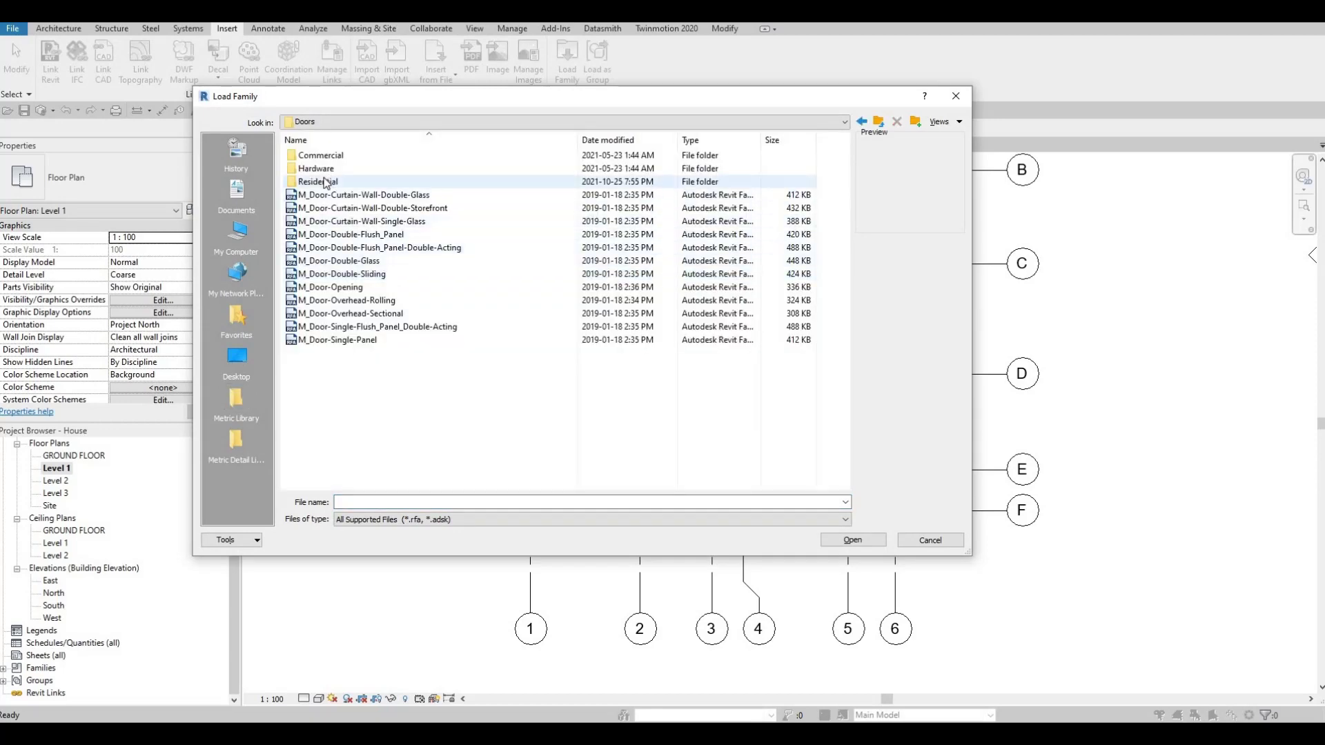
{"action": "double_click", "coordinate": [325, 182]}
{"action": "left_click", "coordinate": [348, 287]}
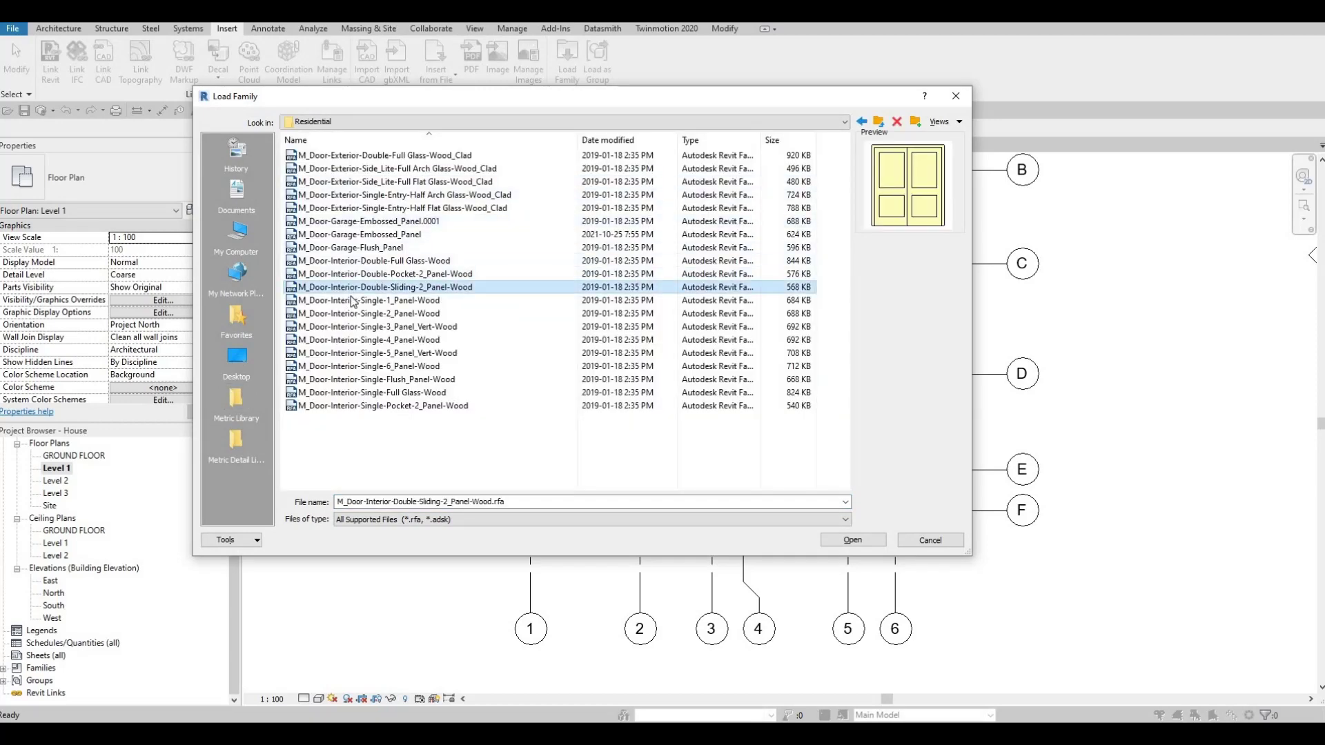
{"action": "left_click", "coordinate": [348, 301]}
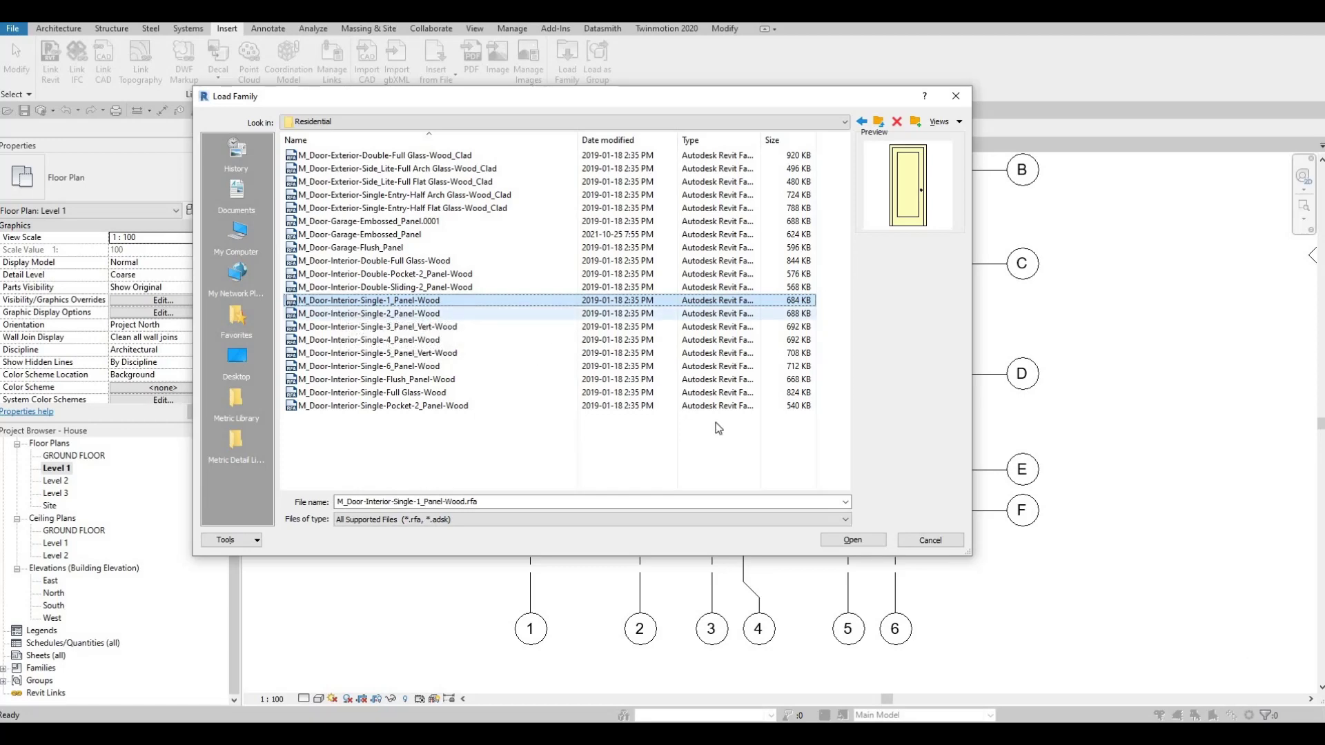
{"action": "left_click", "coordinate": [853, 539]}
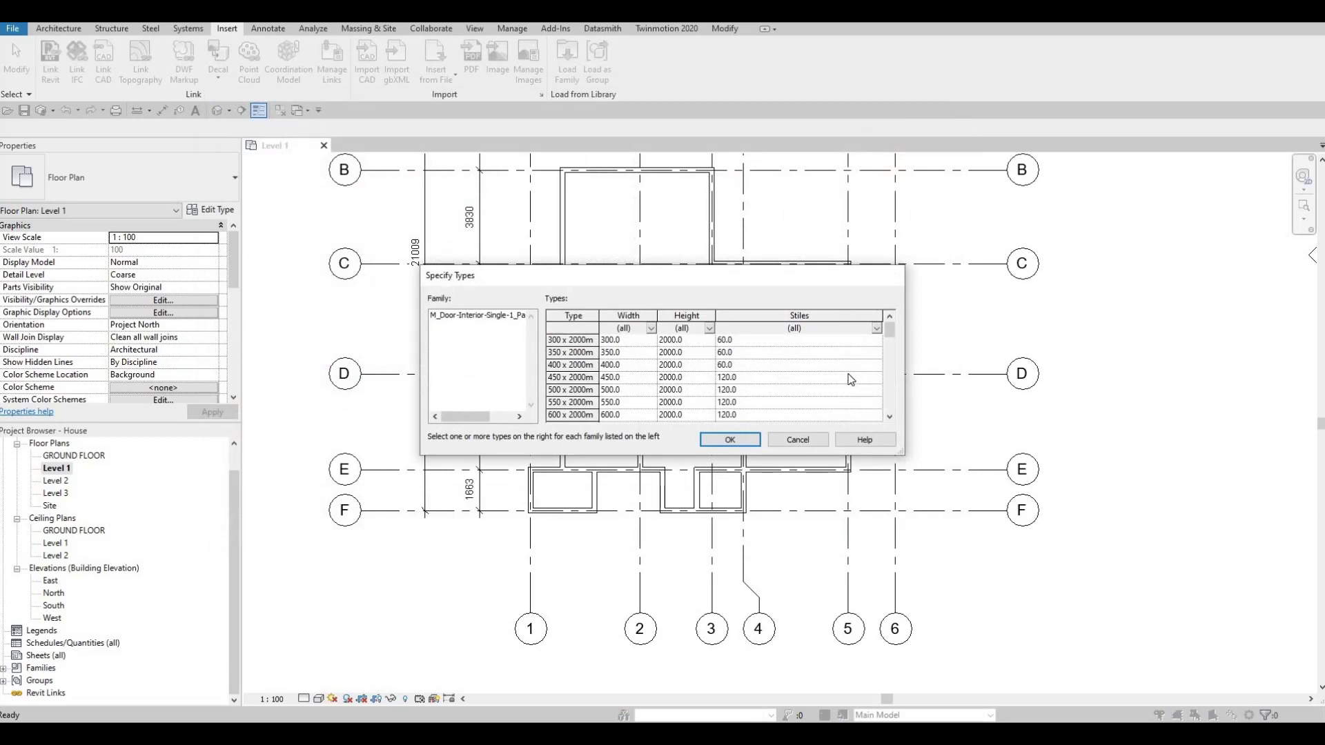
Select the range of single-panel door types ending at 900 x 2400mm and load them all into the project.
{"action": "left_click", "coordinate": [626, 376]}
{"action": "scroll", "coordinate": [622, 377], "scroll_direction": "down", "scroll_amount": 7}
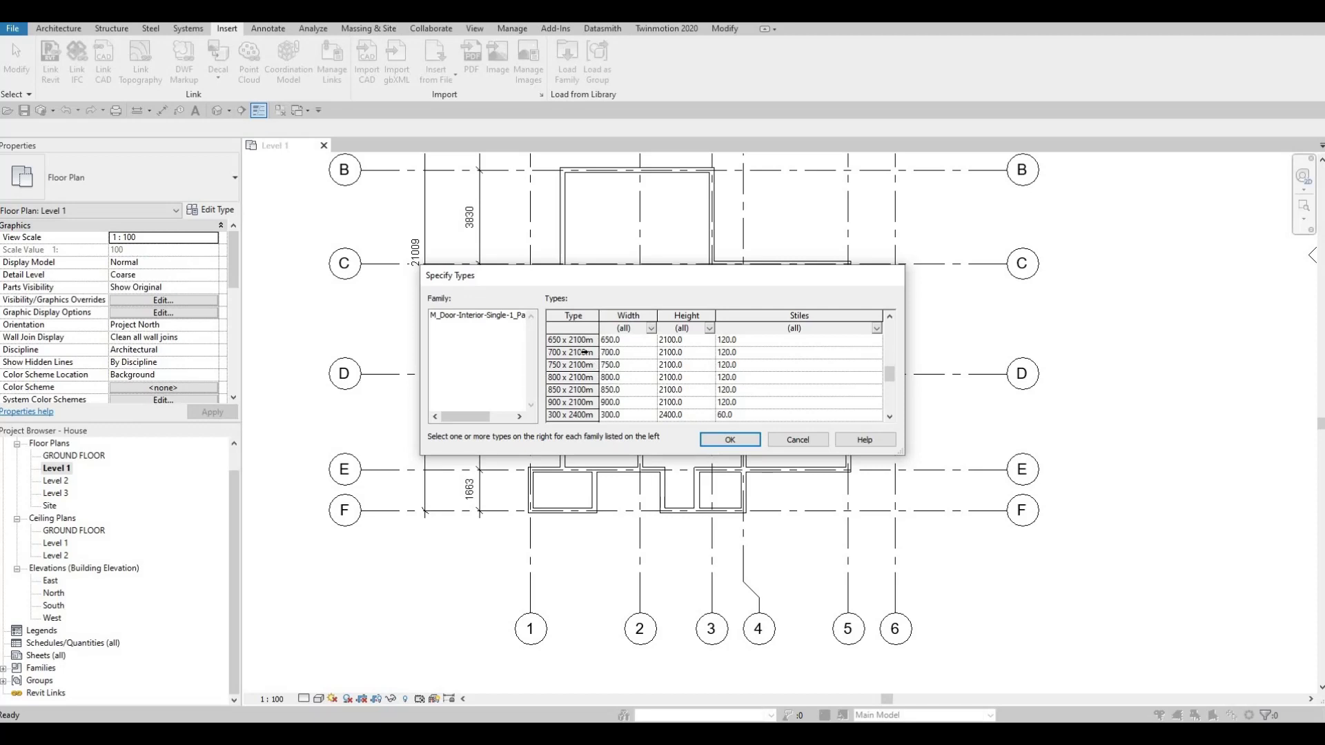
{"action": "scroll", "coordinate": [579, 355], "scroll_direction": "up", "scroll_amount": 7}
{"action": "scroll", "coordinate": [626, 403], "scroll_direction": "down", "scroll_amount": 5}
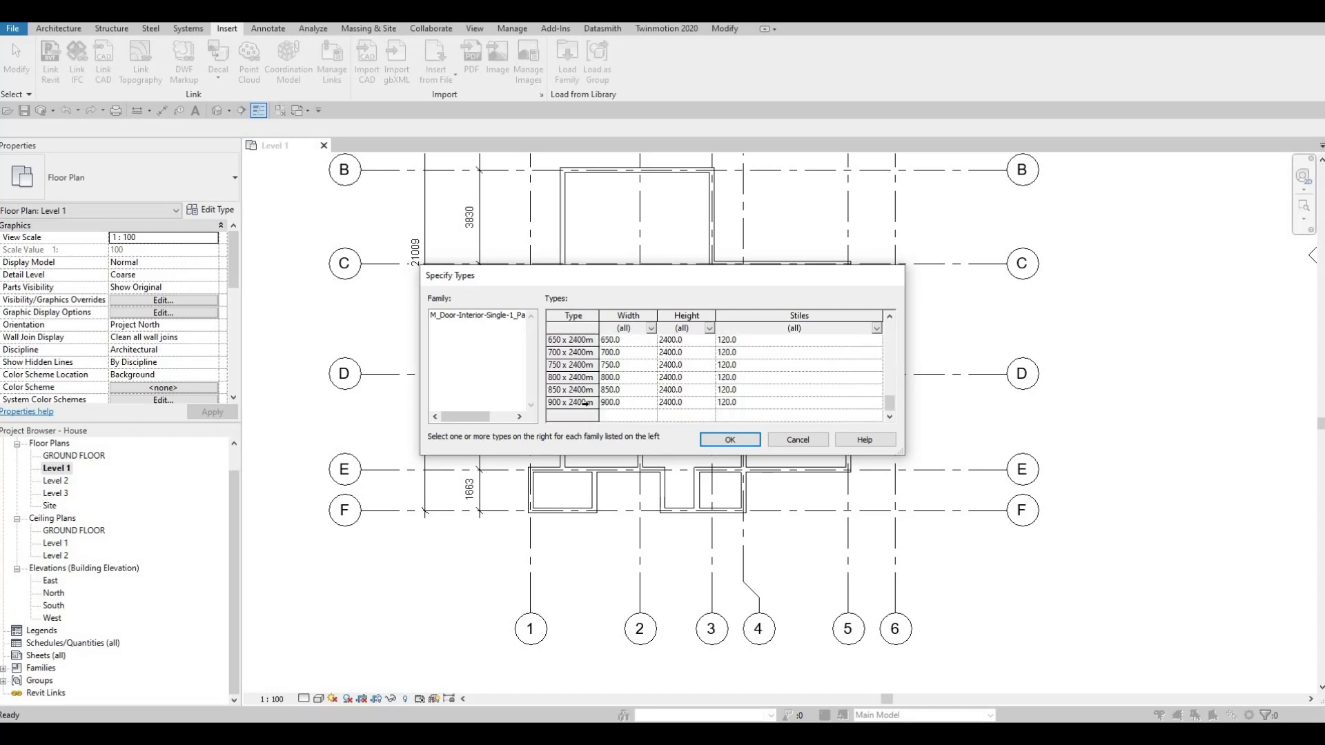
{"action": "left_click", "coordinate": [582, 403], "text": "shift"}
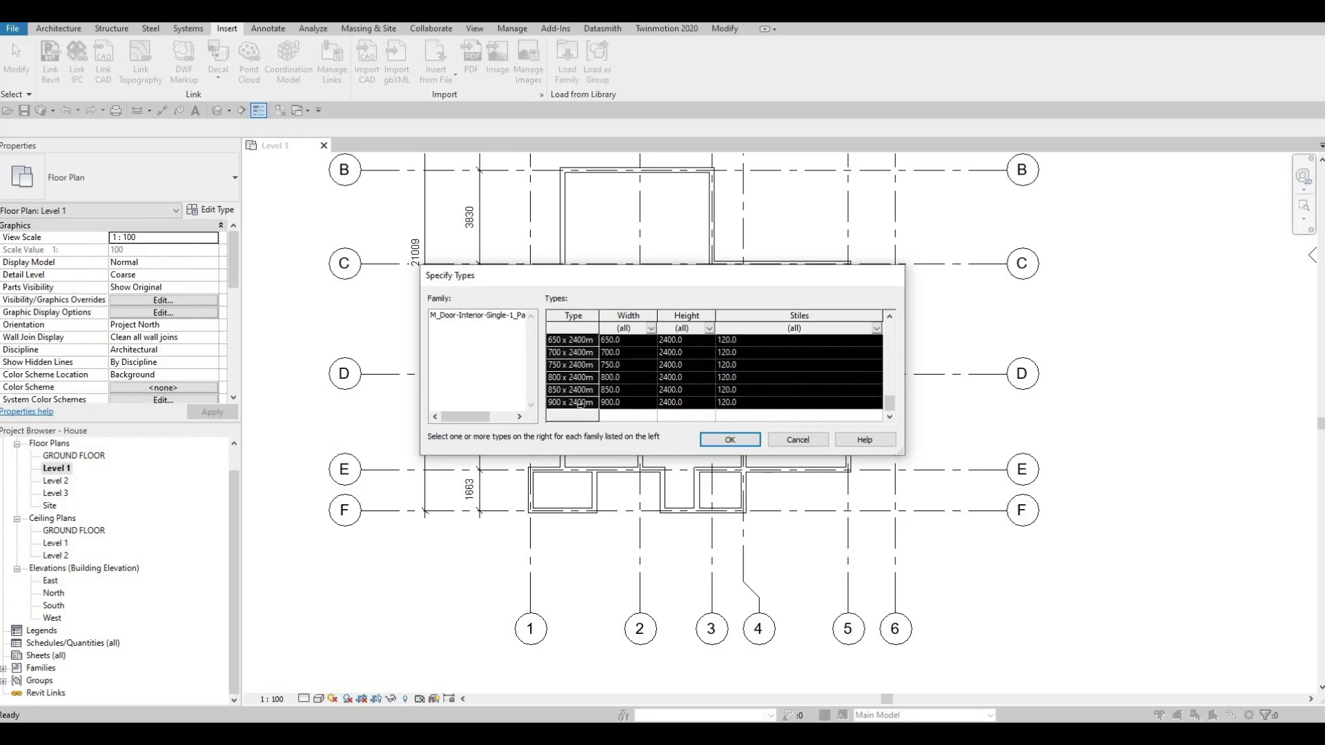
{"action": "left_click", "coordinate": [726, 440]}
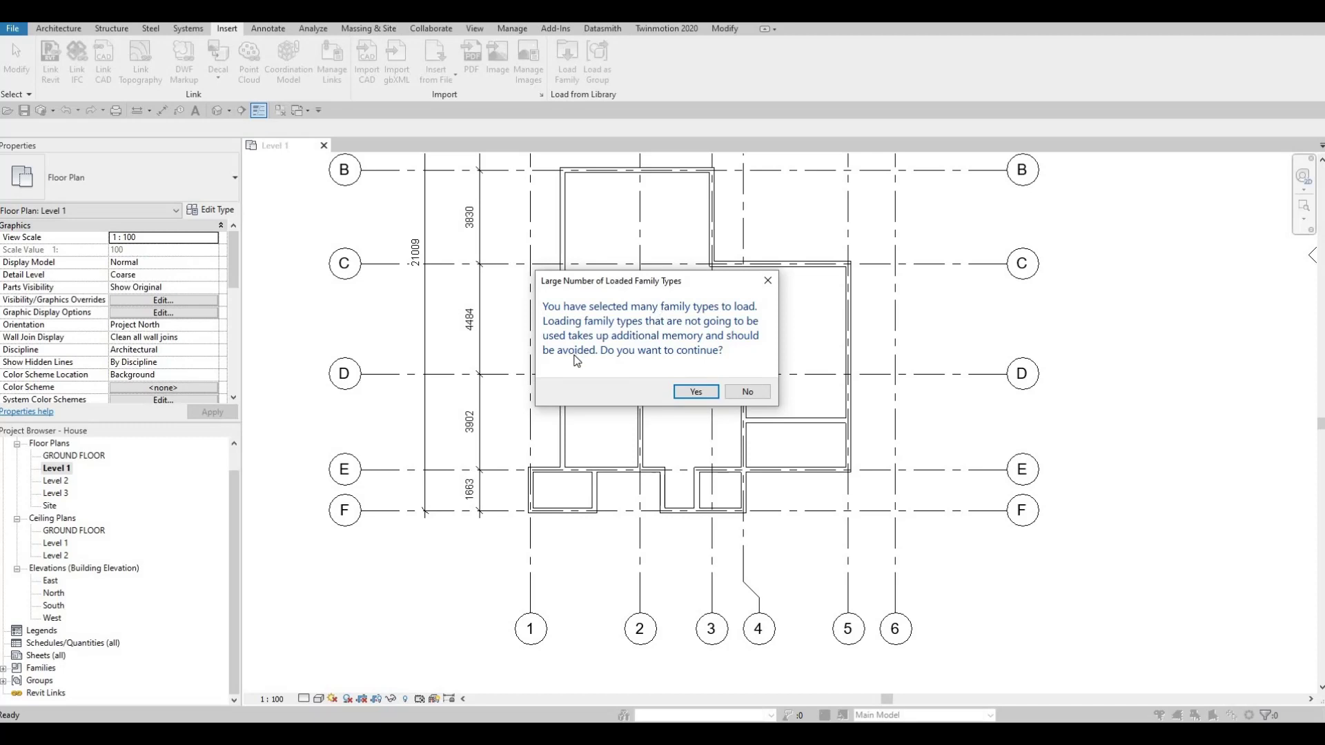
{"action": "left_click", "coordinate": [698, 392]}
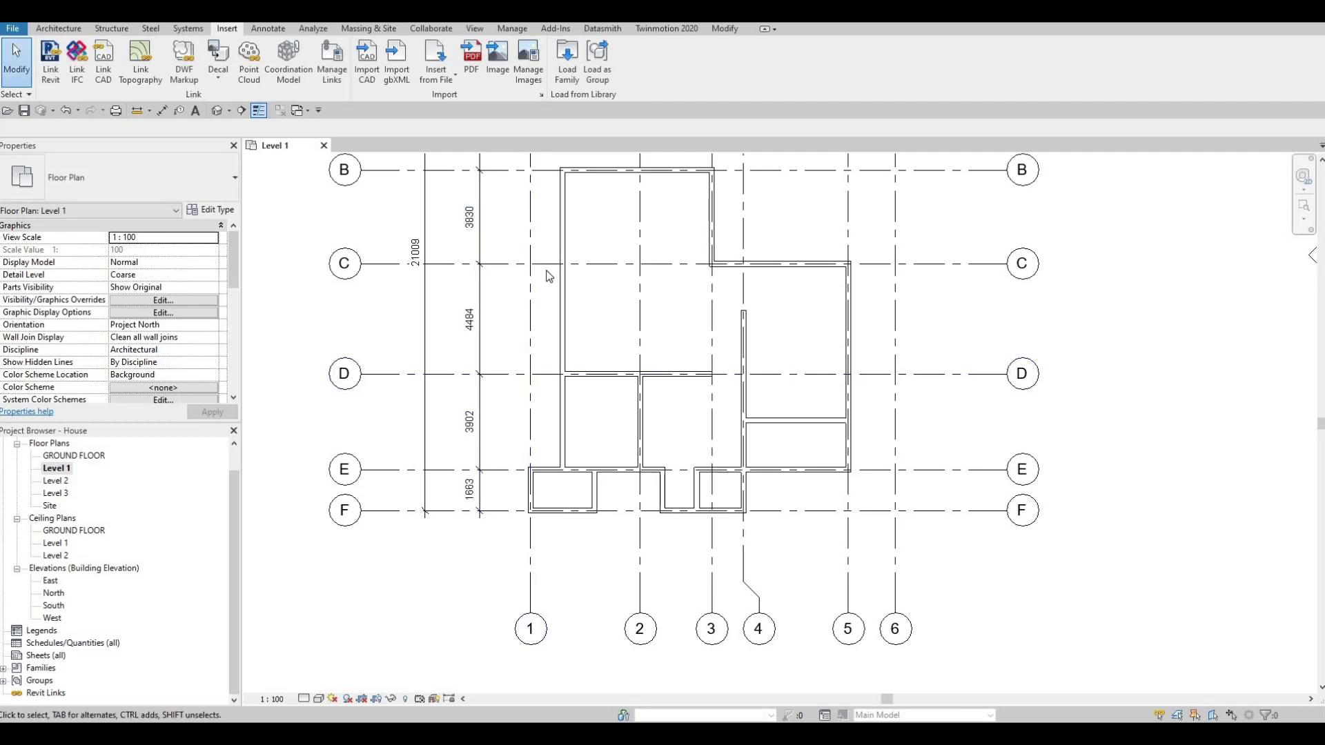
{"action": "left_click", "coordinate": [61, 29]}
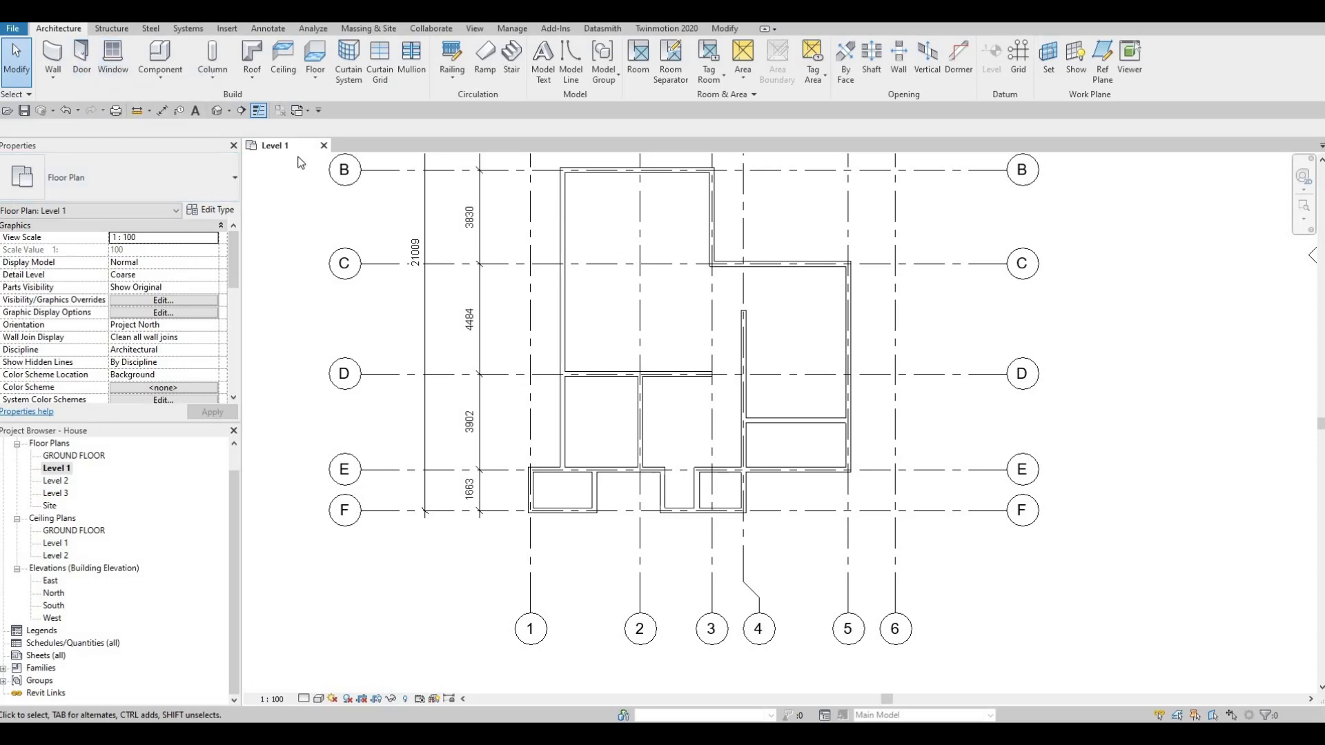
Start placing doors using the 850 x 2000mm type of the M_Door-Interior-Single-1_Panel-Wood family.
{"action": "key", "text": "d"}
{"action": "key", "text": "r"}
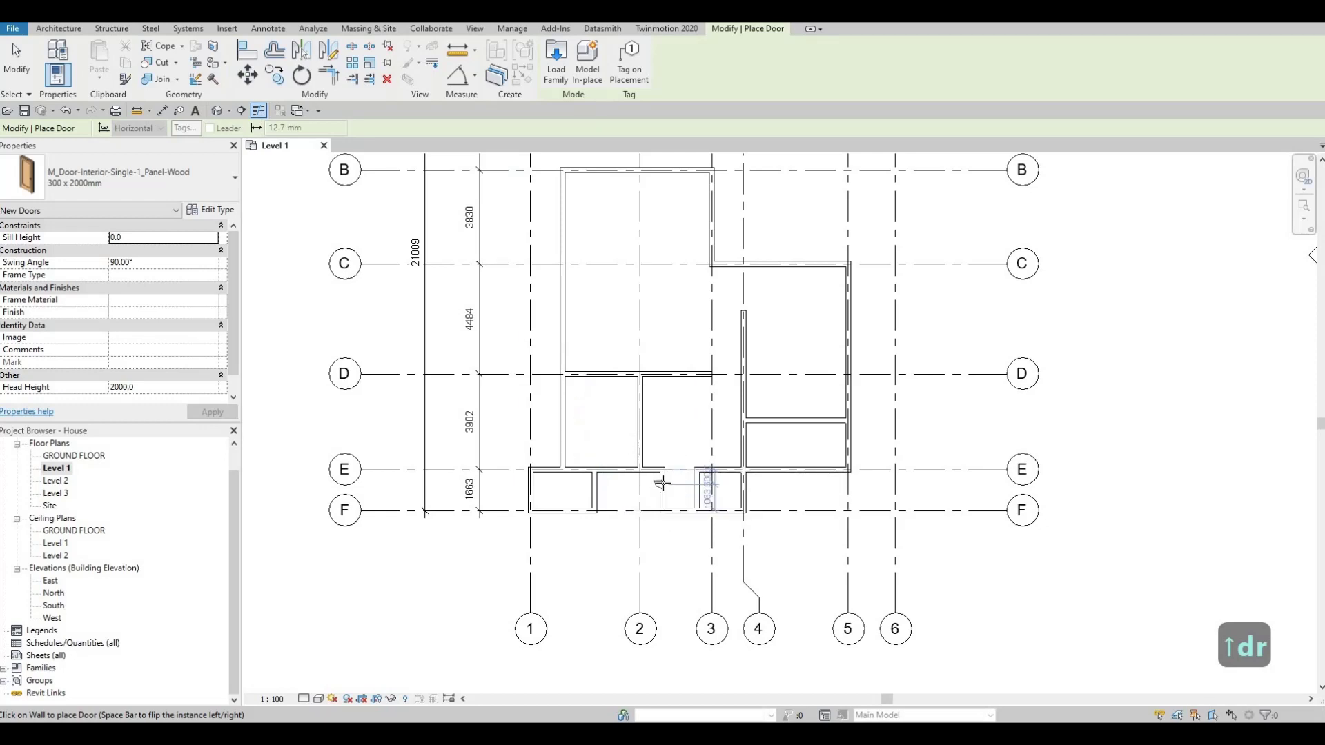
{"action": "left_click", "coordinate": [144, 185]}
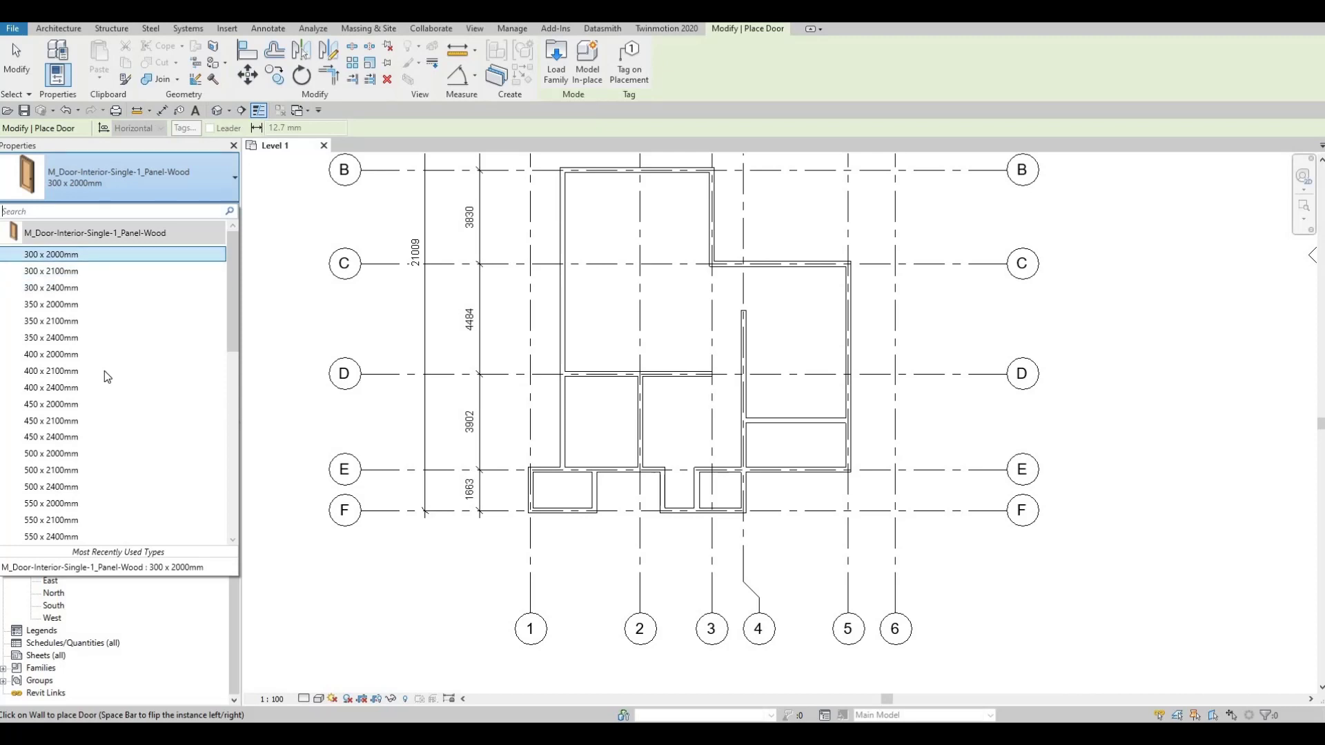
{"action": "scroll", "coordinate": [109, 377], "scroll_direction": "down", "scroll_amount": 1}
{"action": "scroll", "coordinate": [114, 390], "scroll_direction": "down", "scroll_amount": 7}
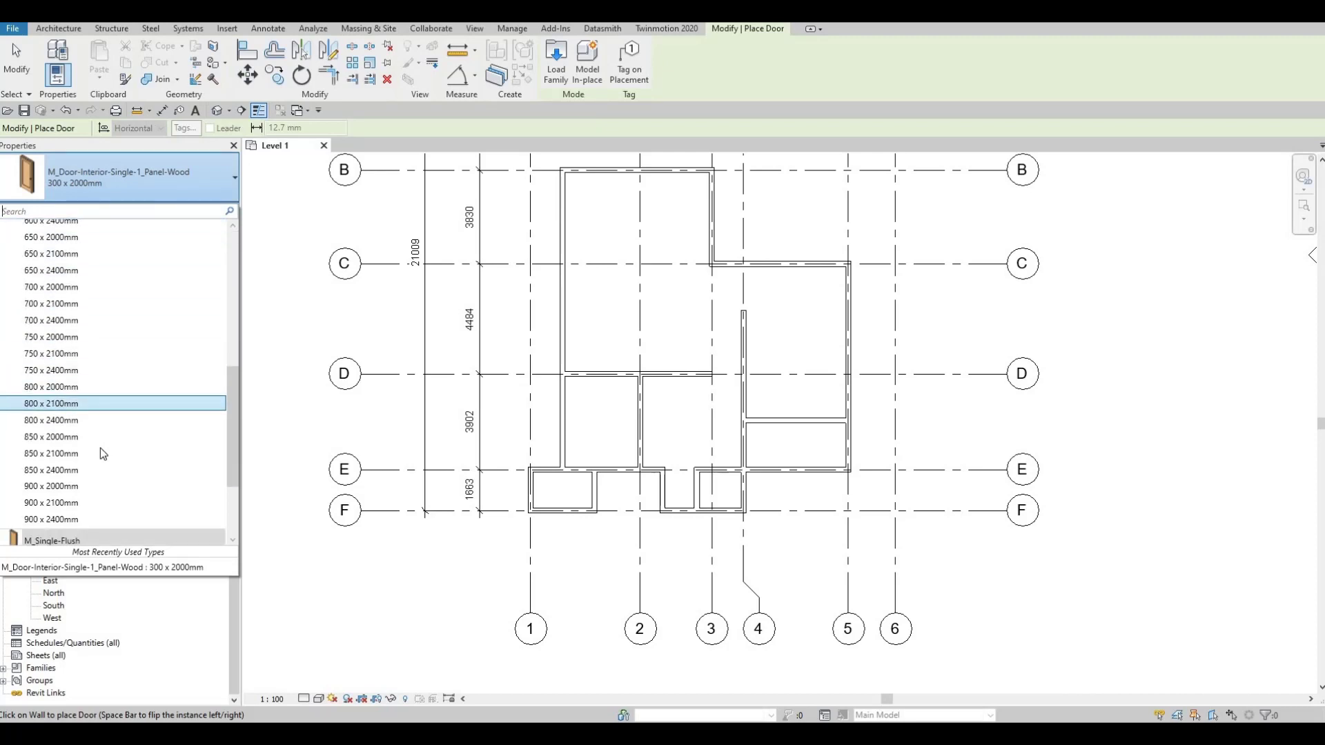
{"action": "left_click", "coordinate": [55, 437]}
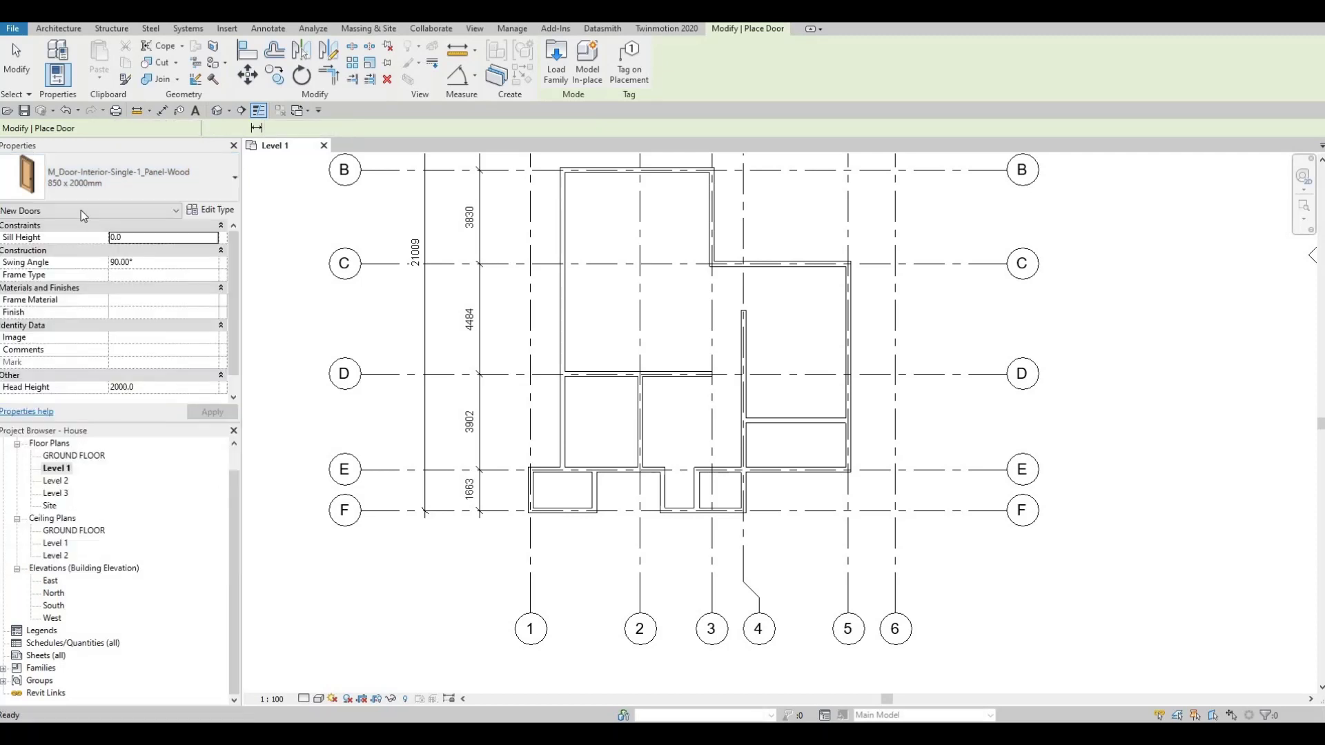
{"action": "left_click", "coordinate": [117, 177]}
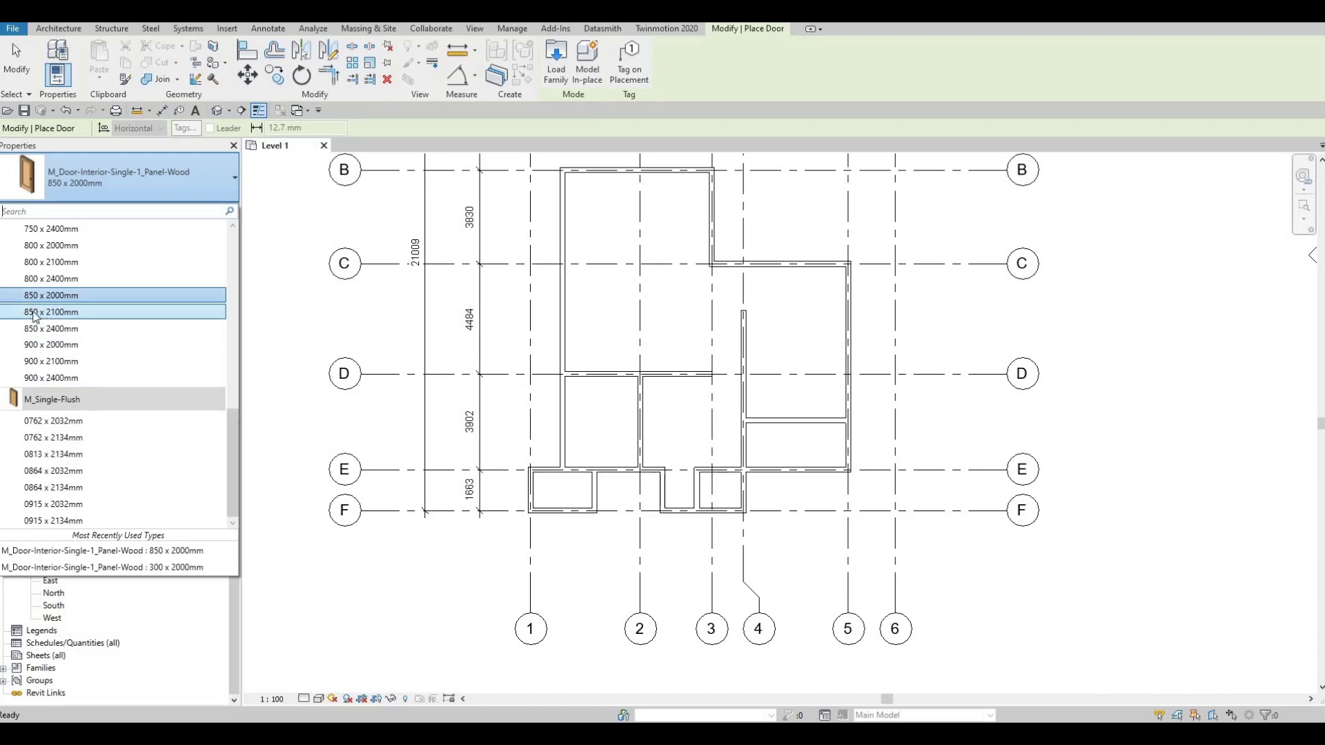
{"action": "mouse_move", "coordinate": [31, 307]}
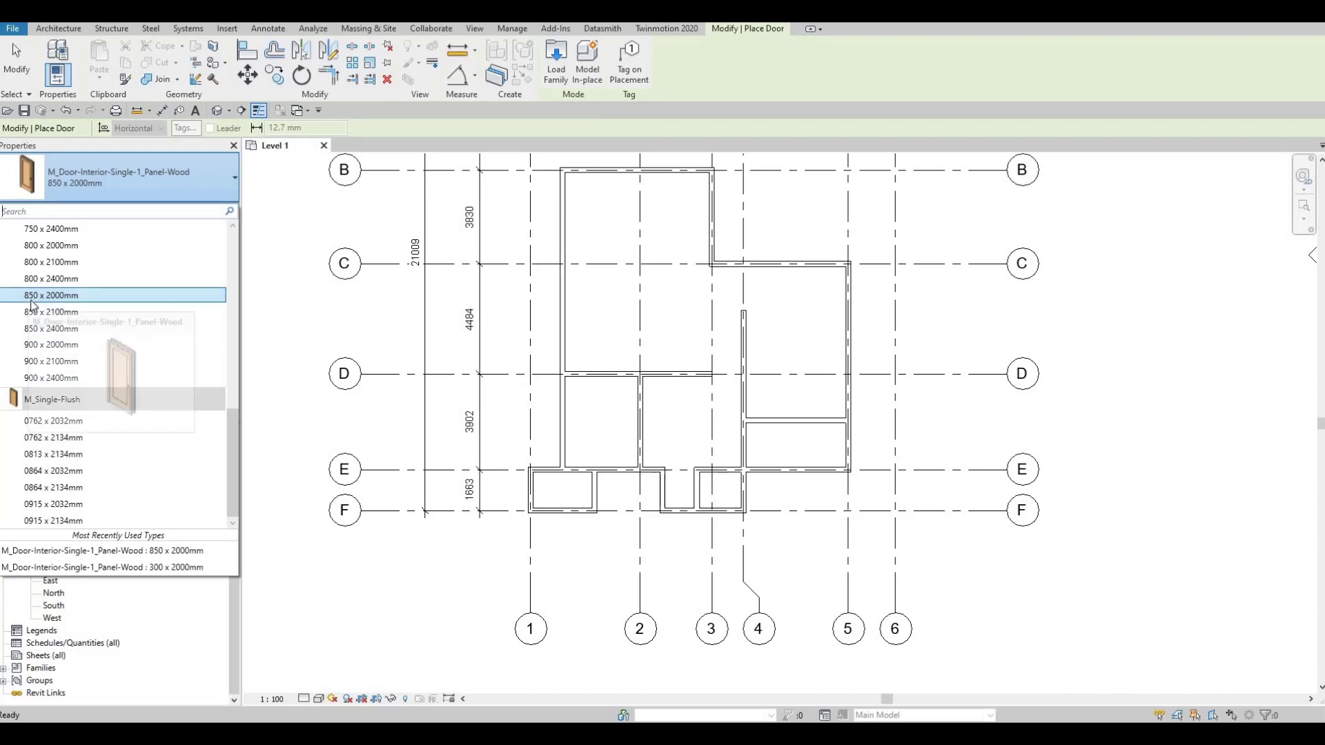
{"action": "scroll", "coordinate": [43, 333], "scroll_direction": "up", "scroll_amount": 1}
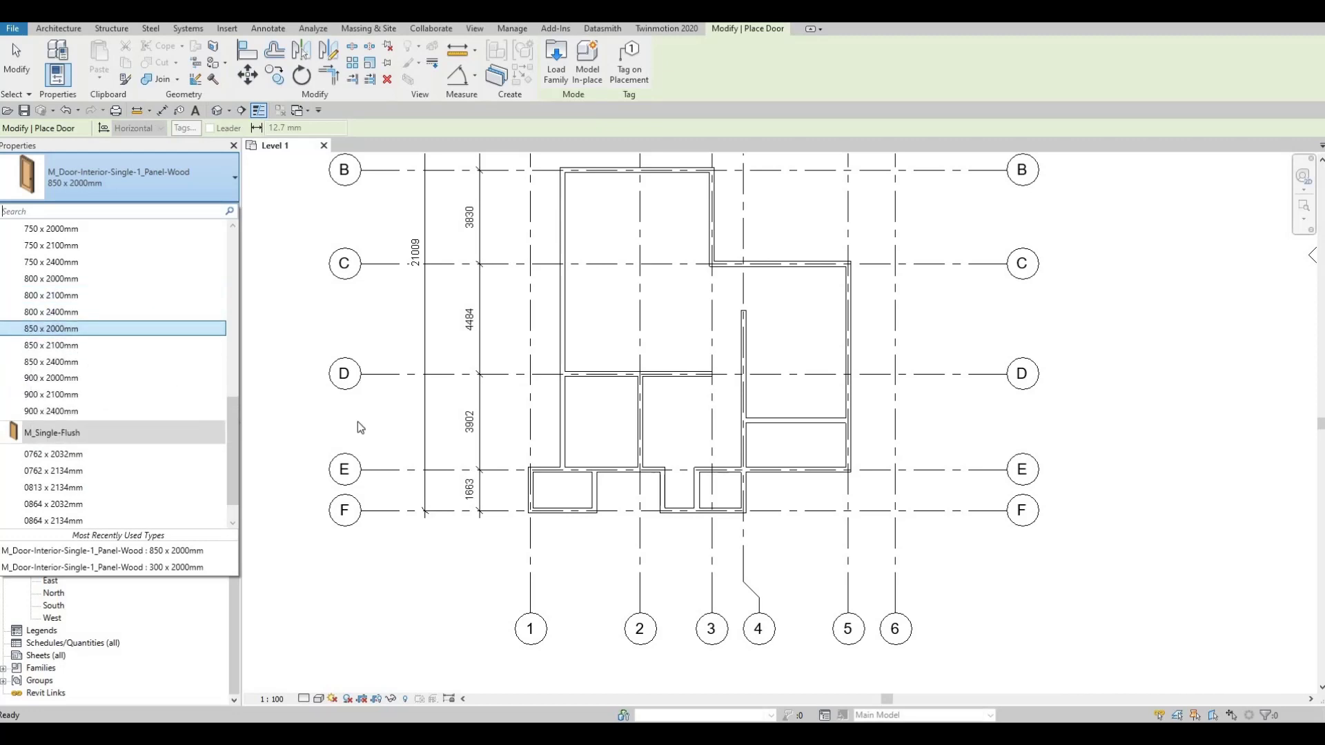
{"action": "left_click", "coordinate": [80, 328]}
Place doors in the grid 2 wall near grid E, the horizontal interior wall between grids 4 and 5, and the grid 5 wall above grid E.
{"action": "scroll", "coordinate": [583, 481], "scroll_direction": "up", "scroll_amount": 2}
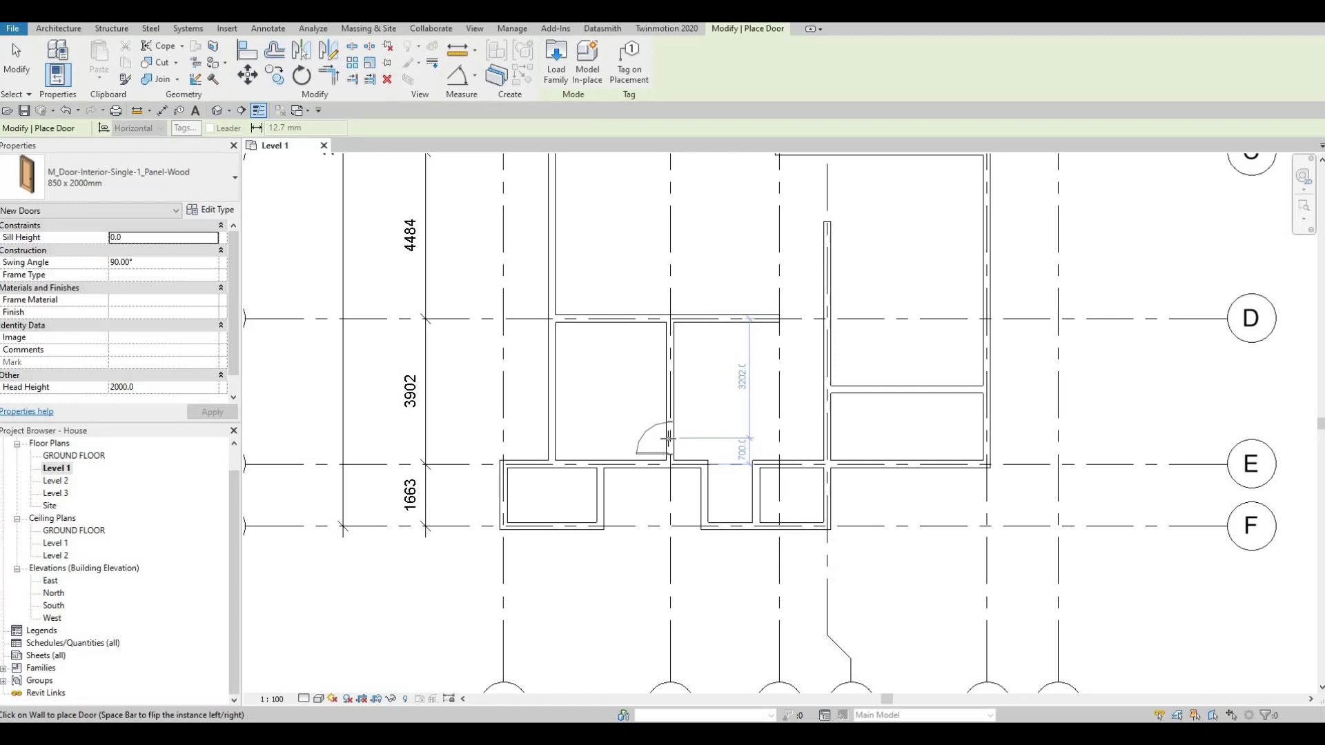
{"action": "scroll", "coordinate": [668, 445], "scroll_direction": "up", "scroll_amount": 2}
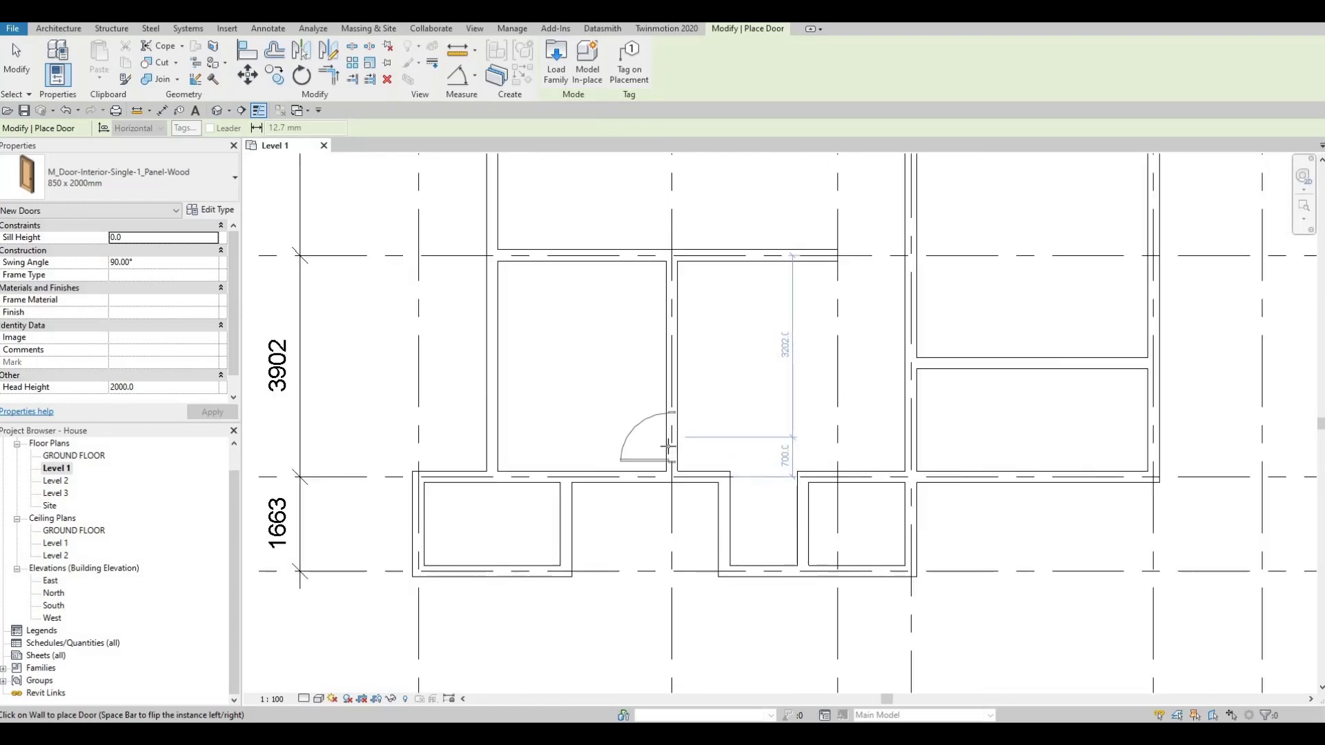
{"action": "scroll", "coordinate": [608, 418], "scroll_direction": "down", "scroll_amount": 3}
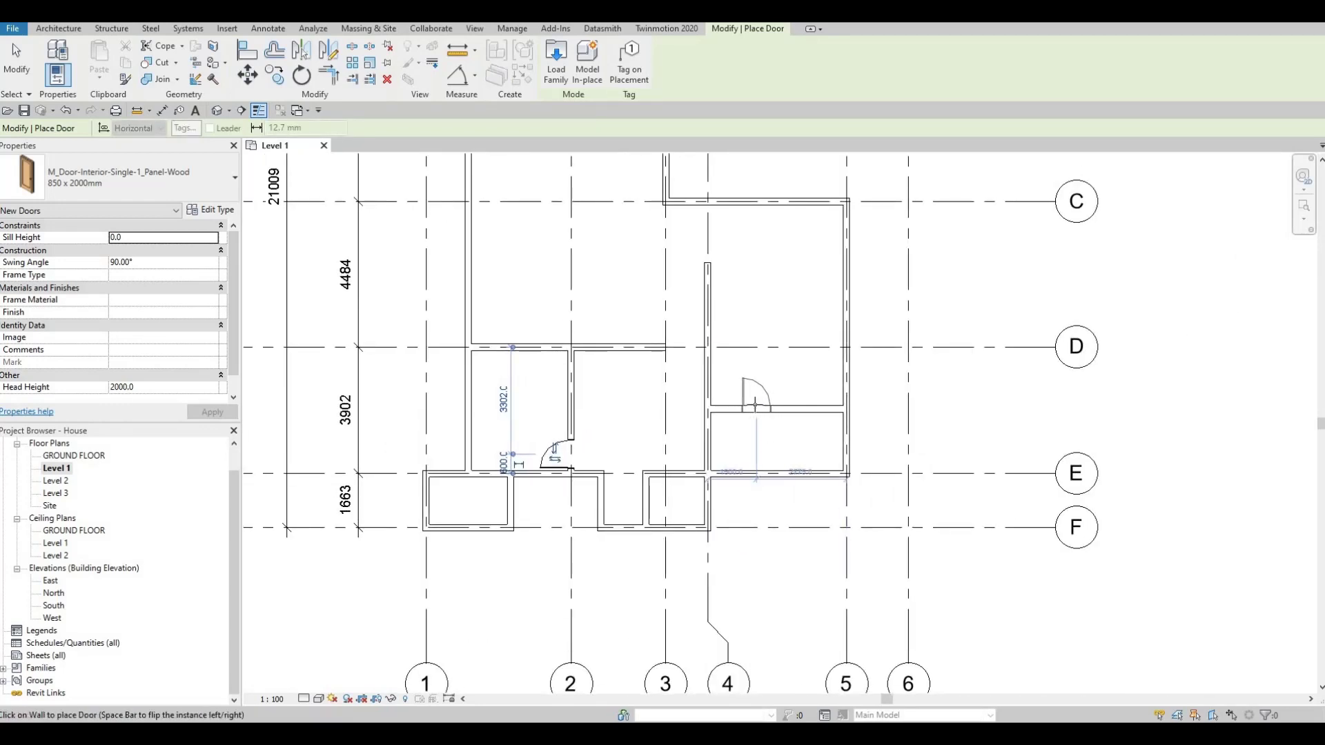
{"action": "left_click", "coordinate": [755, 405]}
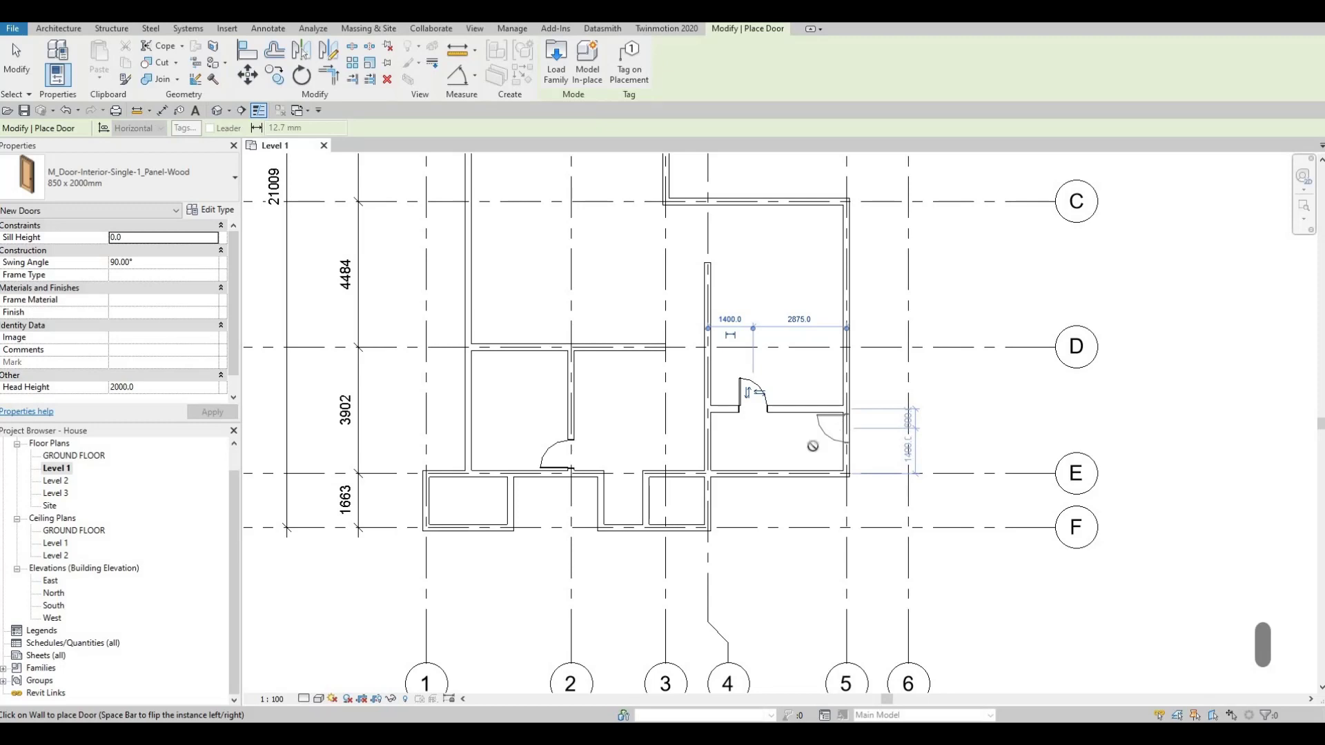
{"action": "left_click", "coordinate": [832, 429]}
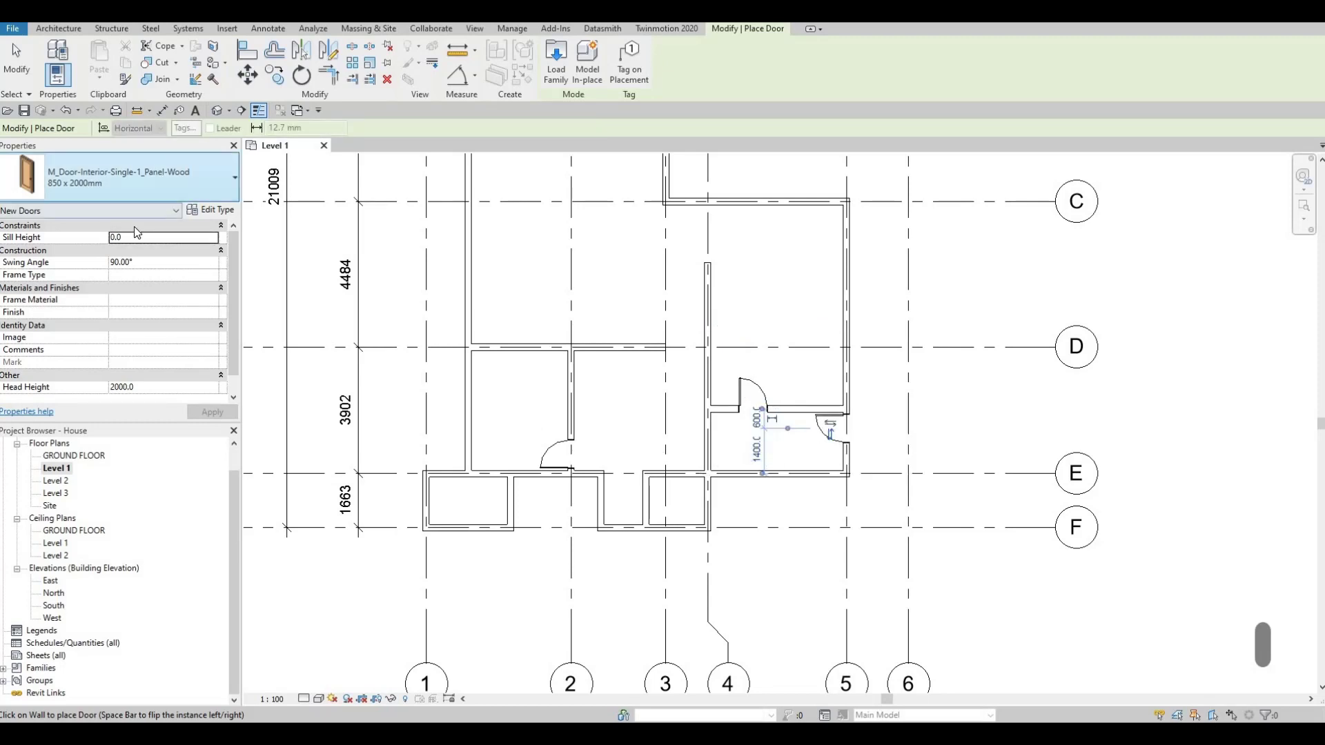
Place two 750 x 2000mm doors in the grid E walls, between grids 1–2 and 3–4, swinging into the small rooms toward grid F.
{"action": "left_click", "coordinate": [164, 180]}
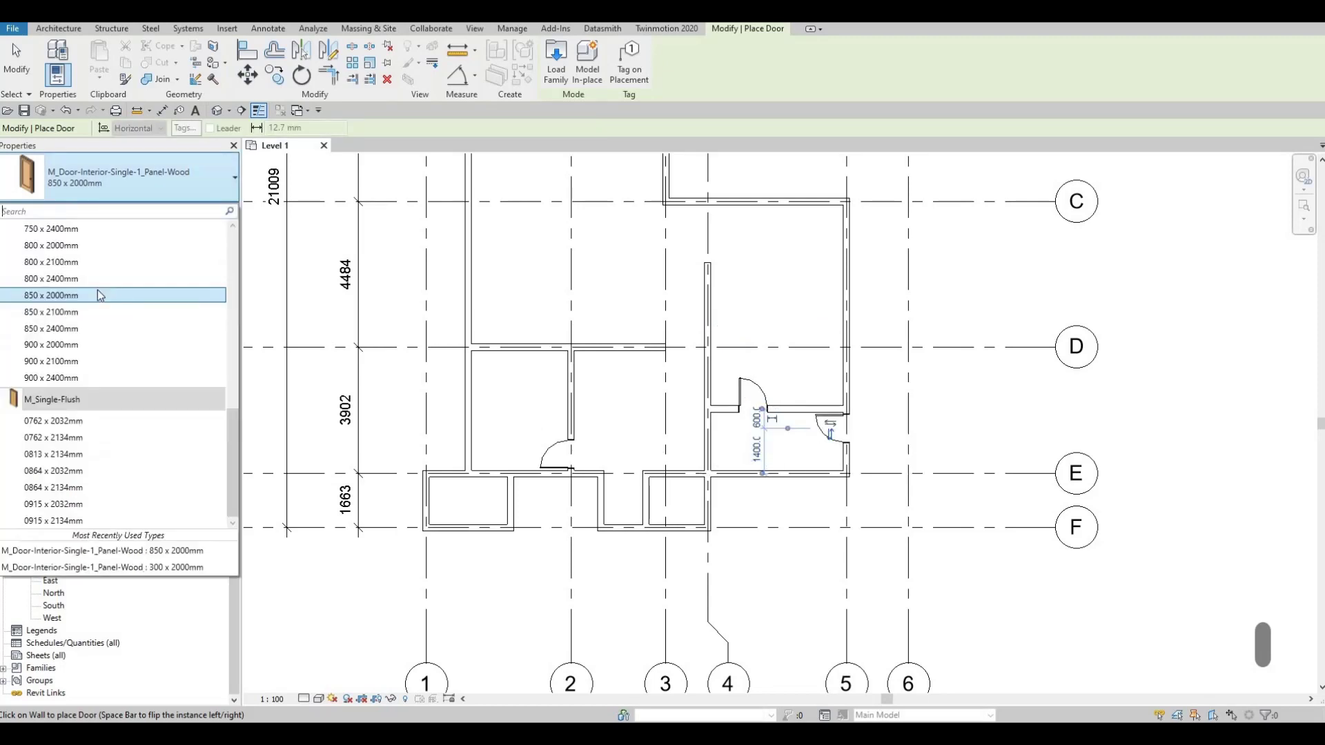
{"action": "left_click", "coordinate": [81, 247]}
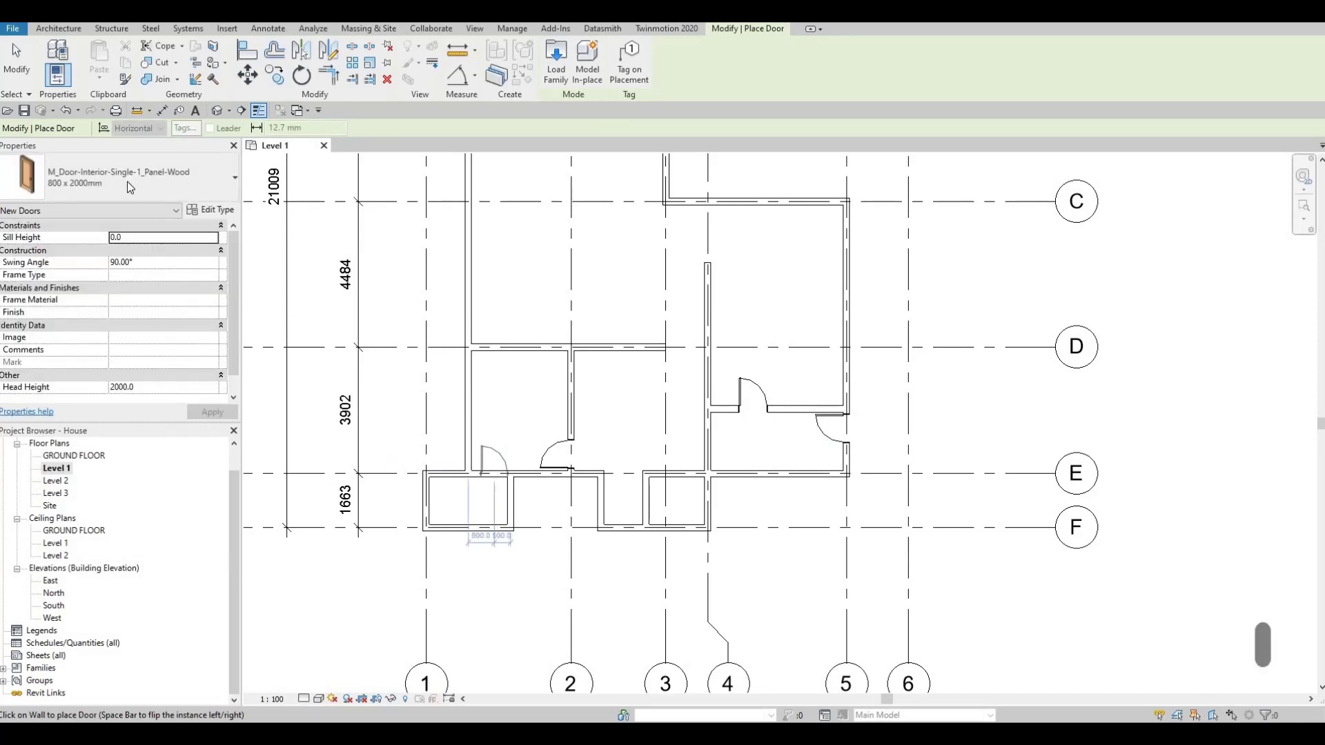
{"action": "scroll", "coordinate": [68, 254], "scroll_direction": "up", "scroll_amount": 1}
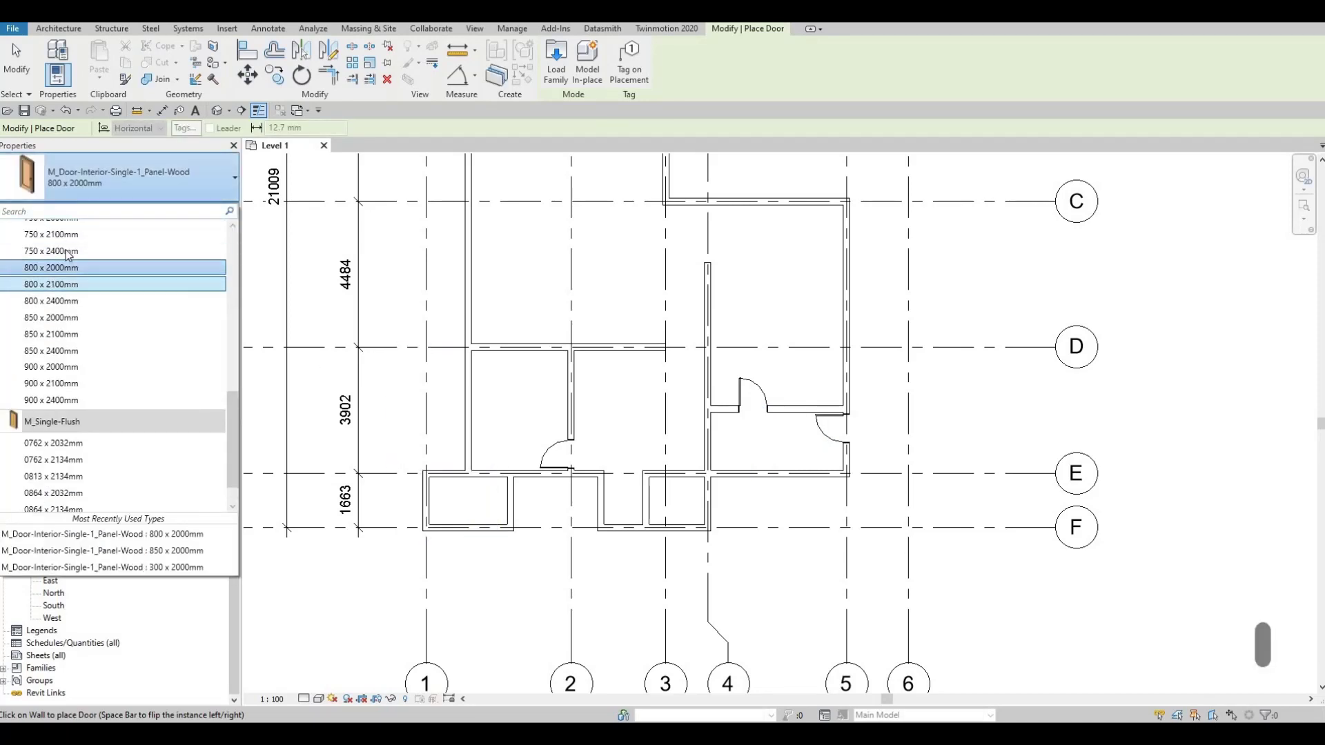
{"action": "scroll", "coordinate": [93, 267], "scroll_direction": "up", "scroll_amount": 1}
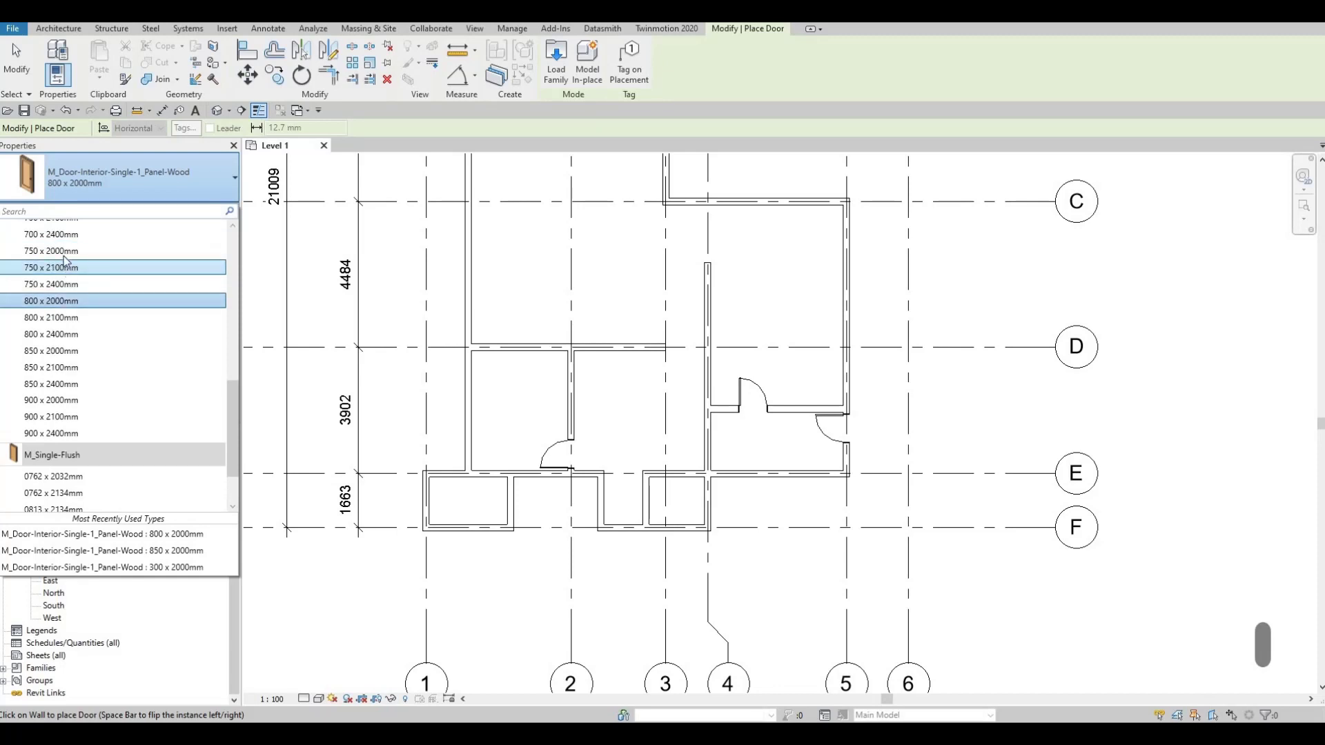
{"action": "left_click", "coordinate": [52, 251]}
{"action": "scroll", "coordinate": [495, 475], "scroll_direction": "up", "scroll_amount": 2}
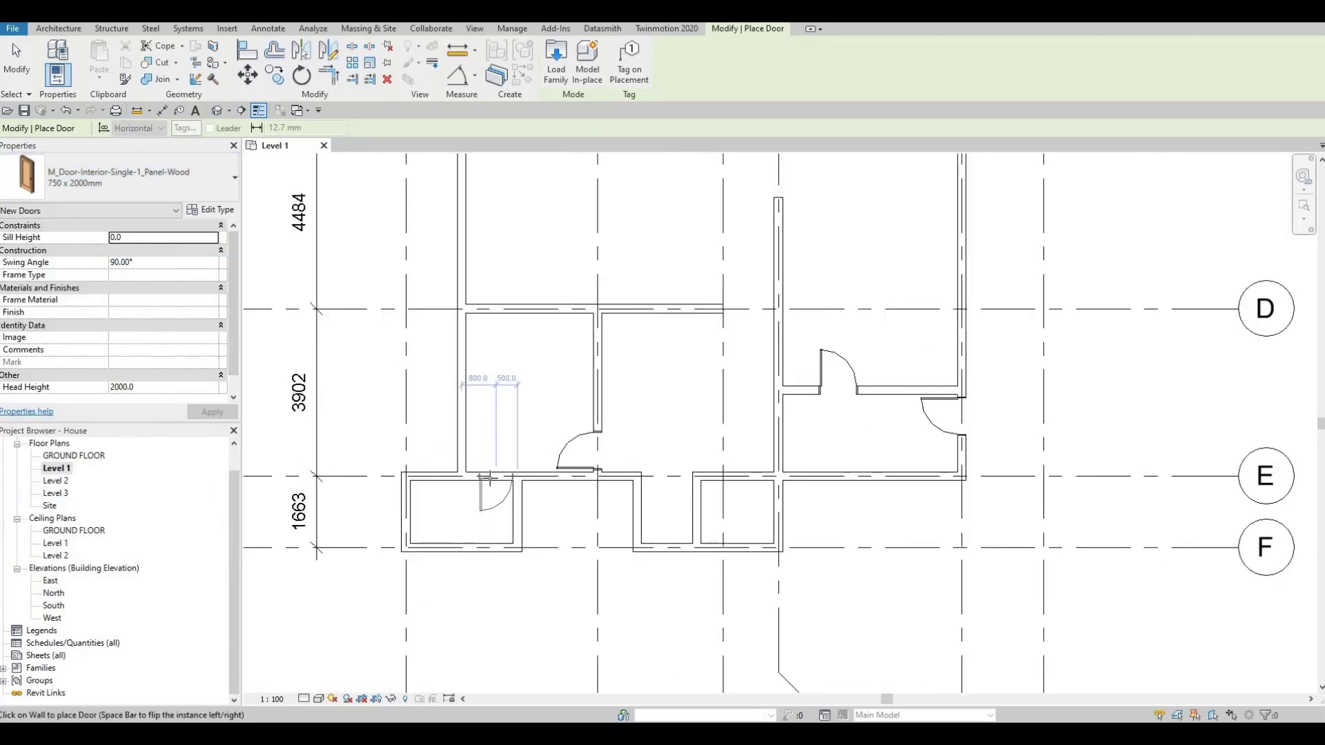
{"action": "key", "text": "space"}
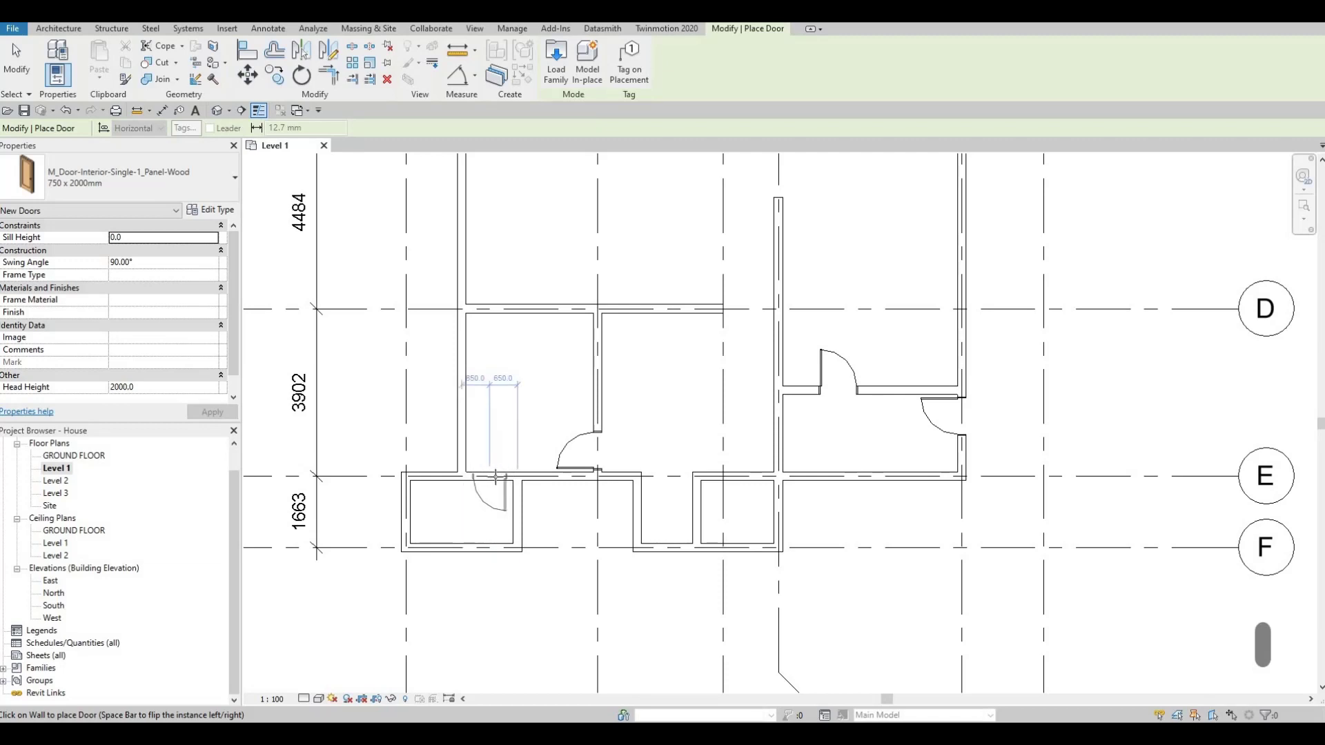
{"action": "left_click", "coordinate": [492, 476]}
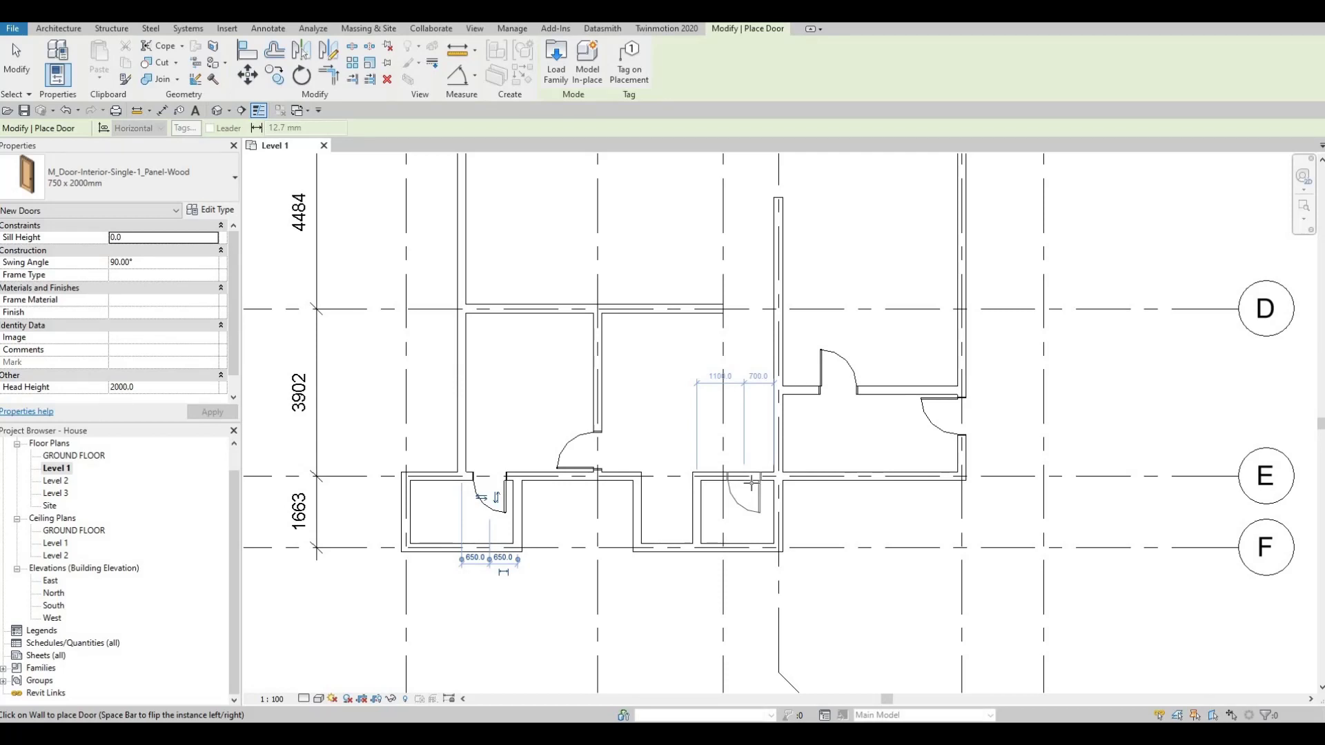
{"action": "left_click", "coordinate": [753, 477]}
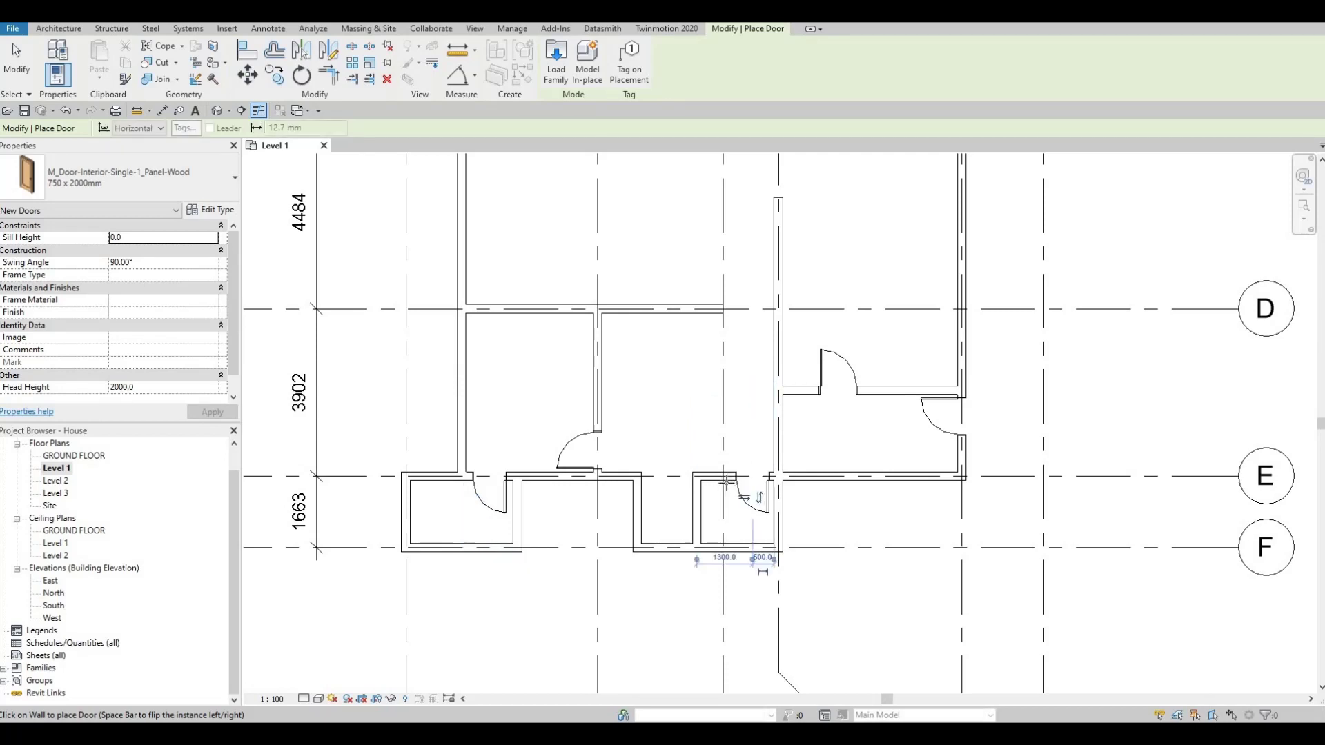
{"action": "key", "text": "Escape"}
{"action": "key", "text": "Escape"}
Nudge the grid E door between grids 3–4 one increment toward grid 4, and the one between grids 1–2 two increments toward grid 2.
{"action": "scroll", "coordinate": [754, 509], "scroll_direction": "up", "scroll_amount": 1}
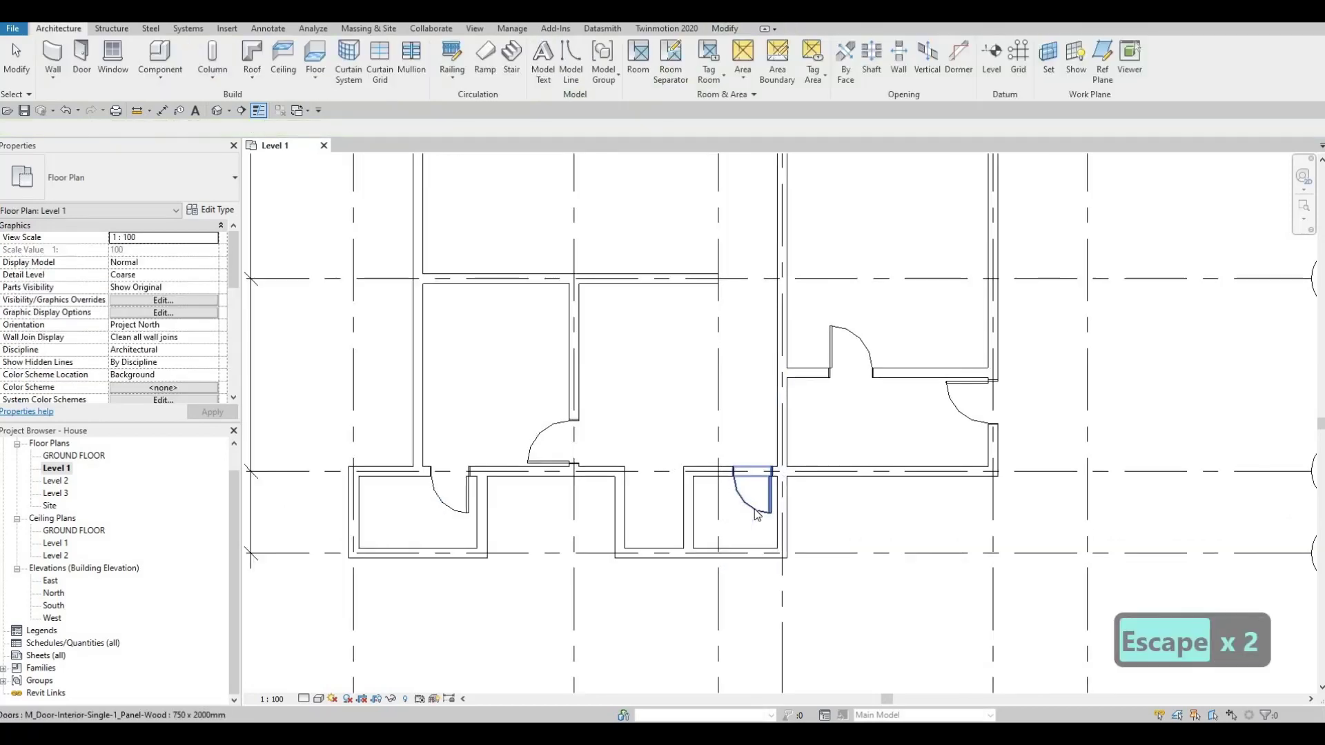
{"action": "key", "text": "Escape"}
{"action": "left_click", "coordinate": [757, 514]}
{"action": "key", "text": "Right"}
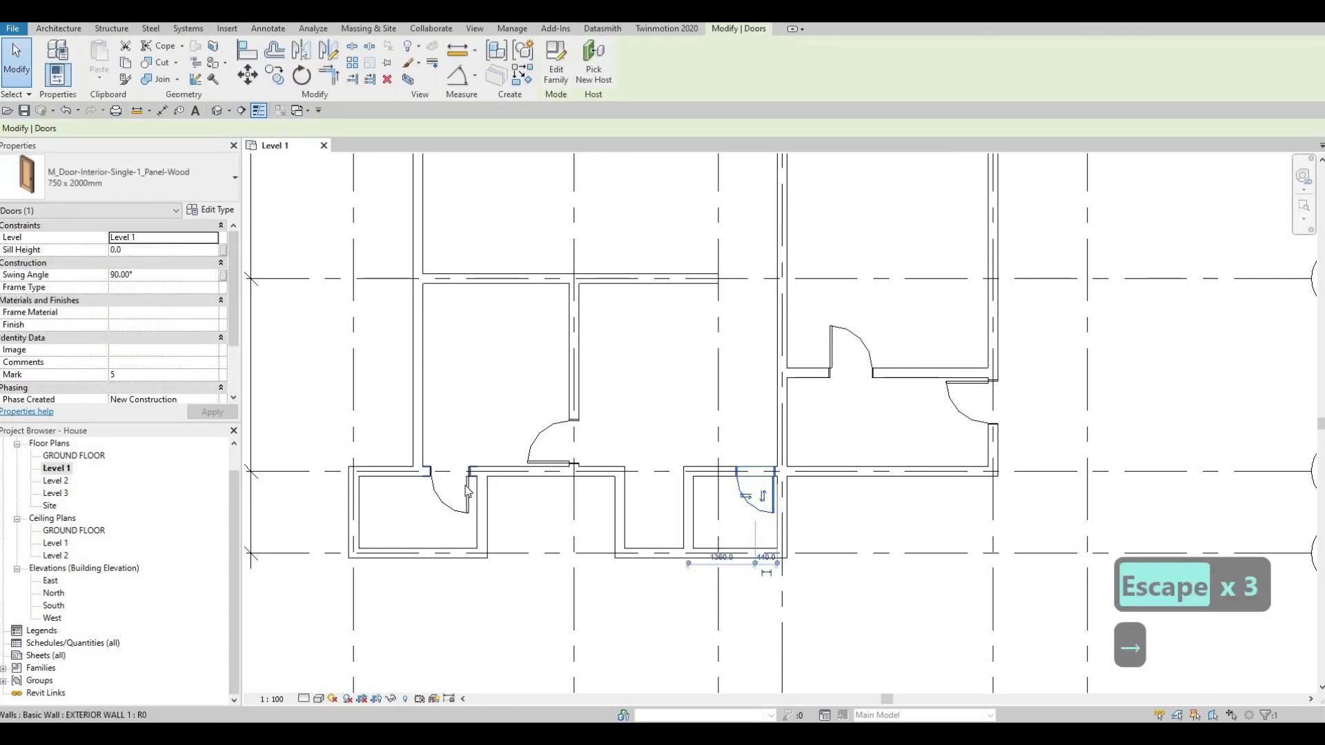
{"action": "left_click", "coordinate": [467, 492]}
{"action": "key", "text": "Right"}
{"action": "key", "text": "Right"}
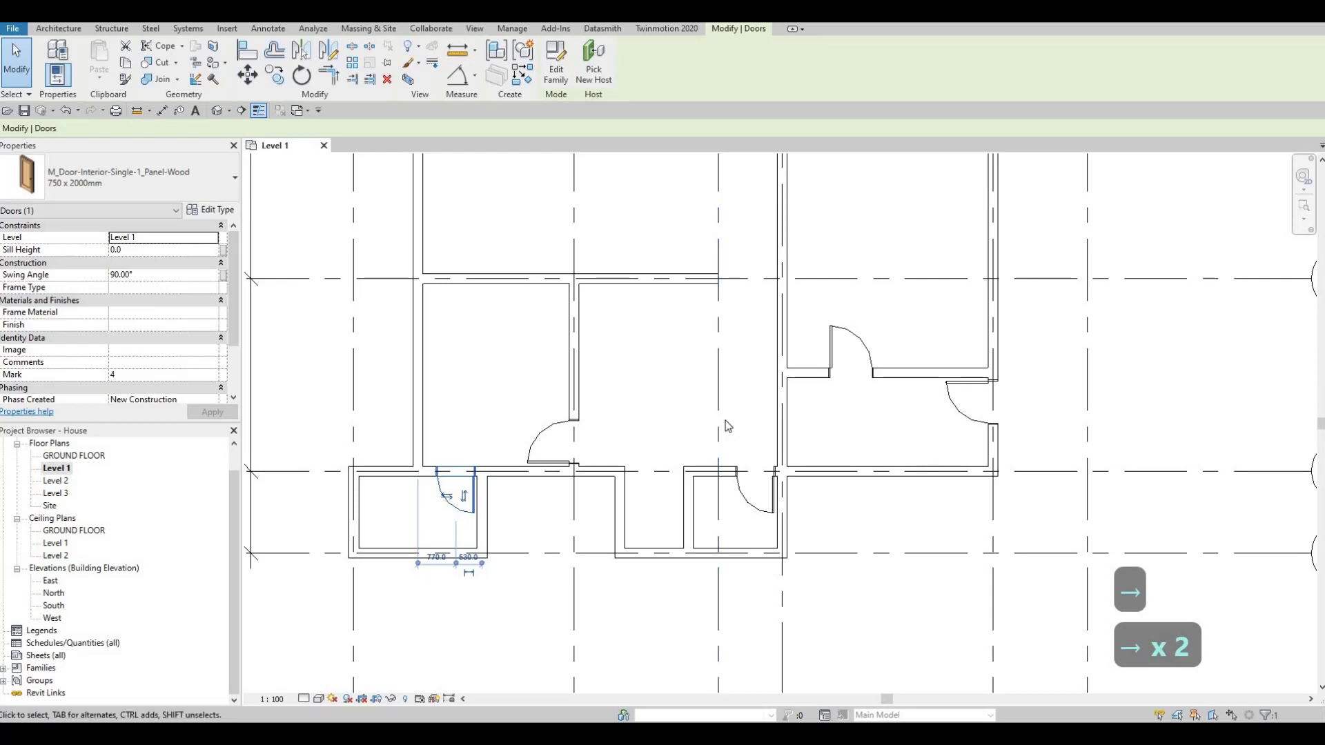
{"action": "key", "text": "Escape"}
Examine the Level 1 door and wall layout between grids C and F.
{"action": "scroll", "coordinate": [748, 432], "scroll_direction": "down", "scroll_amount": 3}
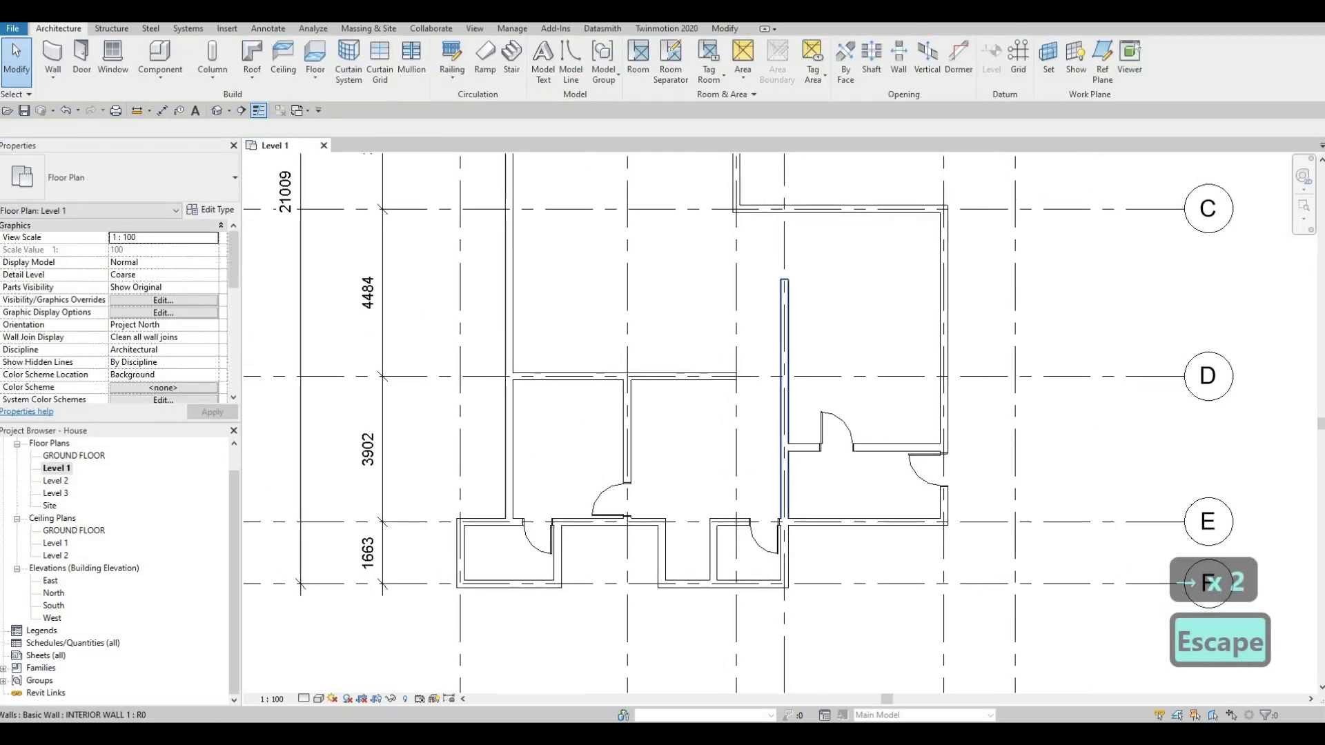
{"action": "middle_click_drag", "start_coordinate": [757, 363], "coordinate": [657, 387]}
{"action": "left_click", "coordinate": [685, 336]}
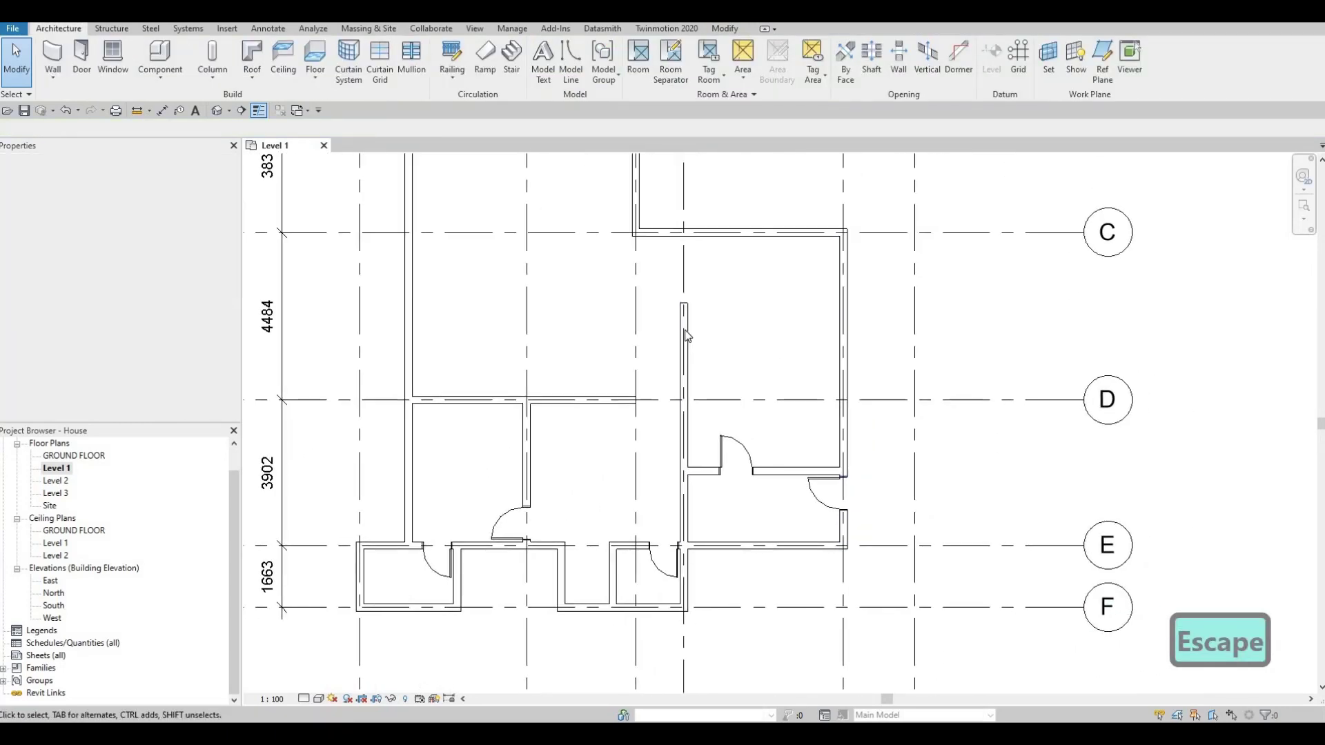
{"action": "middle_click_drag", "start_coordinate": [685, 336], "coordinate": [613, 358]}
{"action": "scroll", "coordinate": [613, 358], "scroll_direction": "down", "scroll_amount": 2}
{"action": "scroll", "coordinate": [571, 421], "scroll_direction": "down", "scroll_amount": 1}
{"action": "mouse_move", "coordinate": [572, 413]}
{"action": "middle_mouse_down"}
{"action": "mouse_move", "coordinate": [585, 408]}
{"action": "mouse_move", "coordinate": [581, 422]}
{"action": "middle_mouse_up"}
{"action": "middle_click_drag", "start_coordinate": [526, 520], "coordinate": [535, 437]}
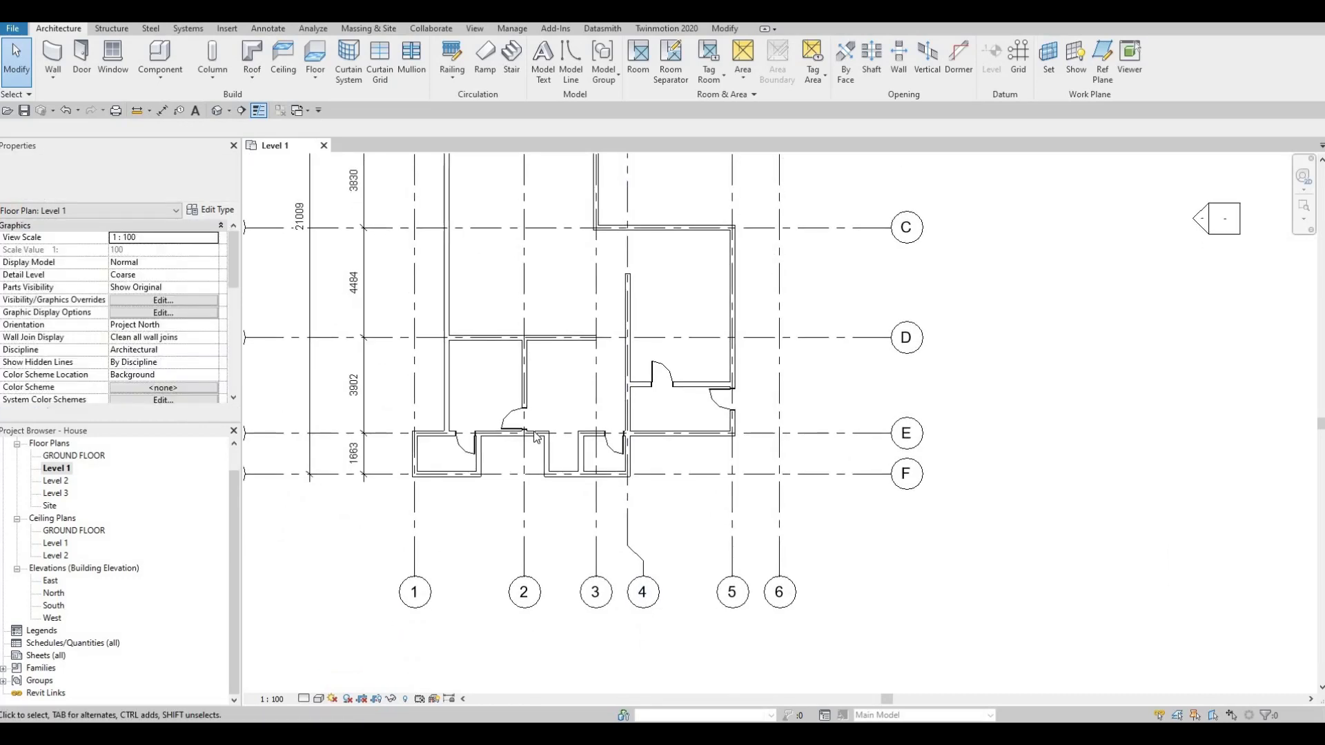
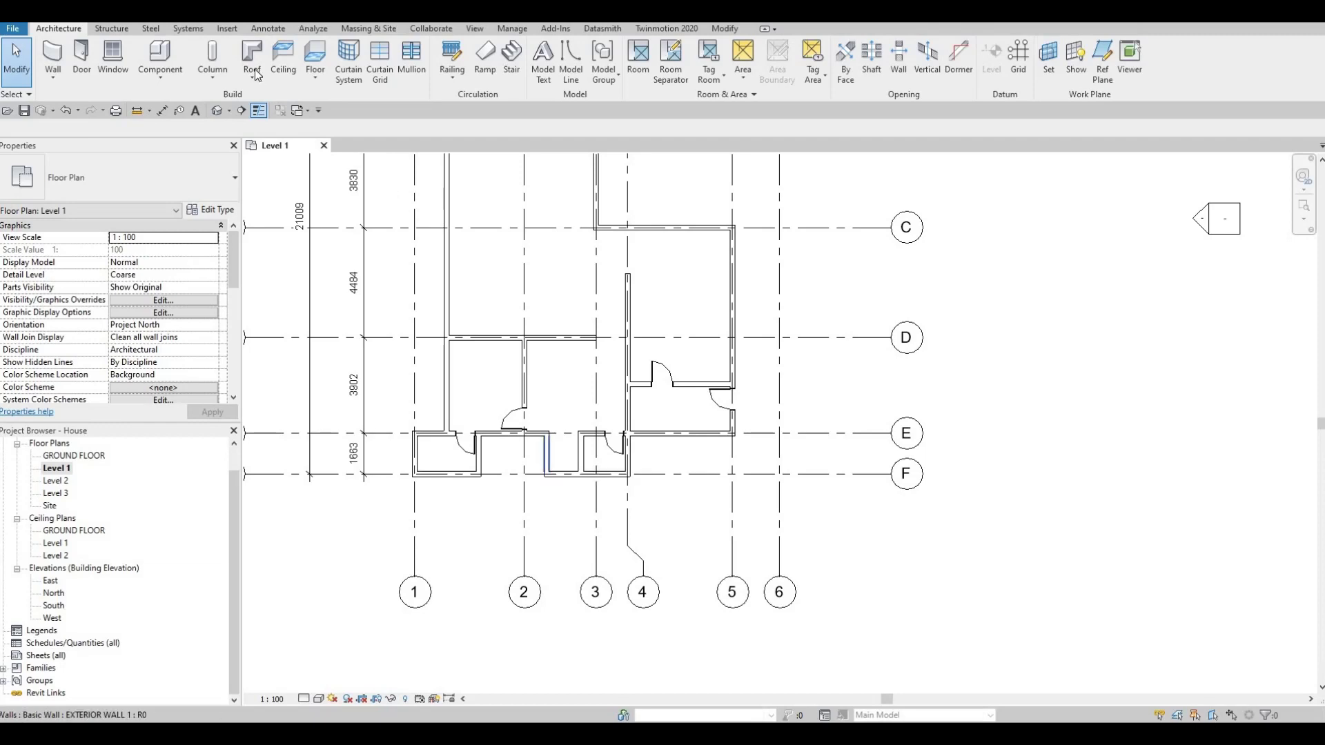
Load the M_Door-Exterior-Single-Entry-Half Flat Glass-Wood_Clad family with its four 2000mm-high types, from 750 to 900 wide.
{"action": "left_click", "coordinate": [227, 28]}
{"action": "left_click", "coordinate": [561, 79]}
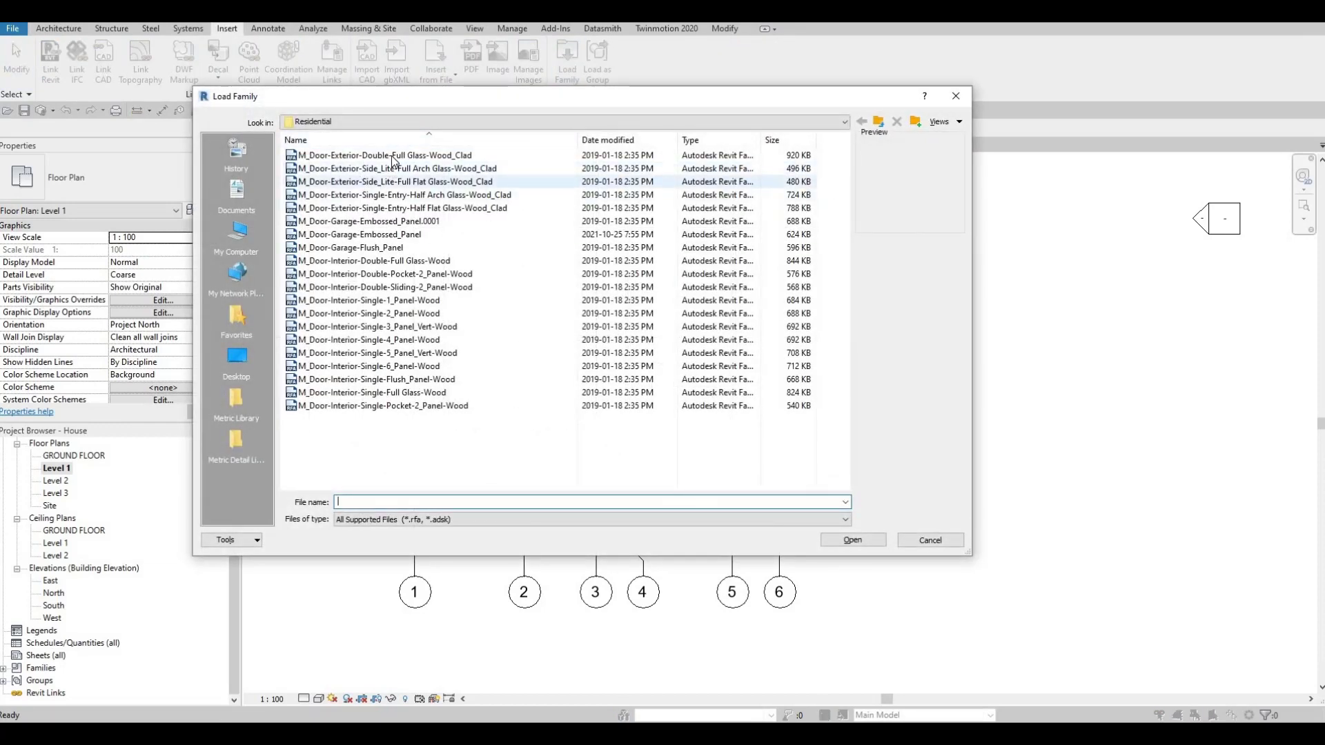
{"action": "left_click", "coordinate": [393, 158]}
{"action": "key", "text": "Down"}
{"action": "key", "text": "Down"}
{"action": "key", "text": "Down"}
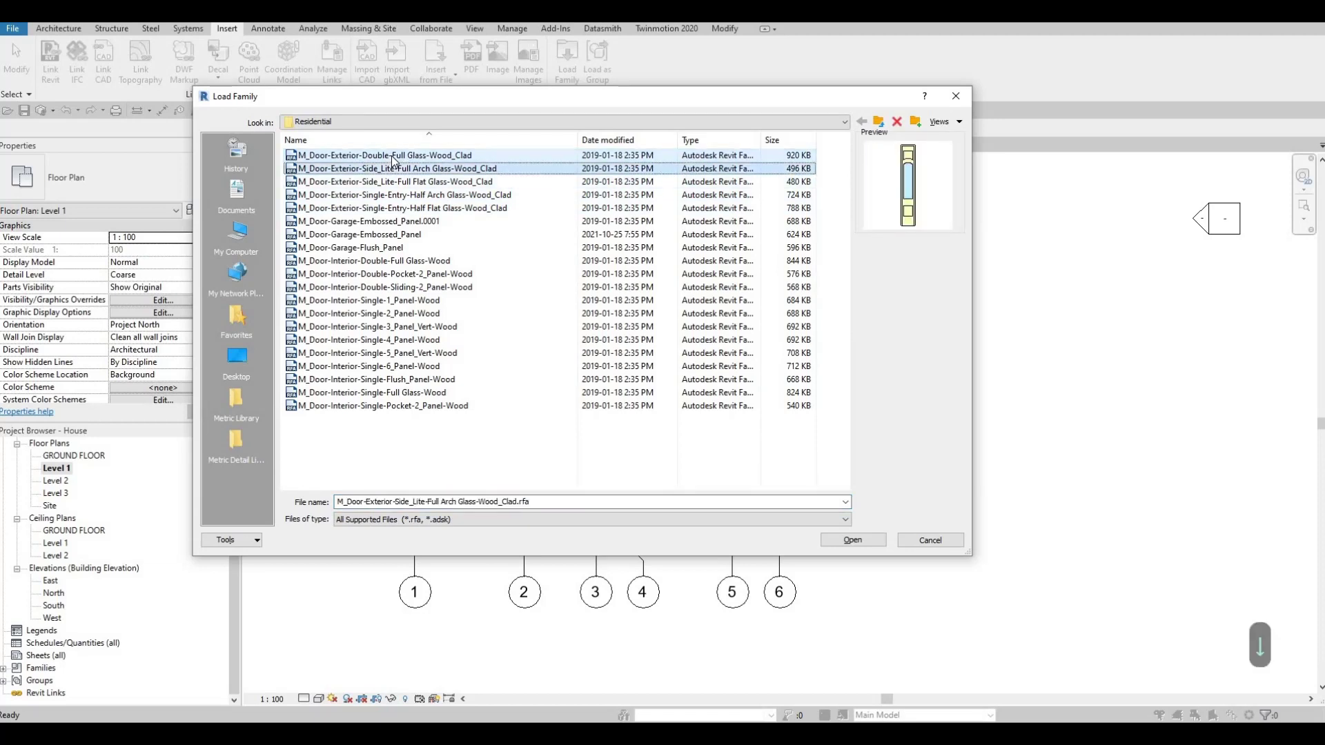
{"action": "key", "text": "Down"}
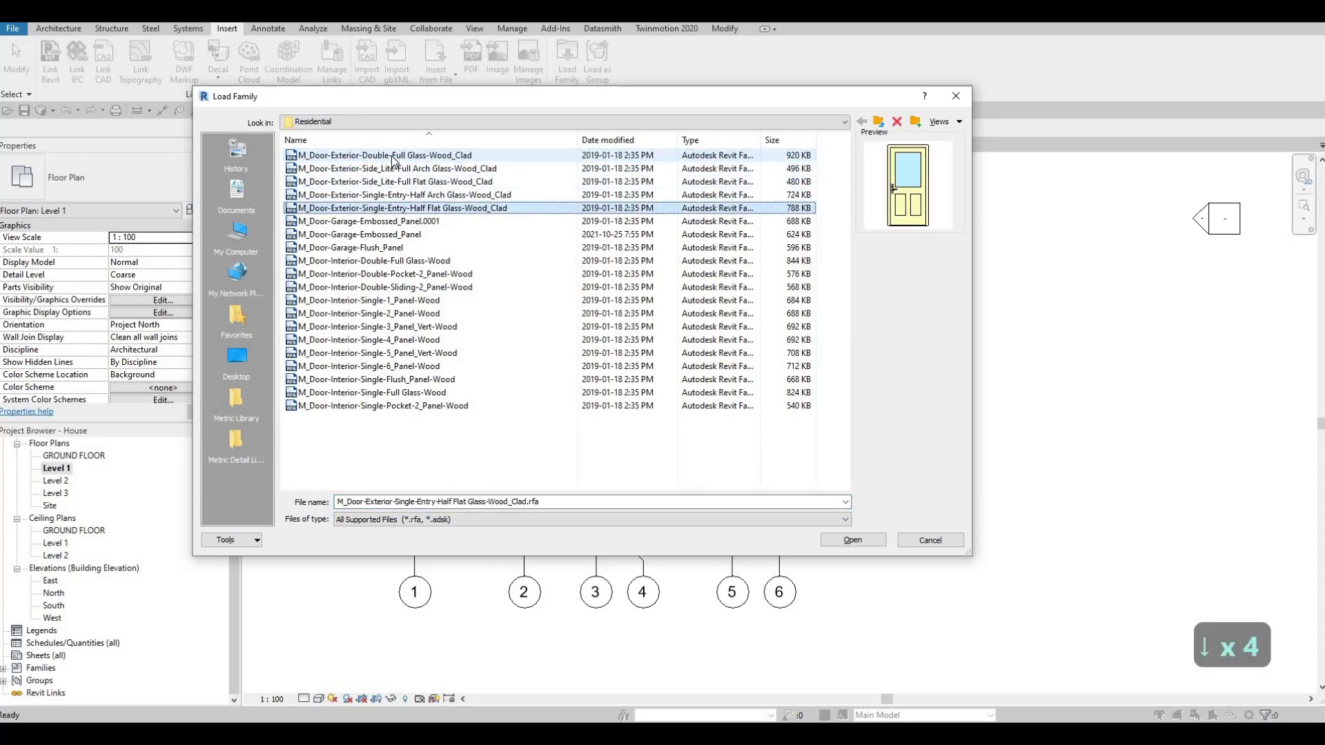
{"action": "left_click", "coordinate": [853, 540]}
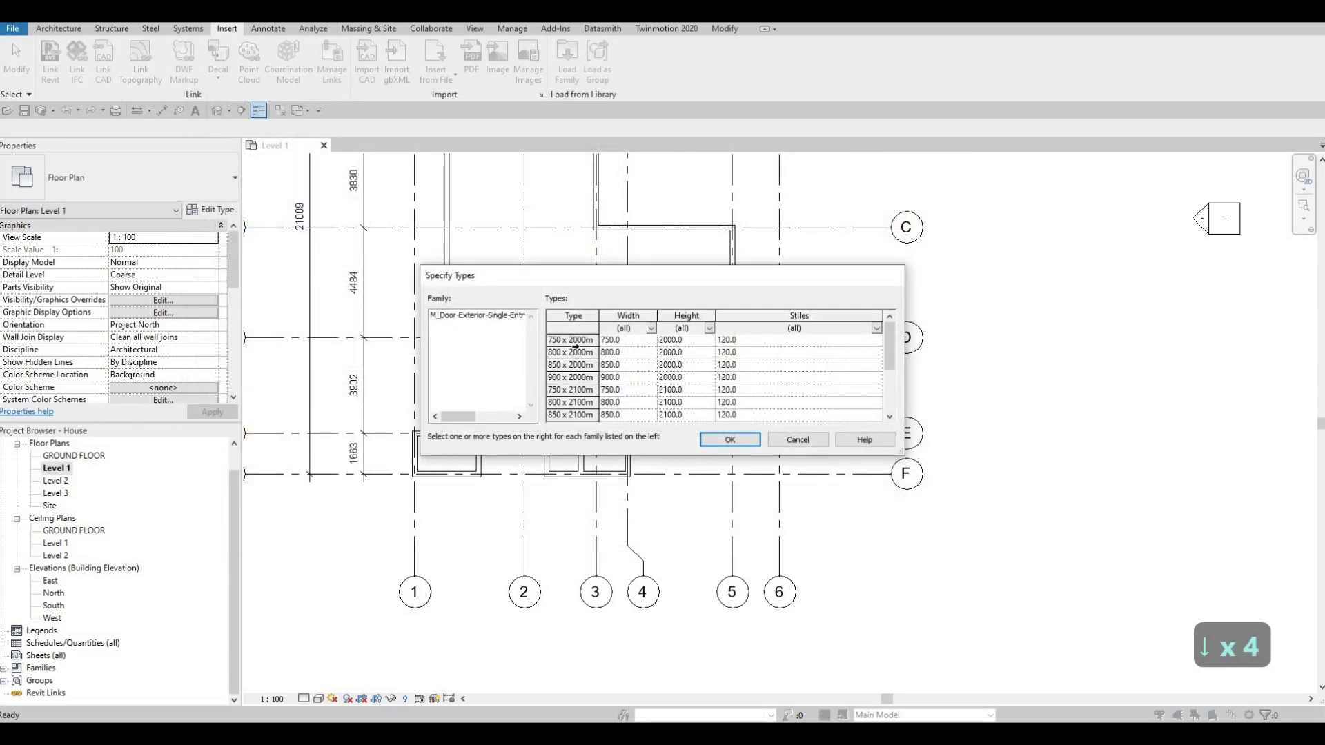
{"action": "left_click", "coordinate": [575, 340]}
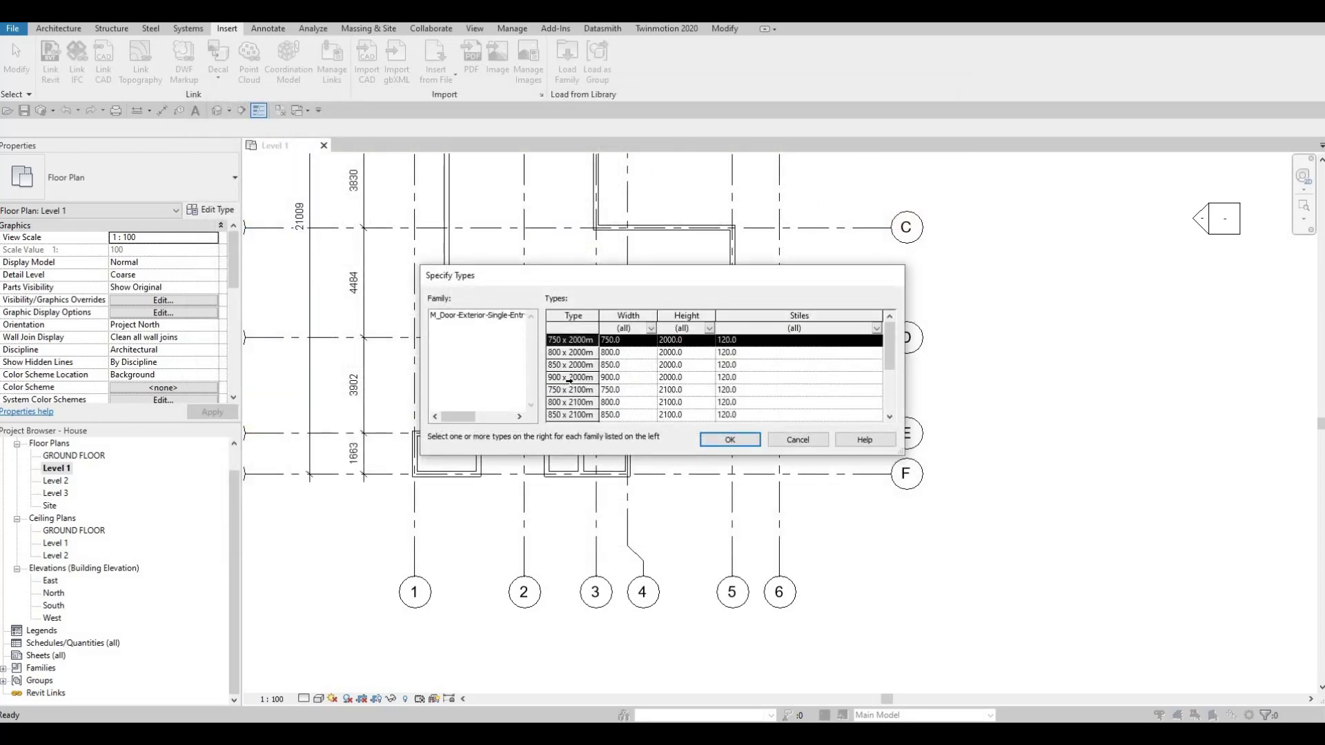
{"action": "left_click", "coordinate": [570, 377], "text": "shift"}
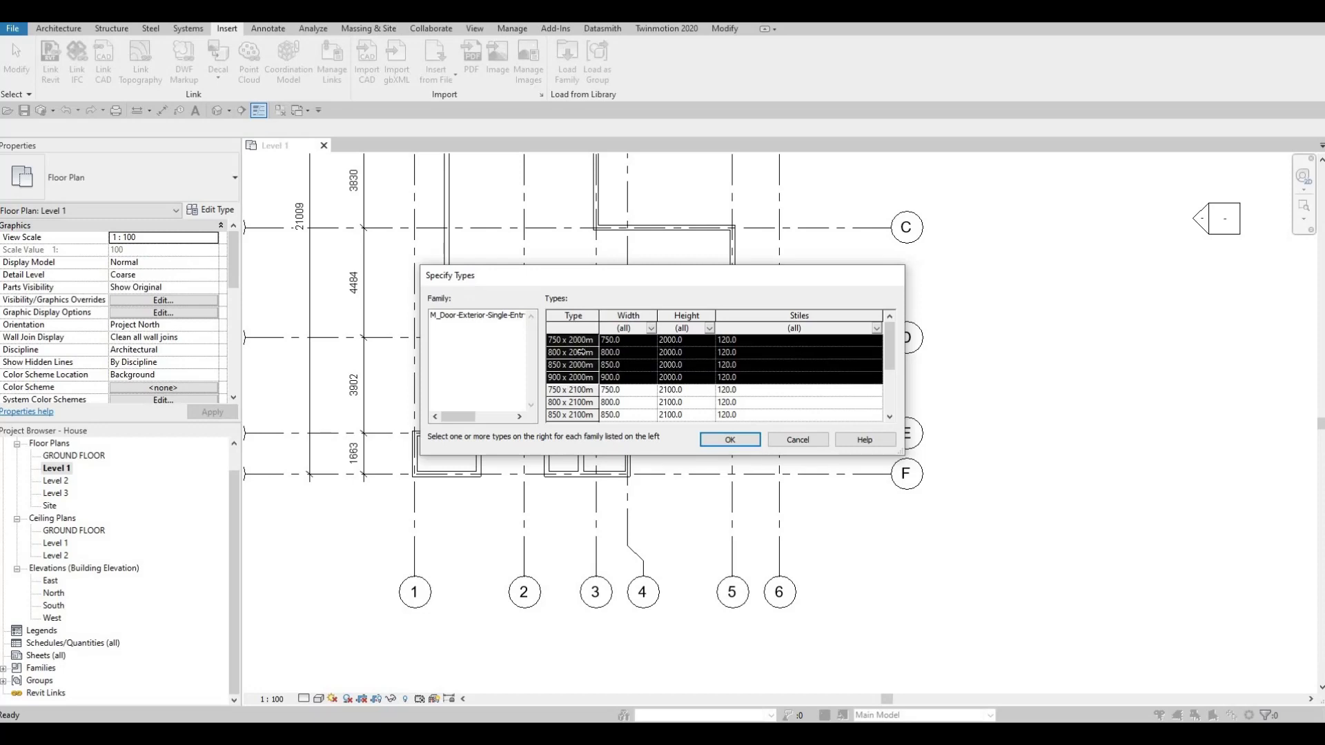
{"action": "key", "text": "Return"}
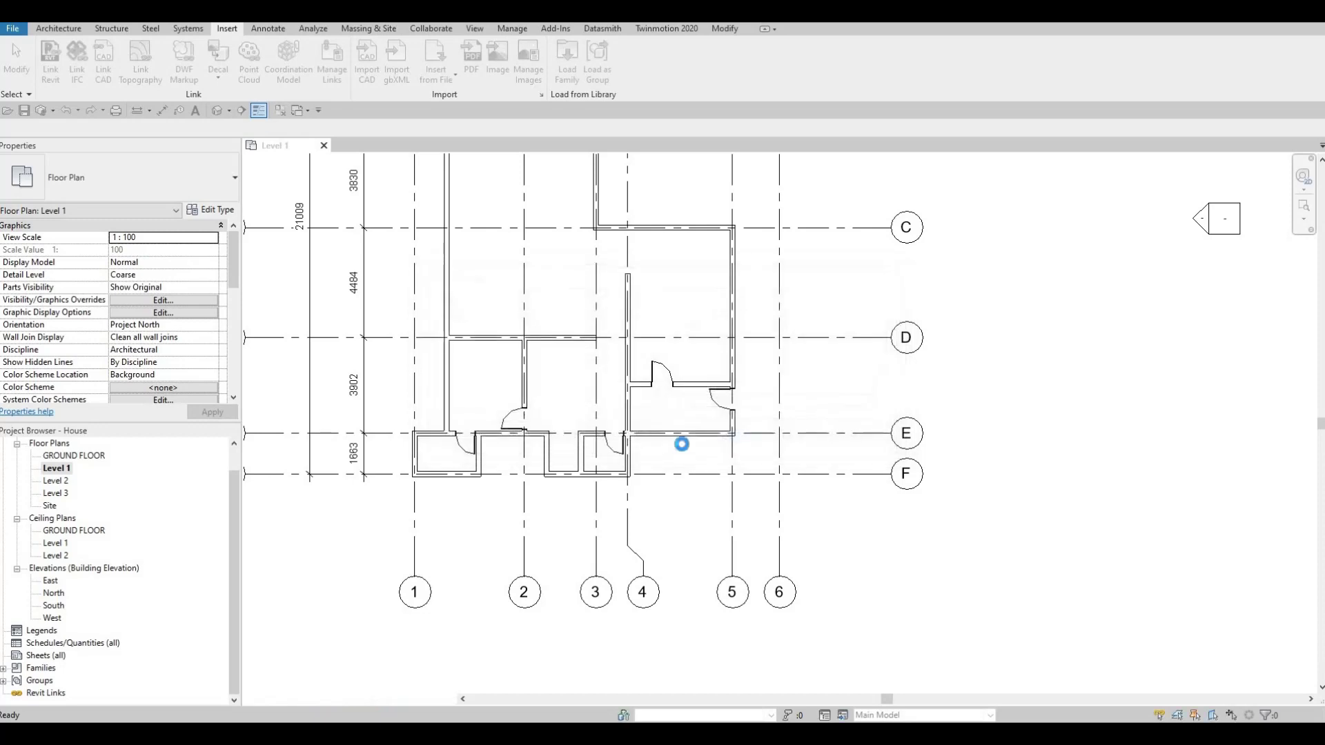
Place a 900 x 2000mm half flat glass exterior door in the vertical entrance wall just past grid 2, between grids E and F, swinging toward grid 3.
{"action": "key", "text": "d"}
{"action": "key", "text": "r"}
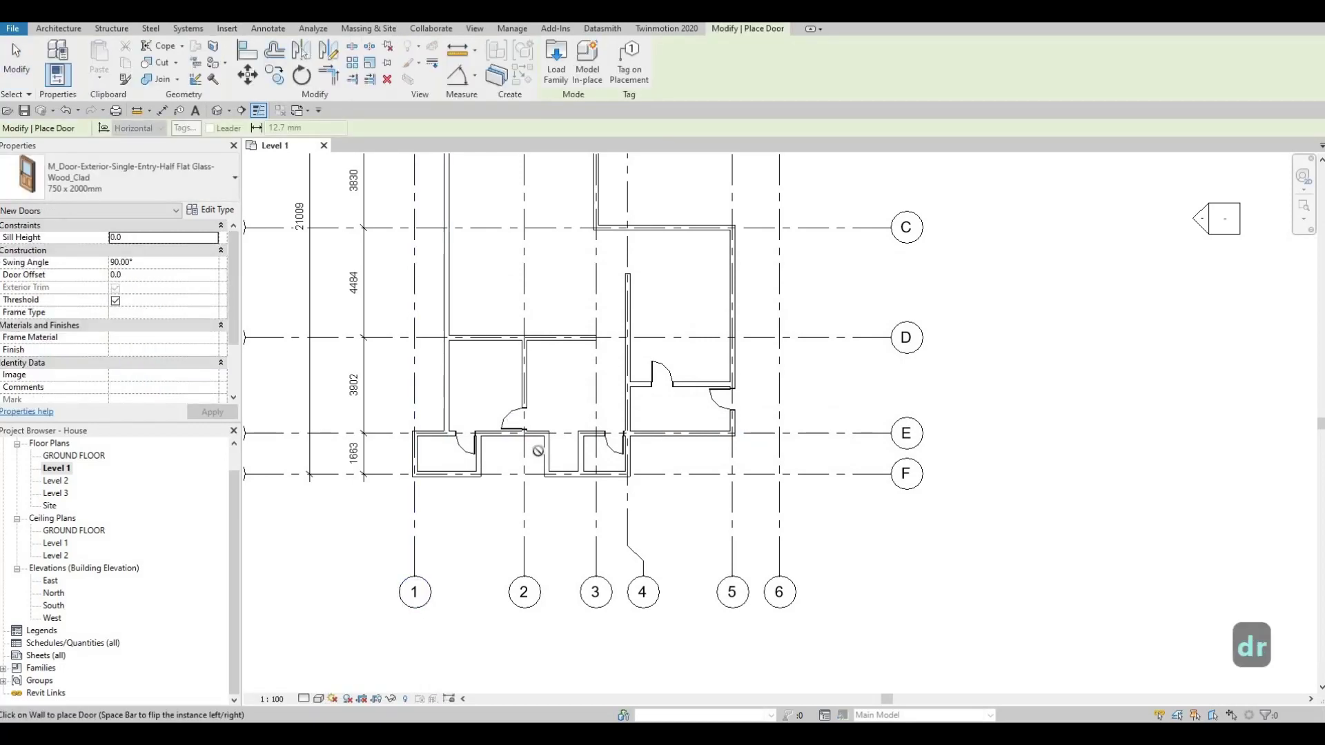
{"action": "scroll", "coordinate": [545, 447], "scroll_direction": "up", "scroll_amount": 2}
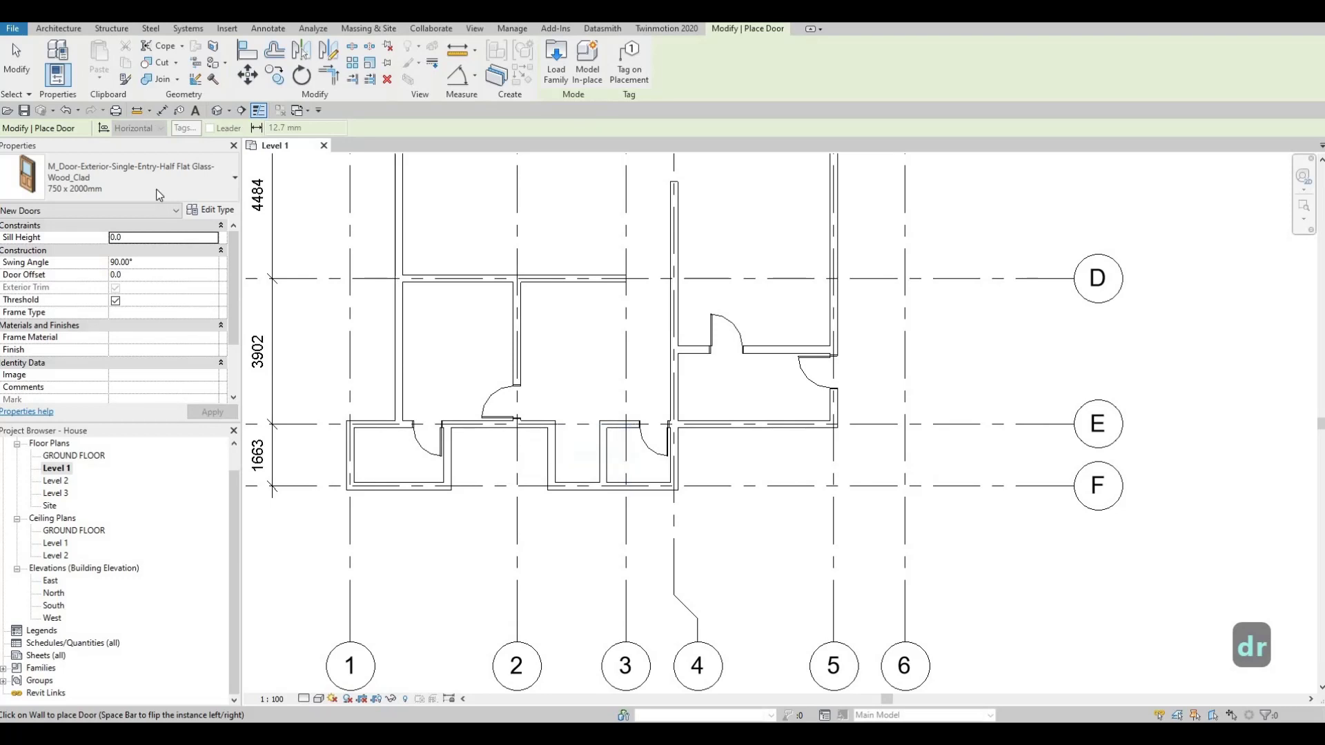
{"action": "left_click", "coordinate": [138, 178]}
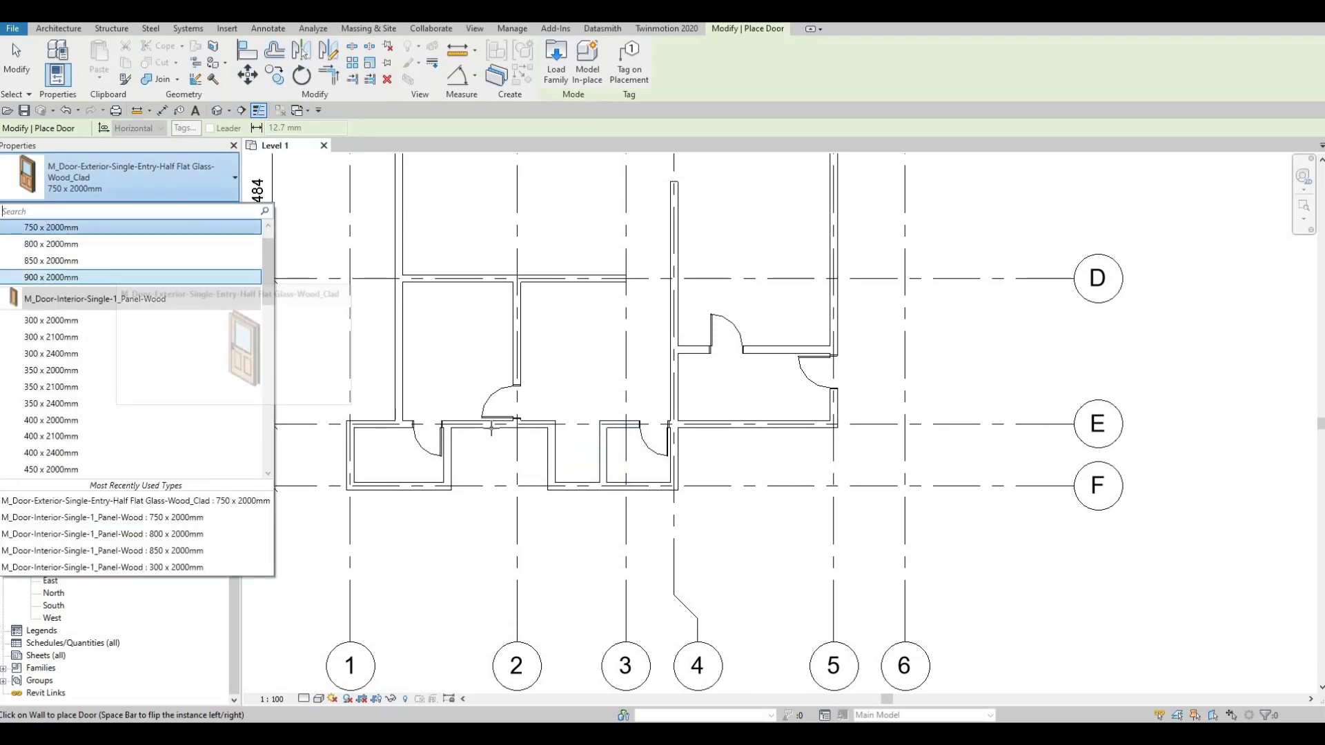
{"action": "left_click", "coordinate": [243, 275]}
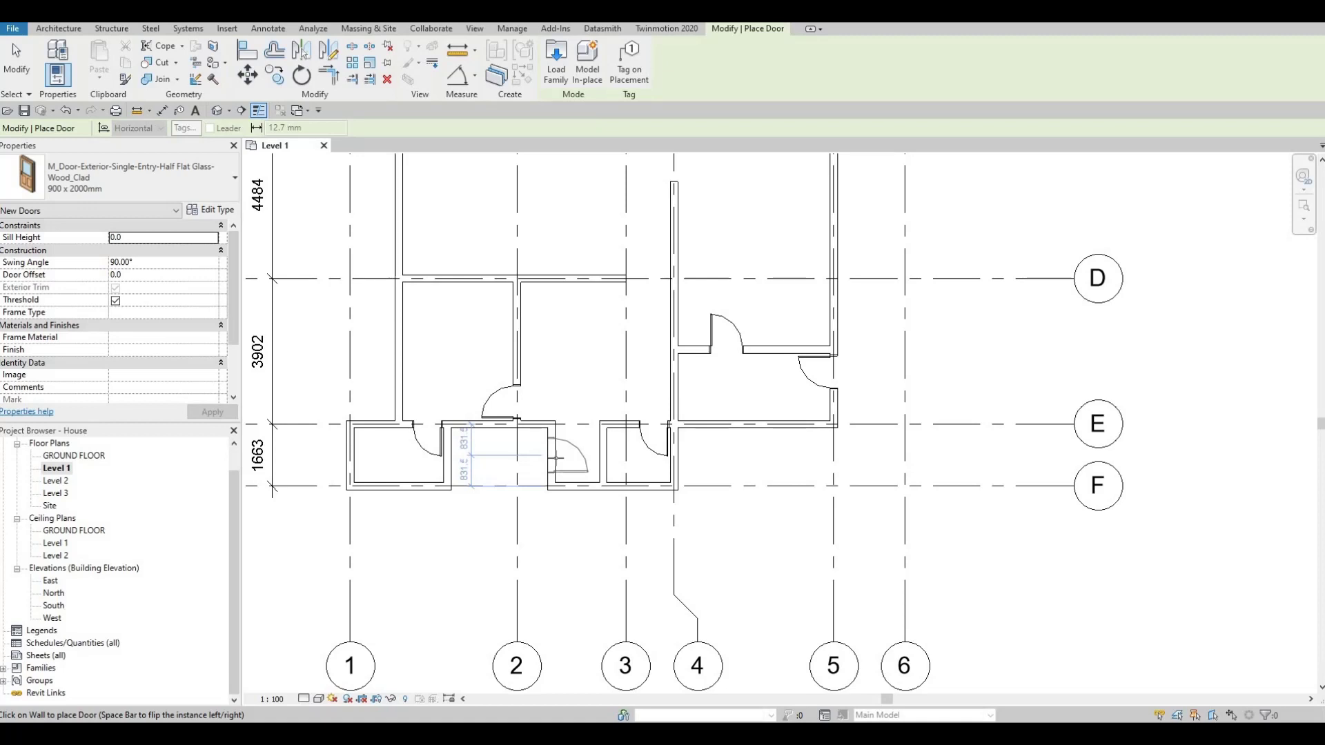
{"action": "left_click", "coordinate": [591, 426]}
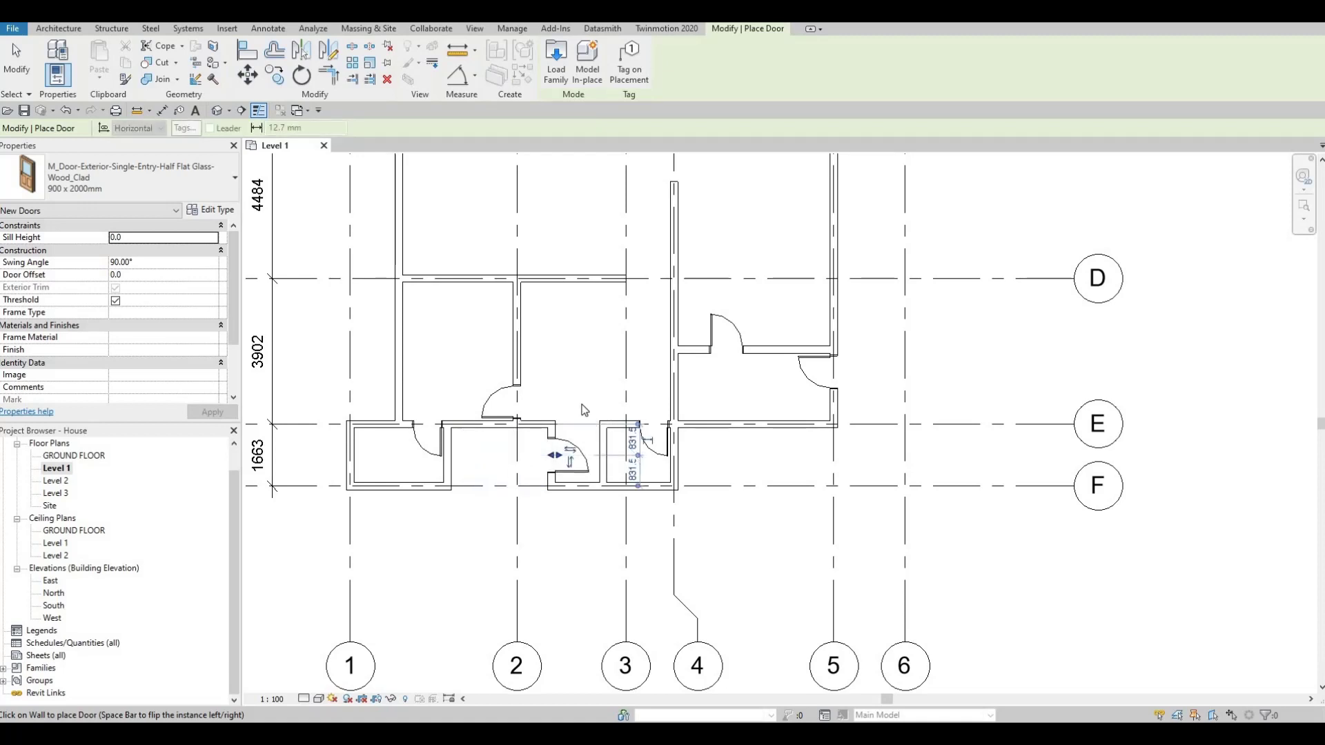
{"action": "key", "text": "Escape"}
{"action": "key", "text": "Escape"}
{"action": "key", "text": "Escape"}
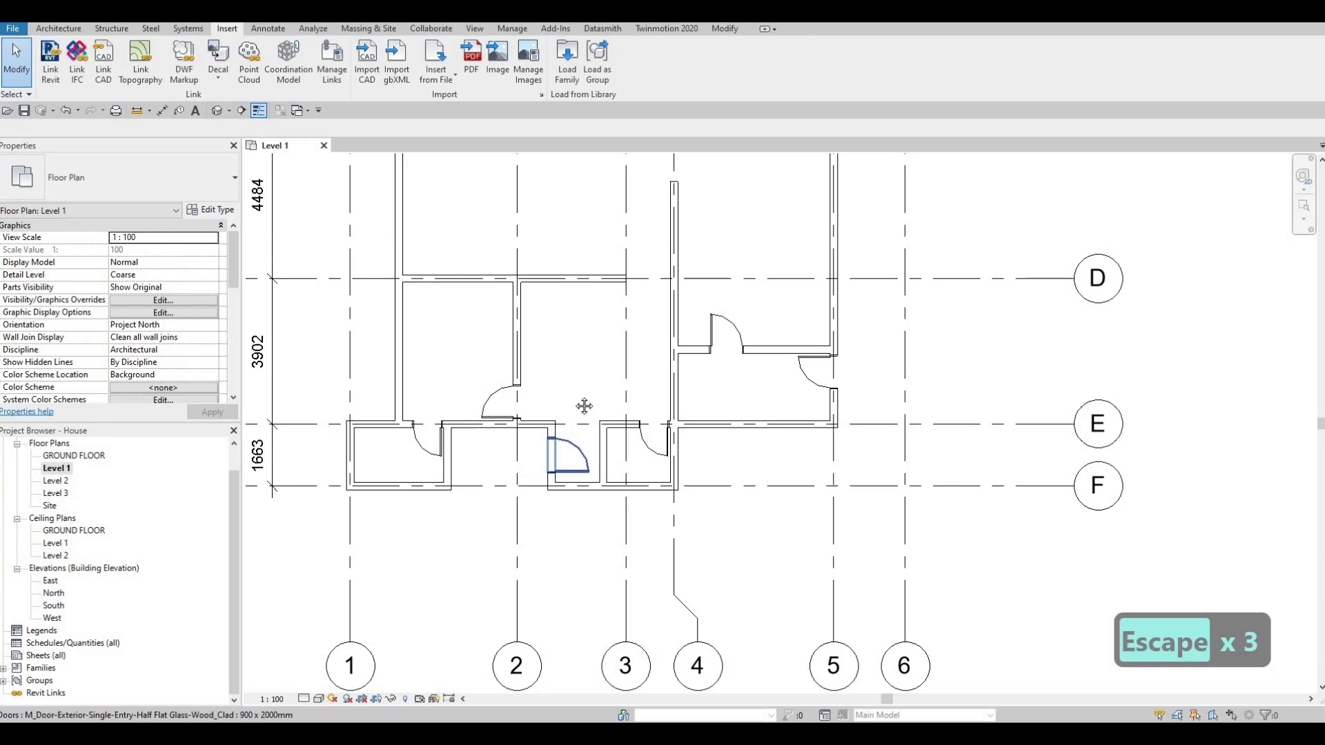
Examine the Level 1 walls and doors between grids B and F, including the door in the horizontal interior wall between grids 4 and 5.
{"action": "middle_click_drag", "start_coordinate": [589, 444], "coordinate": [650, 495]}
{"action": "scroll", "coordinate": [642, 366], "scroll_direction": "down", "scroll_amount": 2}
{"action": "middle_click_drag", "start_coordinate": [547, 373], "coordinate": [544, 407]}
{"action": "key", "text": "Escape"}
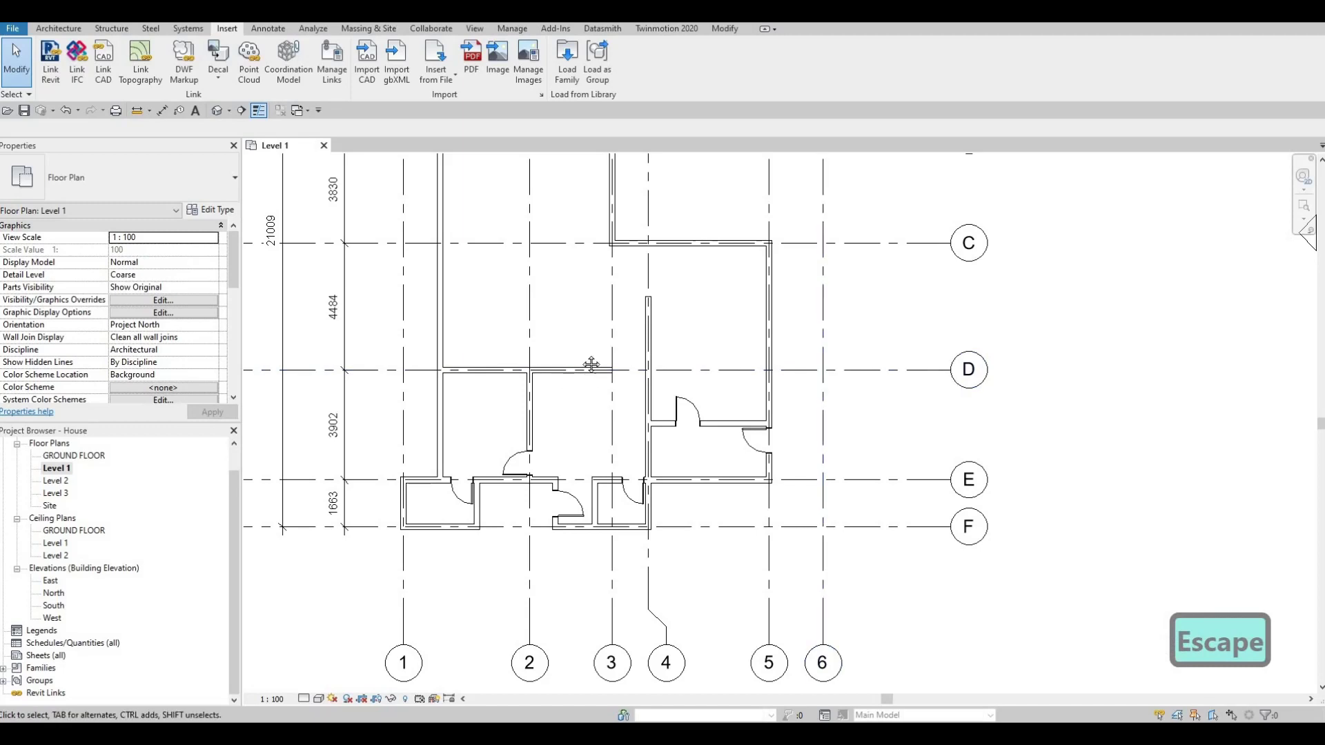
{"action": "middle_click_drag", "start_coordinate": [591, 364], "coordinate": [588, 395]}
{"action": "scroll", "coordinate": [584, 392], "scroll_direction": "down", "scroll_amount": 1}
{"action": "middle_click_drag", "start_coordinate": [550, 467], "coordinate": [544, 414]}
{"action": "scroll", "coordinate": [549, 364], "scroll_direction": "up", "scroll_amount": 3}
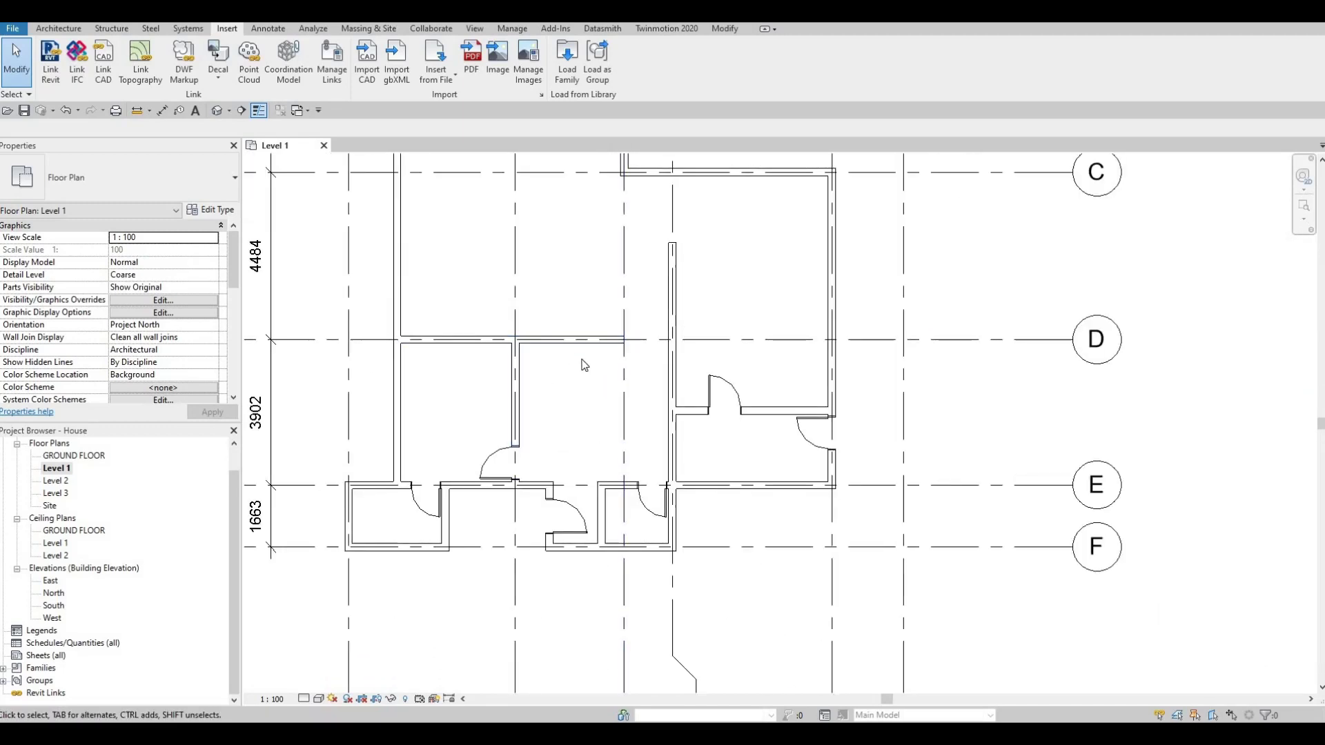
{"action": "scroll", "coordinate": [571, 316], "scroll_direction": "down", "scroll_amount": 1}
{"action": "middle_click_drag", "start_coordinate": [566, 289], "coordinate": [648, 361]}
{"action": "scroll", "coordinate": [639, 338], "scroll_direction": "down", "scroll_amount": 1}
{"action": "scroll", "coordinate": [649, 361], "scroll_direction": "down", "scroll_amount": 1}
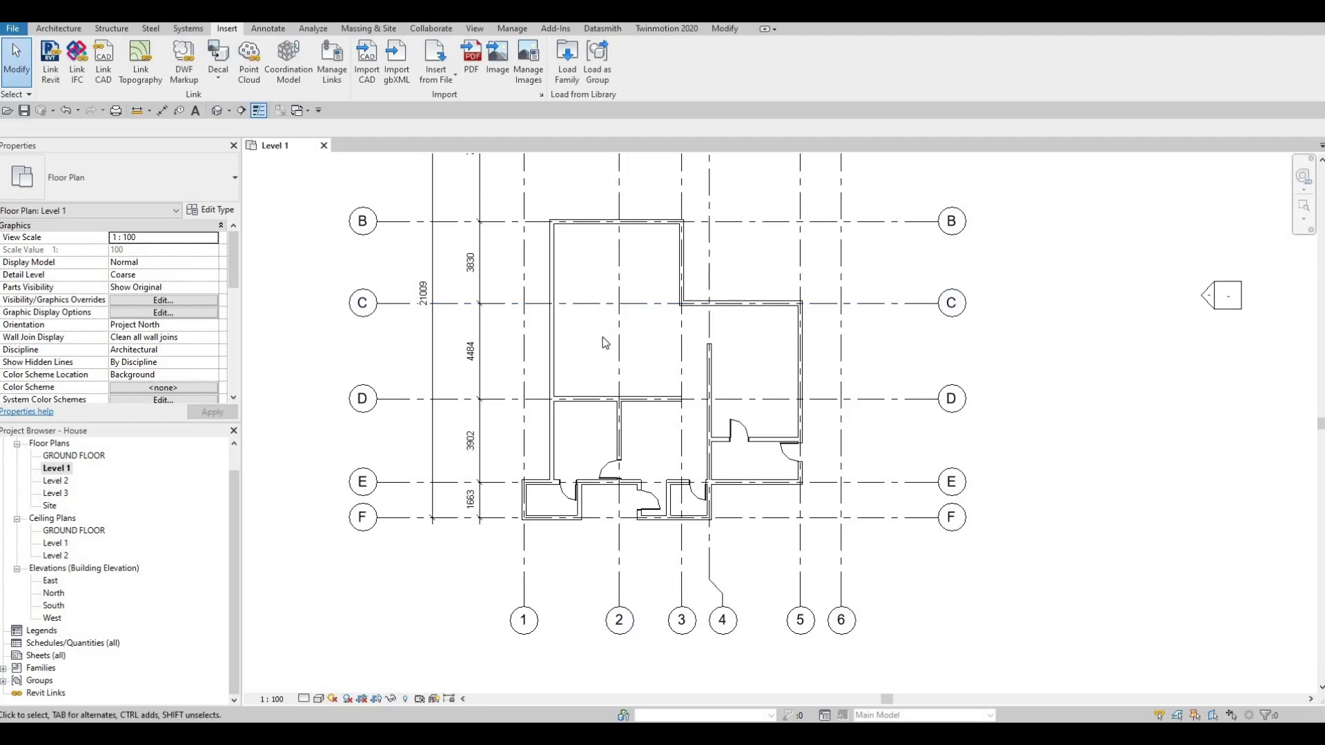
{"action": "middle_click_drag", "start_coordinate": [632, 367], "coordinate": [593, 399]}
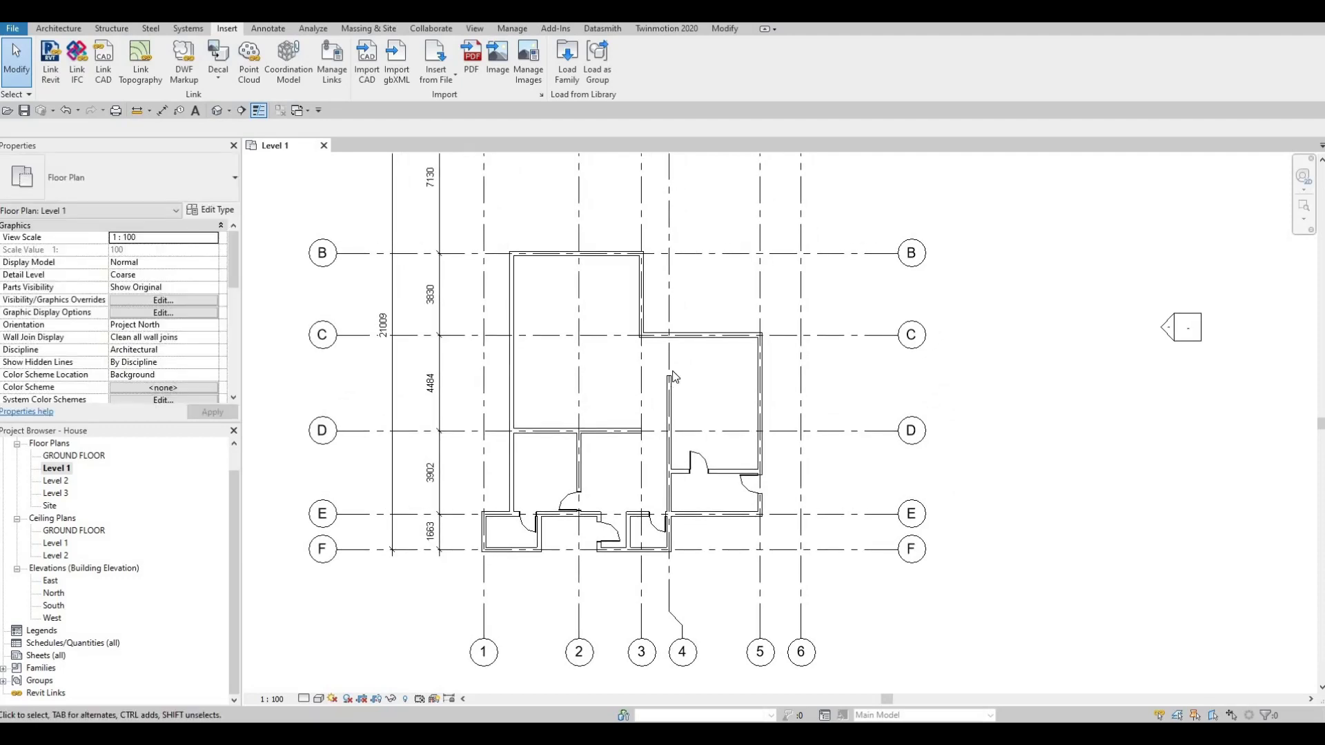
{"action": "scroll", "coordinate": [702, 472], "scroll_direction": "up", "scroll_amount": 1}
{"action": "left_click", "coordinate": [704, 471]}
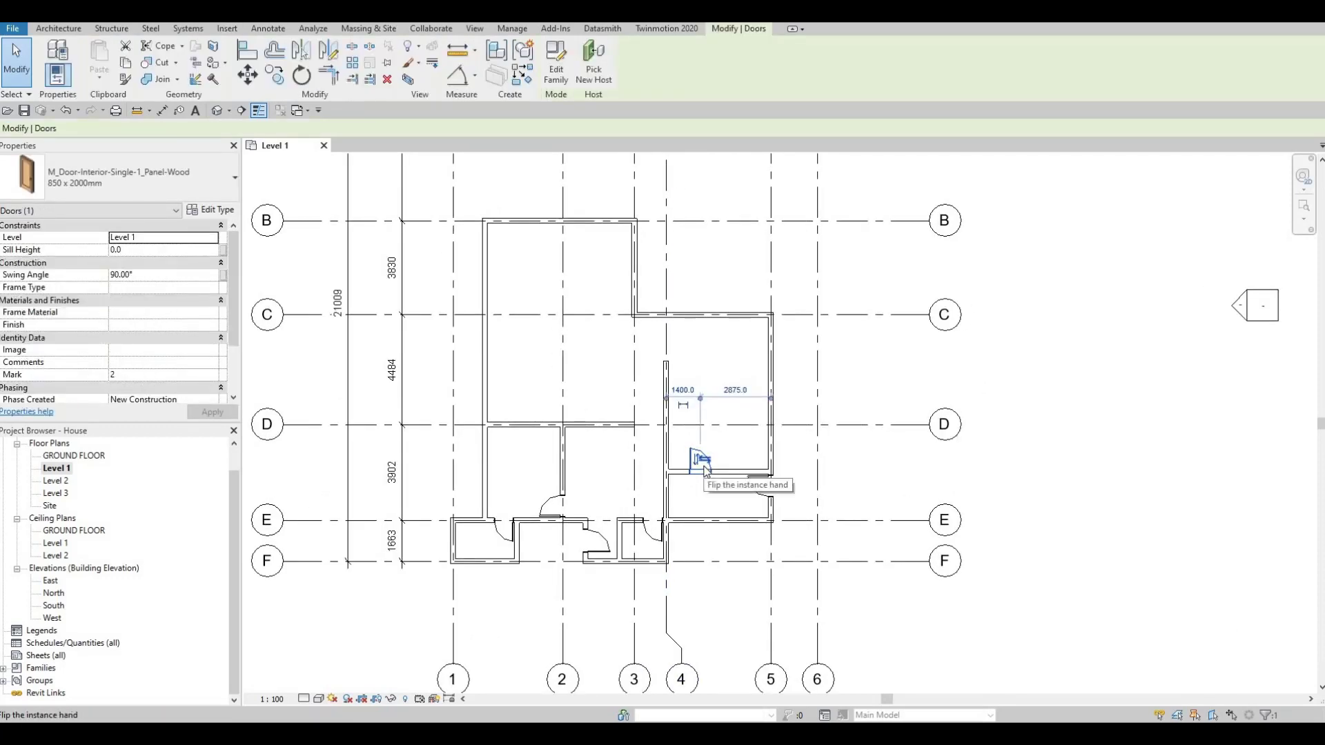
{"action": "key", "text": "Escape"}
{"action": "key", "text": "Escape"}
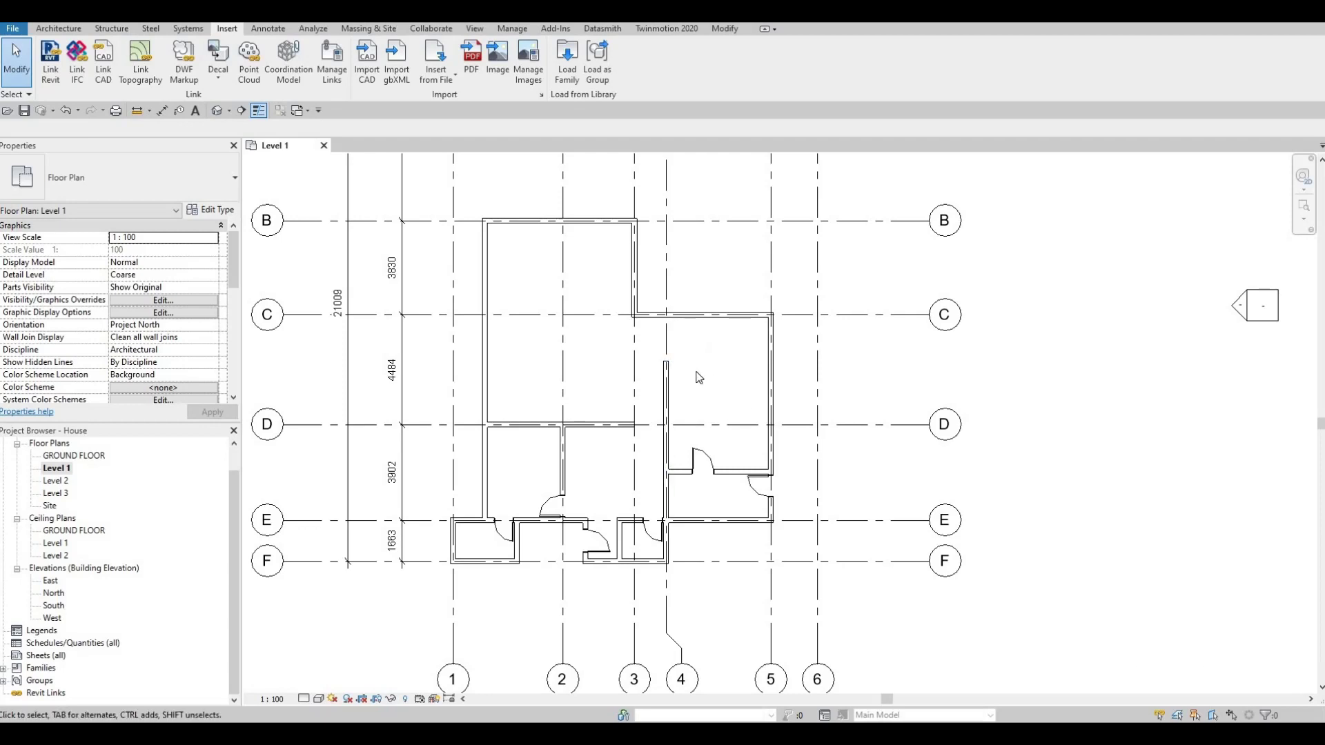
{"action": "middle_click_drag", "start_coordinate": [686, 371], "coordinate": [754, 290]}
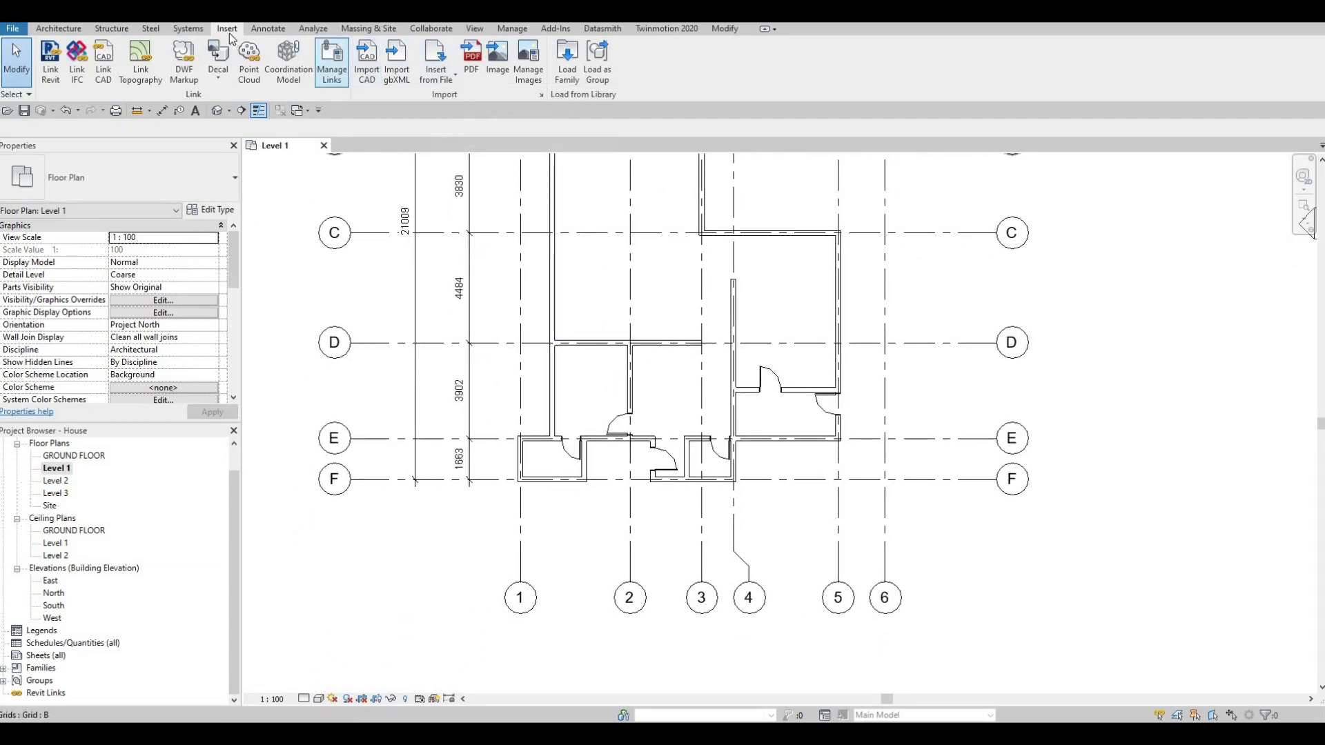
Browse the family library from the residential doors to the Seating folder under Furniture.
{"action": "left_click", "coordinate": [567, 79]}
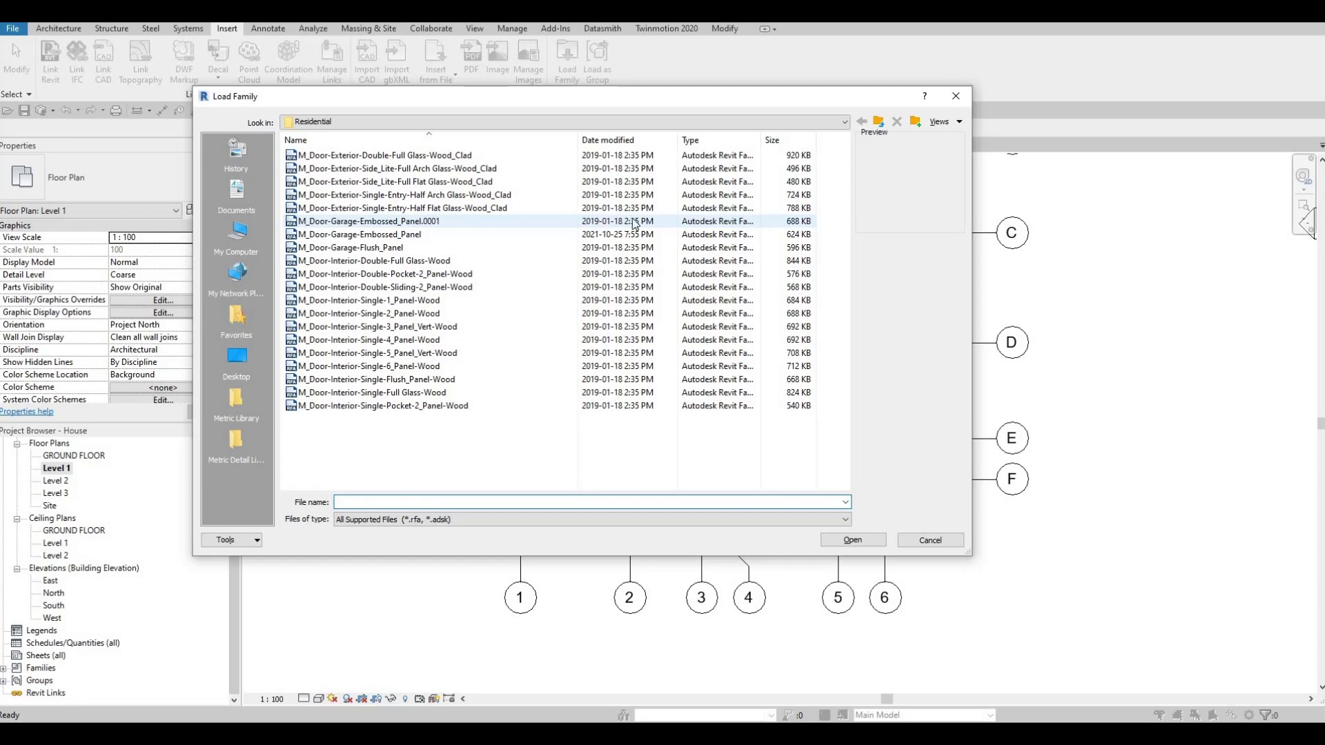
{"action": "left_click", "coordinate": [879, 122]}
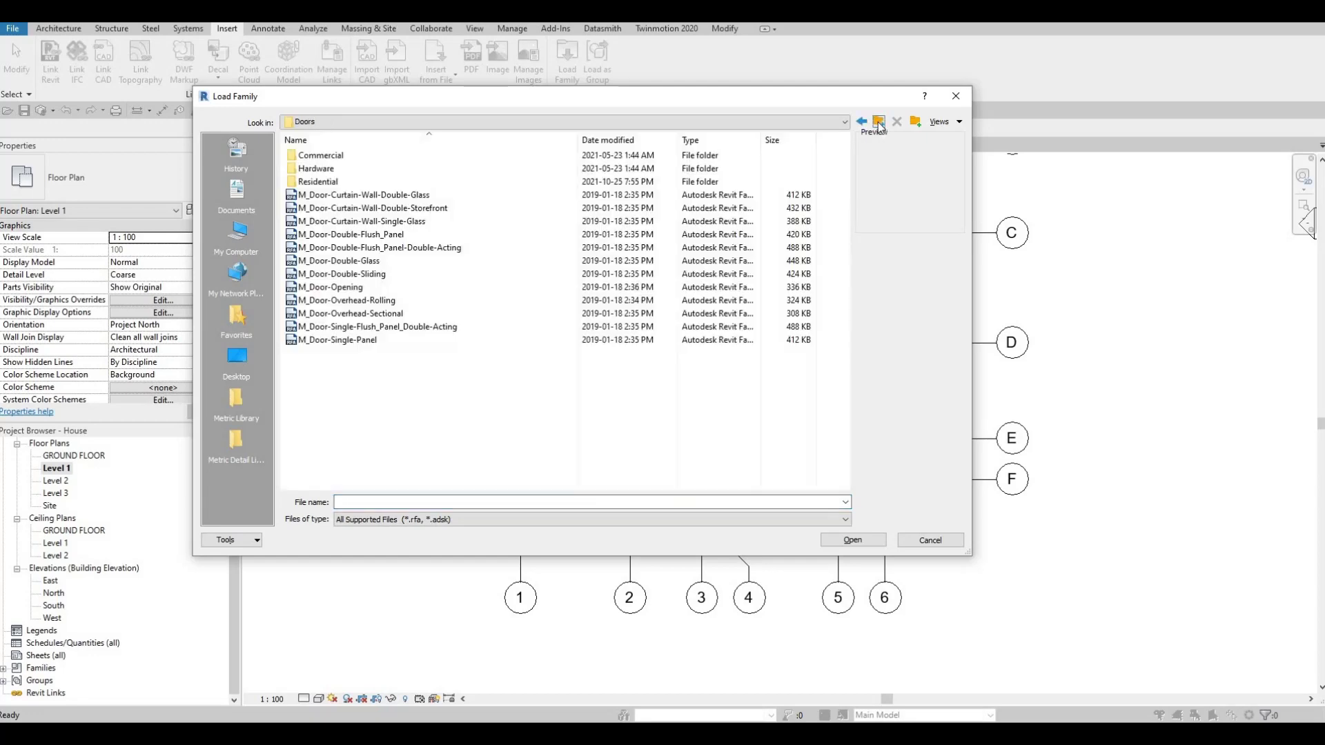
{"action": "left_click", "coordinate": [879, 123]}
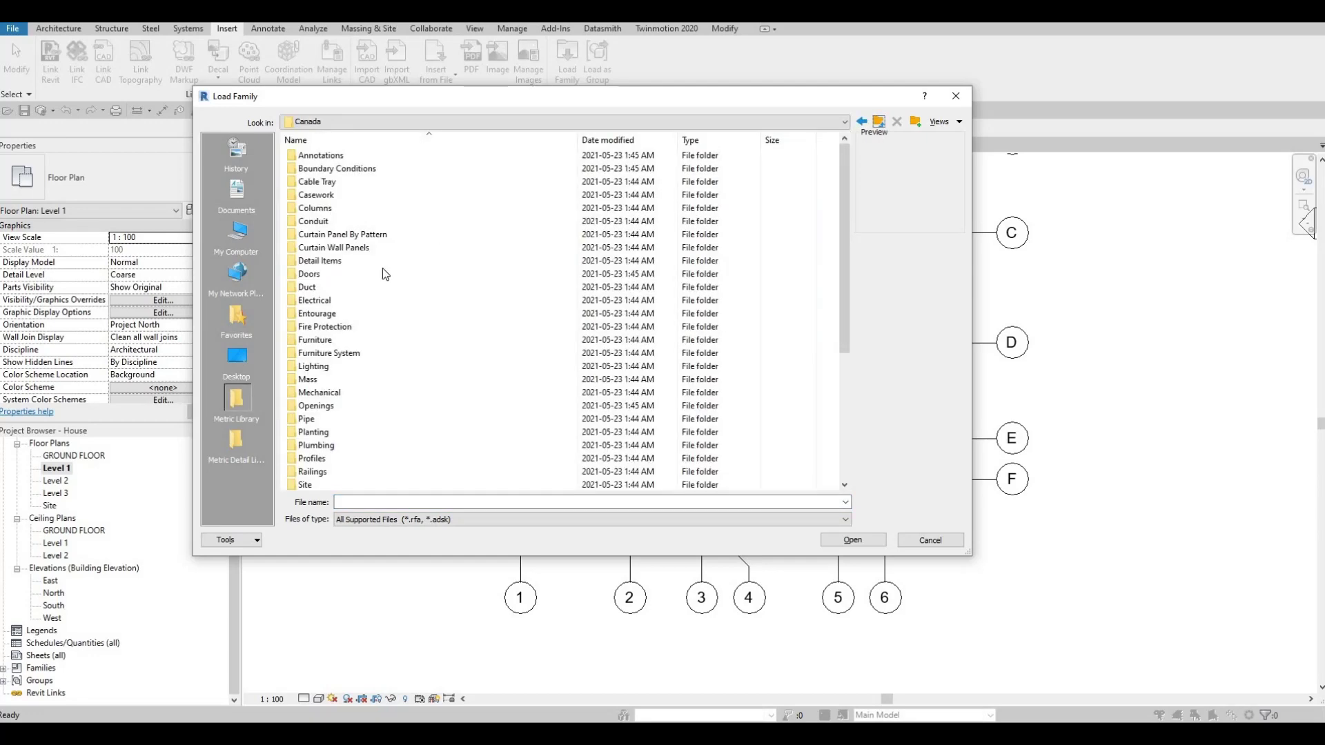
{"action": "double_click", "coordinate": [325, 340]}
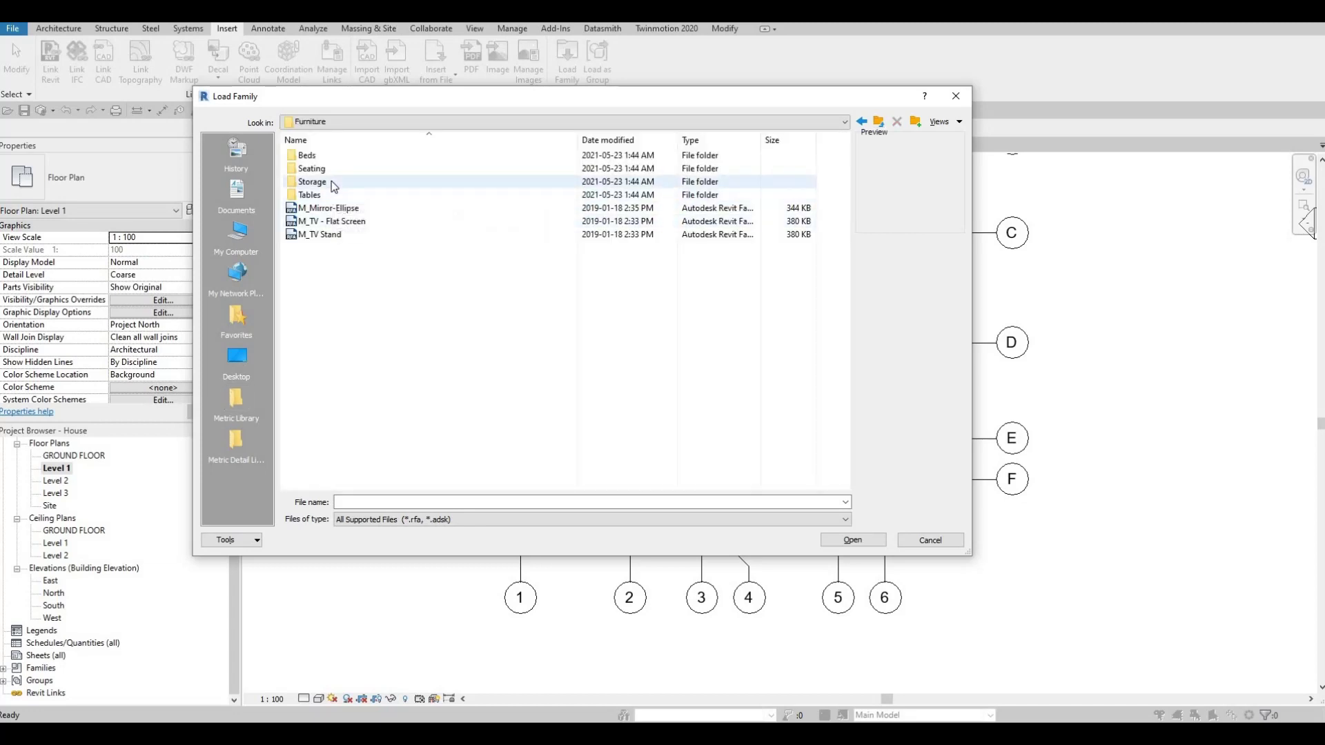
{"action": "double_click", "coordinate": [330, 169]}
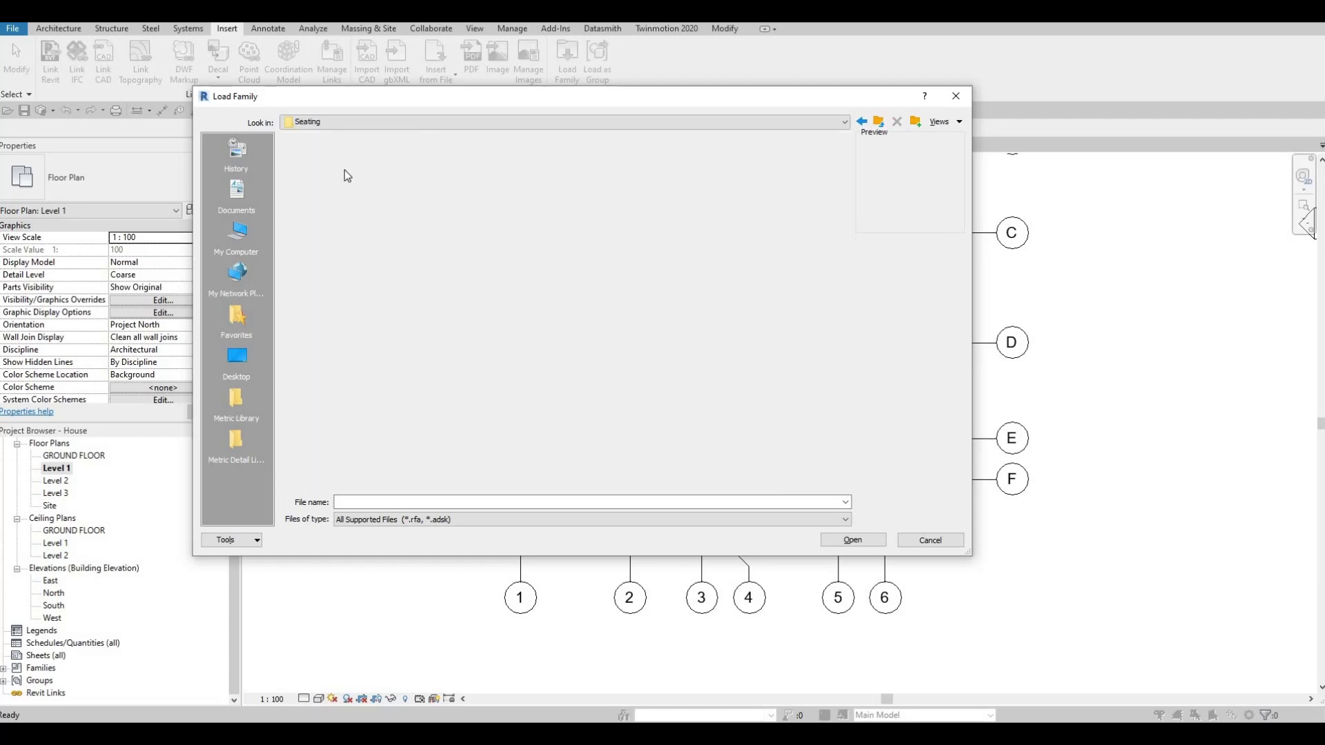
Preview the seating families and load M_Sofa-Corbu into the project.
{"action": "left_click", "coordinate": [343, 158]}
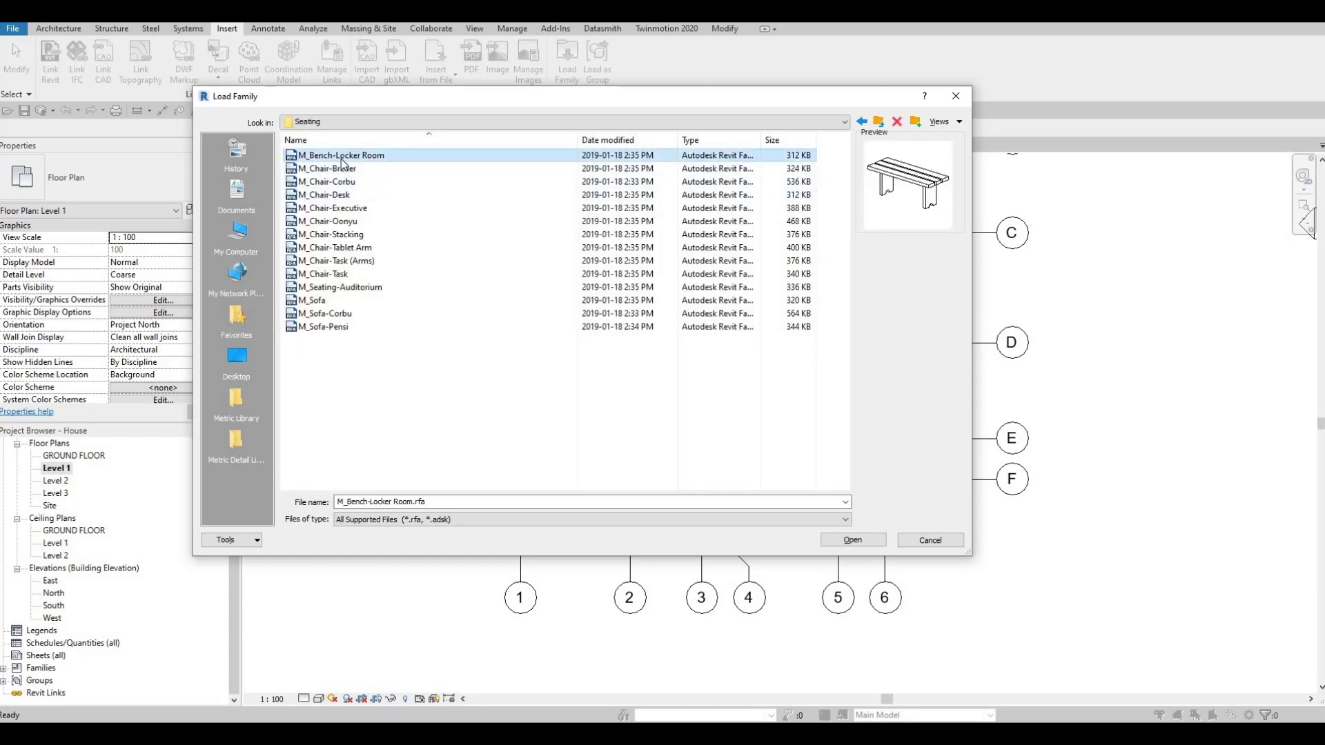
{"action": "key", "text": "Down"}
{"action": "key", "text": "Down"}
{"action": "key", "text": "Down"}
{"action": "key", "text": "Down"}
{"action": "key", "text": "Down"}
{"action": "key", "text": "Down"}
{"action": "key", "text": "Down"}
{"action": "key", "text": "Down"}
{"action": "key", "text": "Down"}
{"action": "key", "text": "Down"}
{"action": "key", "text": "Down"}
{"action": "key", "text": "Down"}
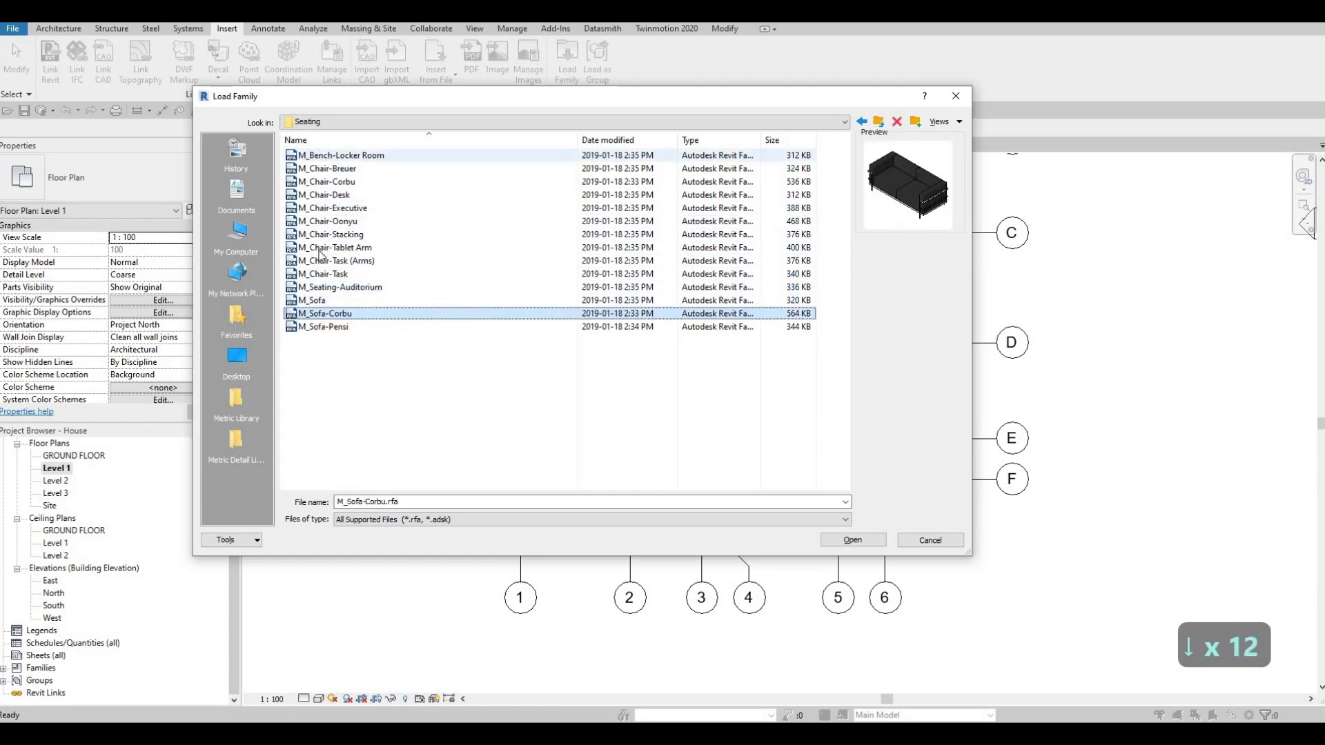
{"action": "left_click", "coordinate": [853, 541]}
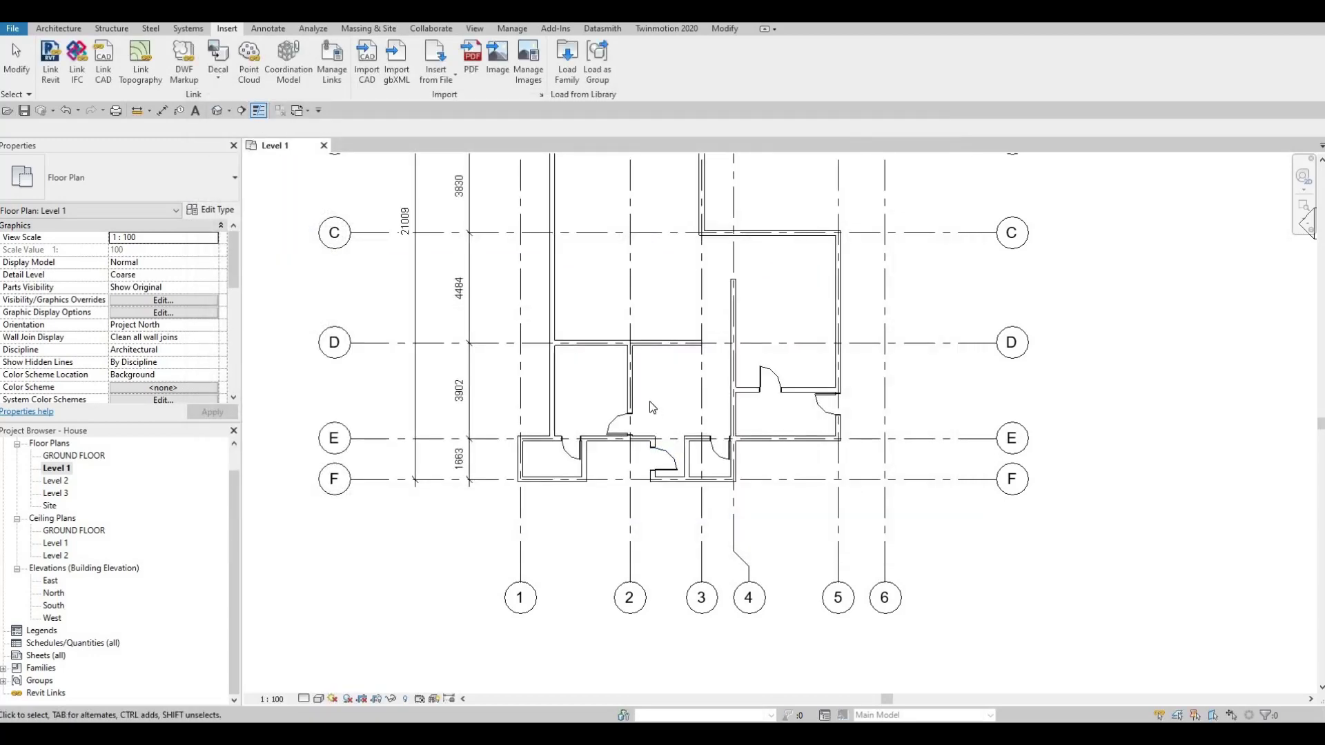
Place an M_Sofa-Corbu sofa rotated parallel to the exterior wall near grid 1, about 300 mm off that wall and 1000 mm below grid C.
{"action": "key", "text": "c"}
{"action": "key", "text": "m"}
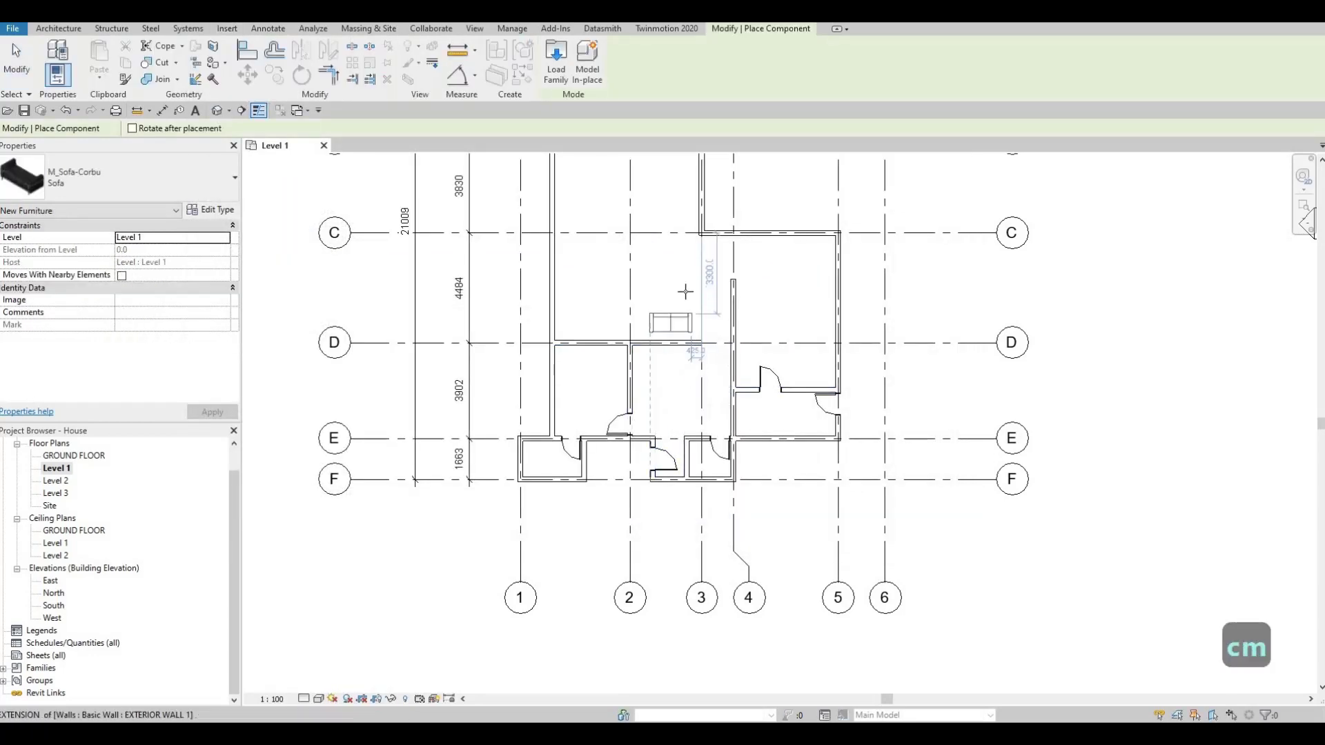
{"action": "middle_click_drag", "start_coordinate": [593, 301], "coordinate": [589, 336]}
{"action": "scroll", "coordinate": [586, 336], "scroll_direction": "up", "scroll_amount": 3}
{"action": "key", "text": "space"}
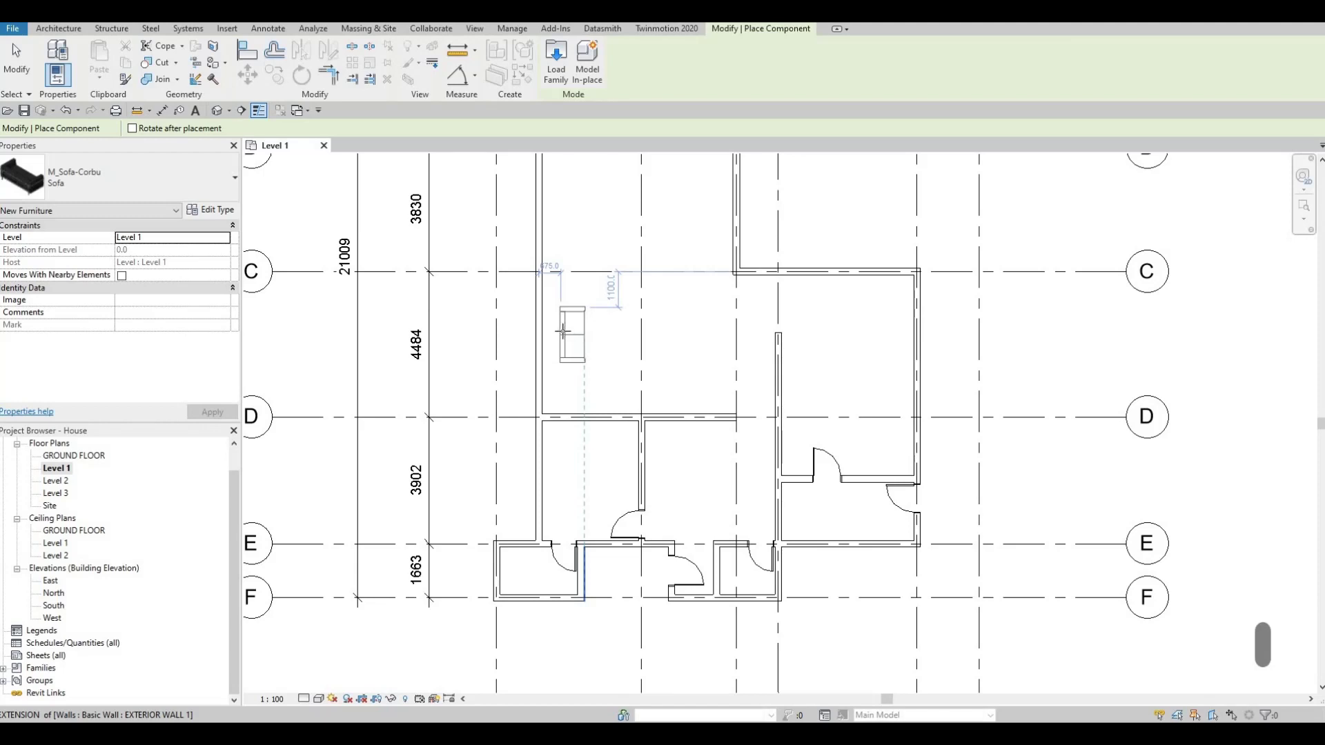
{"action": "left_click", "coordinate": [551, 331]}
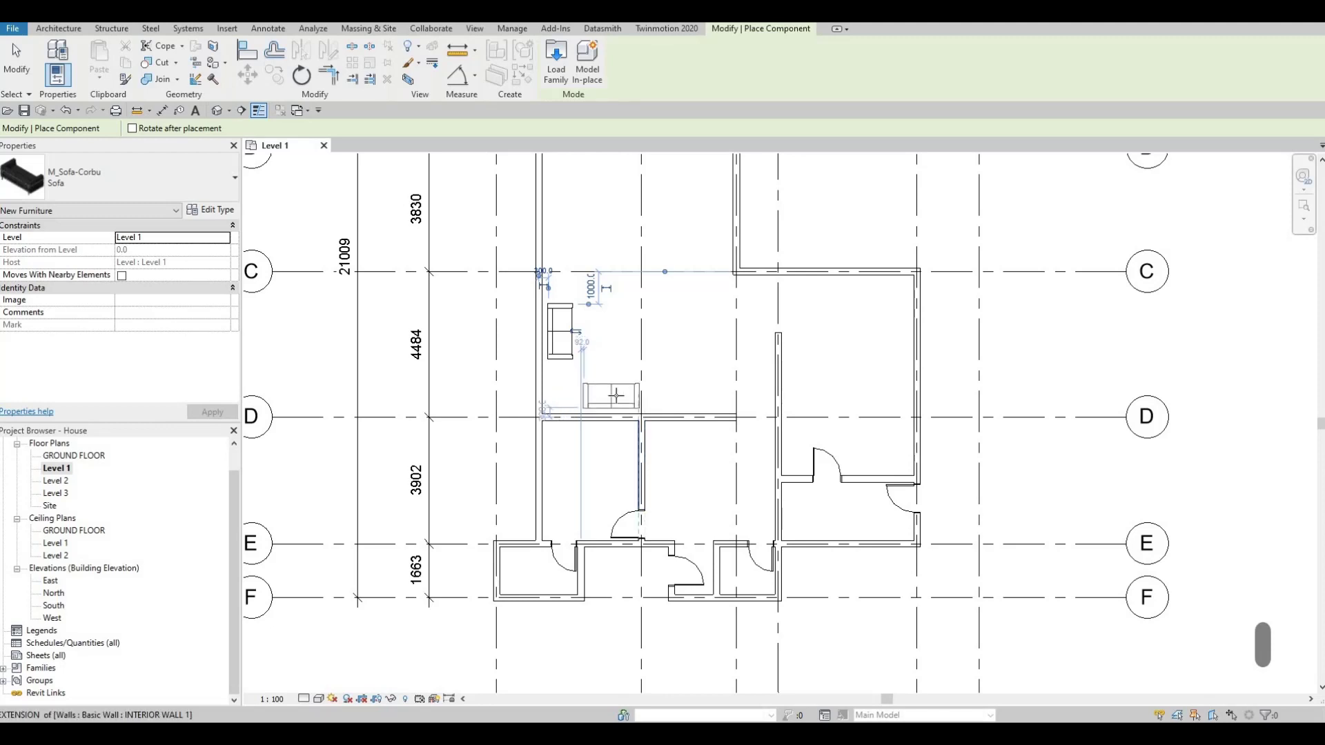
Place a second sofa parallel to the grid D wall, about 300 mm off it and 1390 mm from the exterior wall near grid 1.
{"action": "left_click", "coordinate": [659, 409]}
{"action": "key", "text": "Escape"}
{"action": "key", "text": "Escape"}
{"action": "key", "text": "Escape"}
Duplicate the type of the sofa beside the grid D wall as Sofa 2.
{"action": "scroll", "coordinate": [655, 407], "scroll_direction": "up", "scroll_amount": 2}
{"action": "left_click", "coordinate": [590, 409]}
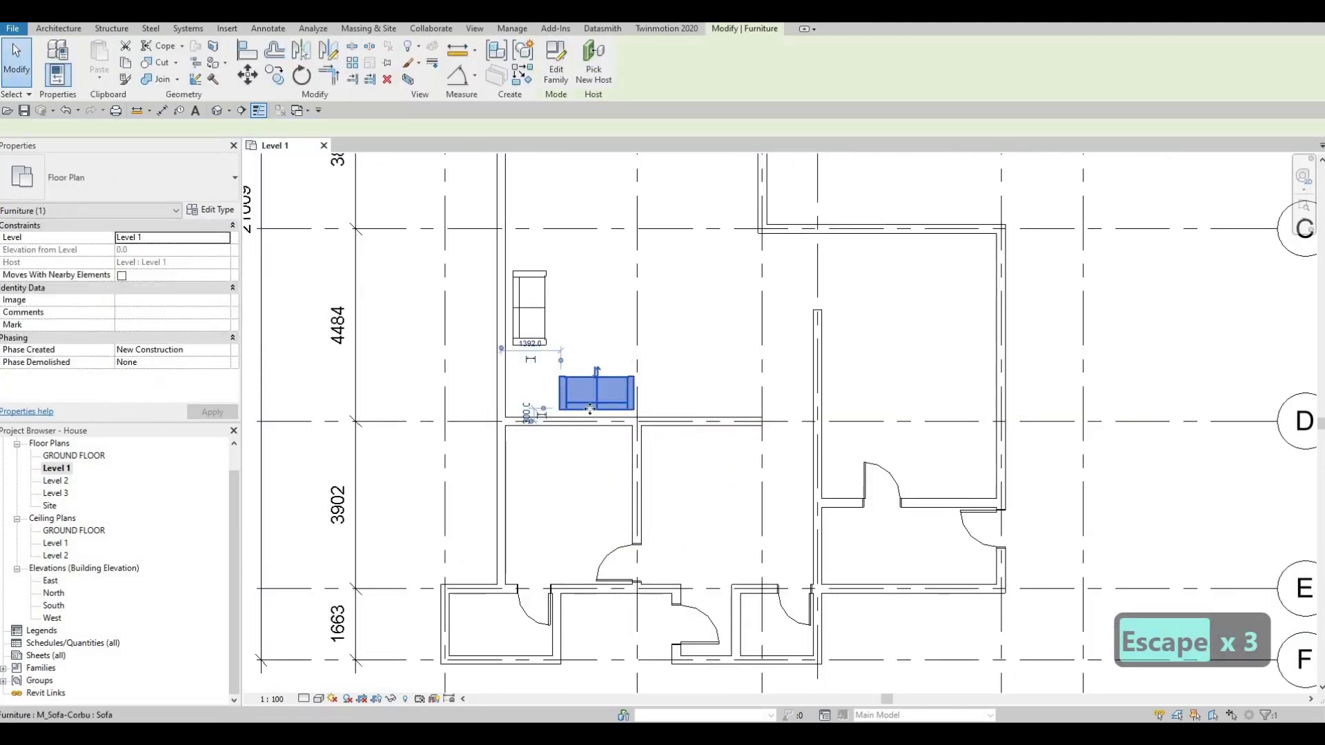
{"action": "left_click", "coordinate": [229, 212]}
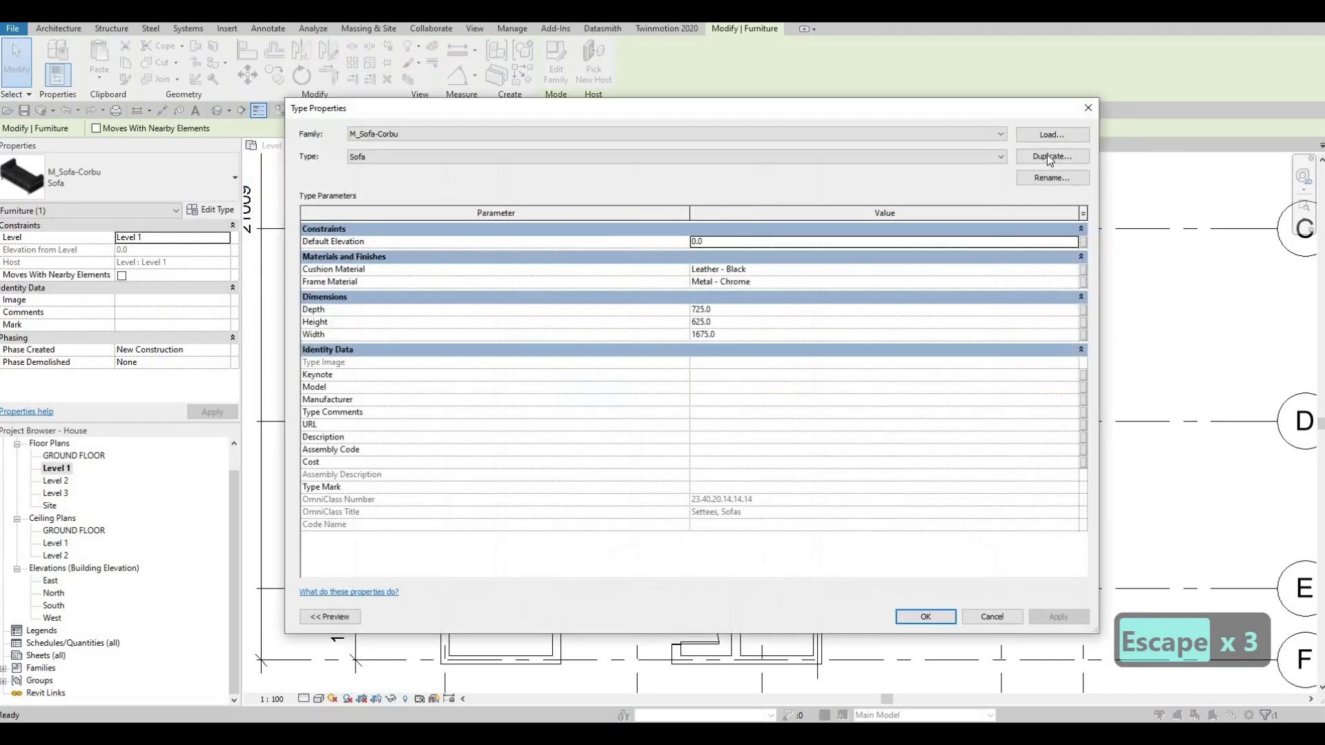
{"action": "left_click", "coordinate": [1048, 157]}
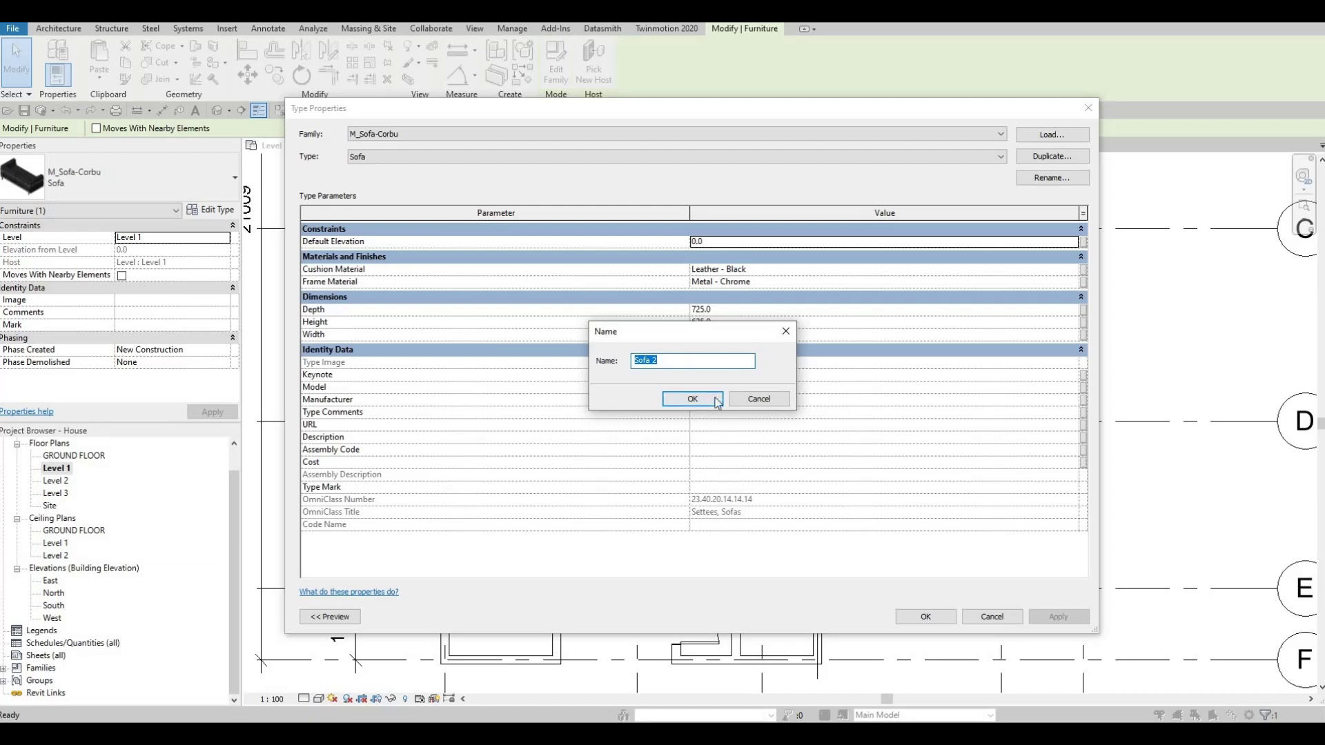
{"action": "key", "text": "Return"}
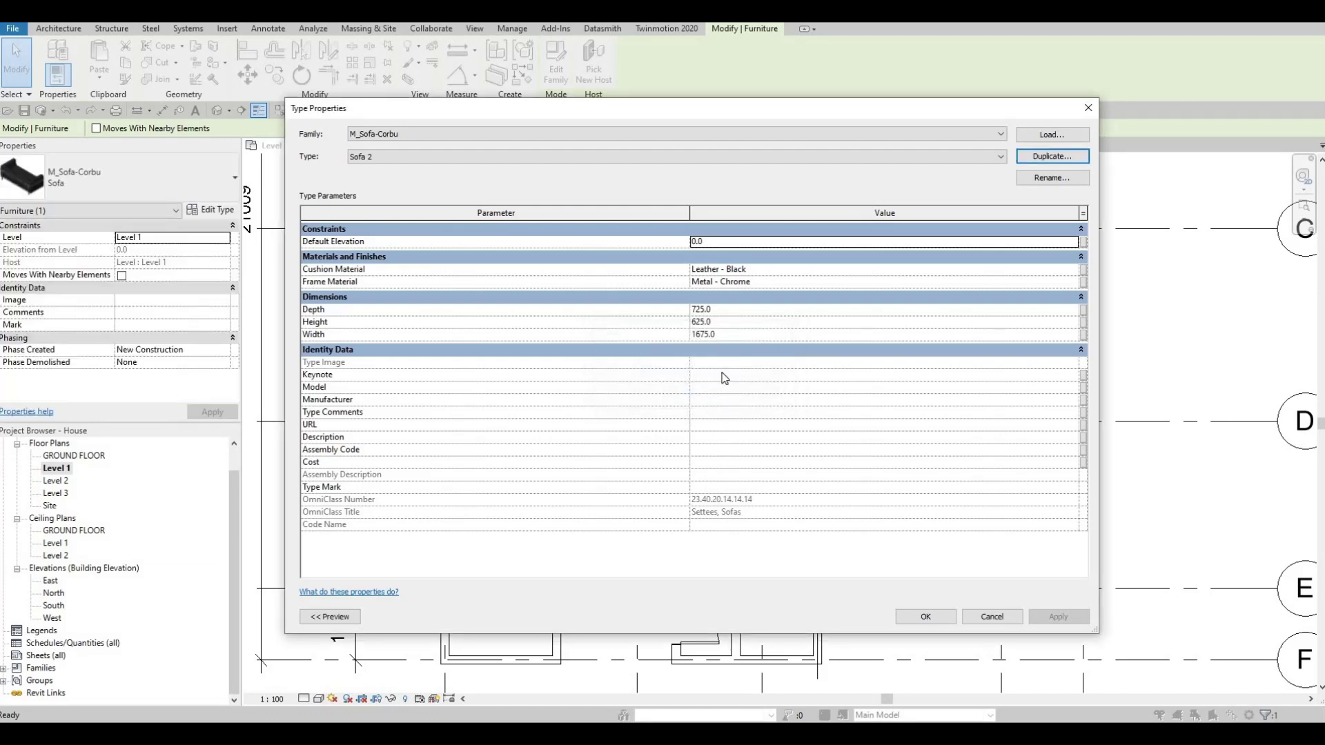
Set the Sofa 2 type's width to 2500 mm.
{"action": "left_click", "coordinate": [731, 332]}
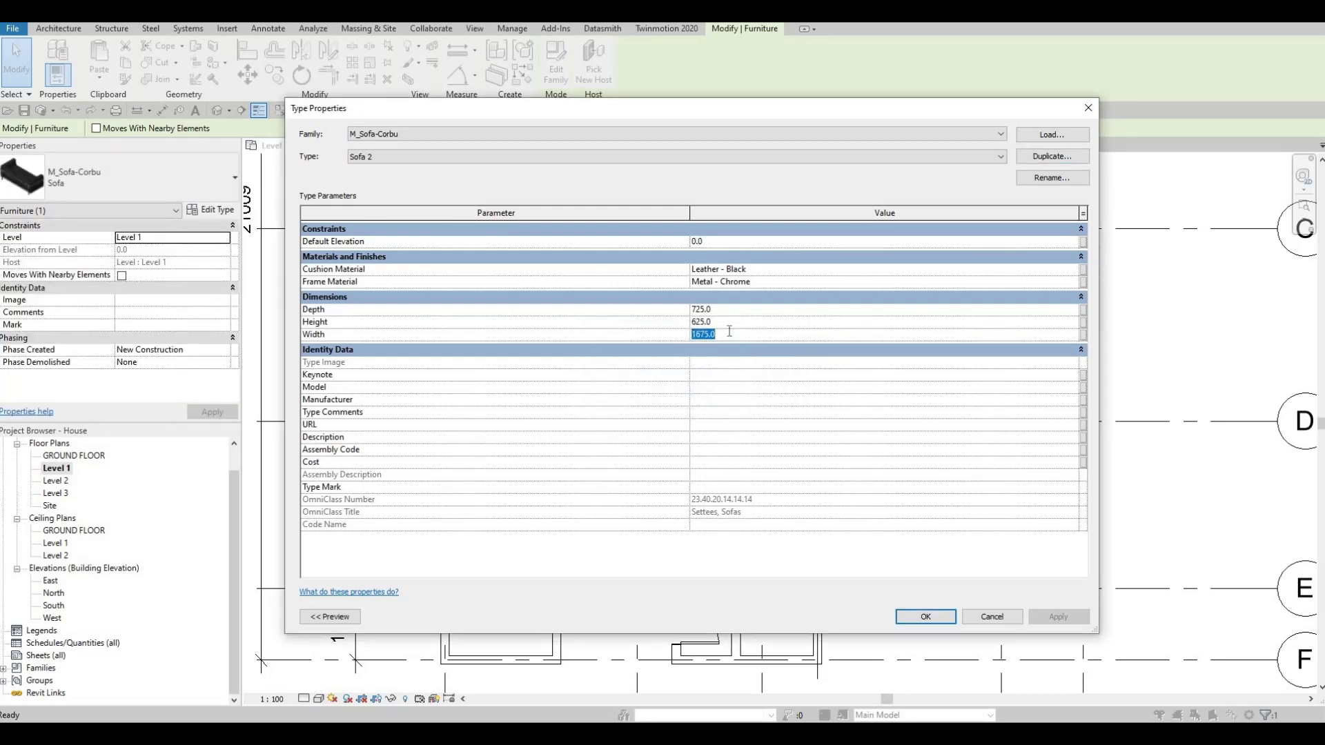
{"action": "type", "text": "2500"}
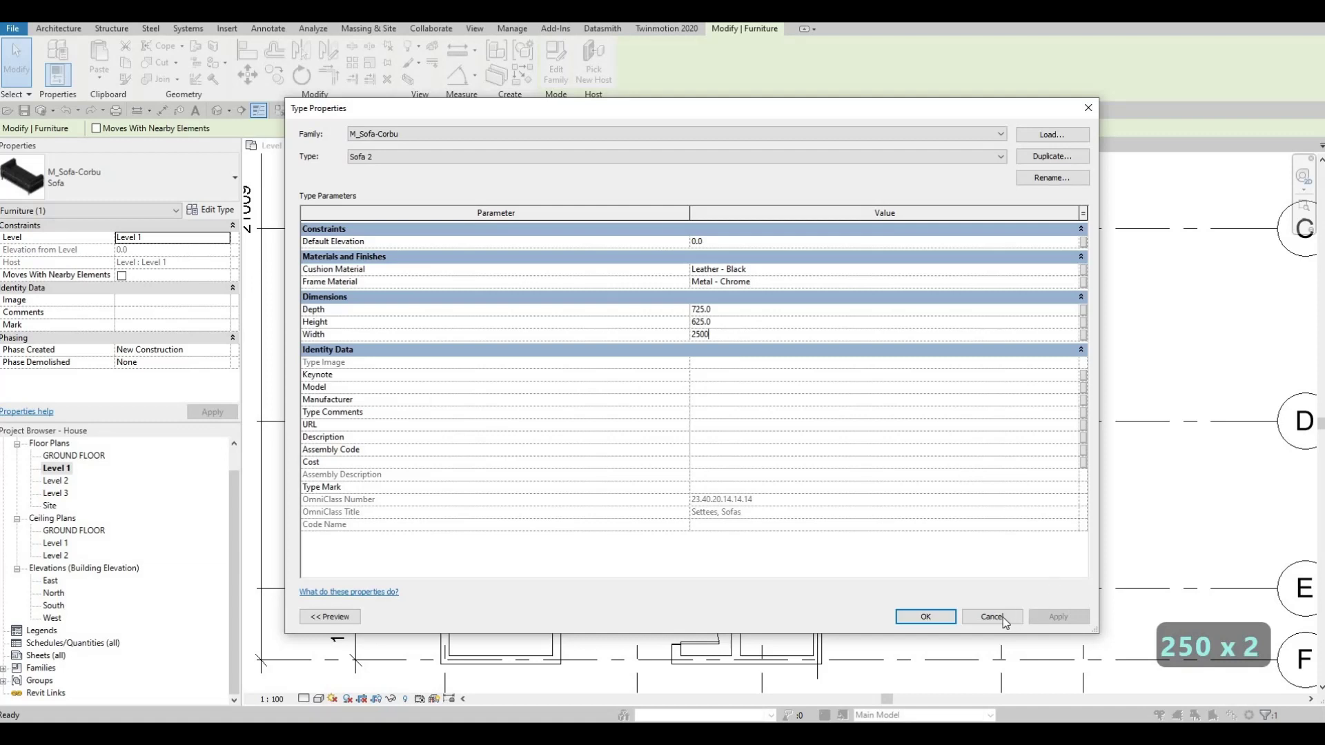
{"action": "left_click", "coordinate": [934, 615]}
{"action": "middle_click_drag", "start_coordinate": [673, 443], "coordinate": [705, 475]}
{"action": "key", "text": "Escape"}
Nudge the widened sofa slightly away from the grid D wall and farther from the exterior wall near grid 1.
{"action": "left_click", "coordinate": [677, 422]}
{"action": "left_click_drag", "start_coordinate": [728, 422], "coordinate": [725, 425]}
{"action": "scroll", "coordinate": [709, 442], "scroll_direction": "up", "scroll_amount": 3}
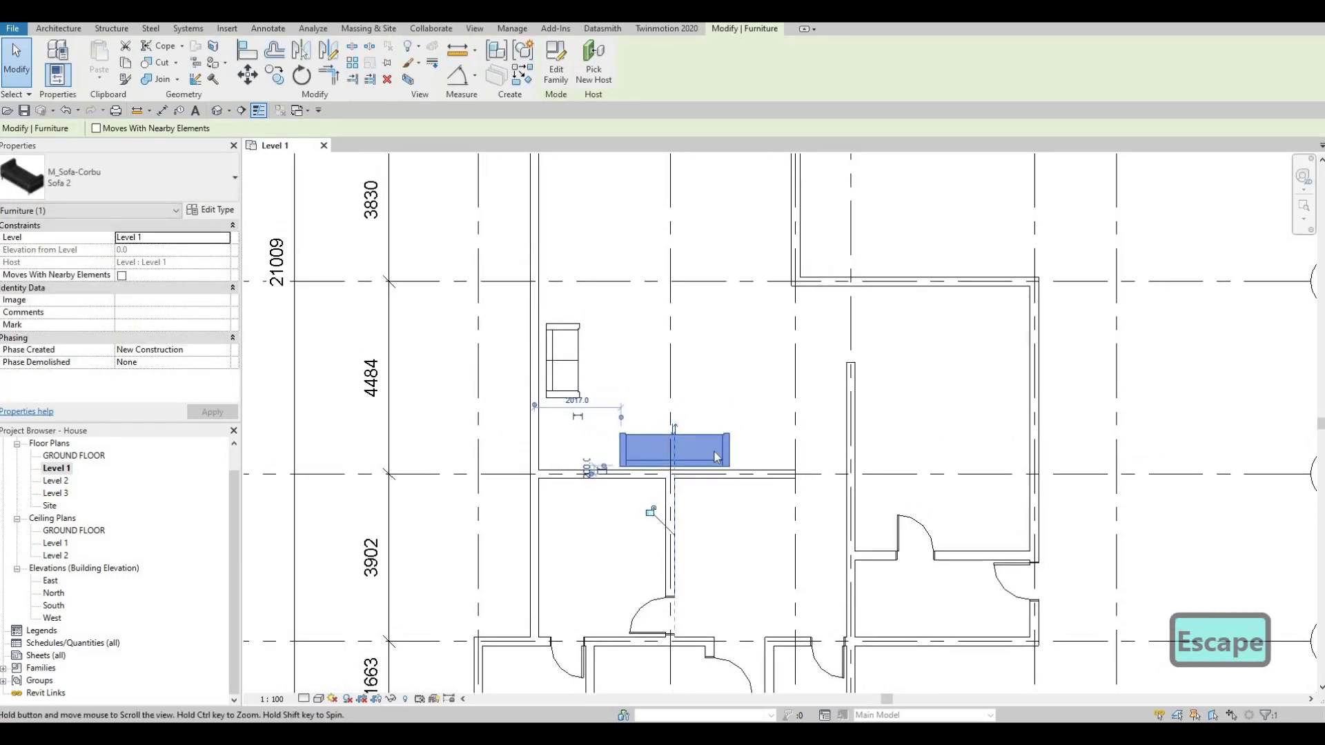
{"action": "key", "text": "Escape"}
{"action": "left_click", "coordinate": [705, 441]}
{"action": "key", "text": "Up"}
{"action": "key", "text": "Right"}
{"action": "key", "text": "Escape"}
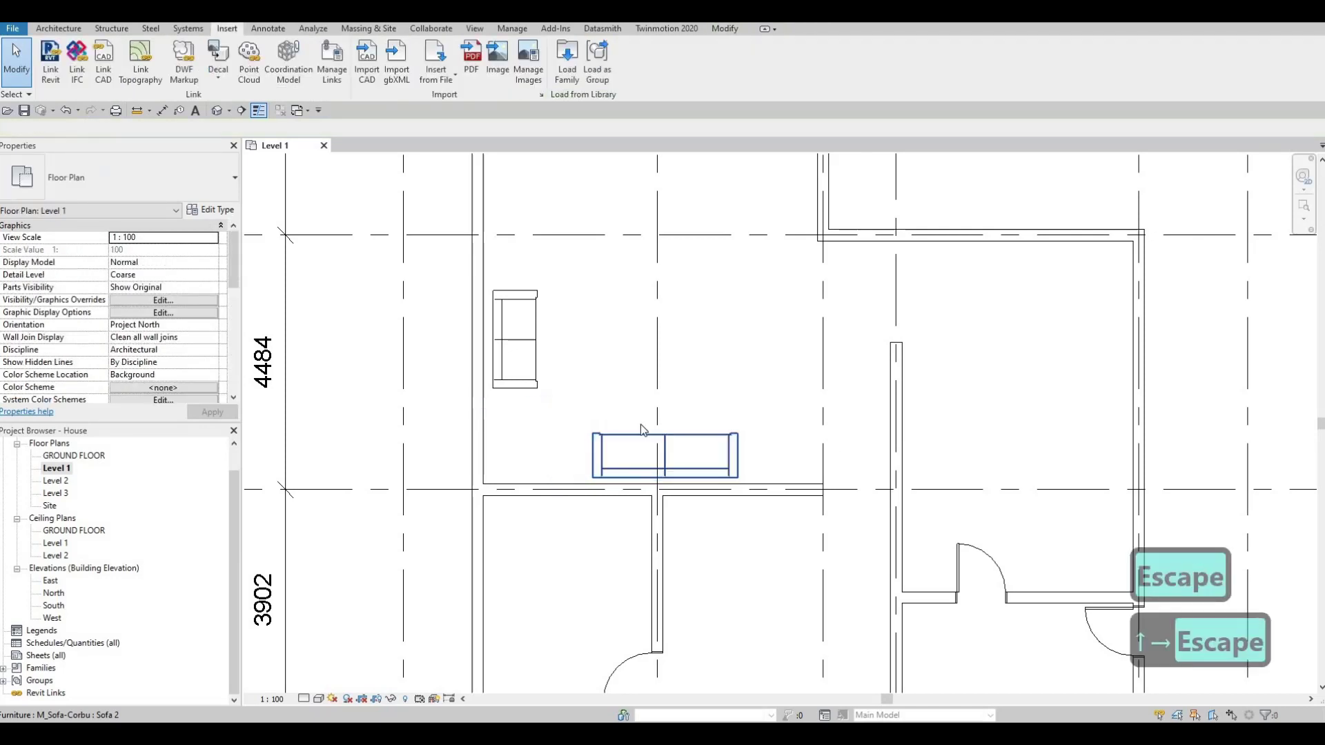
{"action": "key", "text": "Escape"}
{"action": "key", "text": "Escape"}
Load the M_Table-Coffee family from the Tables folder of the Furniture library.
{"action": "left_click", "coordinate": [566, 72]}
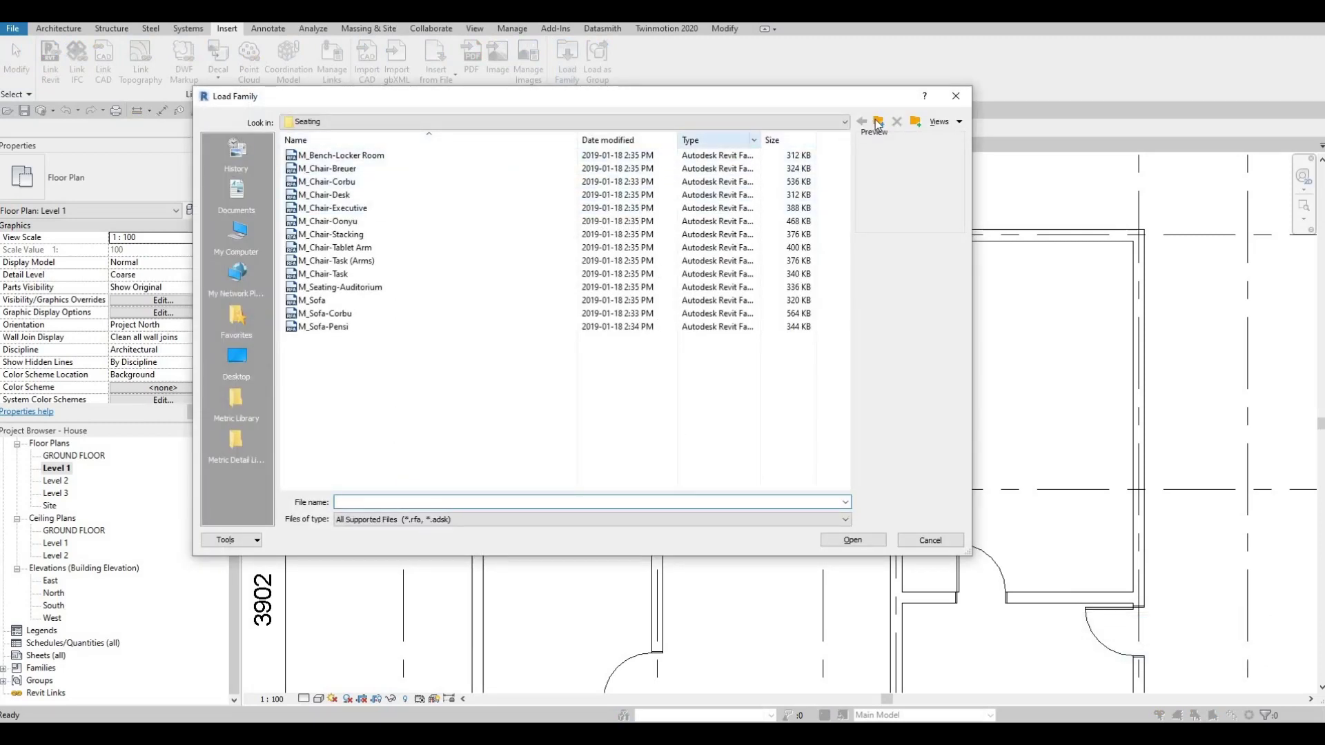
{"action": "key", "text": "BackSpace"}
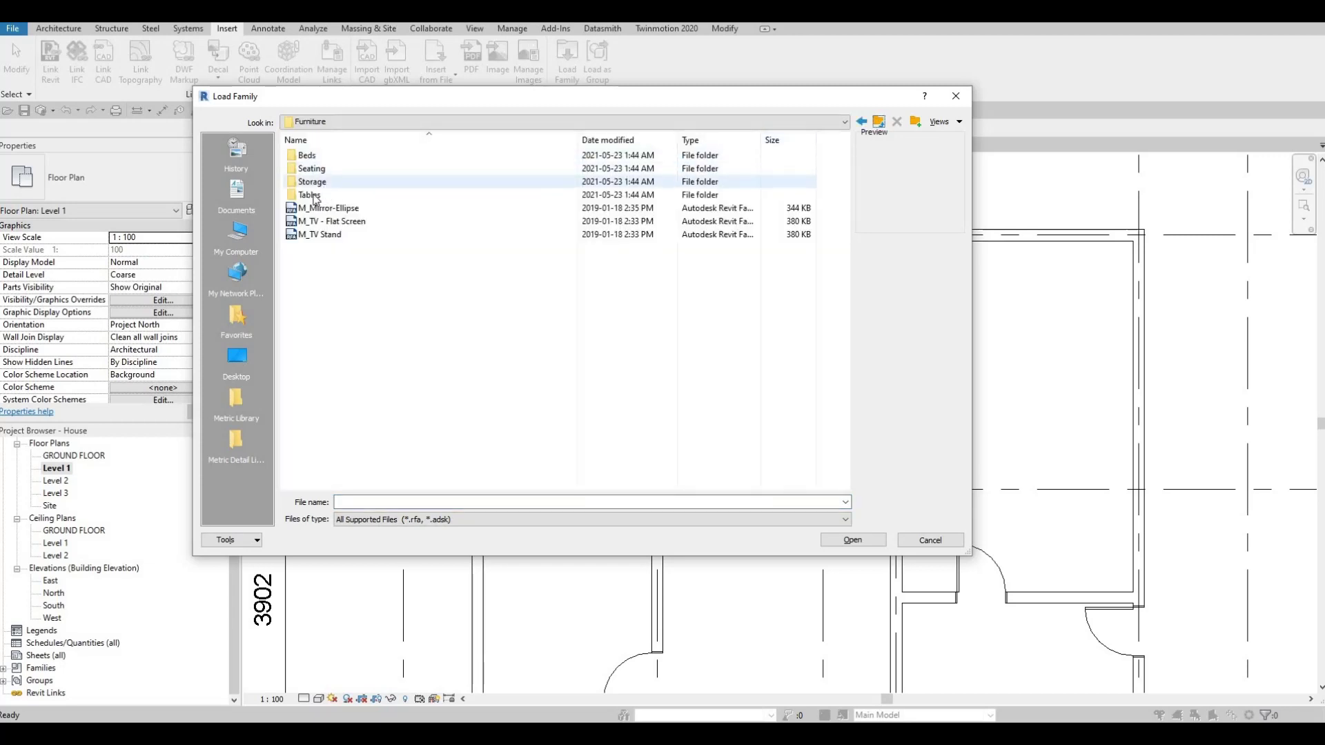
{"action": "double_click", "coordinate": [324, 194]}
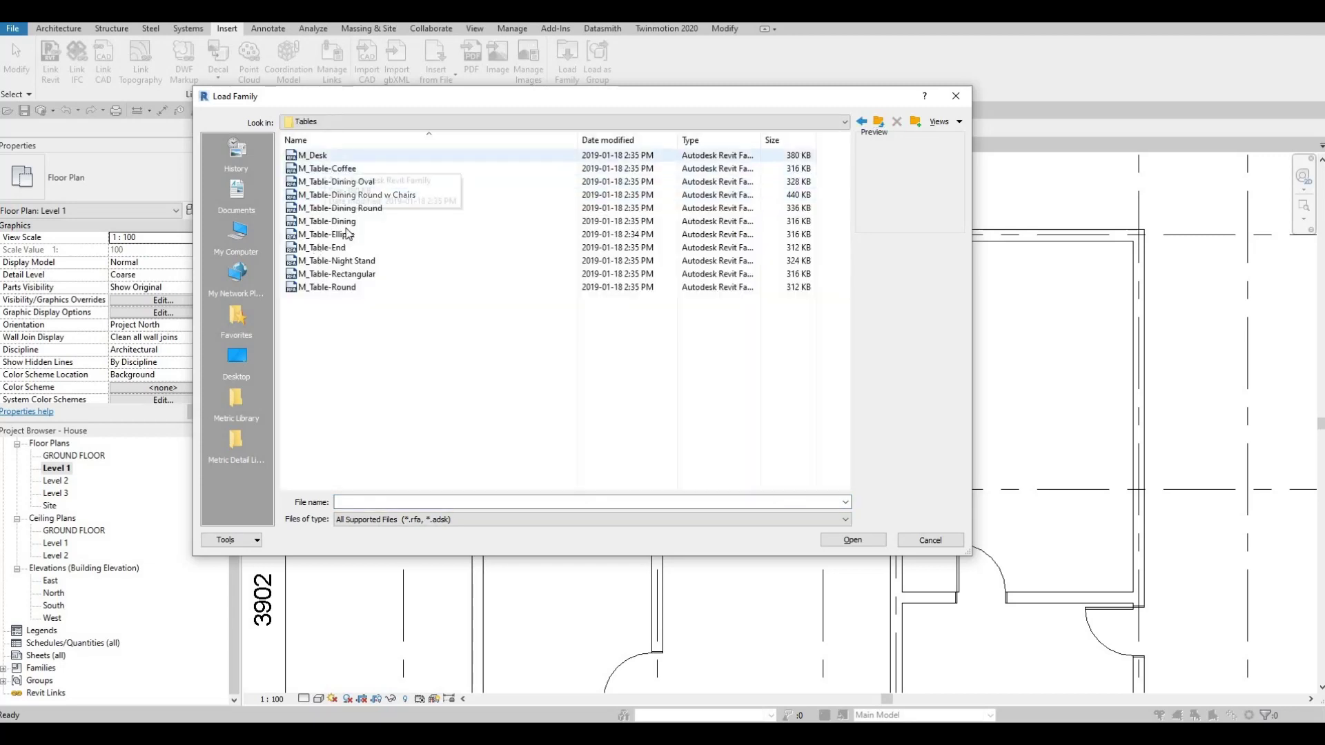
{"action": "left_click", "coordinate": [342, 169]}
{"action": "key", "text": "Return"}
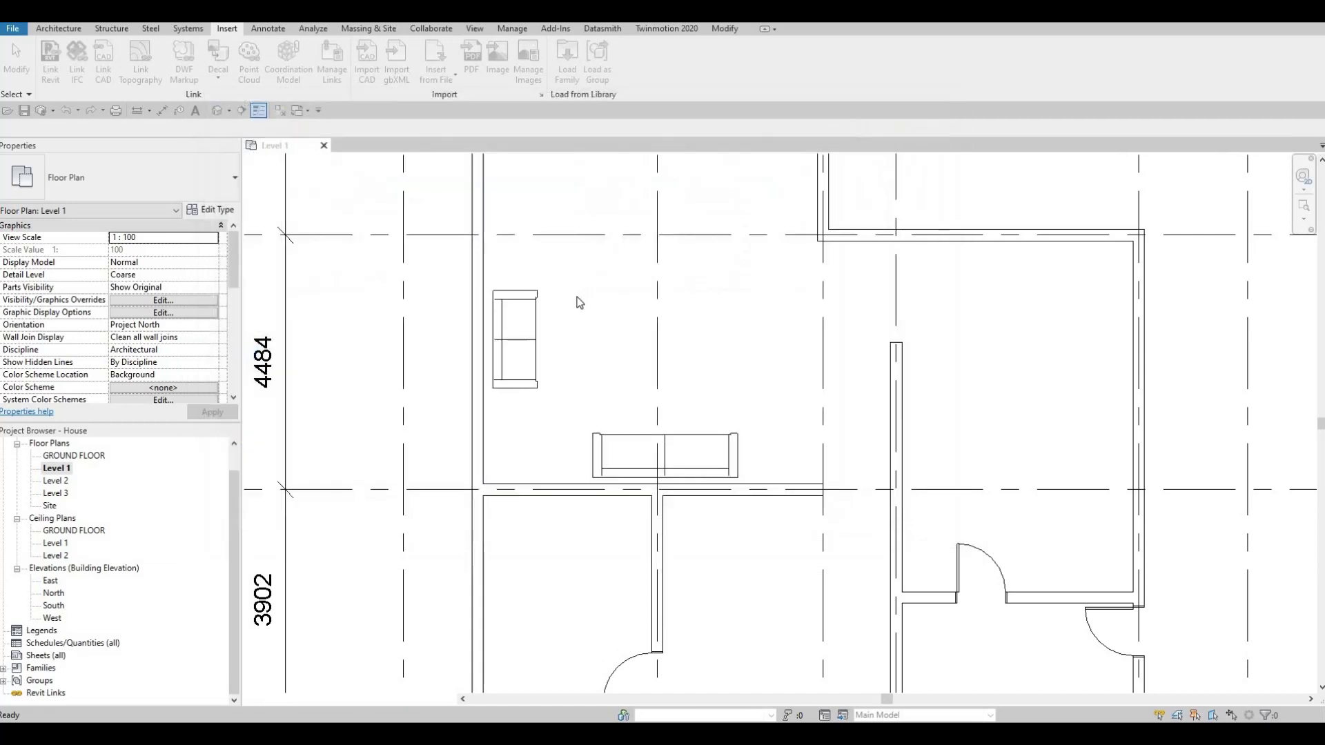
Place an M_Table-Coffee 0610 x 0610 x 0610mm table in the living room, about 1900 mm below grid C and 400 mm beside the nearest vertical grid.
{"action": "key", "text": "c"}
{"action": "key", "text": "m"}
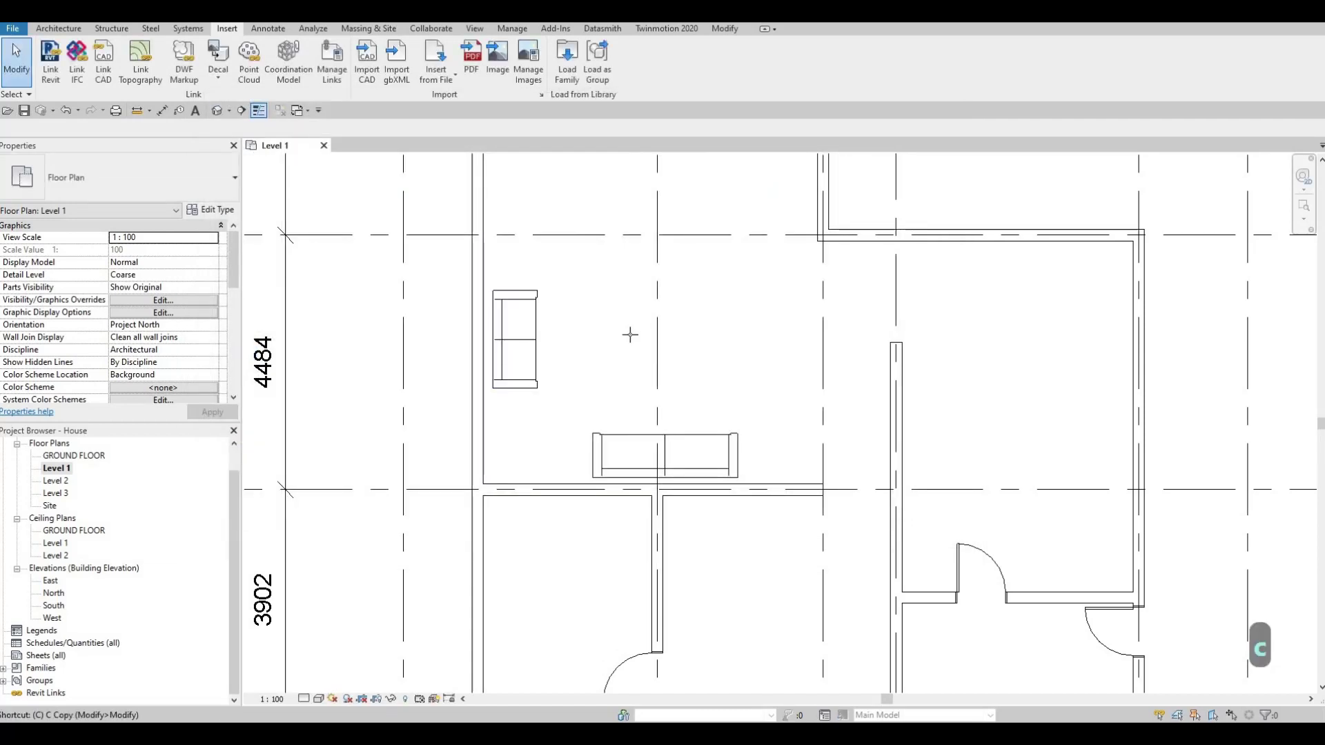
{"action": "scroll", "coordinate": [630, 347], "scroll_direction": "up", "scroll_amount": 2}
{"action": "left_click", "coordinate": [598, 366]}
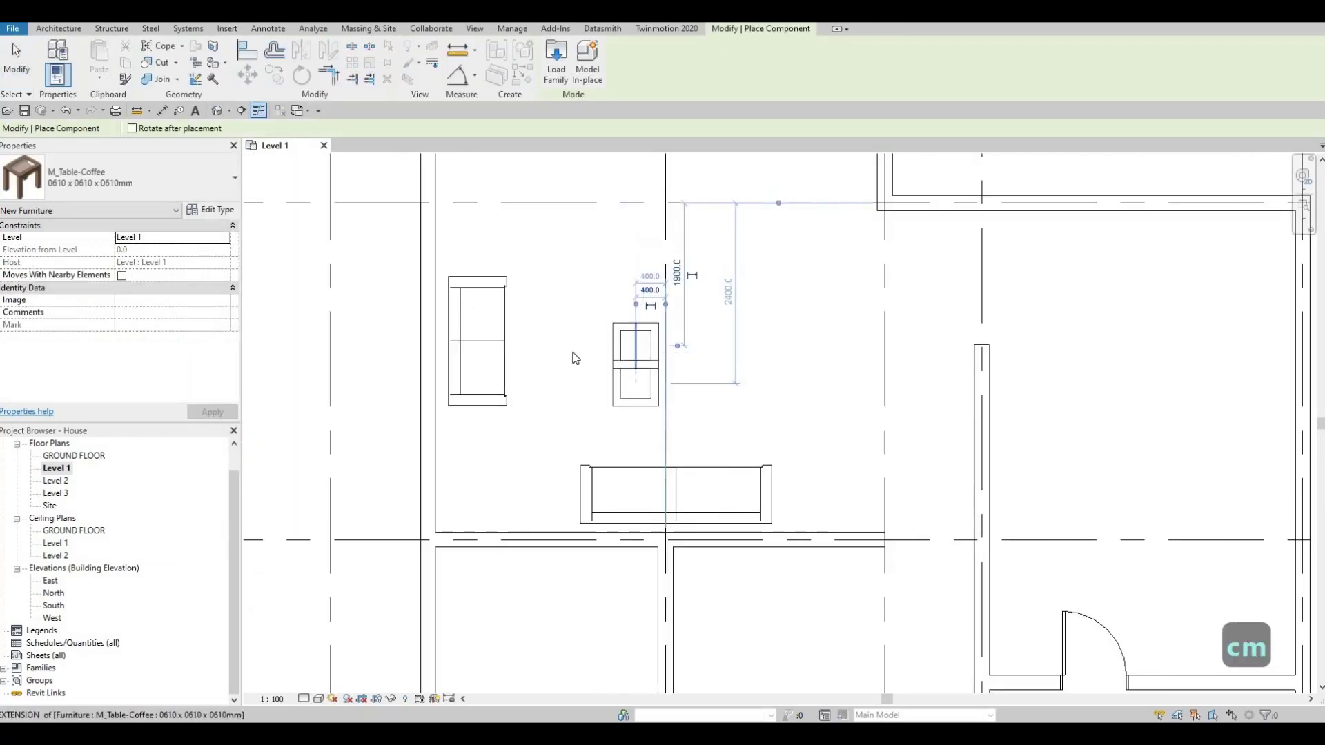
{"action": "key", "text": "Escape"}
{"action": "key", "text": "Escape"}
{"action": "key", "text": "Escape"}
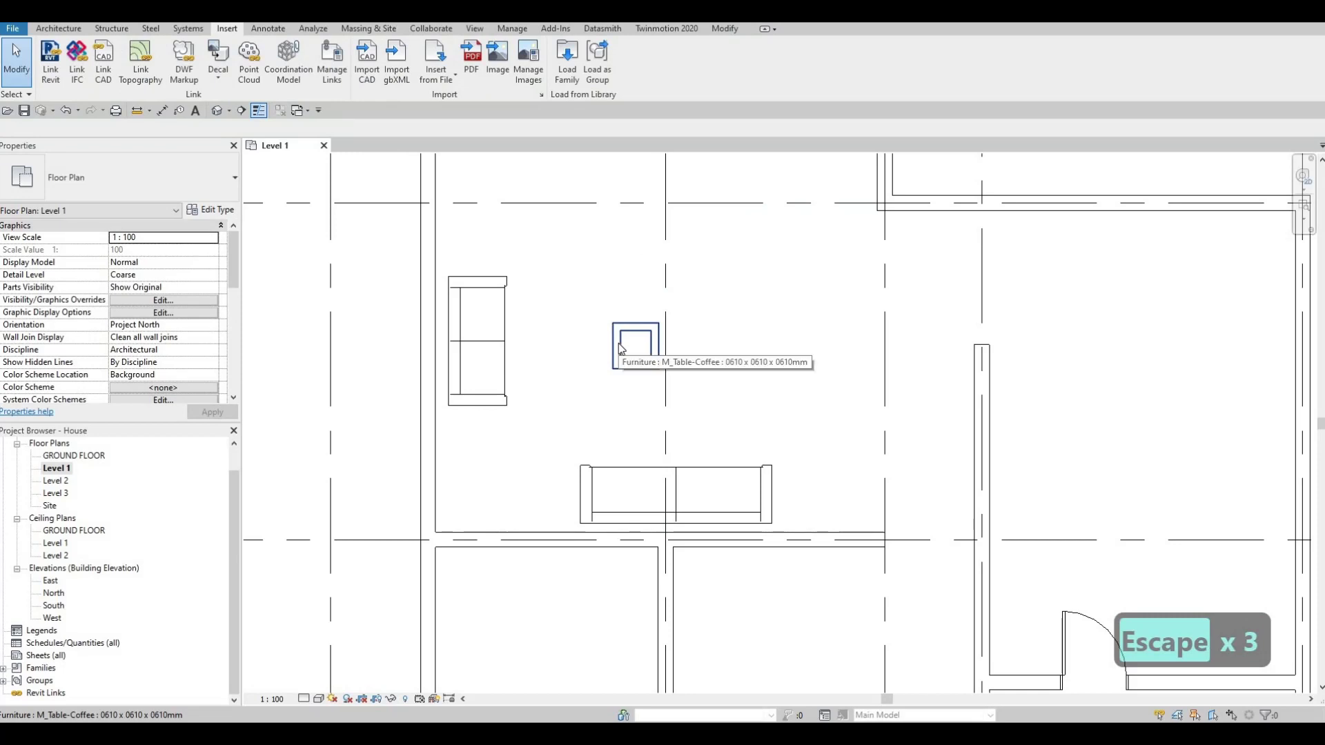
Turn the shorter sofa 180° and move it across the coffee table, about 3875 mm from the grid 1 wall and 1300 mm below grid C.
{"action": "middle_click_drag", "start_coordinate": [506, 315], "coordinate": [503, 336]}
{"action": "left_click", "coordinate": [503, 338]}
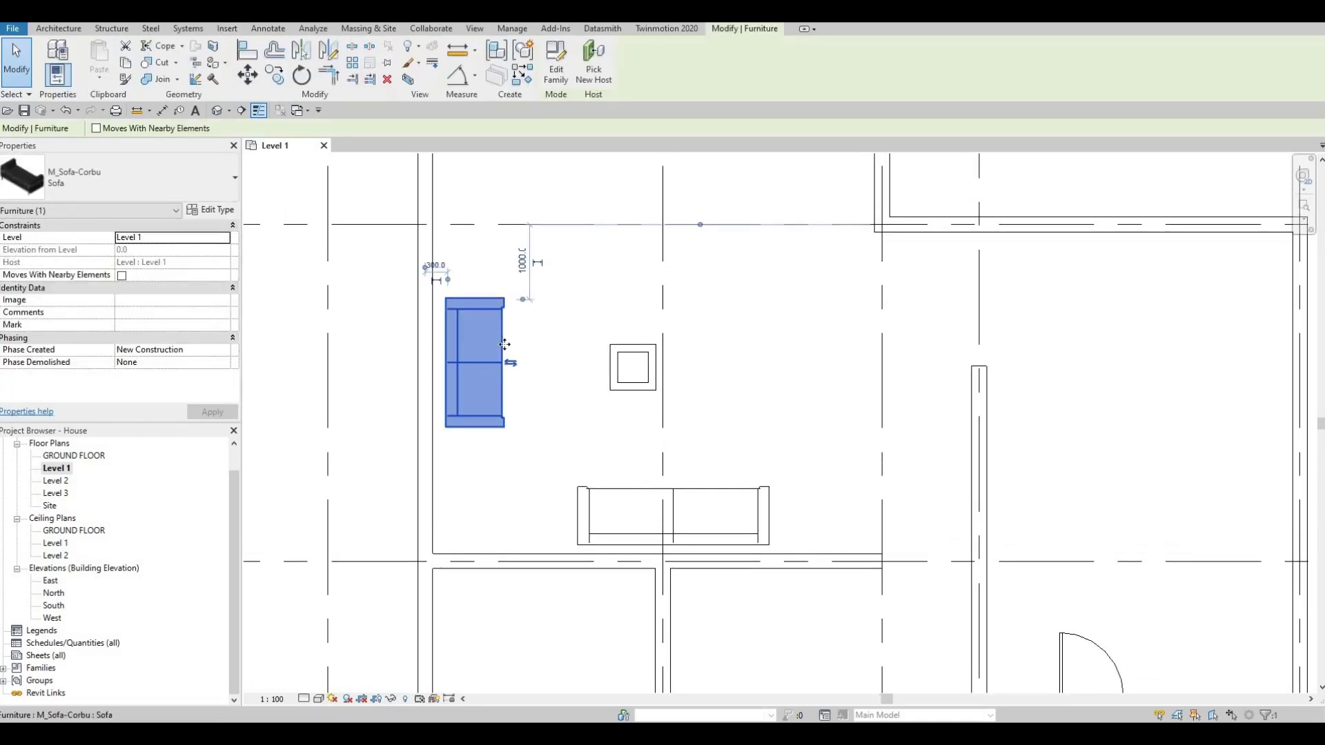
{"action": "key", "text": "space"}
{"action": "key", "text": "space"}
{"action": "key", "text": "space"}
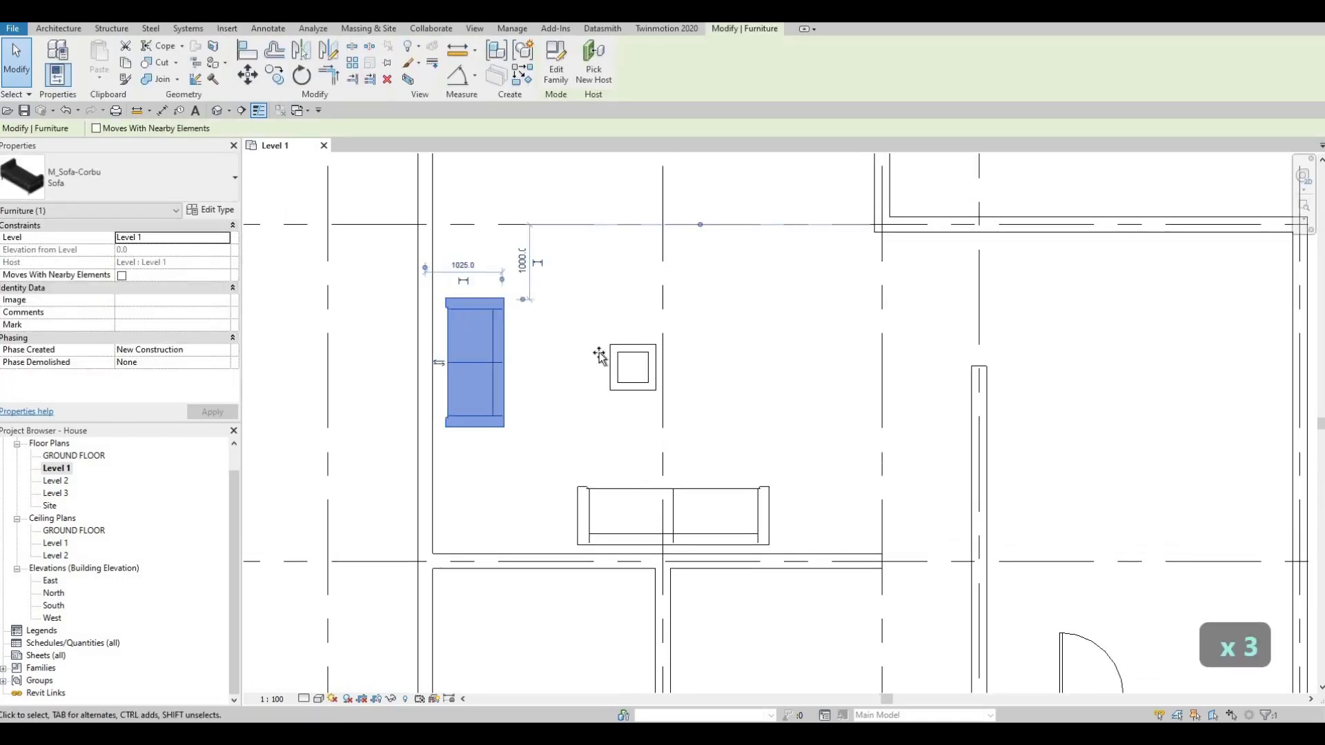
{"action": "left_click_drag", "start_coordinate": [498, 350], "coordinate": [764, 373]}
{"action": "key", "text": "Escape"}
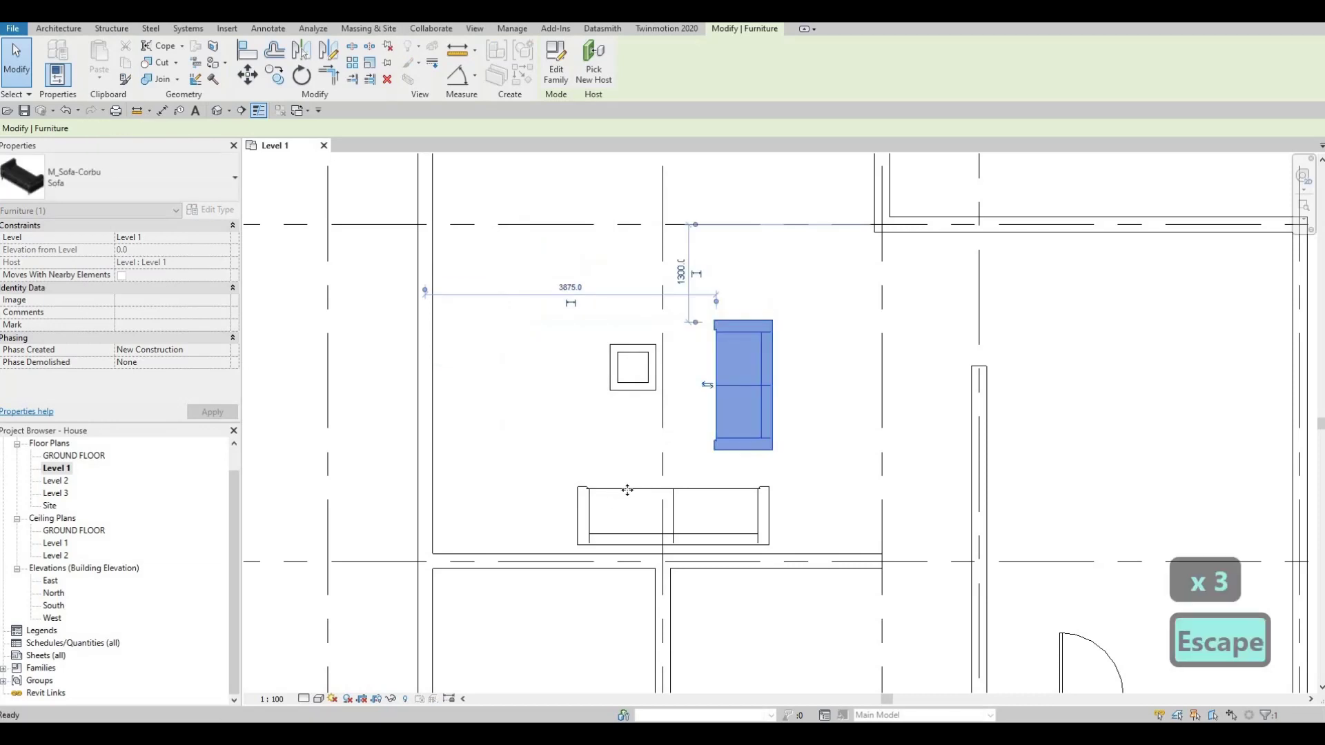
Slide the Sofa 2 sofa to about 900 mm from the grid 1 wall, and bring the shorter sofa closer to the coffee table.
{"action": "left_click", "coordinate": [626, 491]}
{"action": "left_click_drag", "start_coordinate": [546, 481], "coordinate": [540, 488]}
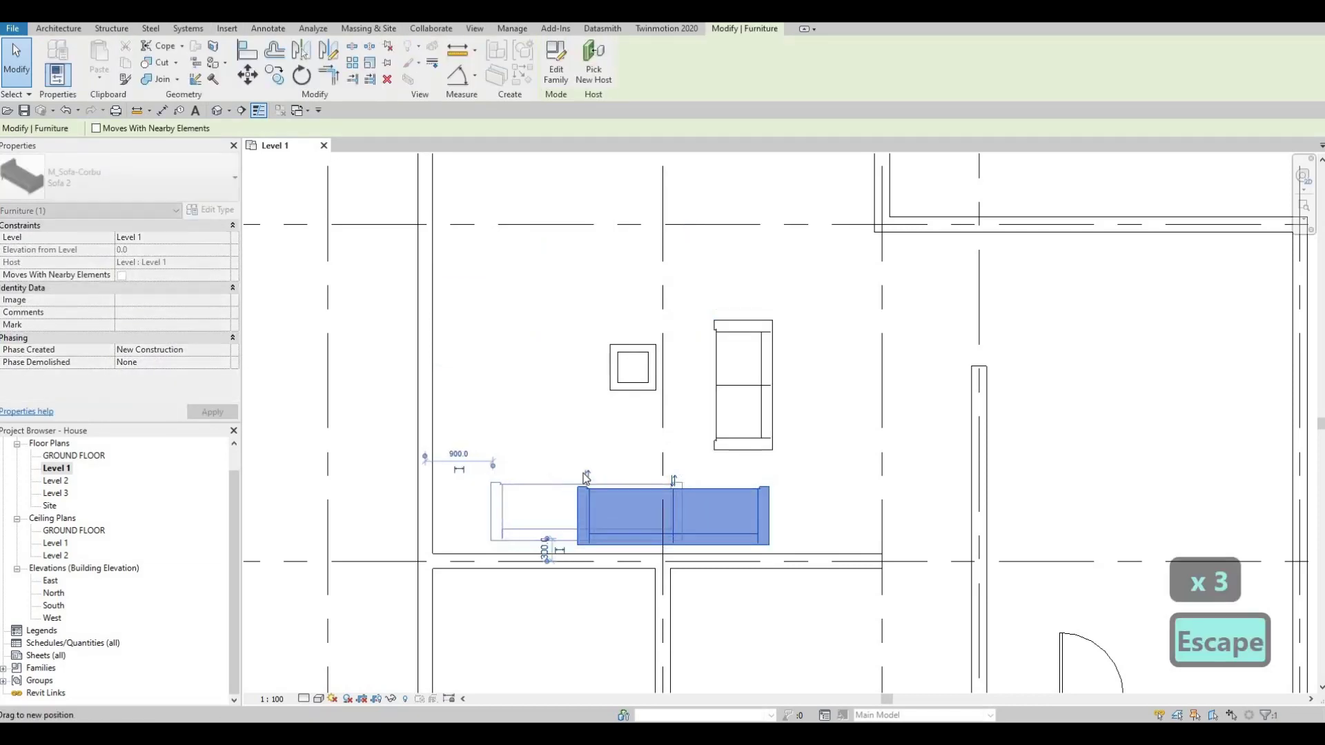
{"action": "key", "text": "Escape"}
{"action": "left_click_drag", "start_coordinate": [719, 359], "coordinate": [697, 352]}
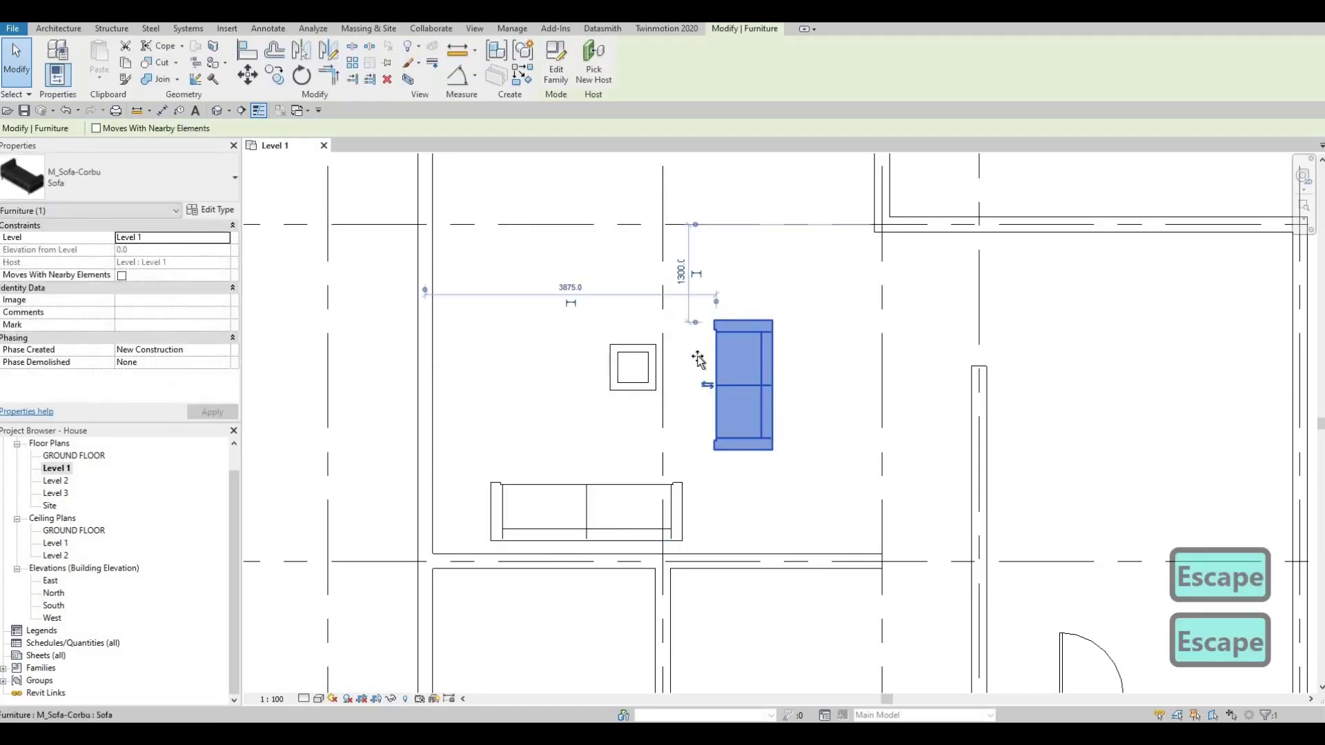
{"action": "left_click_drag", "start_coordinate": [762, 412], "coordinate": [762, 413]}
{"action": "key", "text": "Escape"}
{"action": "scroll", "coordinate": [994, 425], "scroll_direction": "down", "scroll_amount": 3}
{"action": "scroll", "coordinate": [915, 485], "scroll_direction": "up", "scroll_amount": 2}
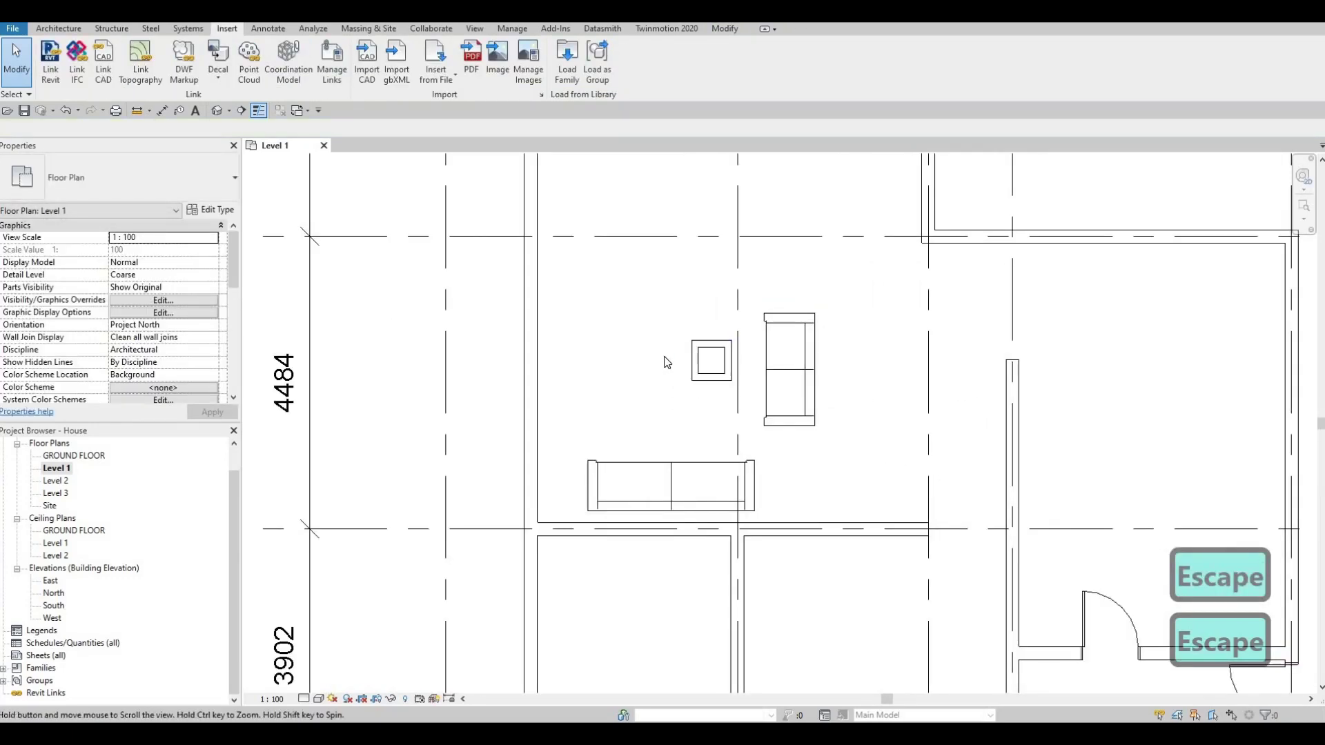
Change the coffee table's type to 0915 x 1830 x 0457mm and move it clear of the shorter sofa, above the Sofa 2 sofa.
{"action": "scroll", "coordinate": [680, 380], "scroll_direction": "up", "scroll_amount": 2}
{"action": "left_click", "coordinate": [691, 379]}
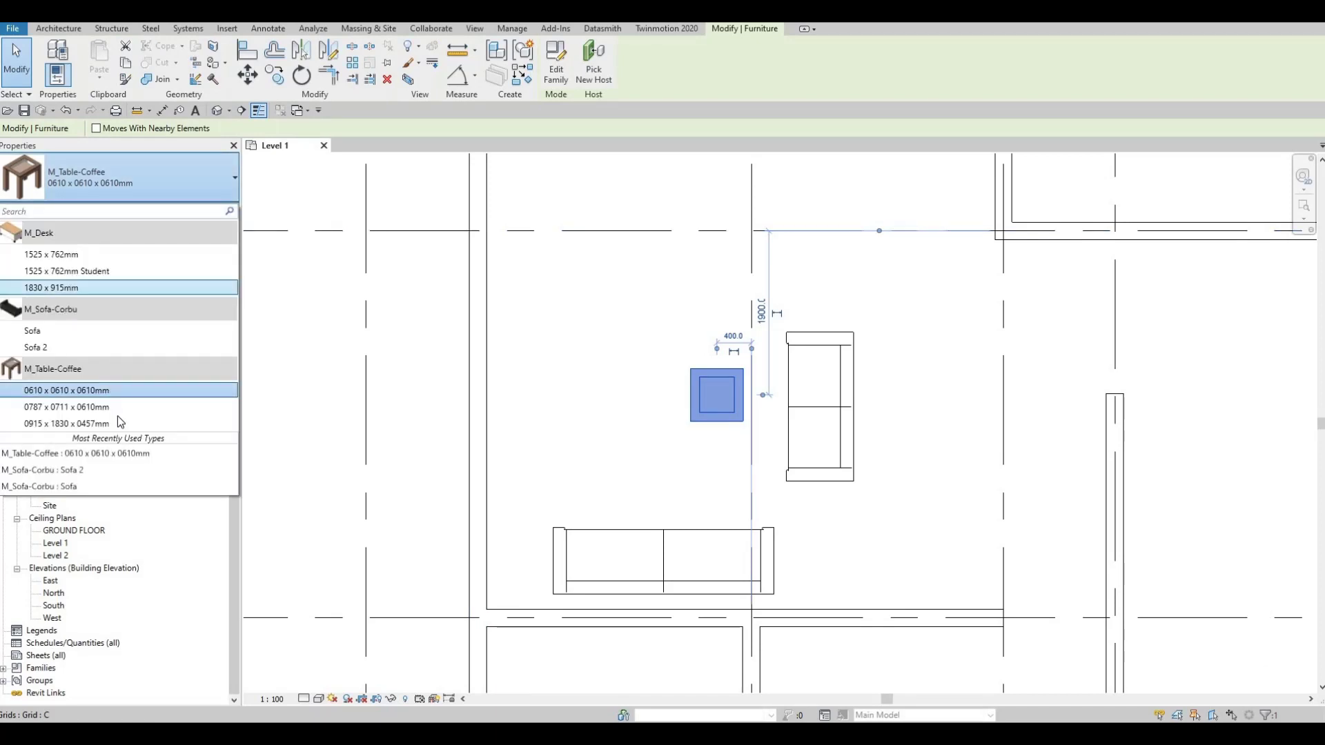
{"action": "left_click", "coordinate": [134, 423]}
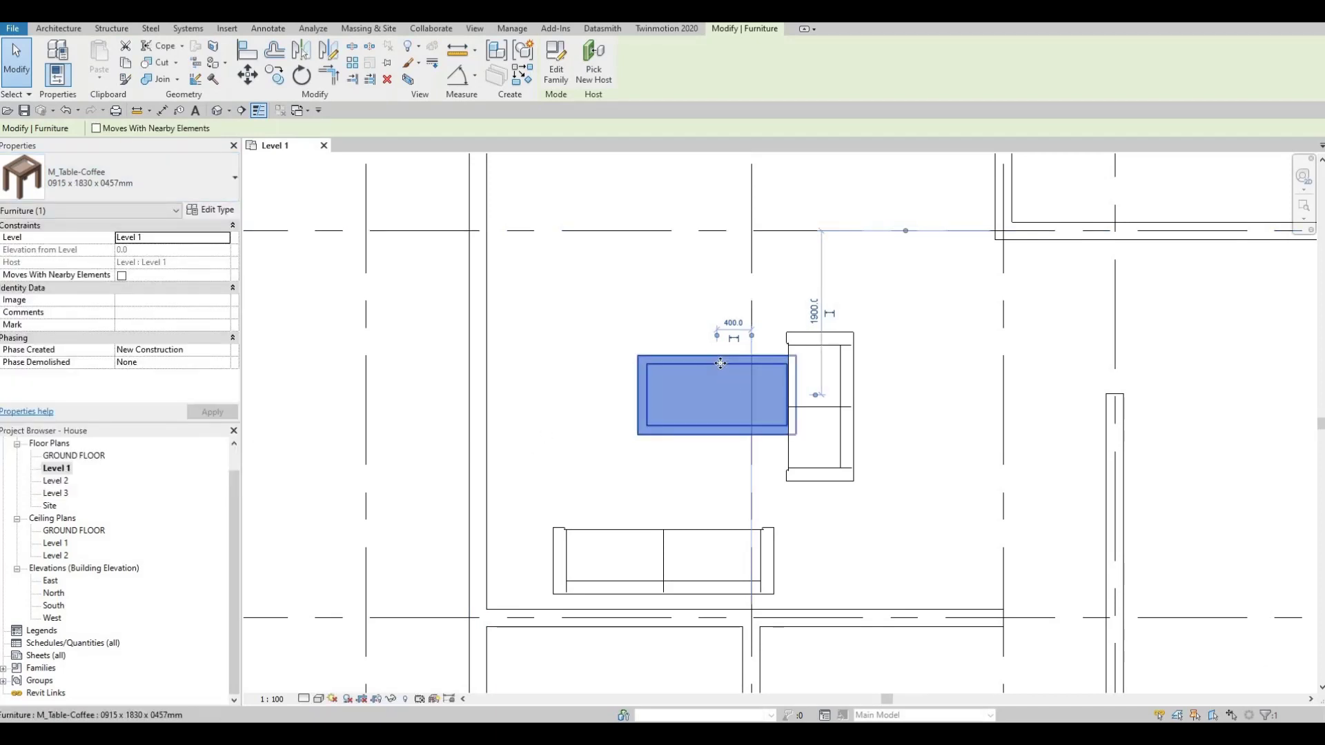
{"action": "left_click_drag", "start_coordinate": [647, 373], "coordinate": [654, 409]}
{"action": "key", "text": "Escape"}
{"action": "key", "text": "Escape"}
{"action": "key", "text": "Escape"}
{"action": "scroll", "coordinate": [668, 462], "scroll_direction": "down", "scroll_amount": 2}
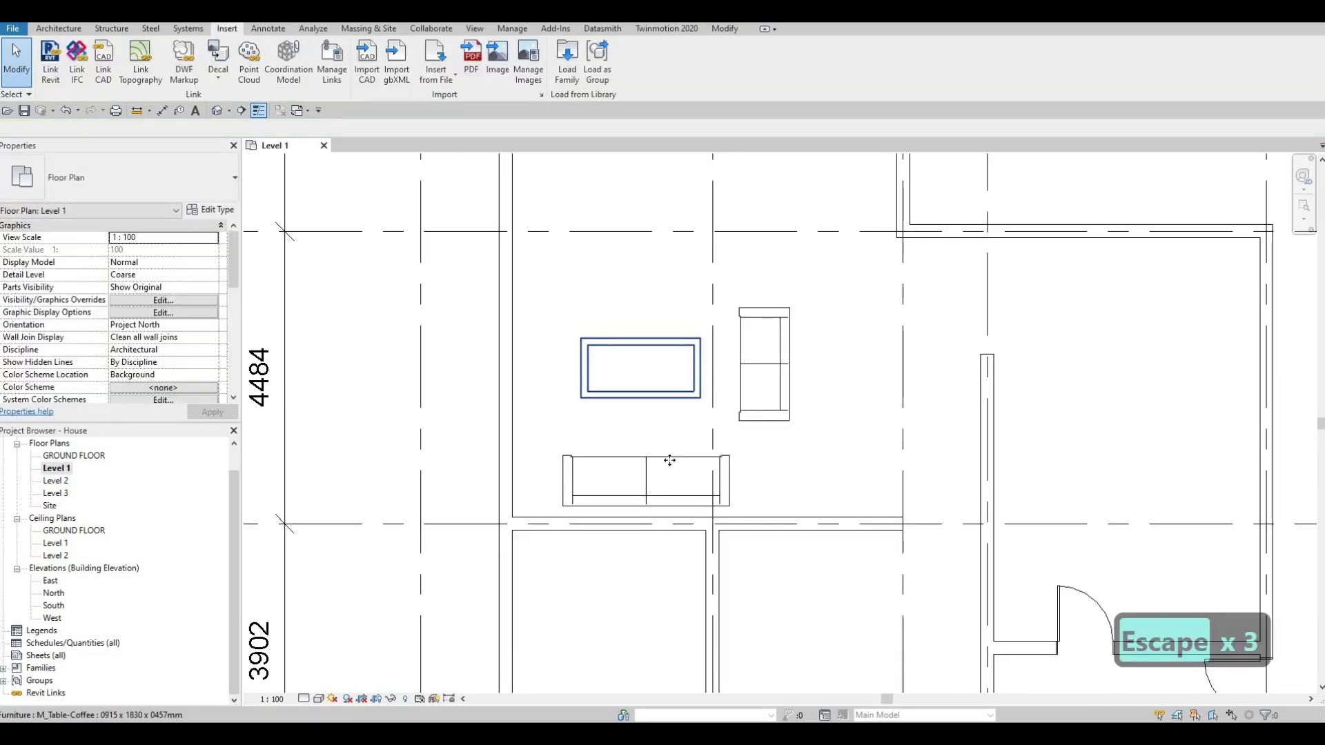
Nudge the Sofa 2 sofa against the grid D wall and shift the shorter sofa slightly toward the same wall.
{"action": "left_click", "coordinate": [669, 460]}
{"action": "key", "text": "Down"}
{"action": "key", "text": "Down"}
{"action": "key", "text": "Down"}
{"action": "key", "text": "Down"}
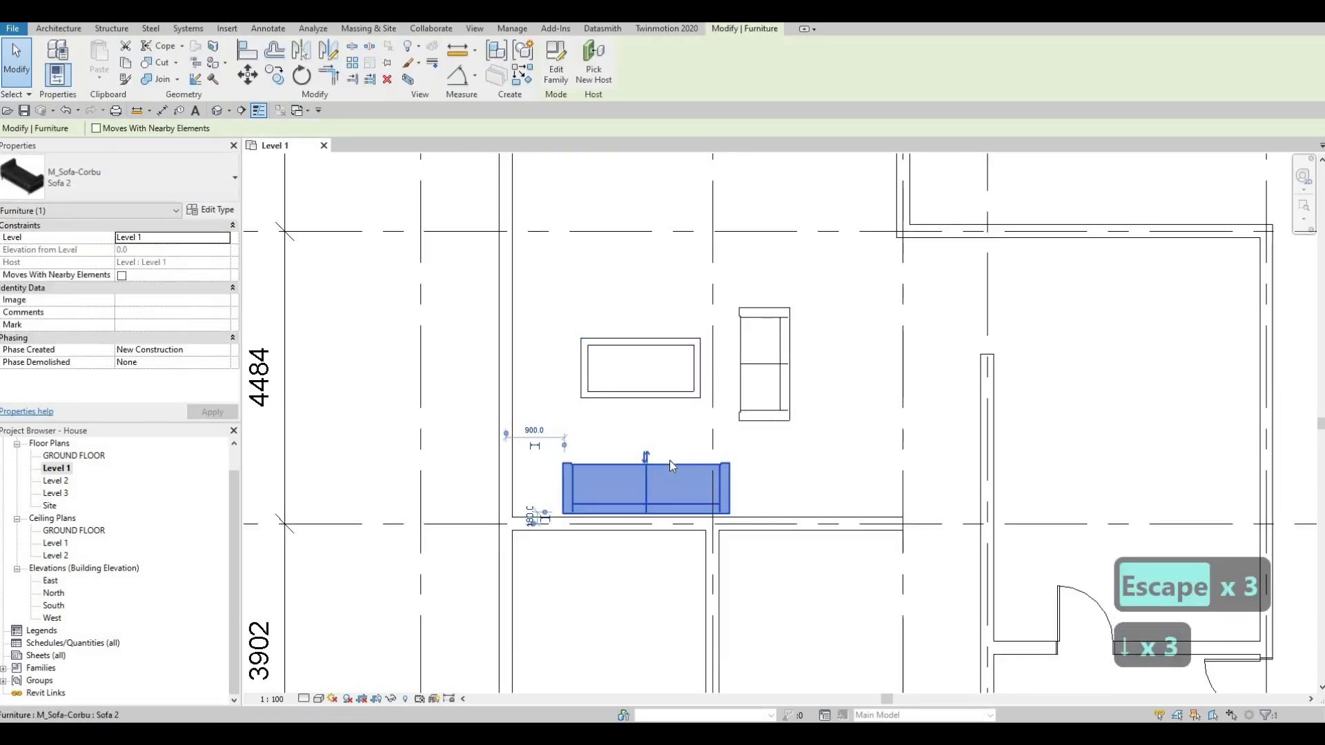
{"action": "key", "text": "Escape"}
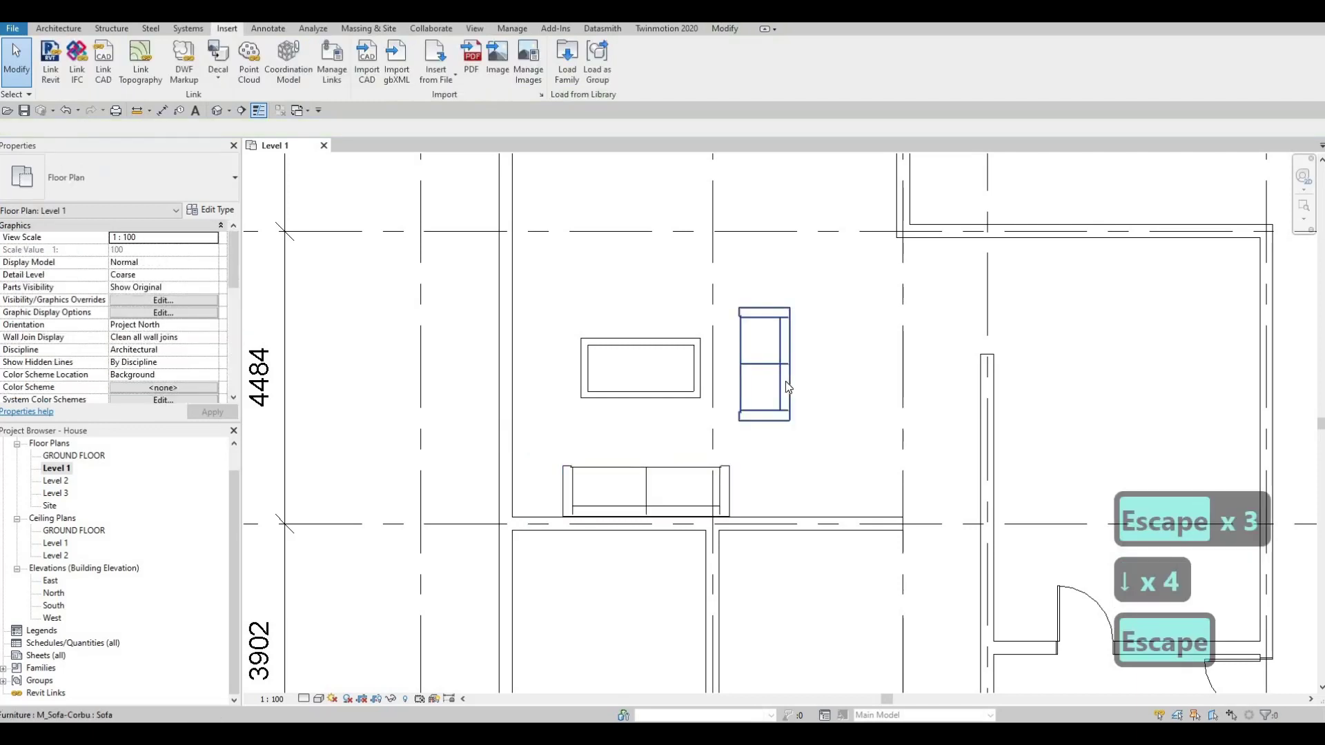
{"action": "left_click", "coordinate": [788, 387]}
{"action": "key", "text": "Down"}
{"action": "key", "text": "Down"}
{"action": "key", "text": "Escape"}
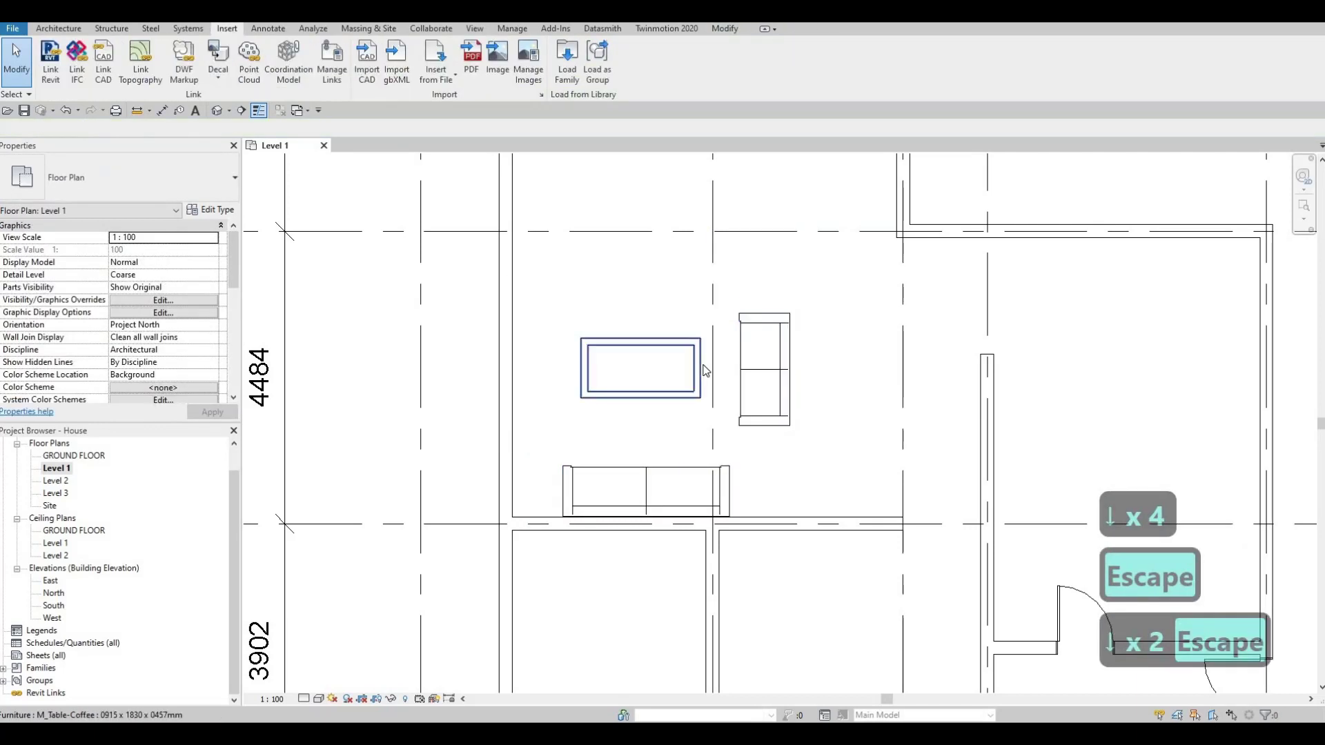
Nudge the coffee table slightly toward both sofas to center it in the seating group.
{"action": "left_click", "coordinate": [705, 370]}
{"action": "key", "text": "Right"}
{"action": "key", "text": "Right"}
{"action": "key", "text": "Down"}
{"action": "key", "text": "Down"}
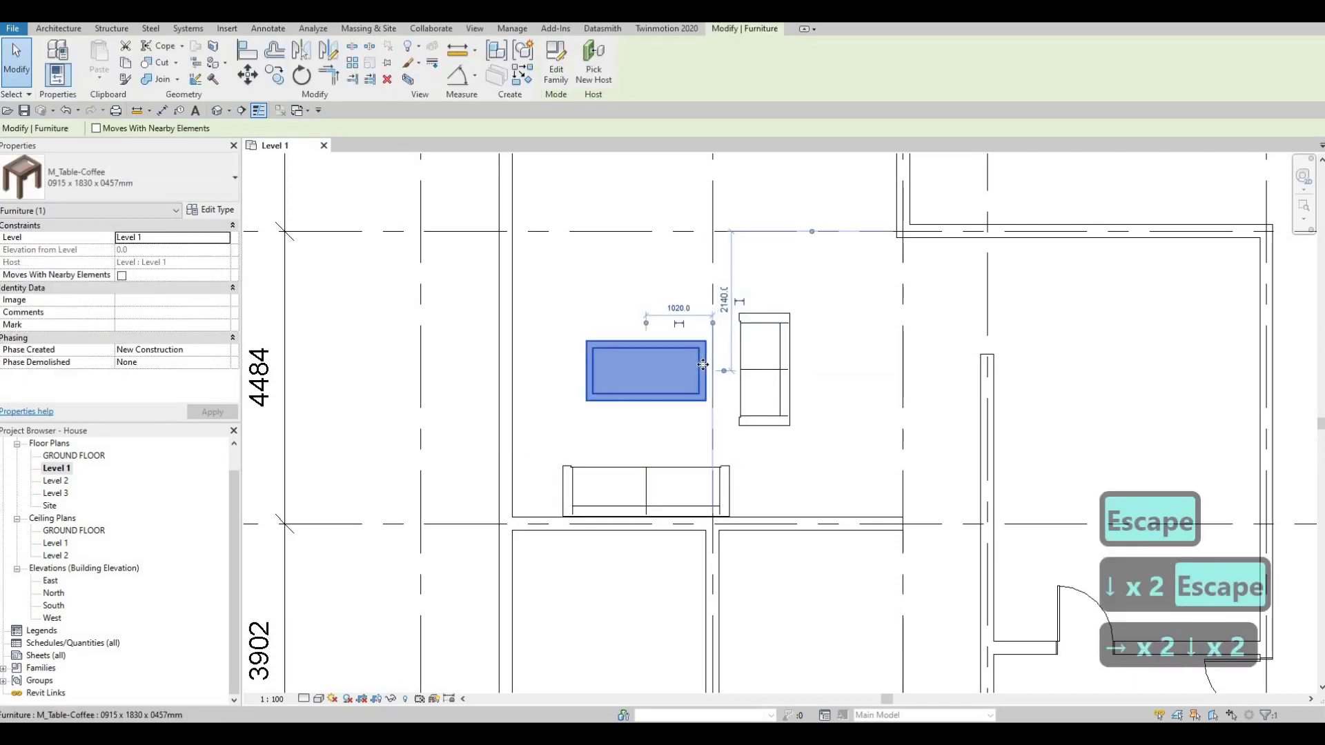
{"action": "key", "text": "Left"}
{"action": "key", "text": "Down"}
{"action": "key", "text": "Escape"}
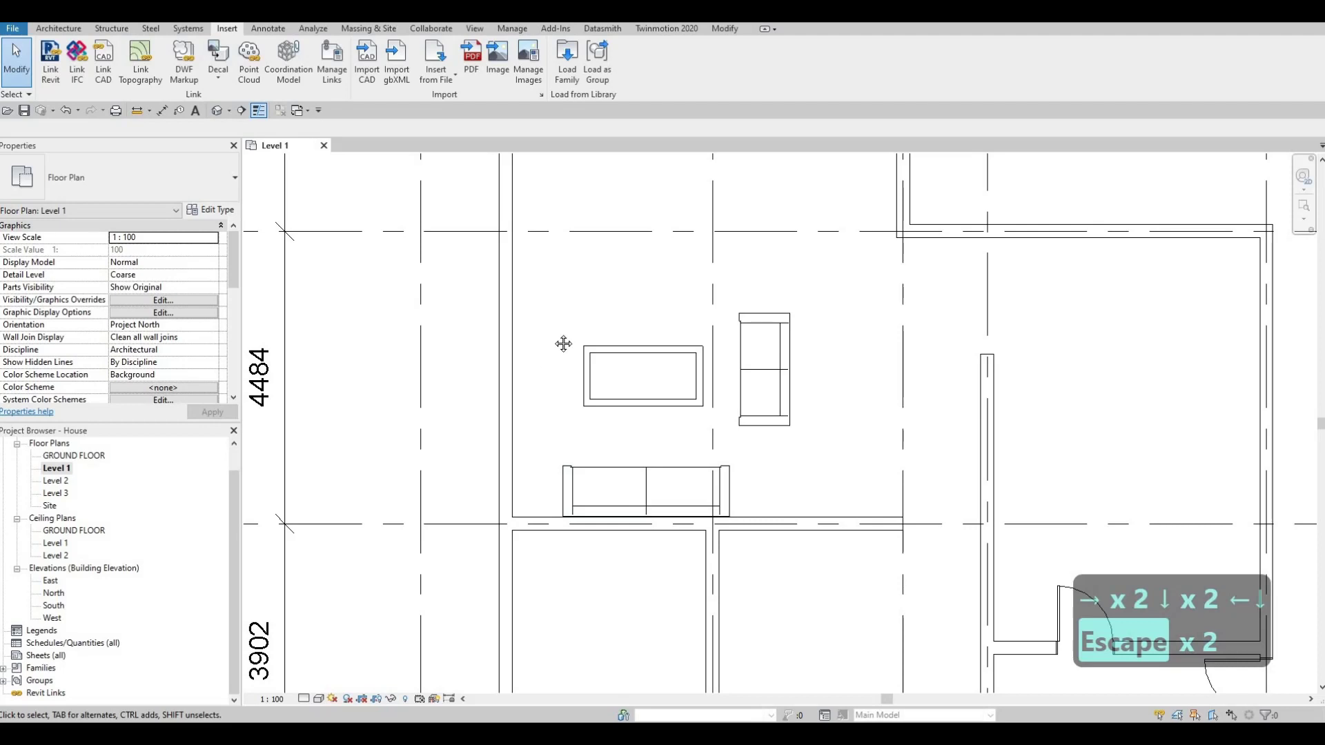
Load the M_Table-Dining family from the Tables folder.
{"action": "middle_click_drag", "start_coordinate": [385, 228], "coordinate": [410, 206]}
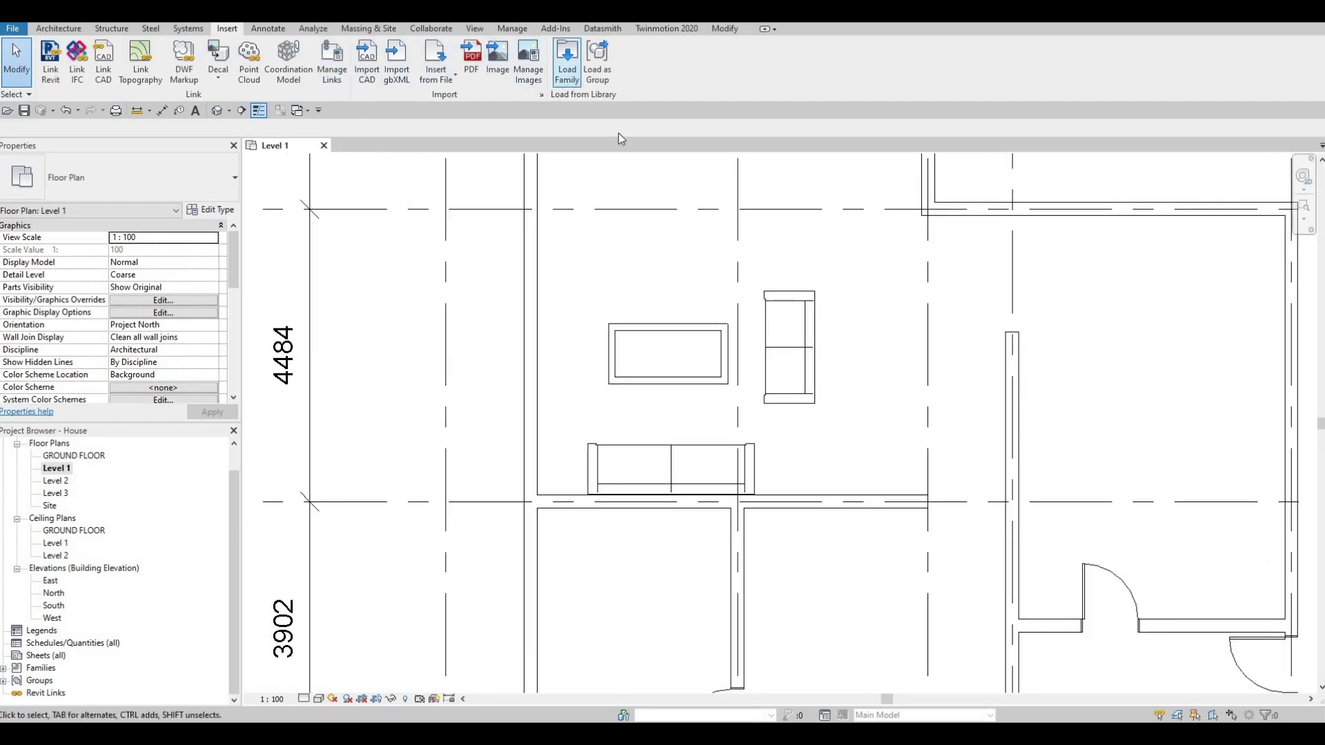
{"action": "left_click", "coordinate": [566, 62]}
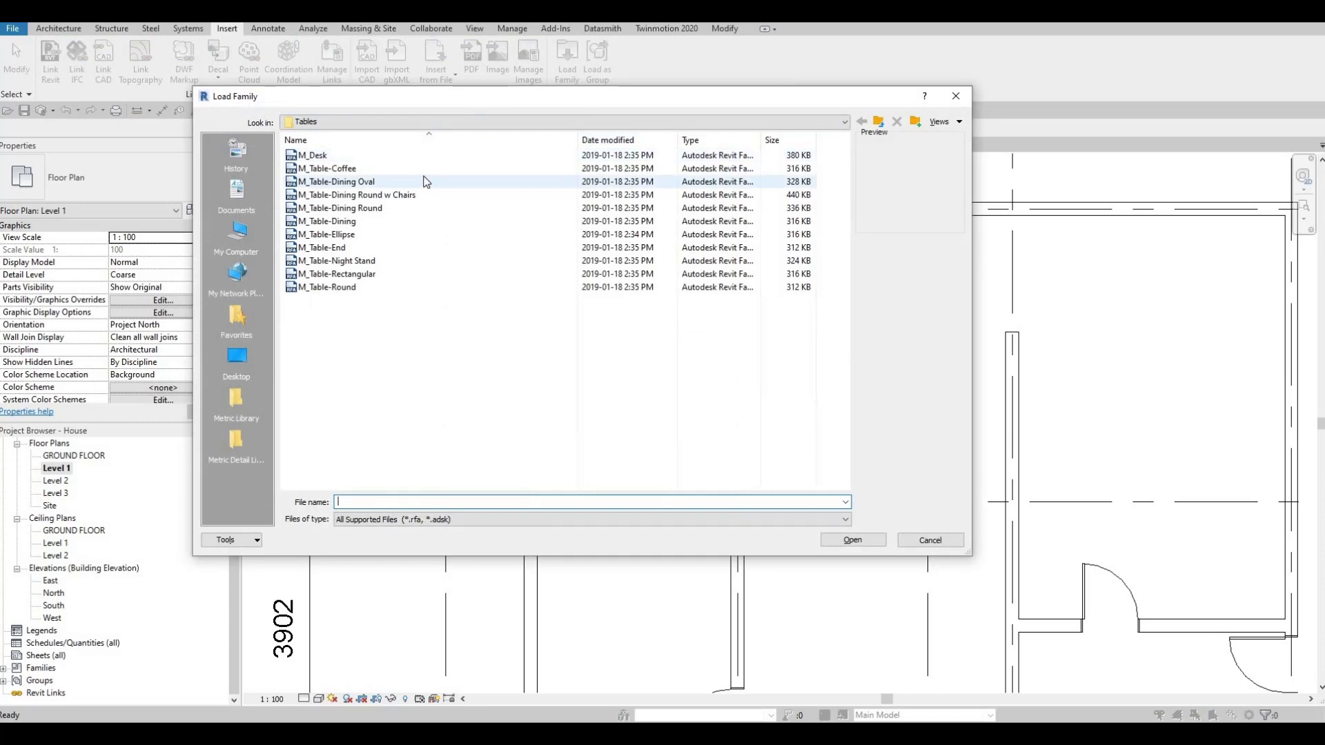
{"action": "left_click", "coordinate": [357, 221]}
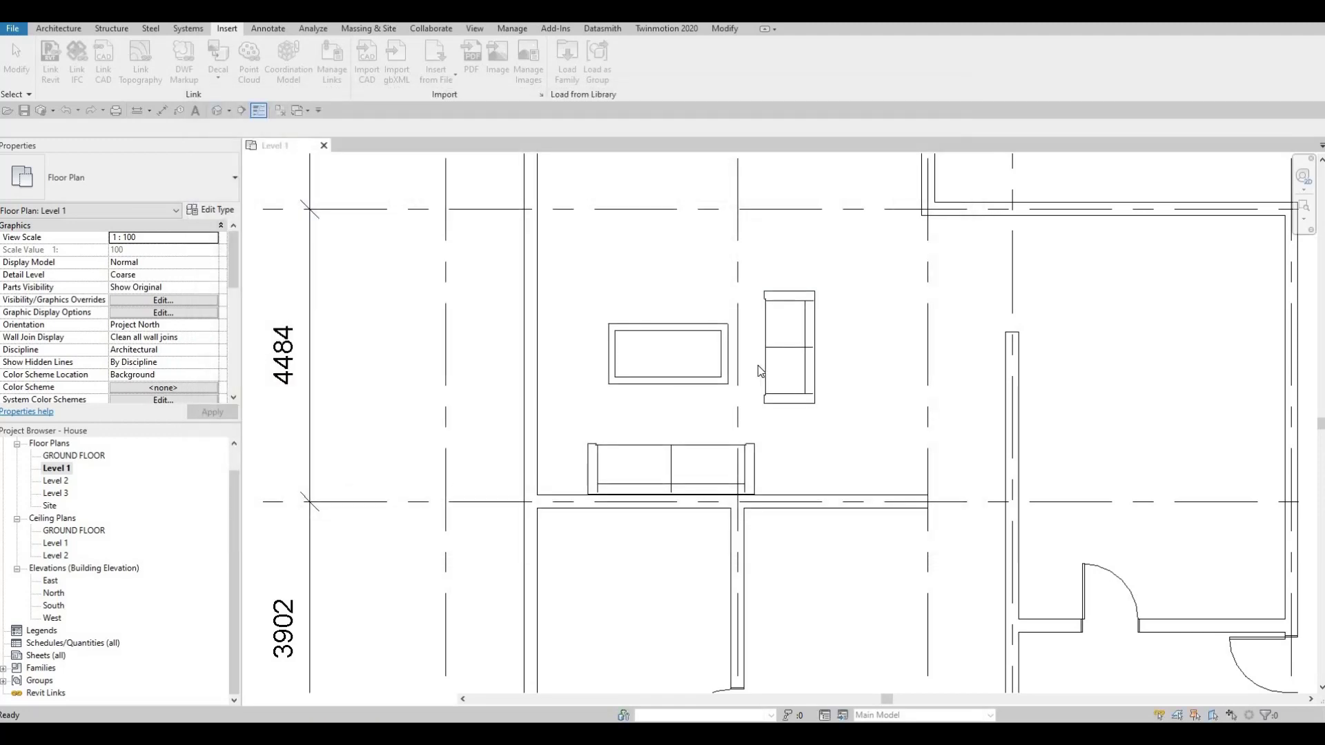
Place an M_Table-Dining 0762 x 2134mm table in the area between grids B and C, about 1700 mm below grid B.
{"action": "key", "text": "c"}
{"action": "key", "text": "m"}
{"action": "middle_click_drag", "start_coordinate": [724, 228], "coordinate": [727, 377]}
{"action": "scroll", "coordinate": [727, 378], "scroll_direction": "down", "scroll_amount": 2}
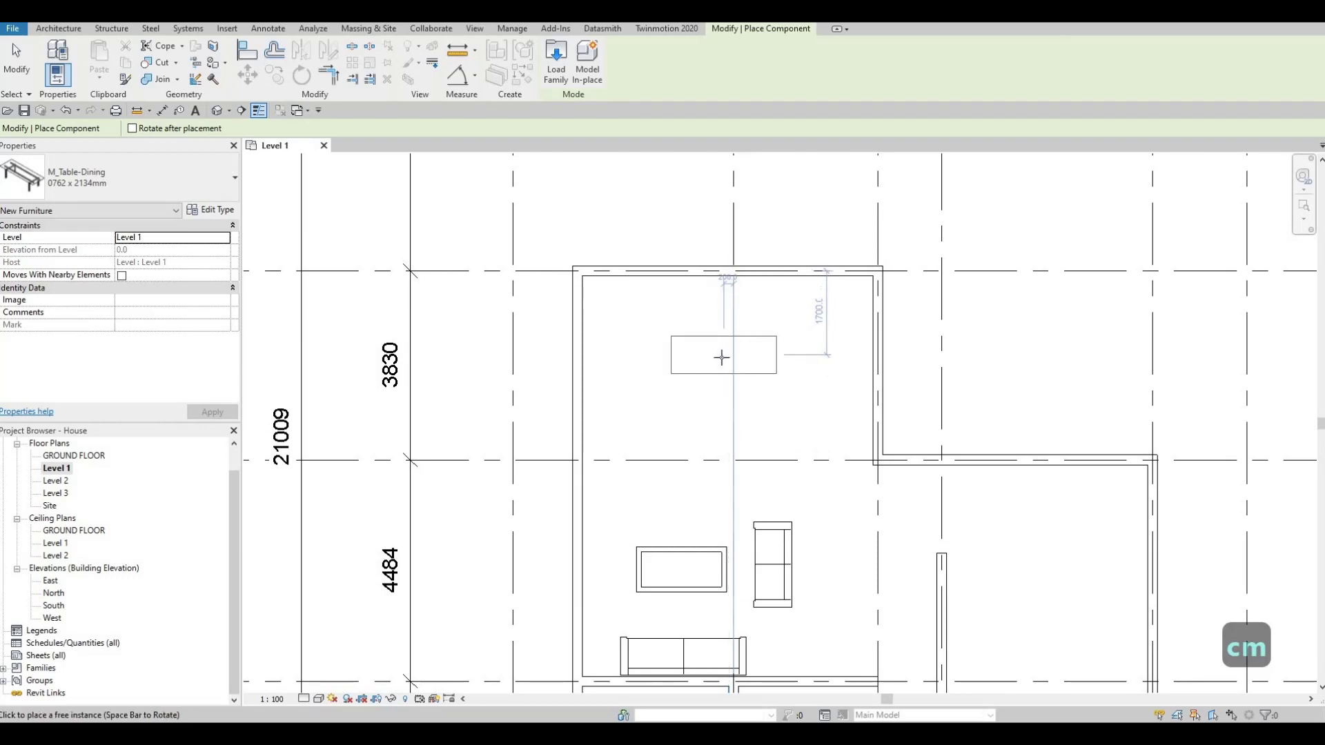
{"action": "left_click", "coordinate": [690, 390]}
{"action": "key", "text": "Escape"}
{"action": "key", "text": "Escape"}
{"action": "key", "text": "Escape"}
{"action": "scroll", "coordinate": [690, 390], "scroll_direction": "up", "scroll_amount": 2}
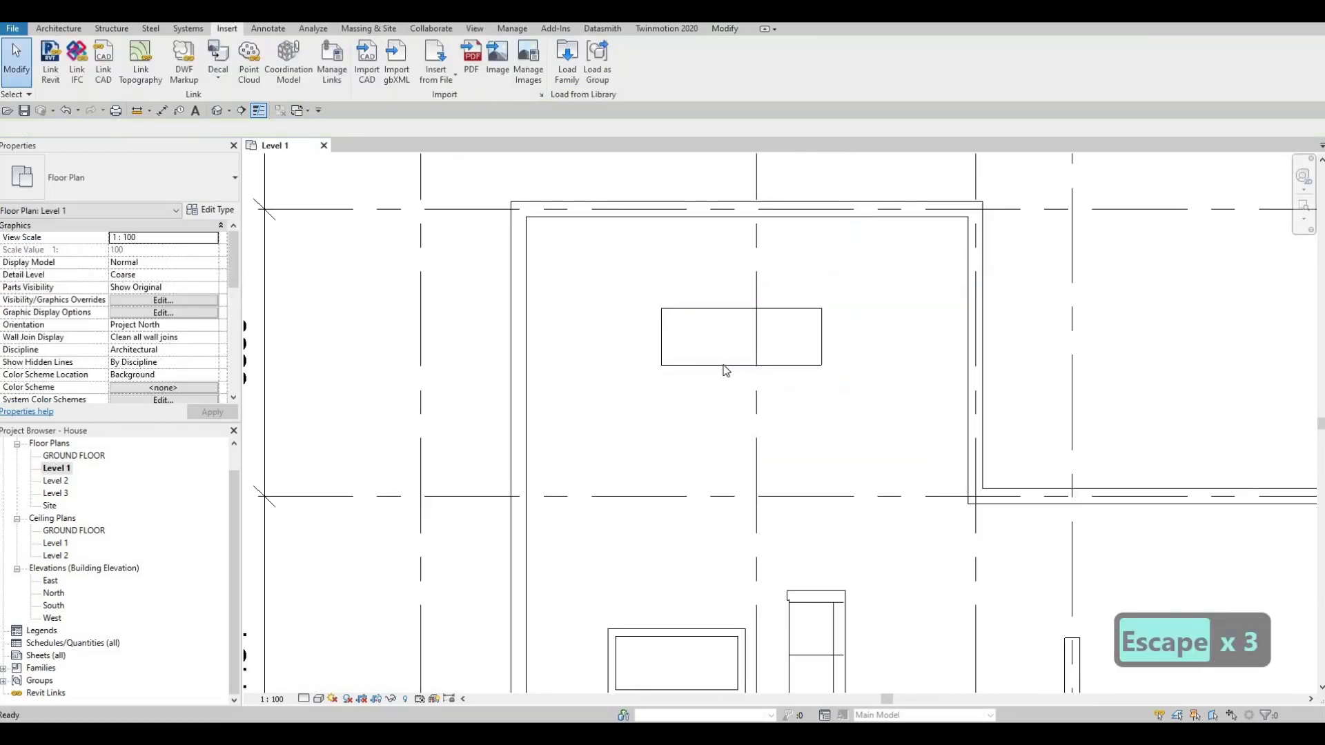
Change the dining table's type to 0915 x 1830mm and move it to about 1500 mm below grid B and 3400 mm from the wall opposite grid 1.
{"action": "left_click", "coordinate": [725, 364]}
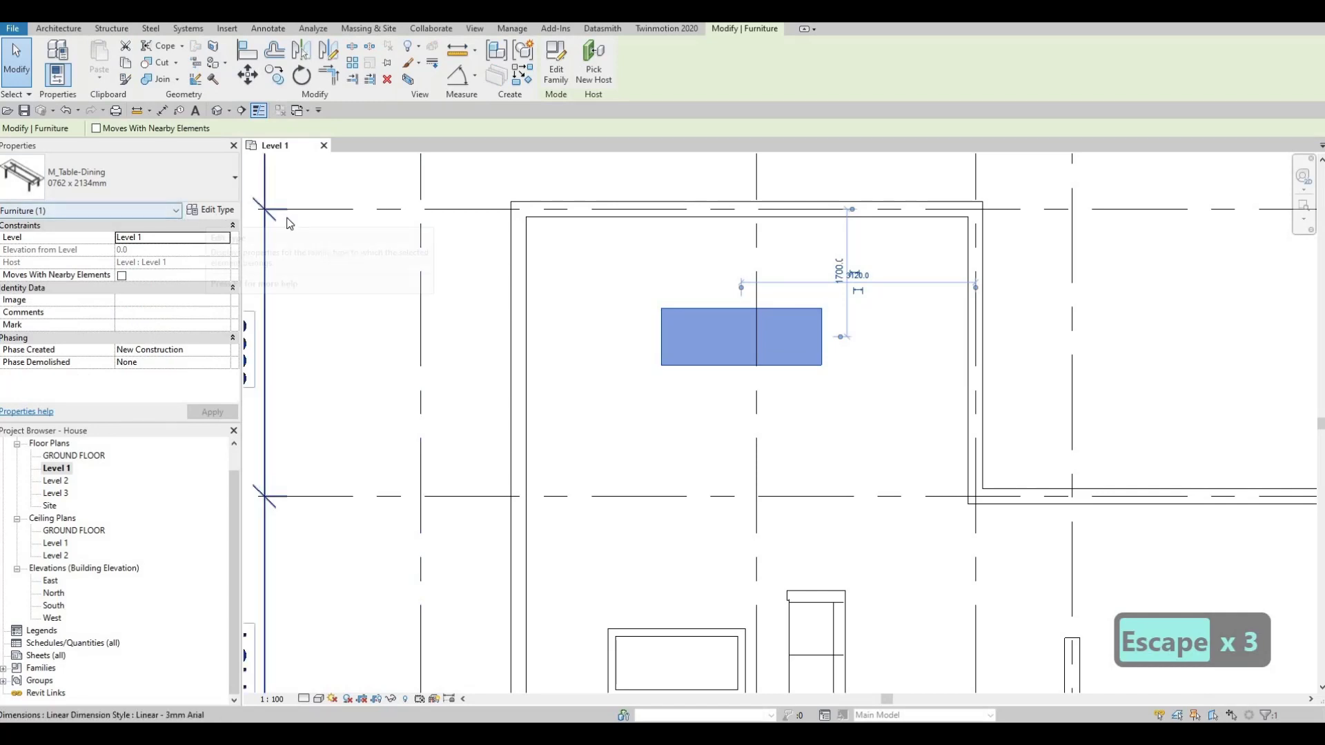
{"action": "left_click", "coordinate": [210, 210]}
{"action": "key", "text": "Escape"}
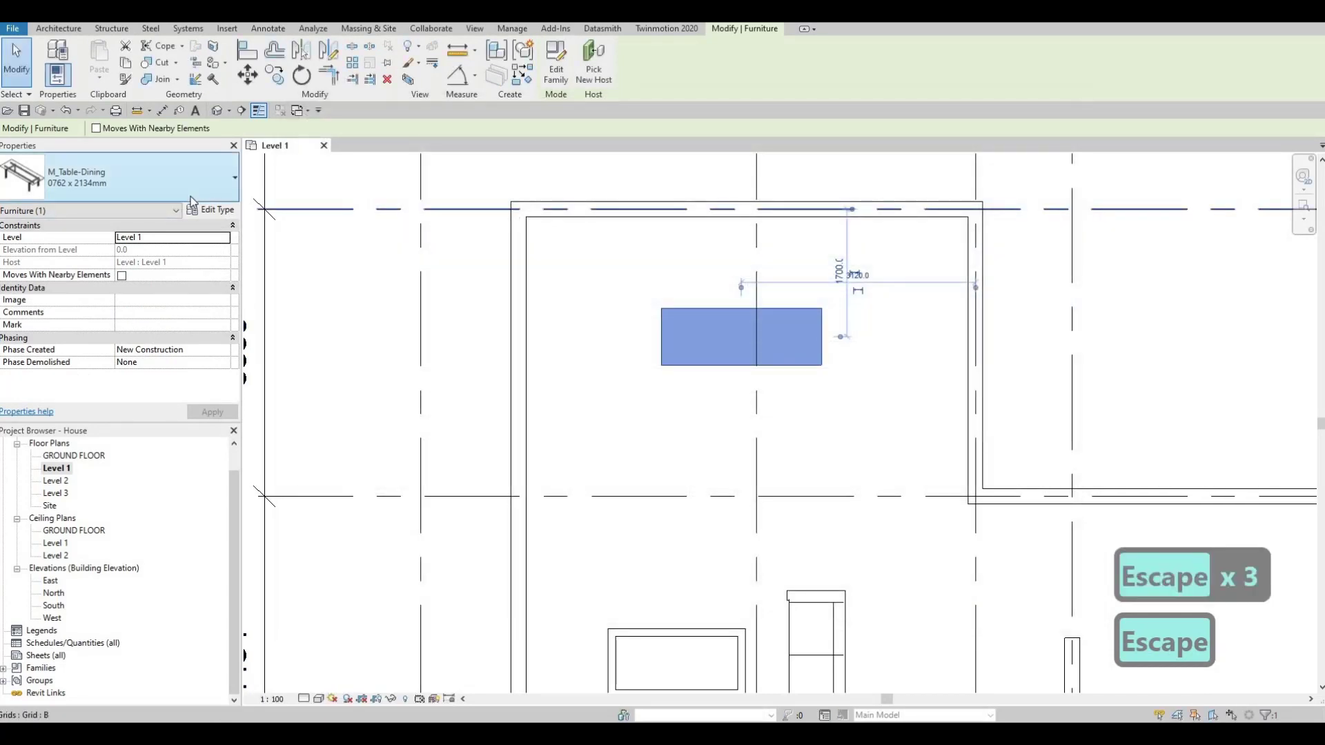
{"action": "left_click", "coordinate": [125, 178]}
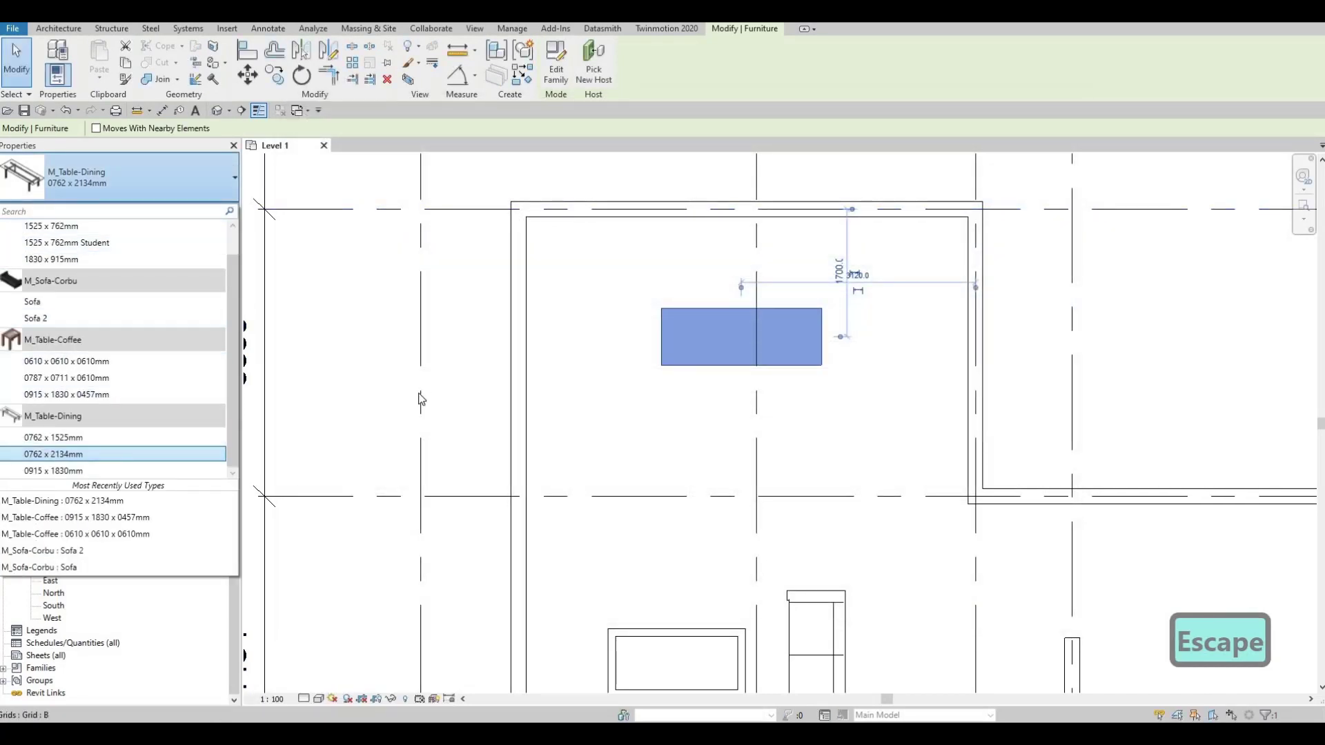
{"action": "left_click", "coordinate": [131, 470]}
{"action": "key", "text": "Escape"}
{"action": "key", "text": "Escape"}
{"action": "middle_click_drag", "start_coordinate": [724, 419], "coordinate": [718, 387]}
{"action": "left_click_drag", "start_coordinate": [651, 307], "coordinate": [646, 292]}
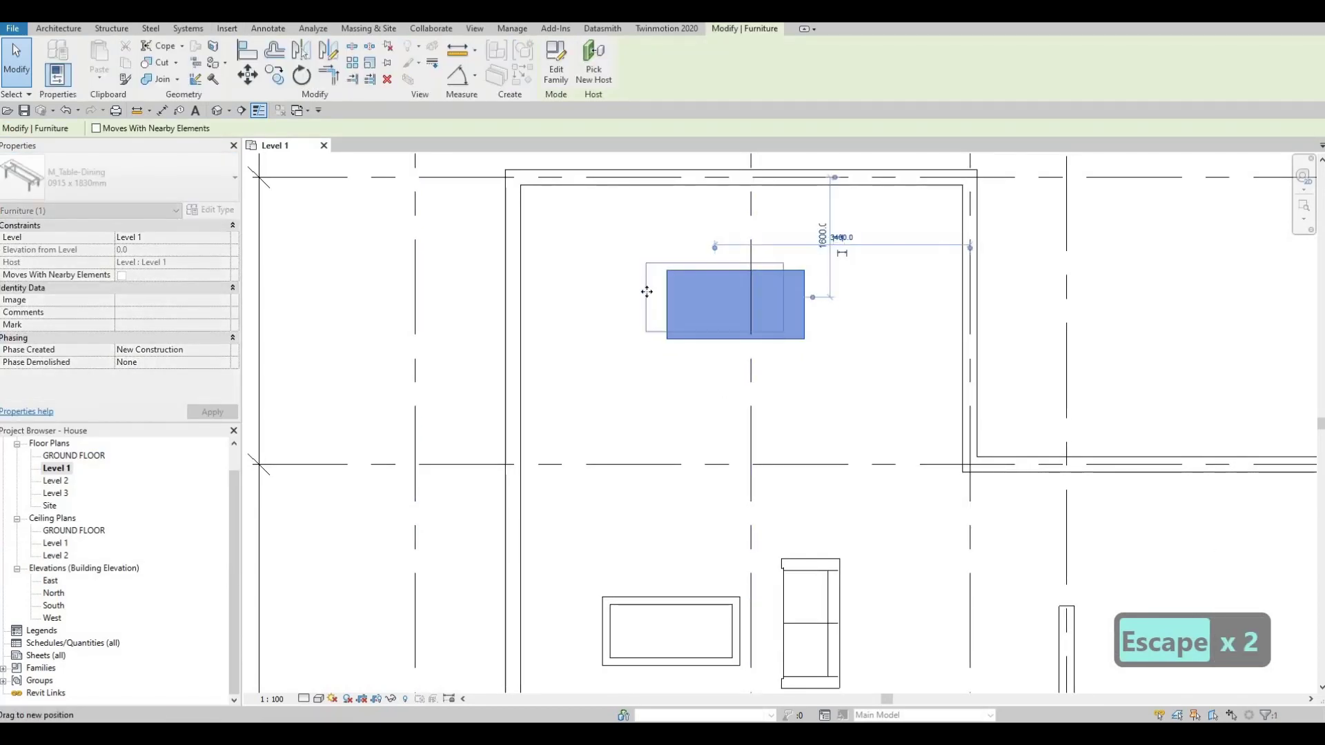
Duplicate the dining table's type as DINING and set its width to 1000 and length to 2500.
{"action": "left_click", "coordinate": [206, 211]}
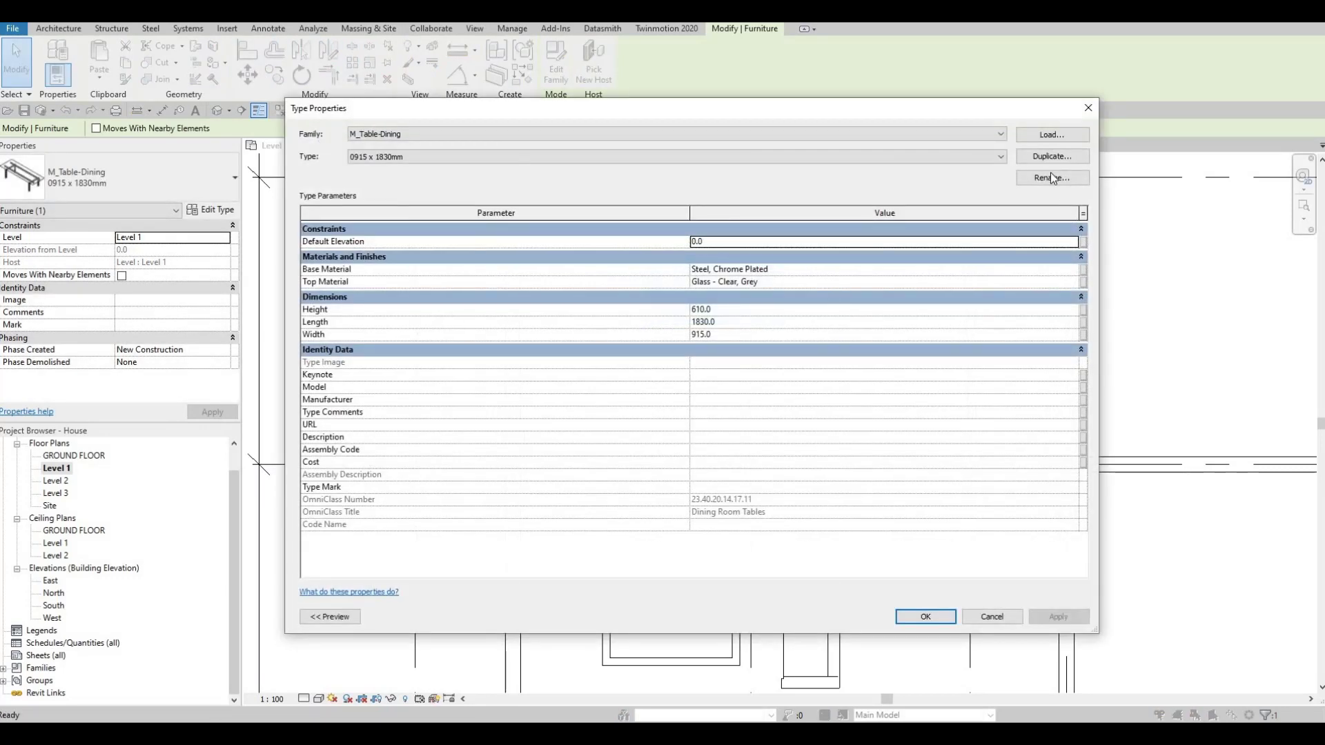
{"action": "left_click", "coordinate": [1045, 155]}
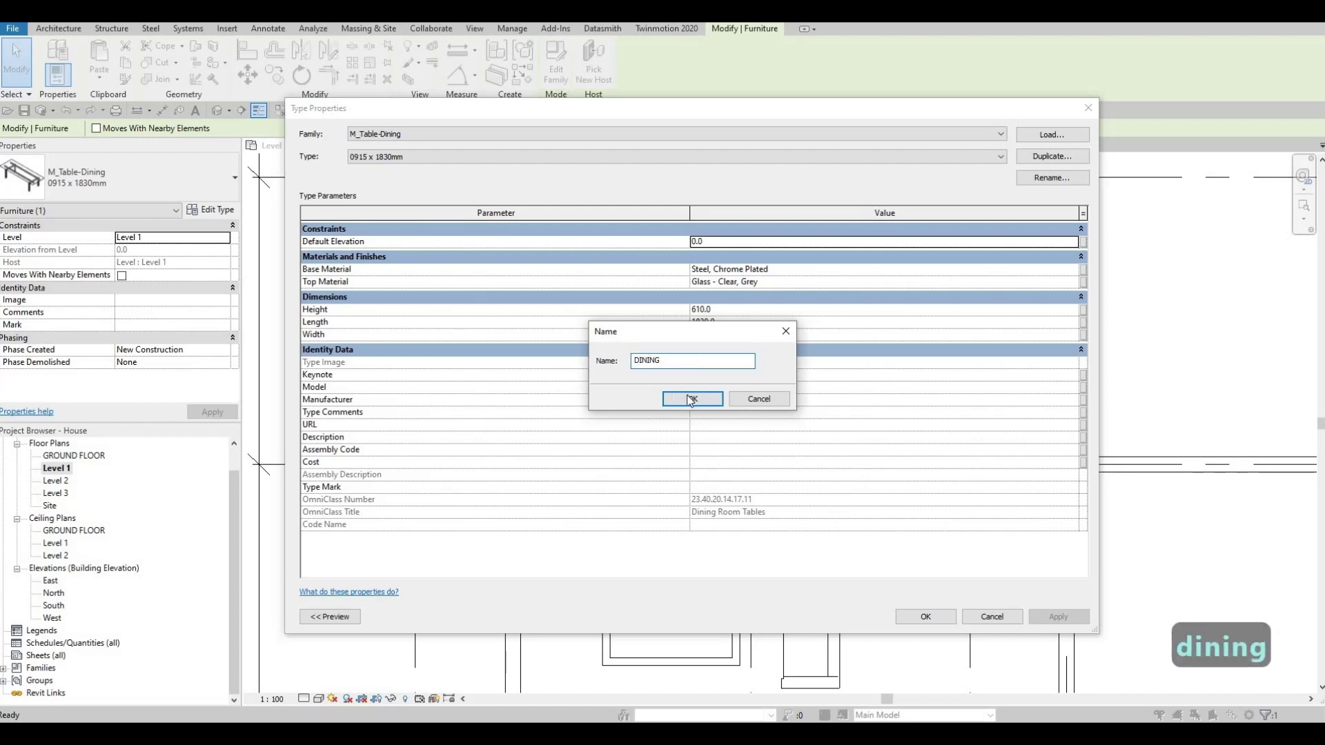
{"action": "key", "text": "Return"}
{"action": "left_click", "coordinate": [746, 336]}
{"action": "type", "text": "1000"}
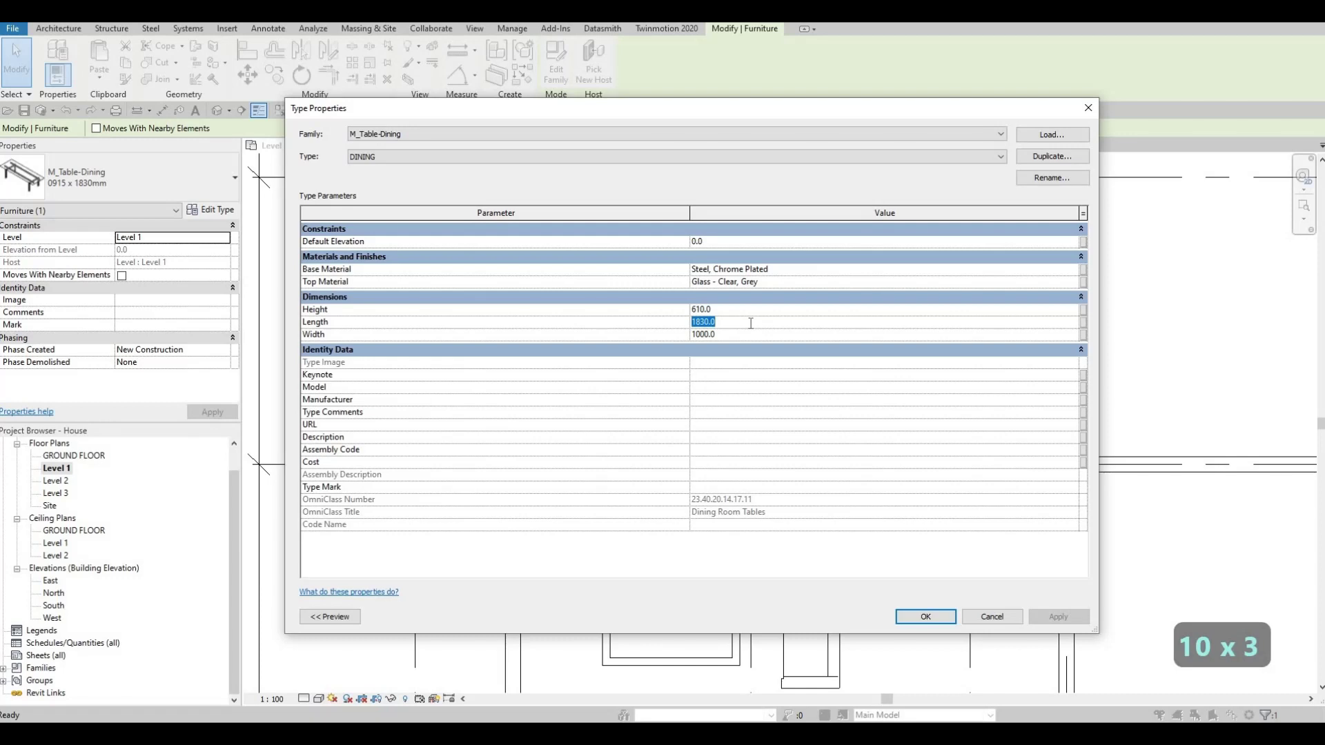
{"action": "type", "text": "2500"}
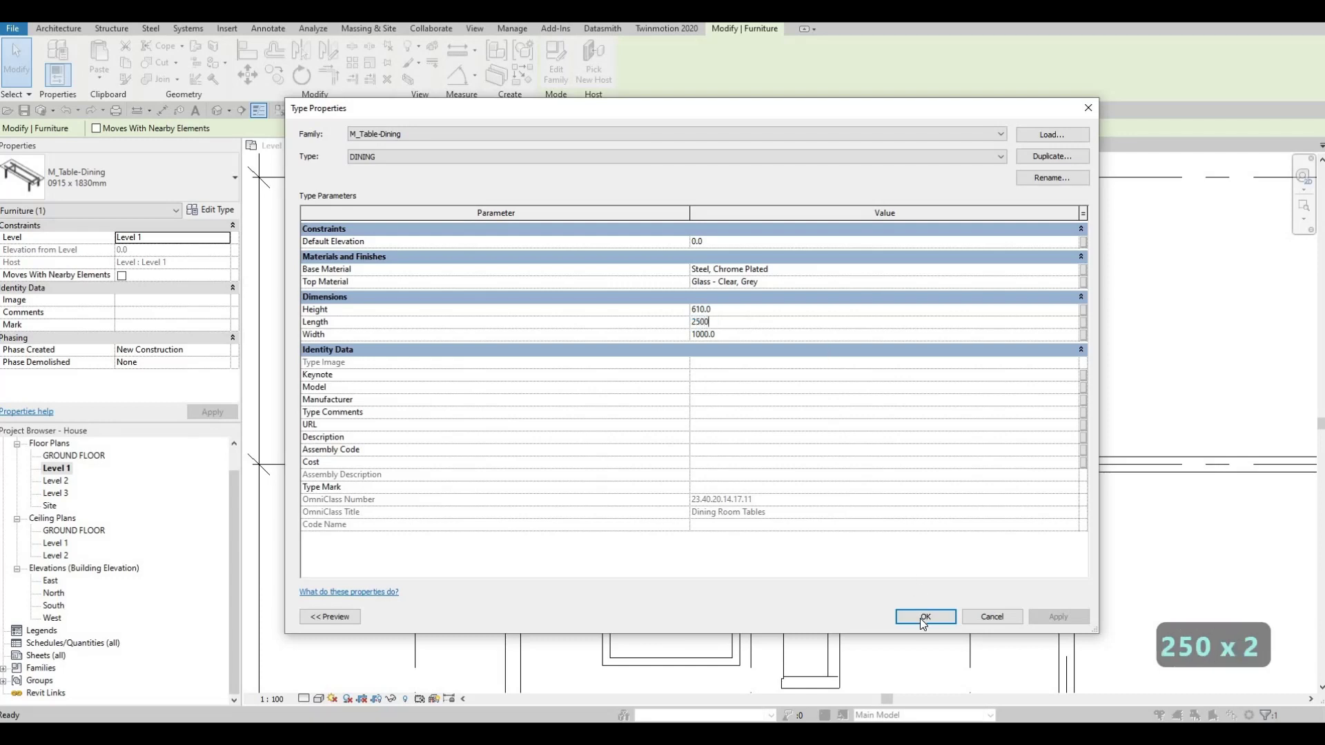
{"action": "left_click", "coordinate": [924, 616]}
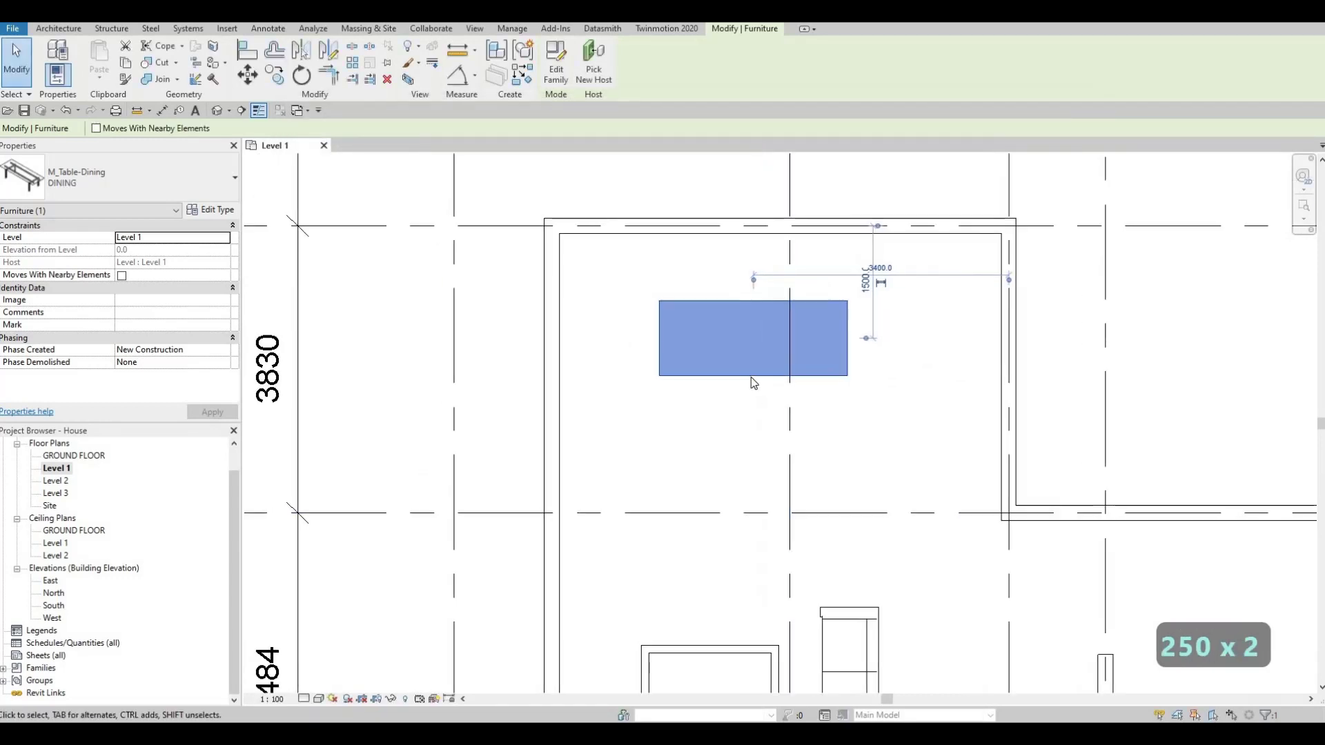
{"action": "key", "text": "Escape"}
{"action": "left_click", "coordinate": [759, 378]}
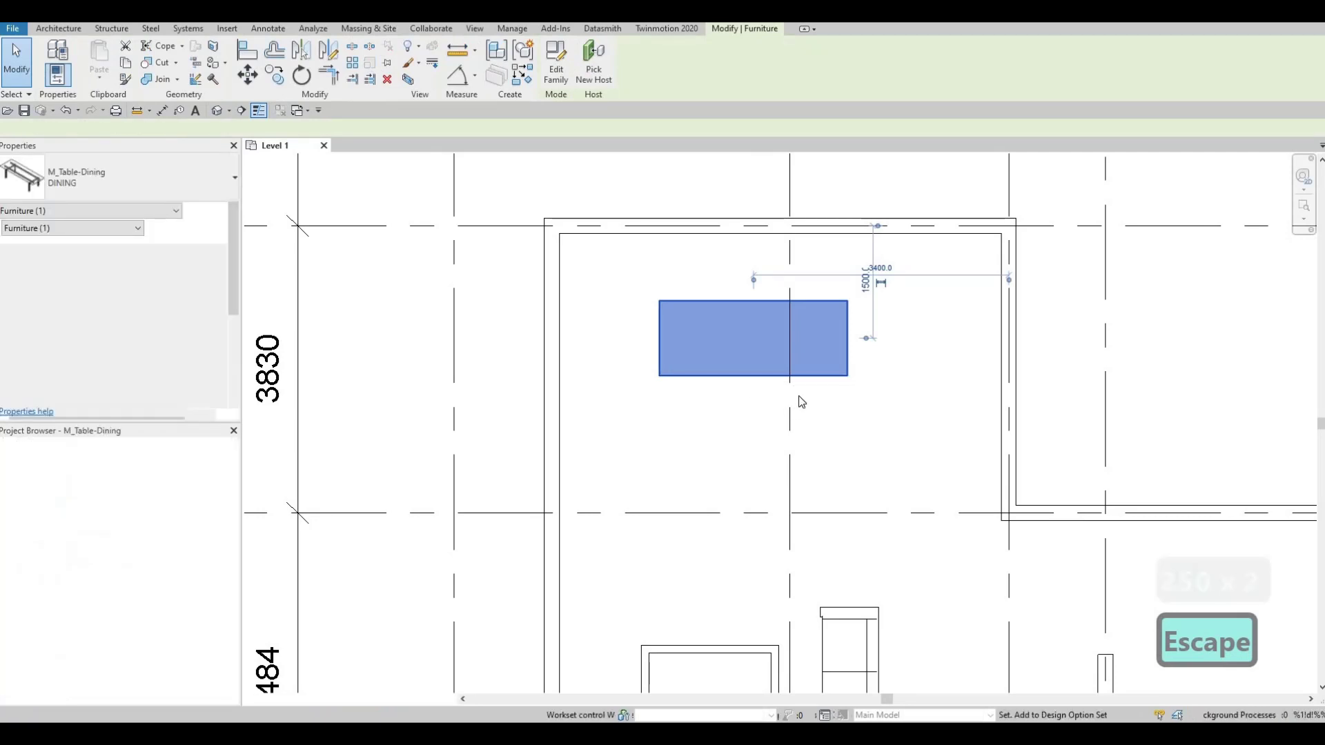
{"action": "double_click", "coordinate": [795, 378]}
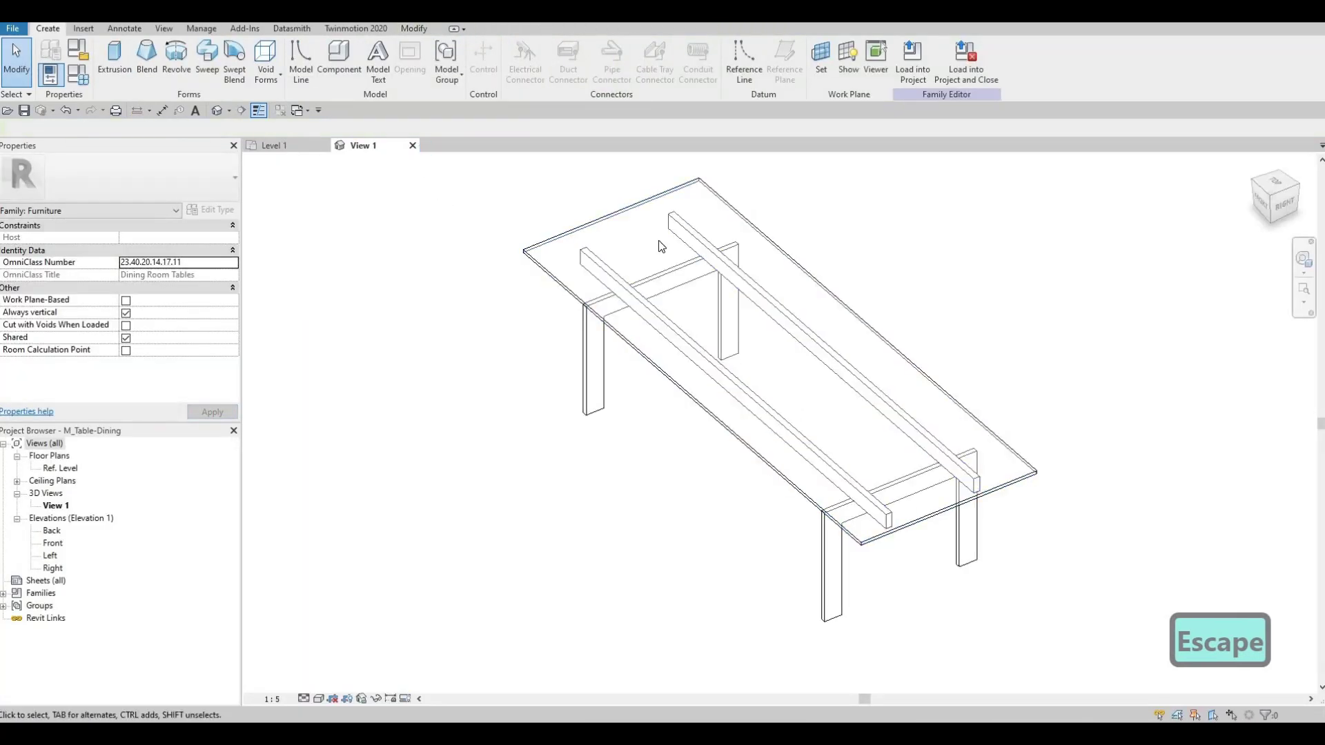
{"action": "left_click", "coordinate": [412, 145]}
{"action": "left_click", "coordinate": [686, 379]}
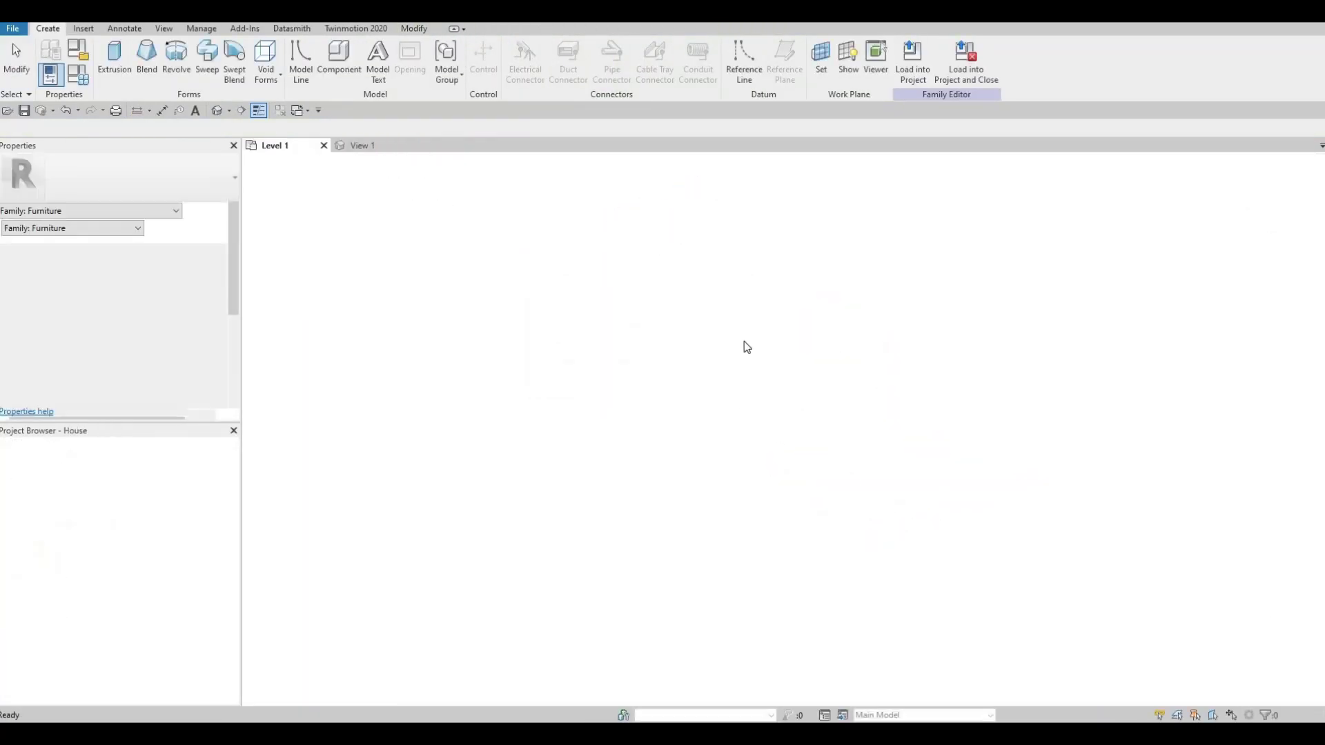
{"action": "key", "text": "Escape"}
Move the dining table to about 1600 mm below grid B and 3100 mm from the wall opposite grid 1.
{"action": "left_click", "coordinate": [734, 376]}
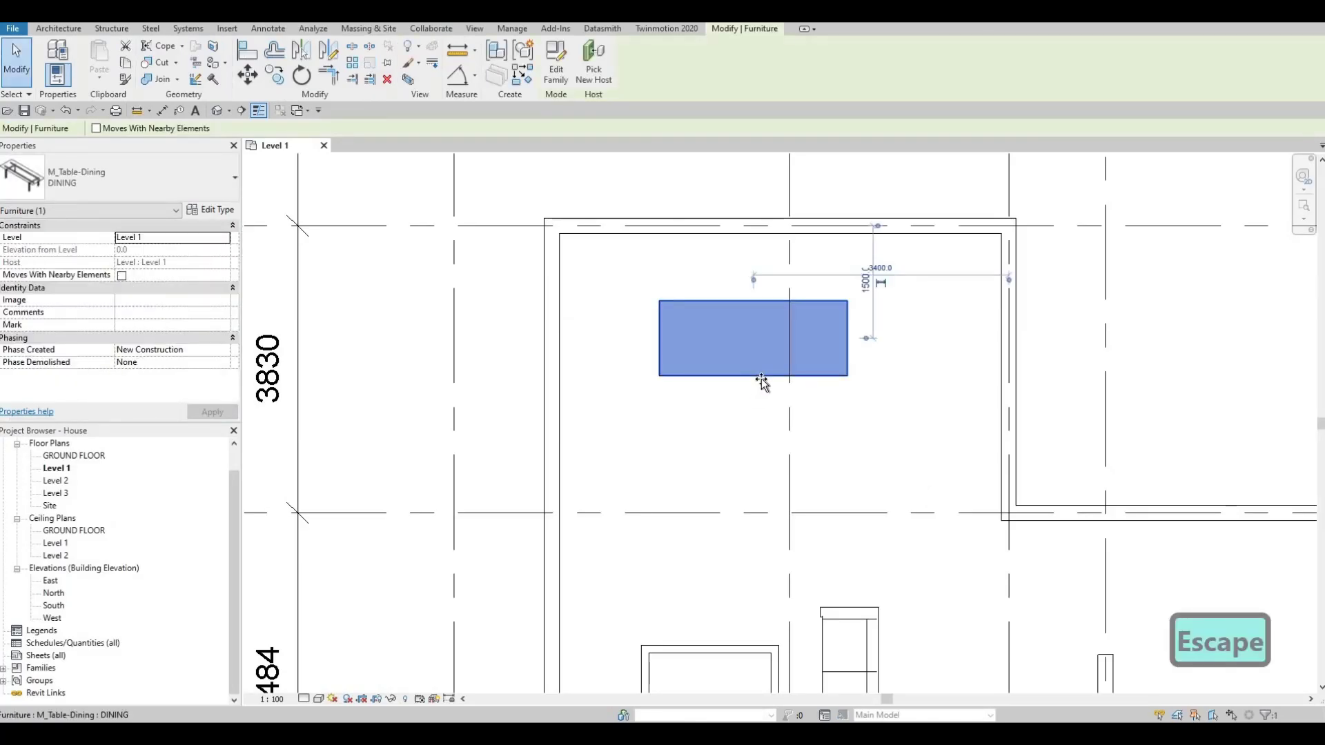
{"action": "key", "text": "Escape"}
{"action": "middle_click_drag", "start_coordinate": [715, 327], "coordinate": [668, 364]}
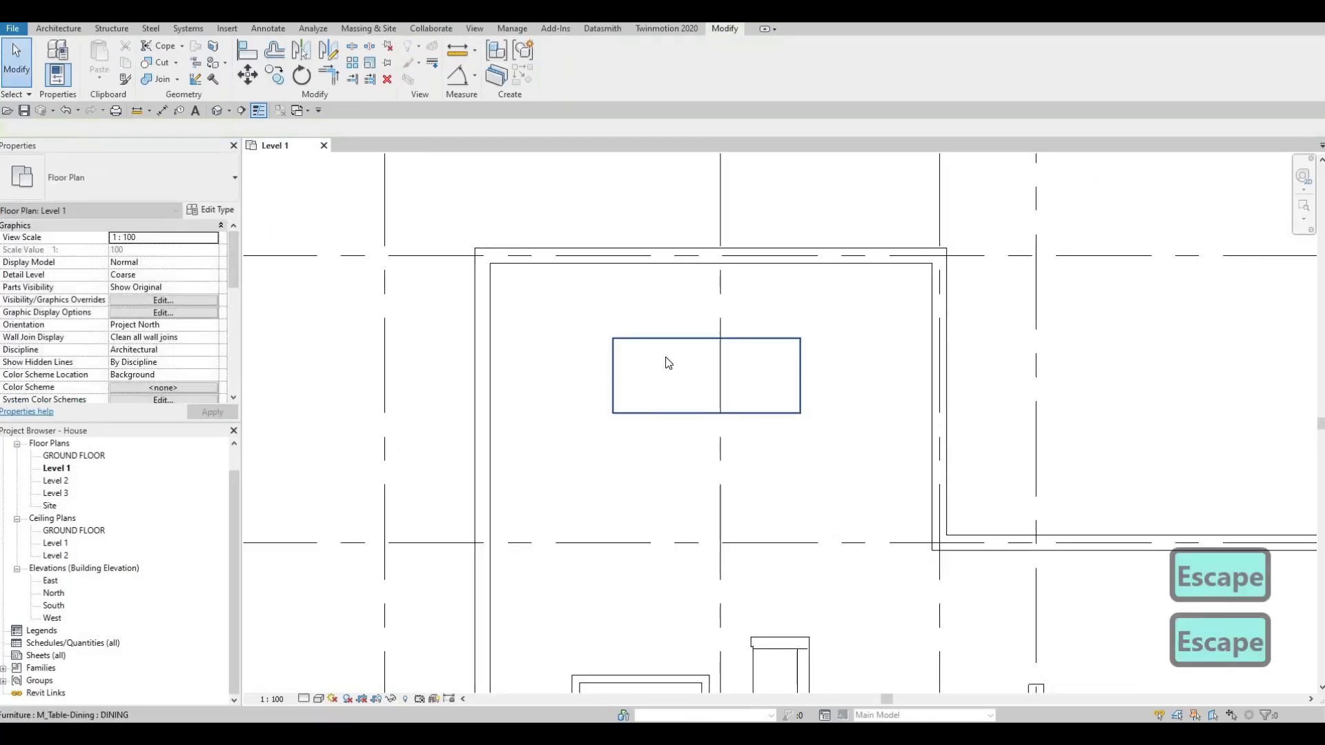
{"action": "key", "text": "Escape"}
{"action": "key", "text": "Escape"}
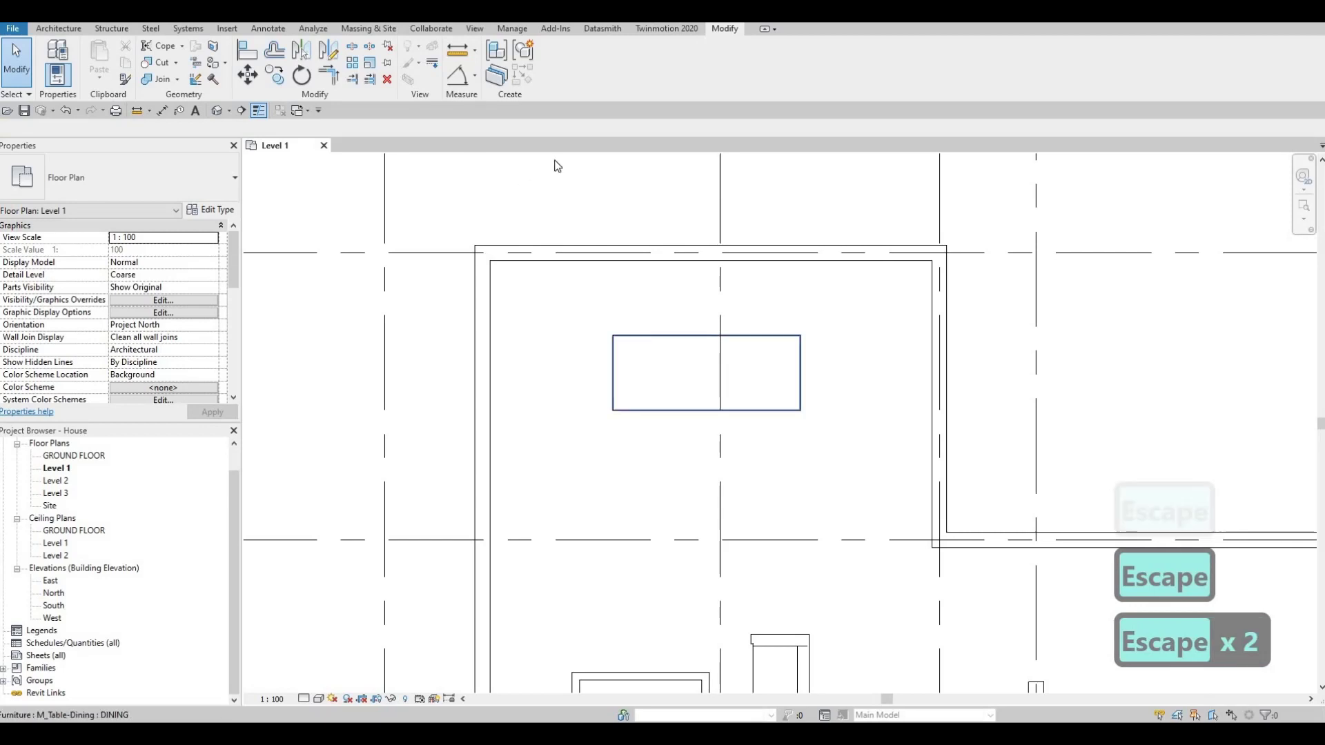
{"action": "left_click", "coordinate": [707, 373]}
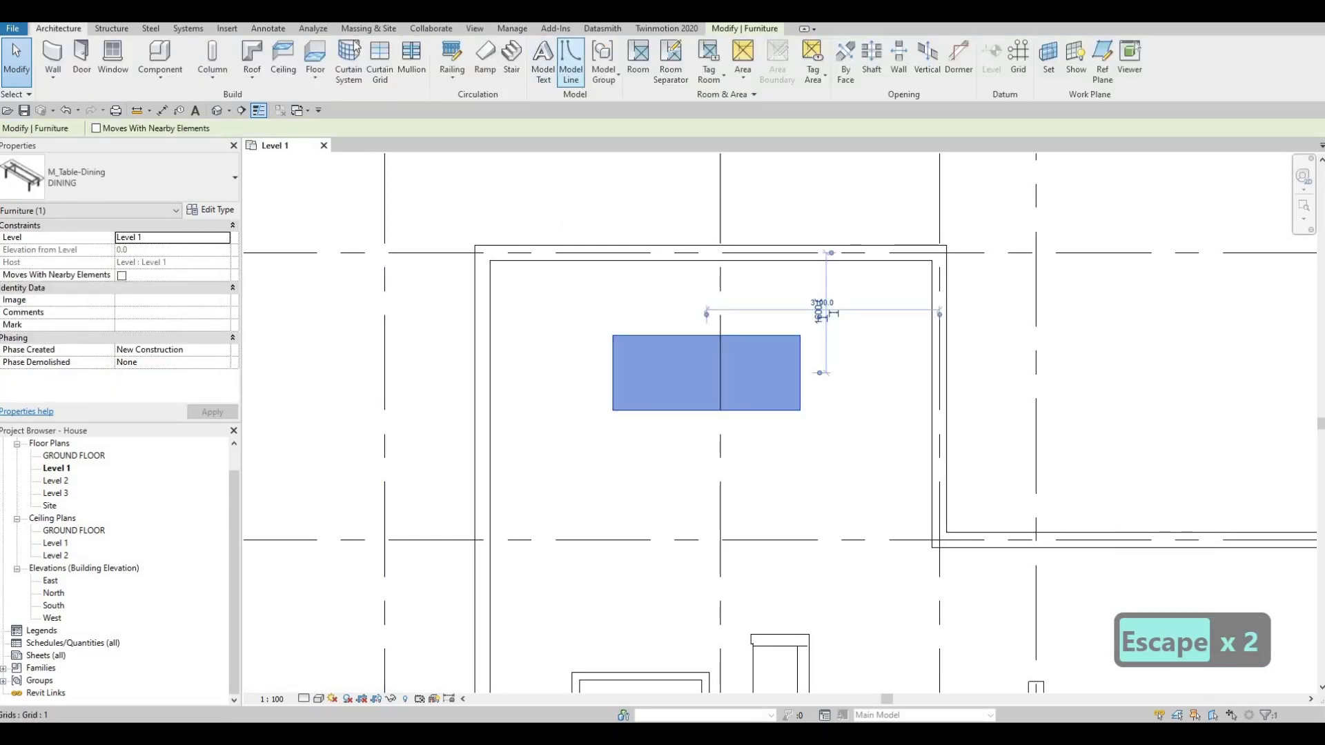
Load the M_Chair-Breuer family from the Seating folder.
{"action": "left_click", "coordinate": [221, 29]}
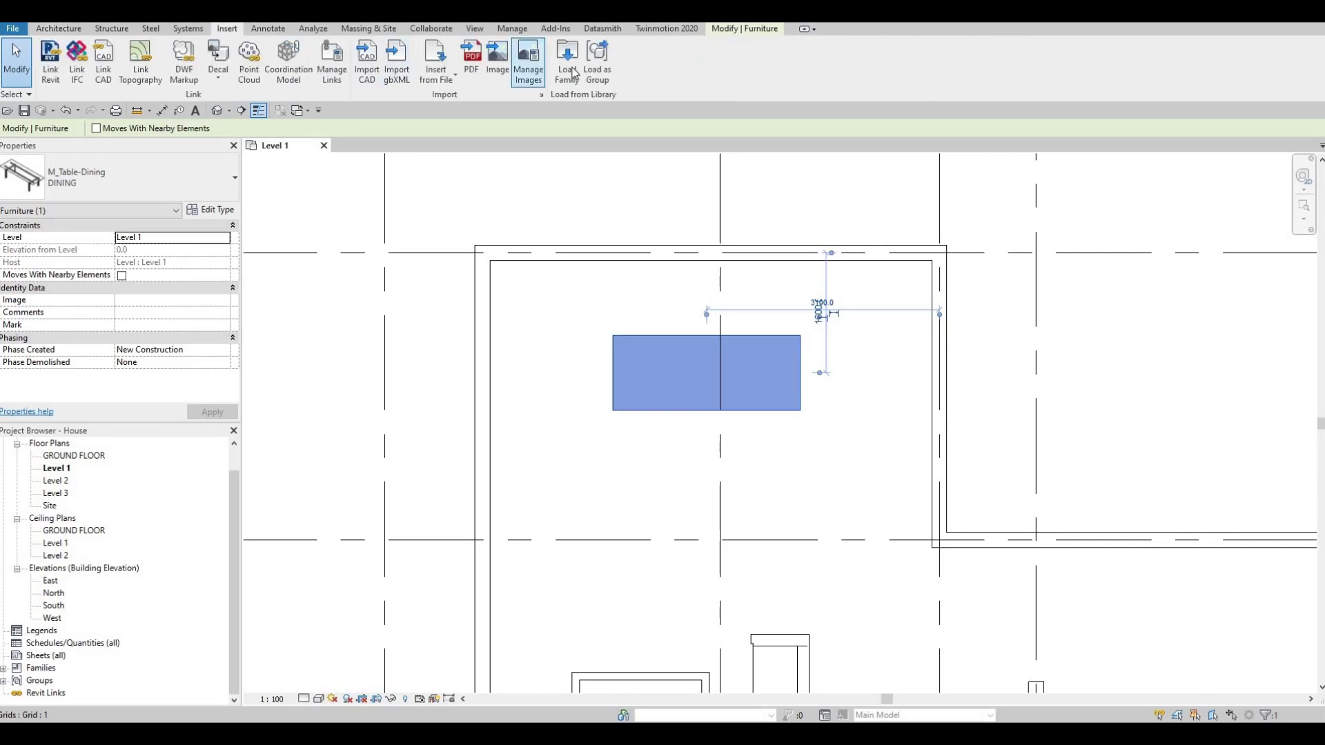
{"action": "left_click", "coordinate": [570, 66]}
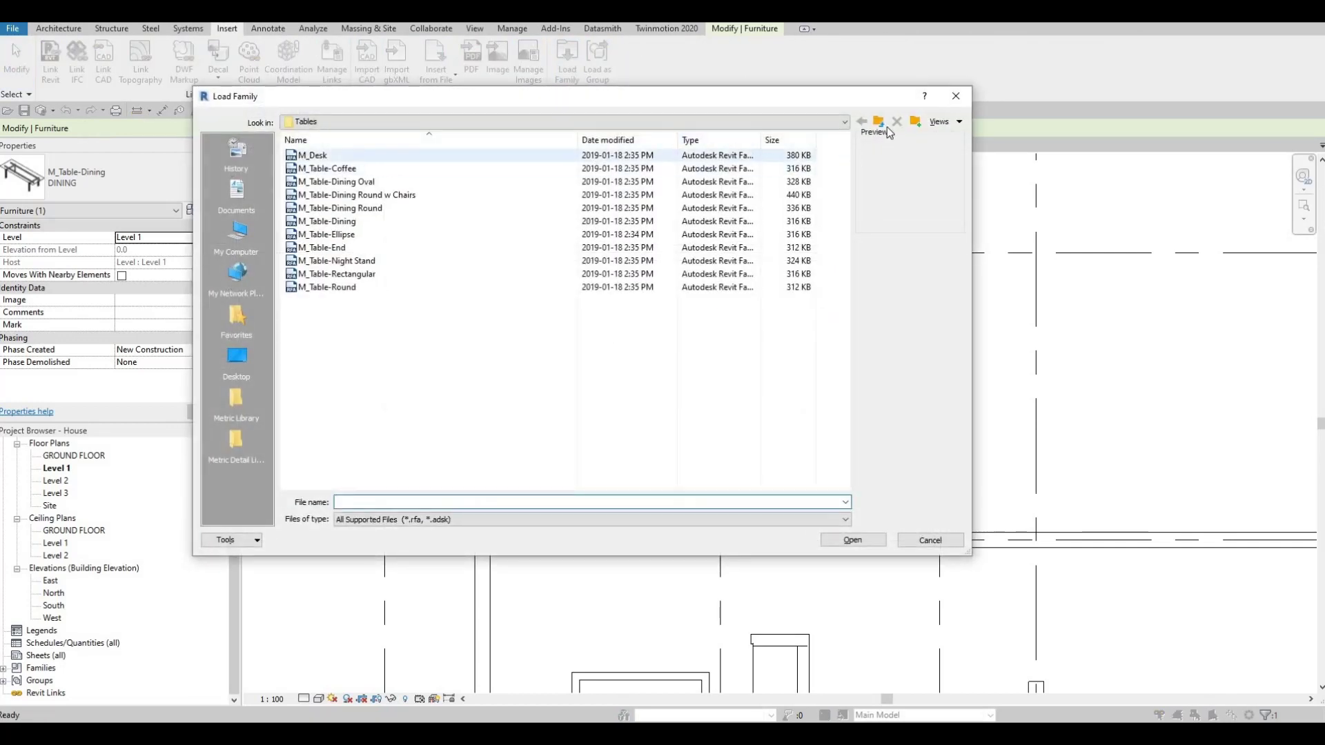
{"action": "left_click", "coordinate": [884, 124]}
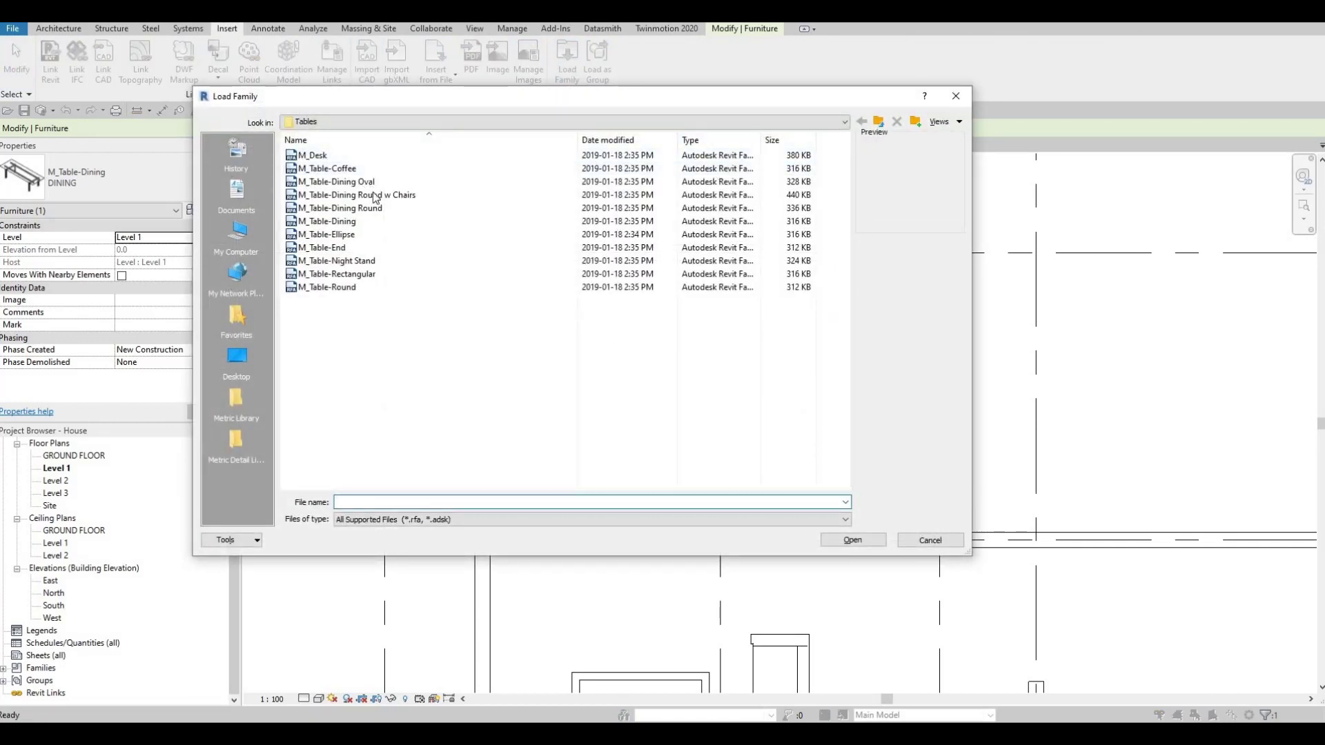
{"action": "double_click", "coordinate": [342, 168]}
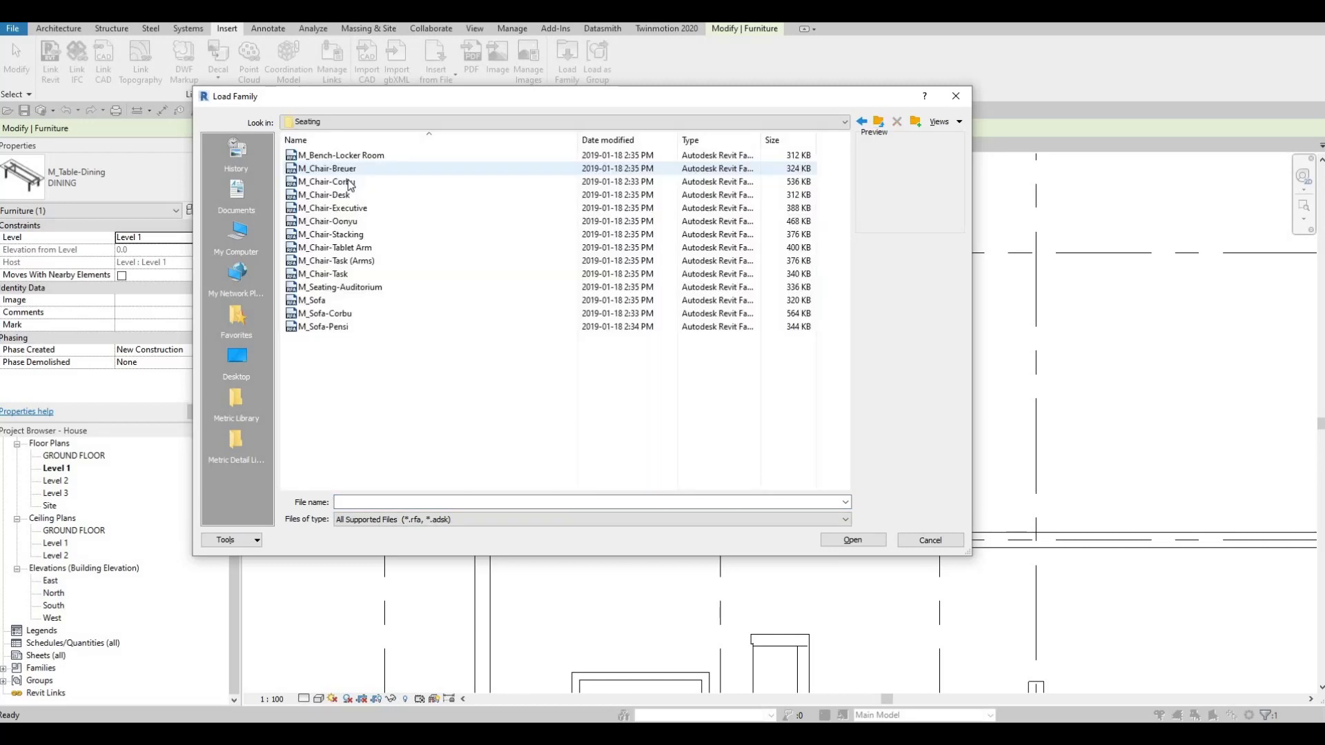
{"action": "left_click", "coordinate": [347, 156]}
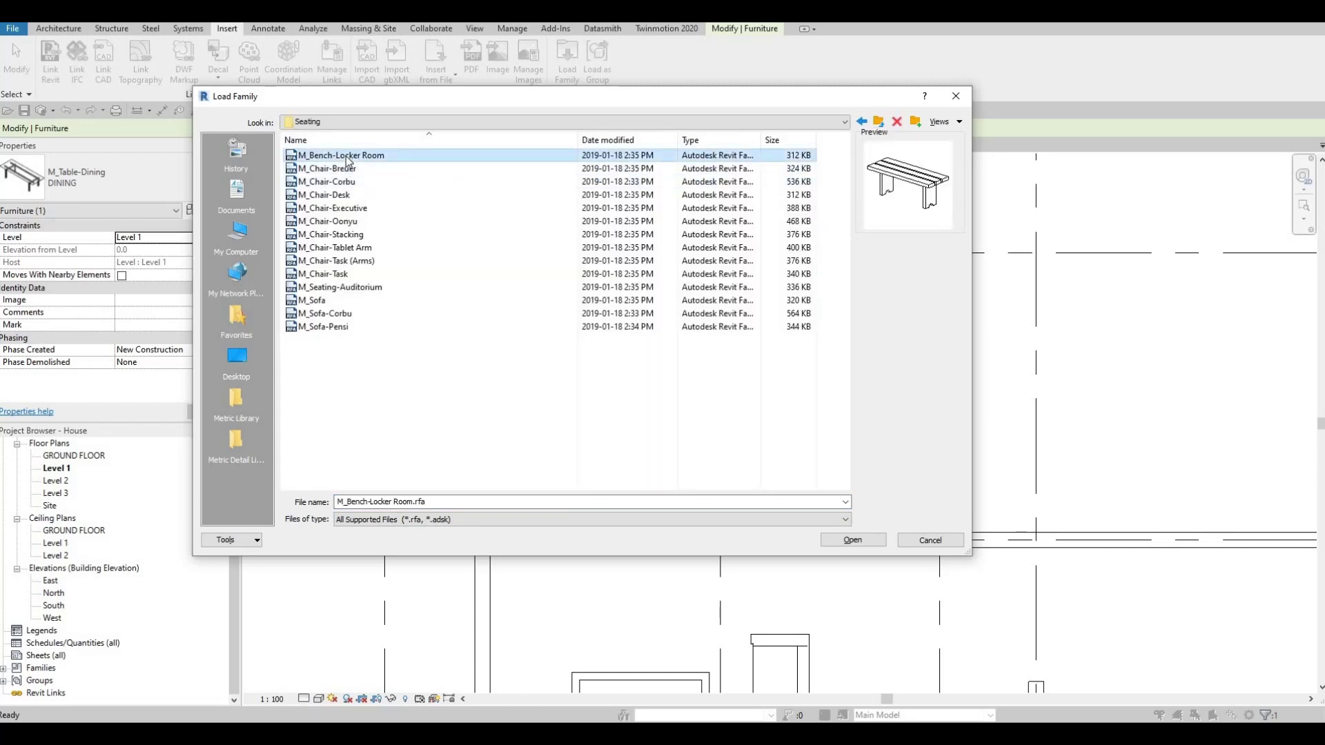
{"action": "key", "text": "Down"}
{"action": "key", "text": "Down"}
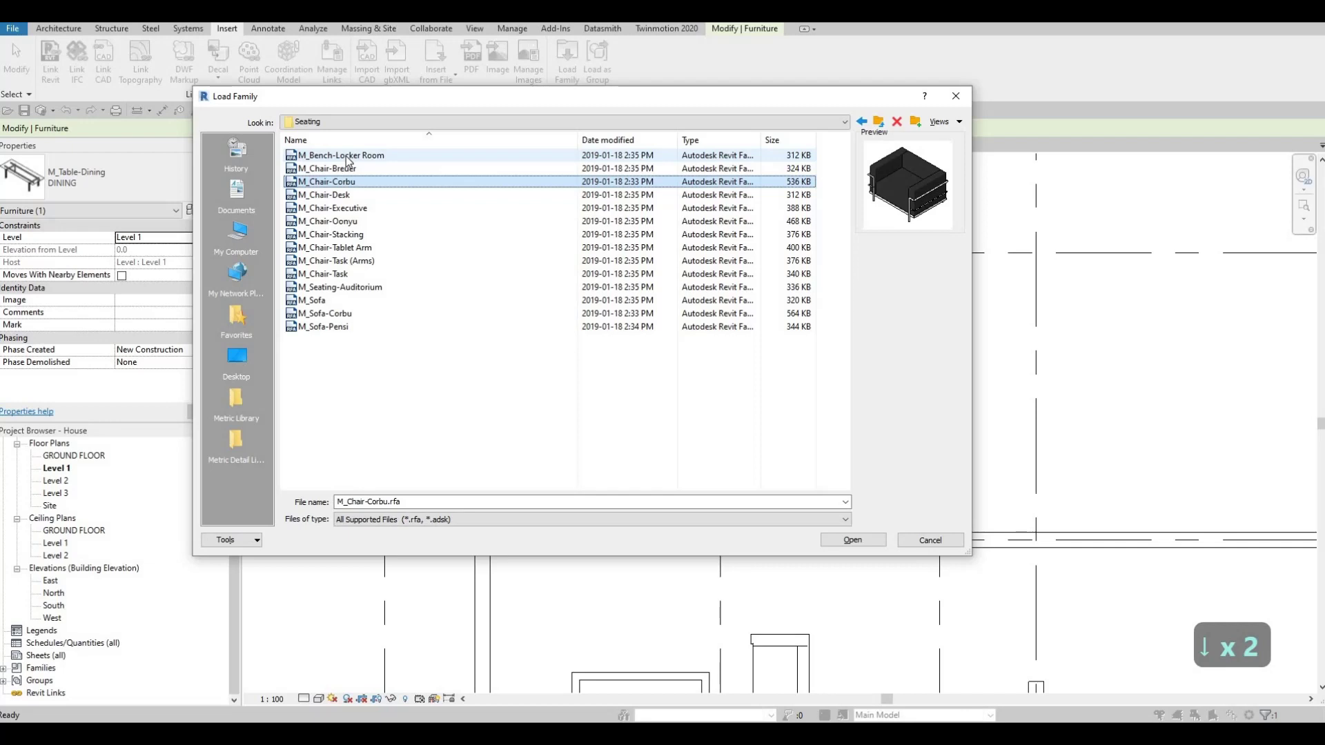
{"action": "left_click", "coordinate": [348, 168]}
{"action": "left_click", "coordinate": [856, 539]}
Place four M_Chair-Breuer chairs in a row along the dining table's upper long edge, with their backs facing away from the table.
{"action": "key", "text": "c"}
{"action": "key", "text": "m"}
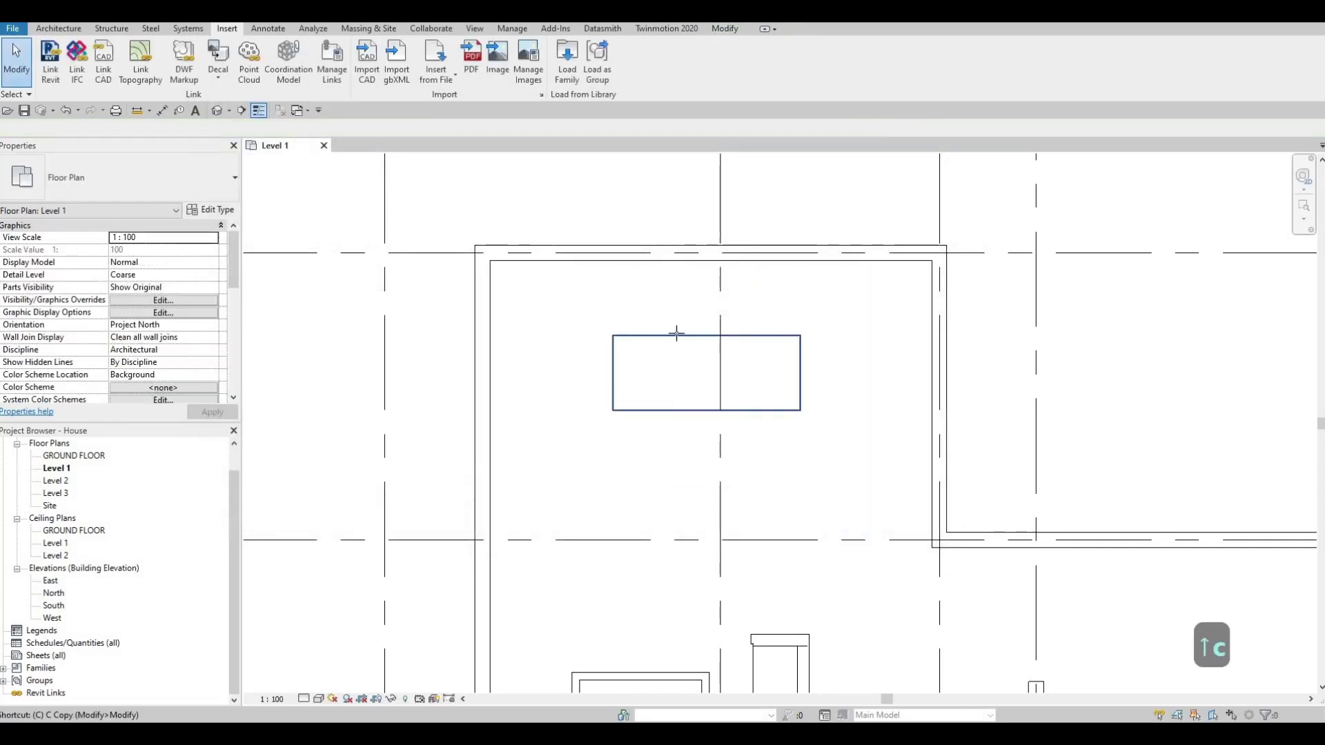
{"action": "scroll", "coordinate": [661, 329], "scroll_direction": "up", "scroll_amount": 1}
{"action": "key", "text": "space"}
{"action": "key", "text": "space"}
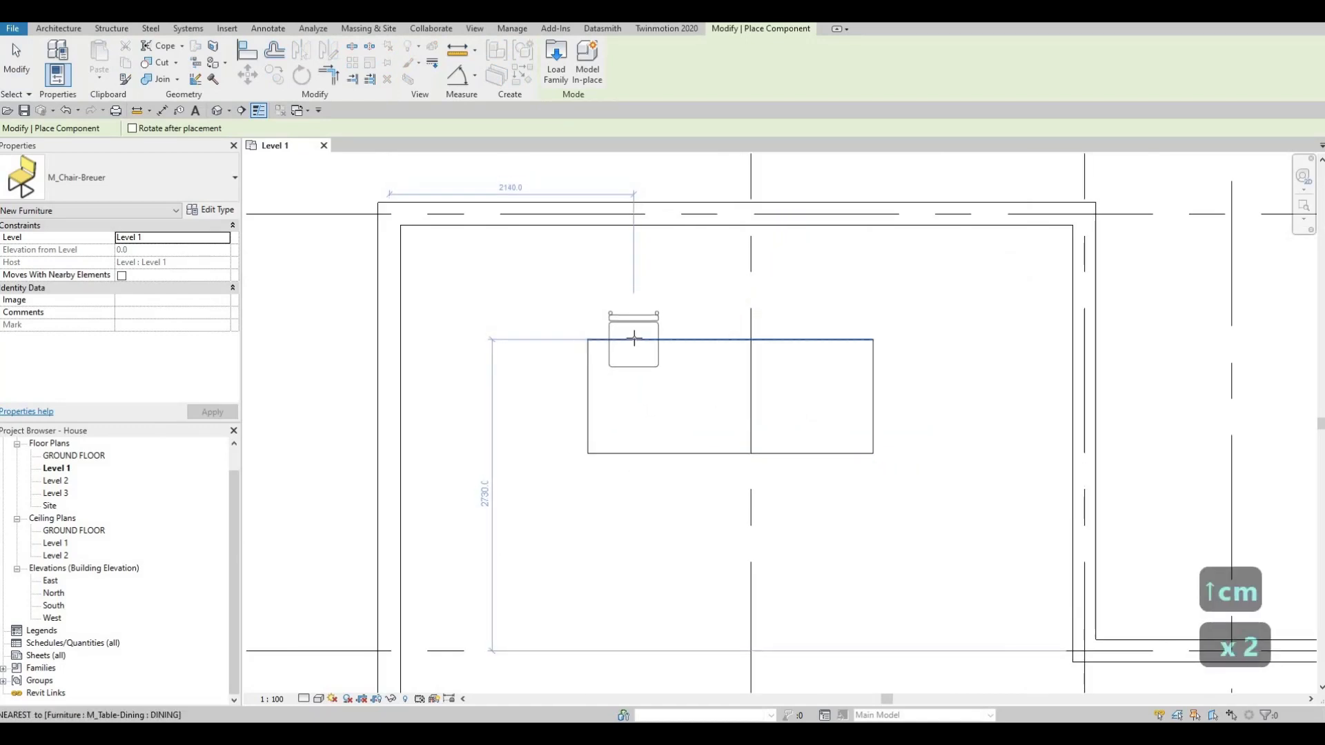
{"action": "left_click", "coordinate": [704, 341]}
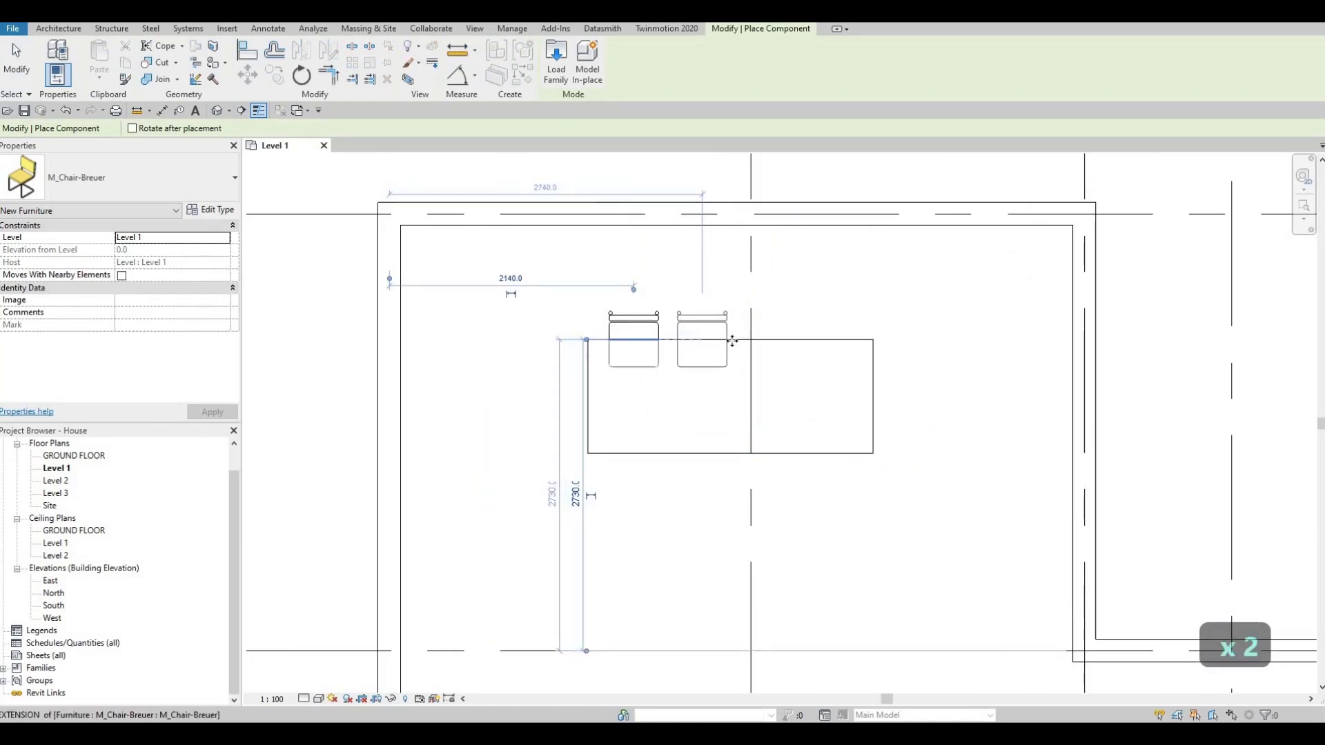
{"action": "left_click", "coordinate": [841, 343]}
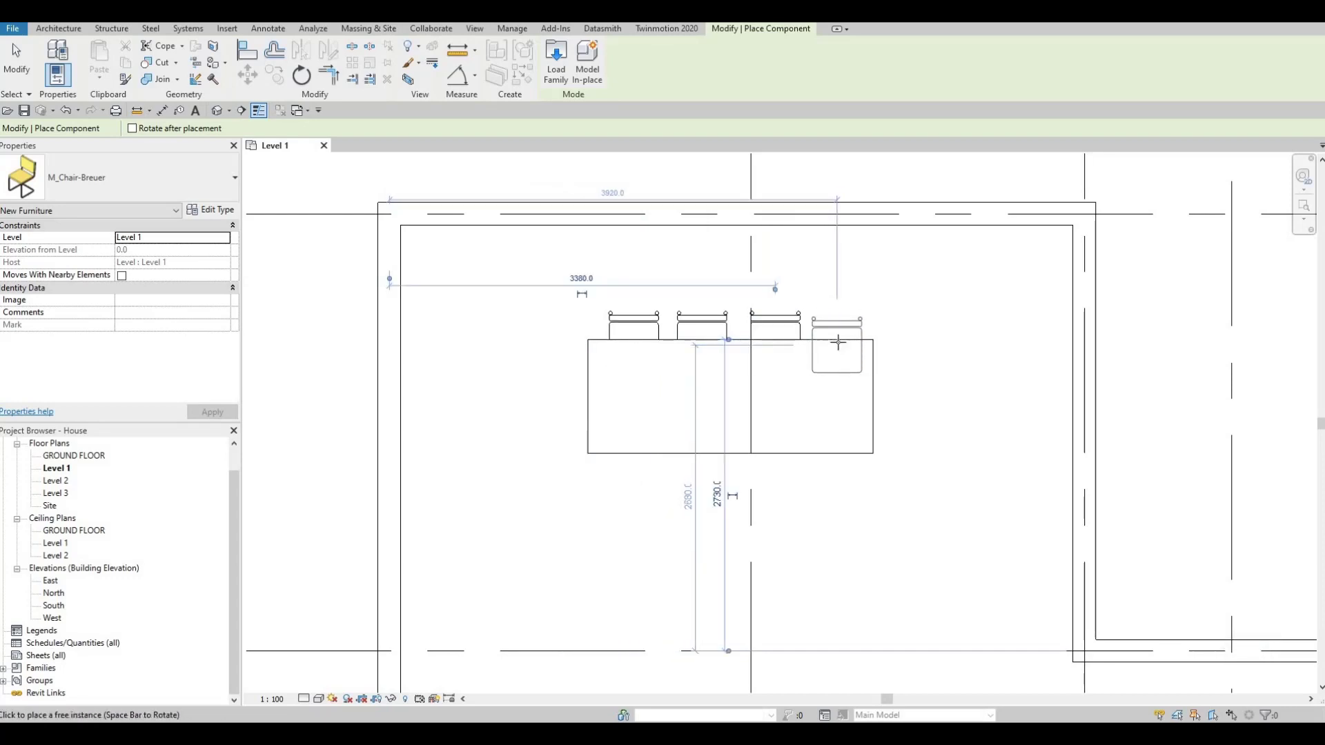
{"action": "left_click", "coordinate": [837, 341]}
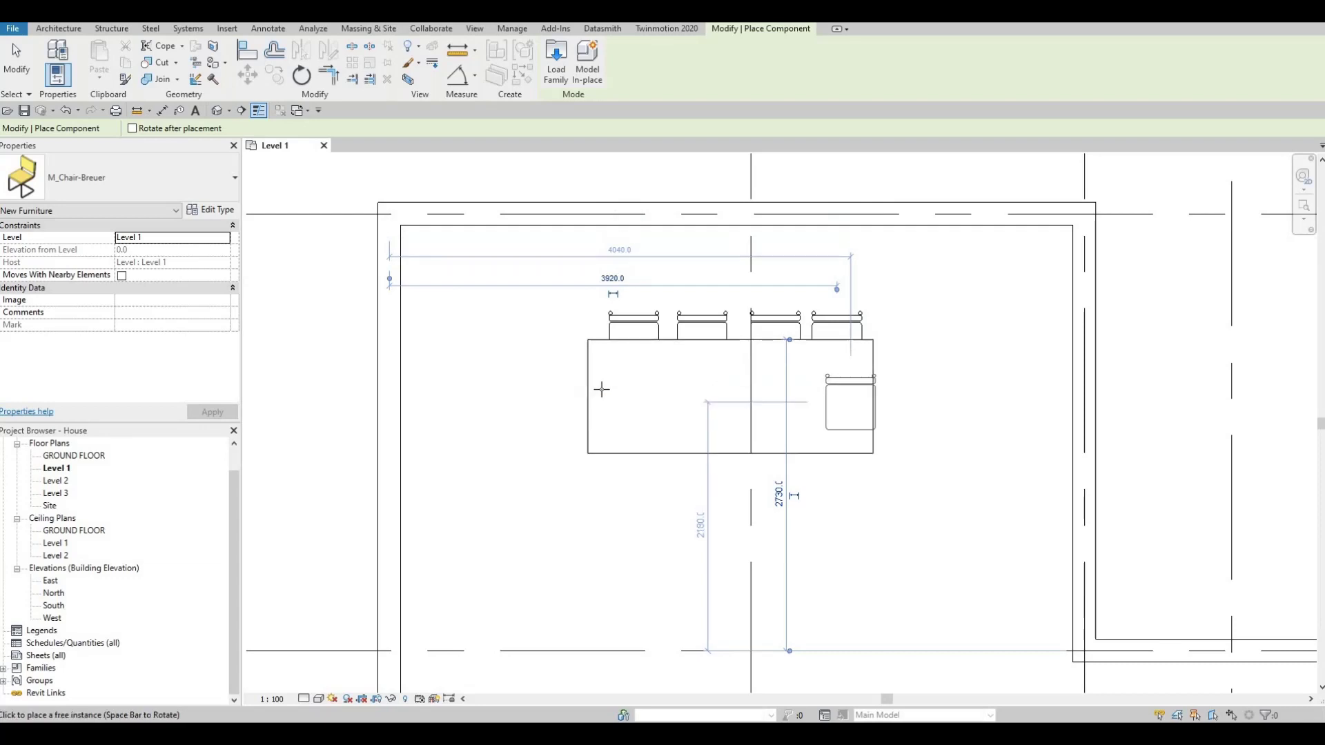
Place a rotated M_Chair-Breuer chair at the midpoint of the dining table's left short edge, facing the table.
{"action": "key", "text": "space"}
{"action": "left_click", "coordinate": [589, 395]}
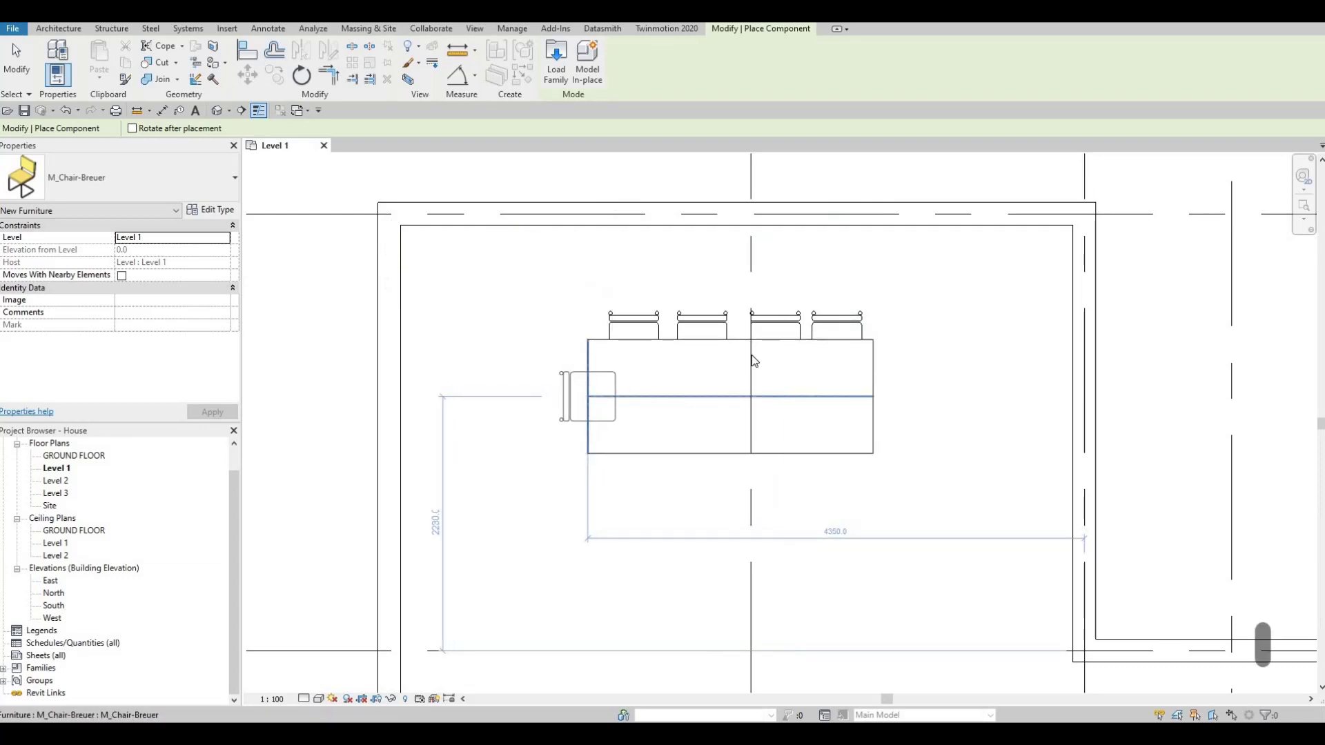
{"action": "key", "text": "Escape"}
{"action": "key", "text": "Escape"}
{"action": "key", "text": "Escape"}
Nudge the third chair in the upper row slightly left, then nudge all four upper chairs left together.
{"action": "left_click", "coordinate": [743, 332]}
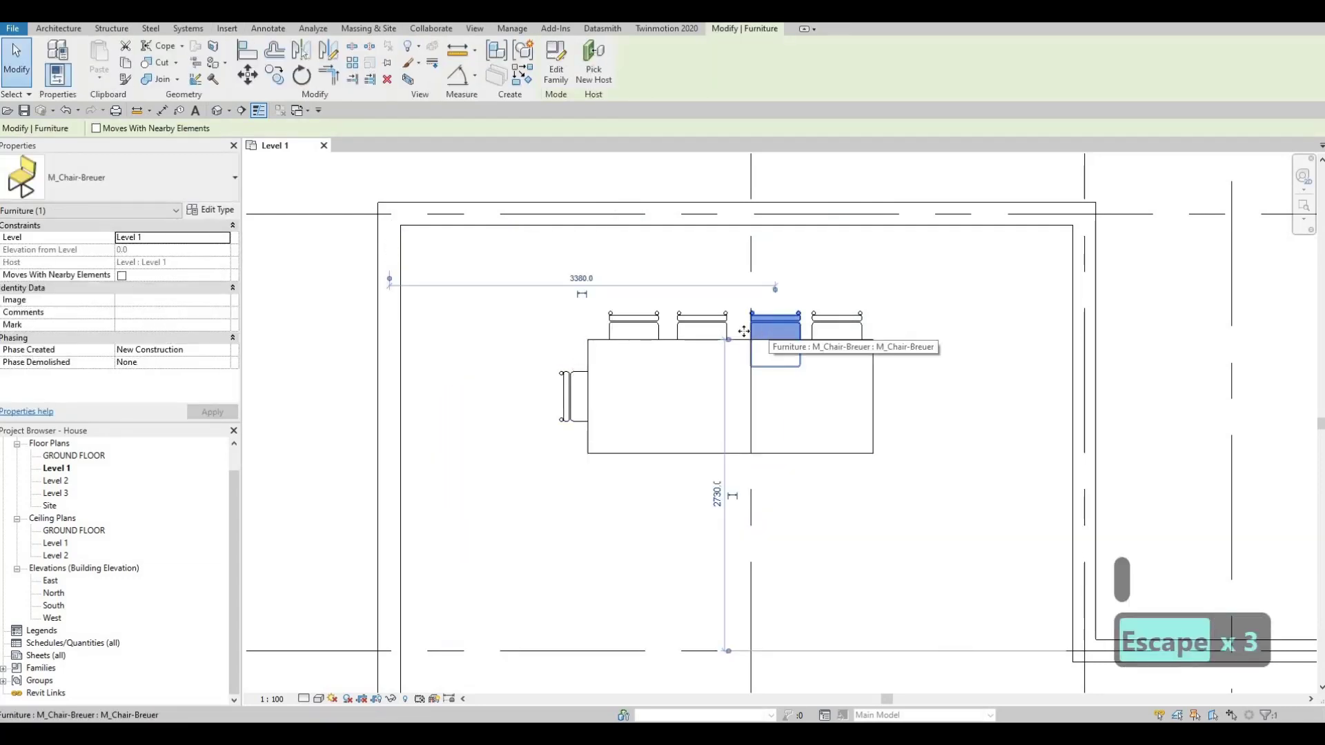
{"action": "key", "text": "Left"}
{"action": "left_click", "coordinate": [702, 331]}
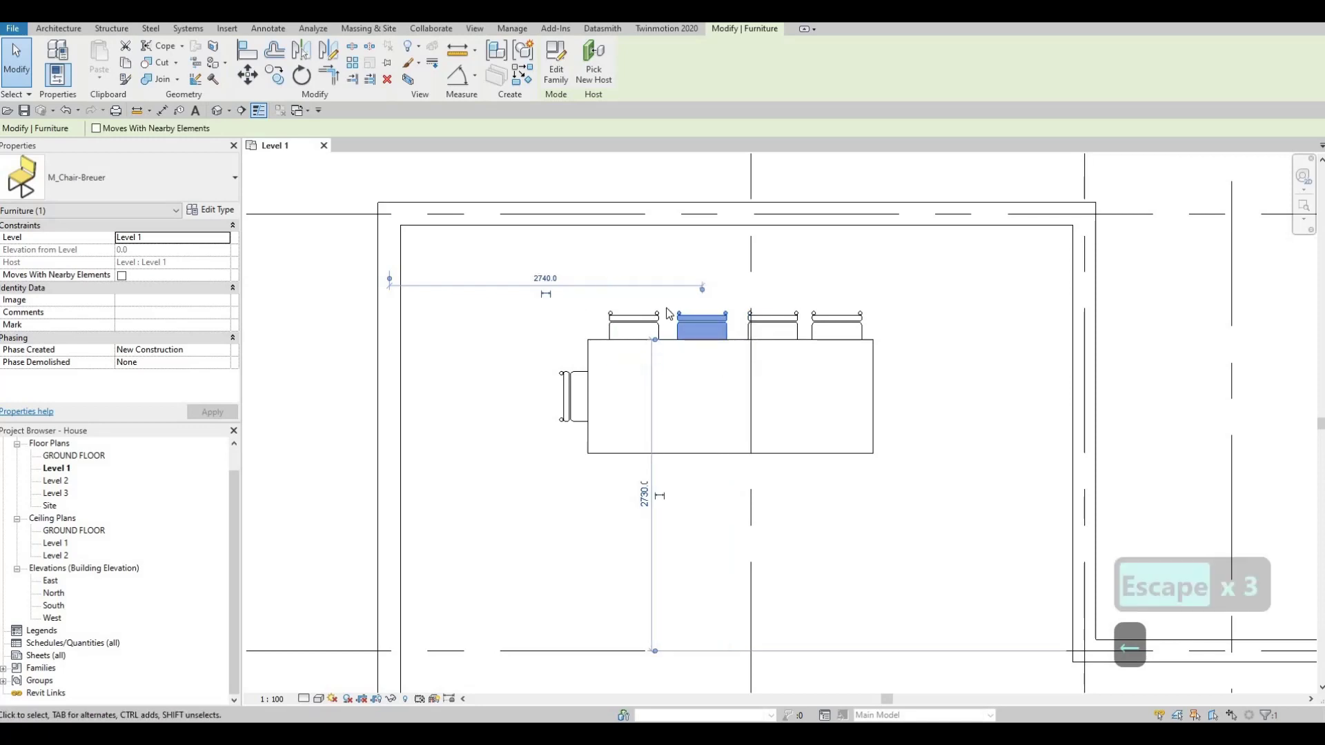
{"action": "key", "text": "Escape"}
{"action": "left_click_drag", "start_coordinate": [595, 261], "coordinate": [875, 394]}
{"action": "key", "text": "Left"}
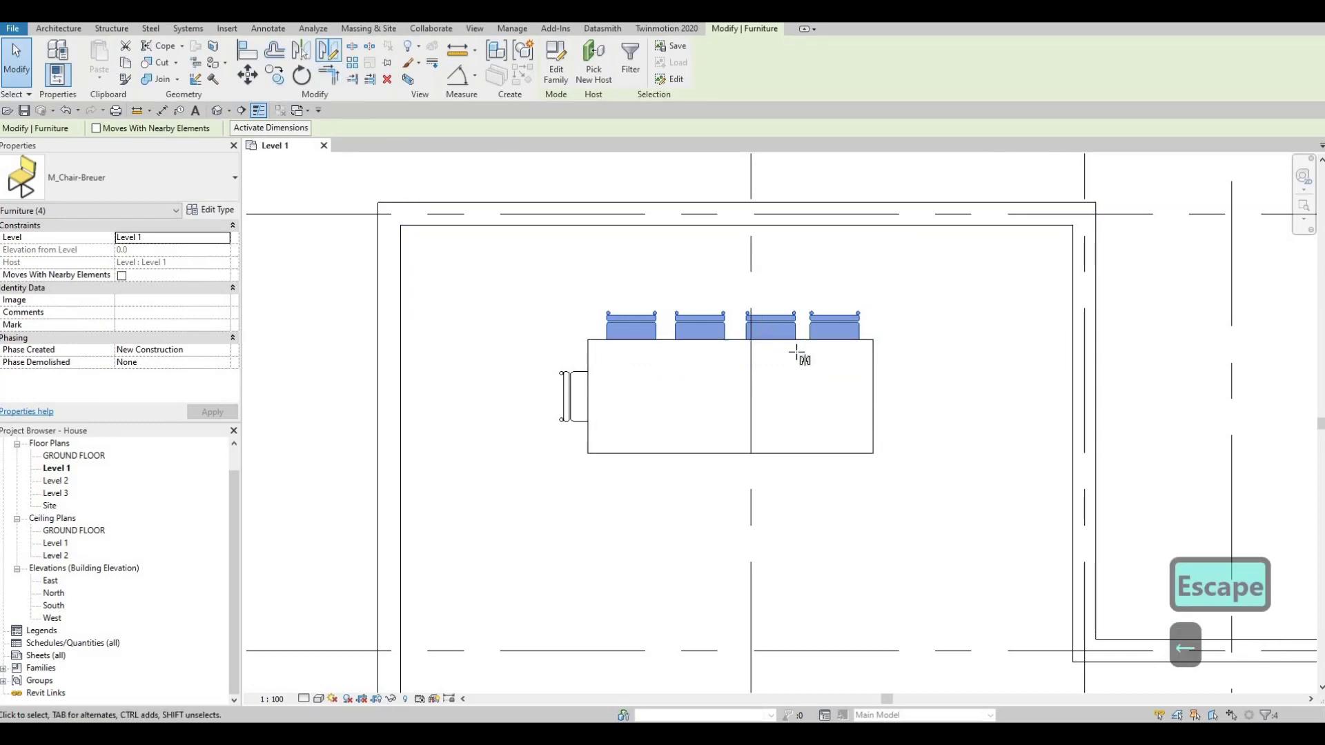
Mirror the four upper chairs as copies to the opposite long side, about the dining table's horizontal centerline.
{"action": "key", "text": "c"}
{"action": "key", "text": "o"}
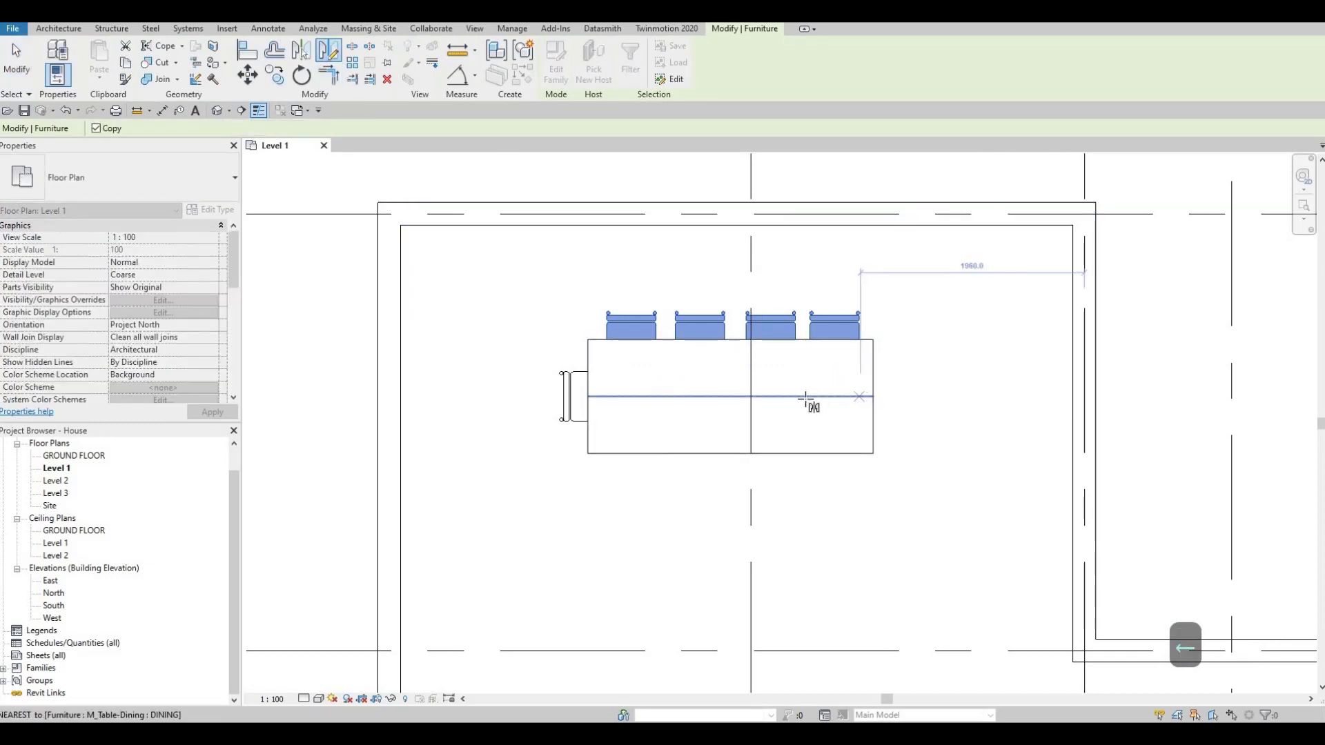
{"action": "left_click", "coordinate": [805, 398]}
{"action": "left_click", "coordinate": [519, 221]}
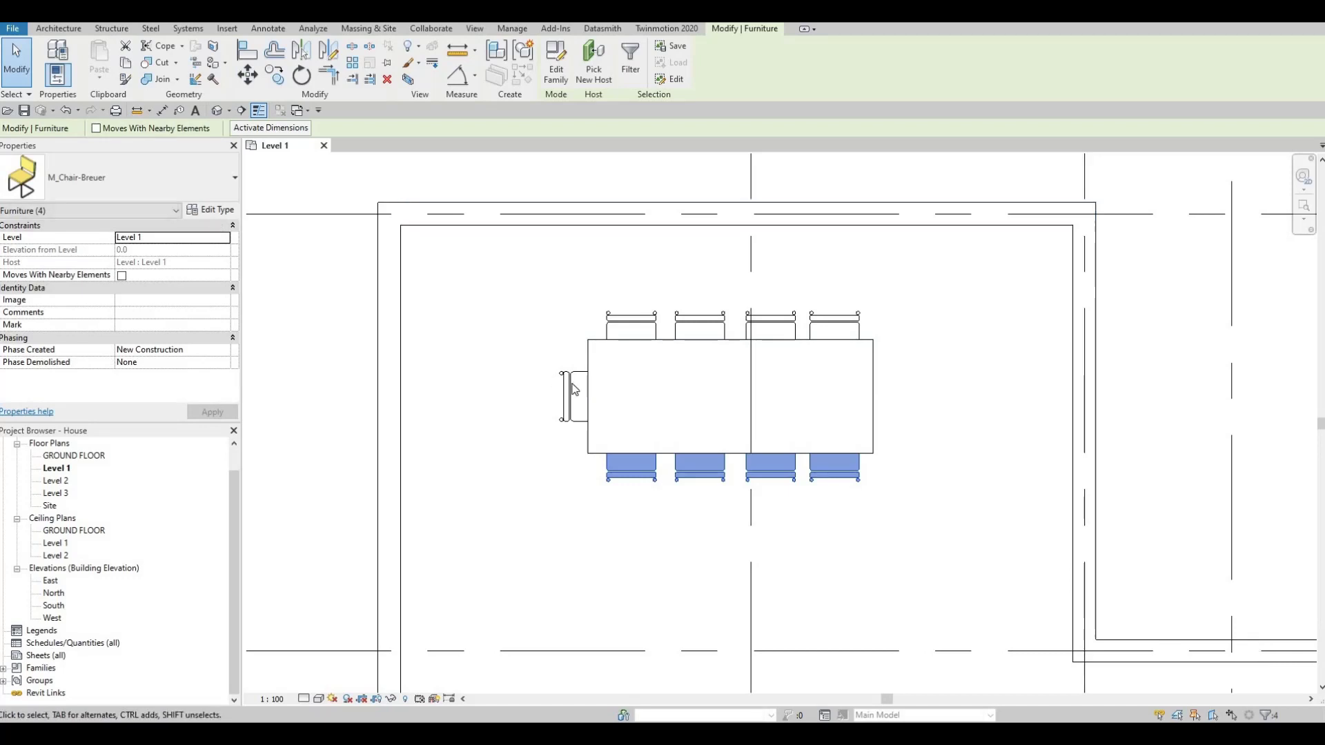
{"action": "key", "text": "Escape"}
{"action": "key", "text": "Escape"}
Mirror the left end chair as a copy to the table's other end, about the dining table's vertical centerline.
{"action": "left_click", "coordinate": [300, 52]}
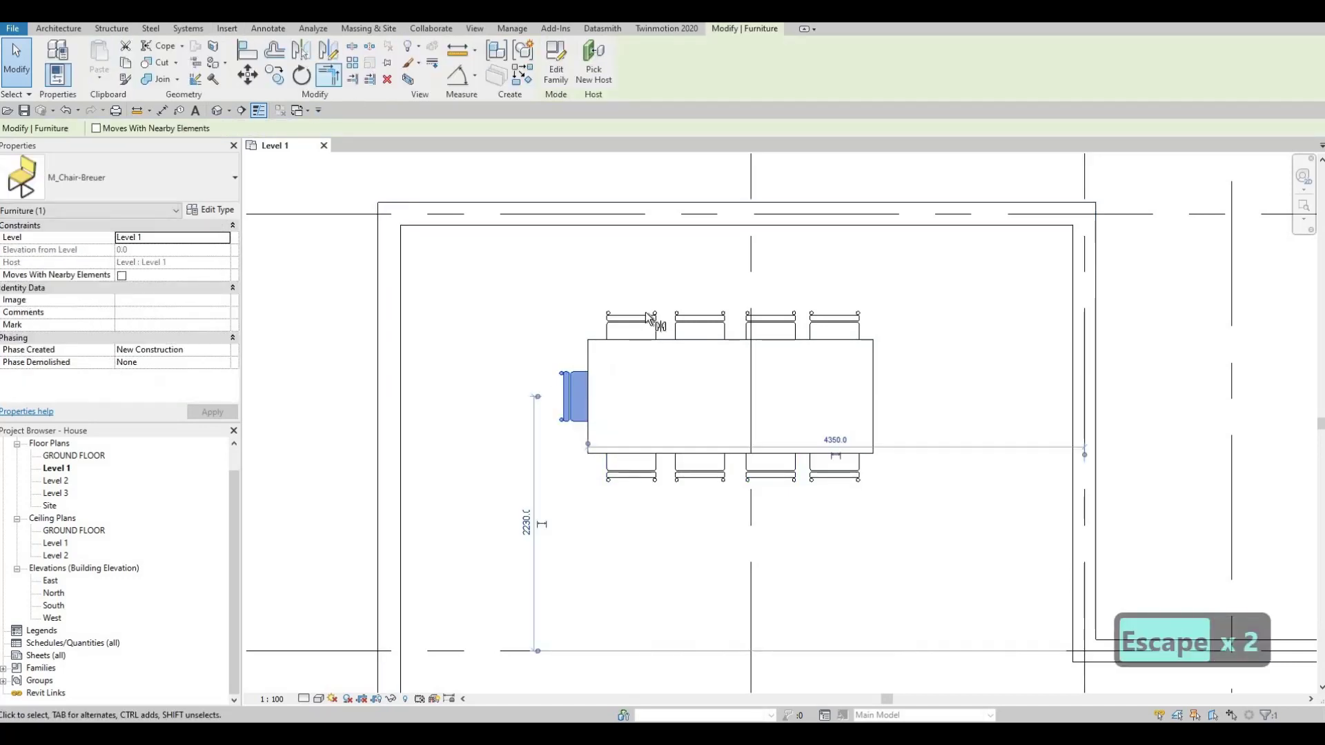
{"action": "left_click", "coordinate": [731, 395]}
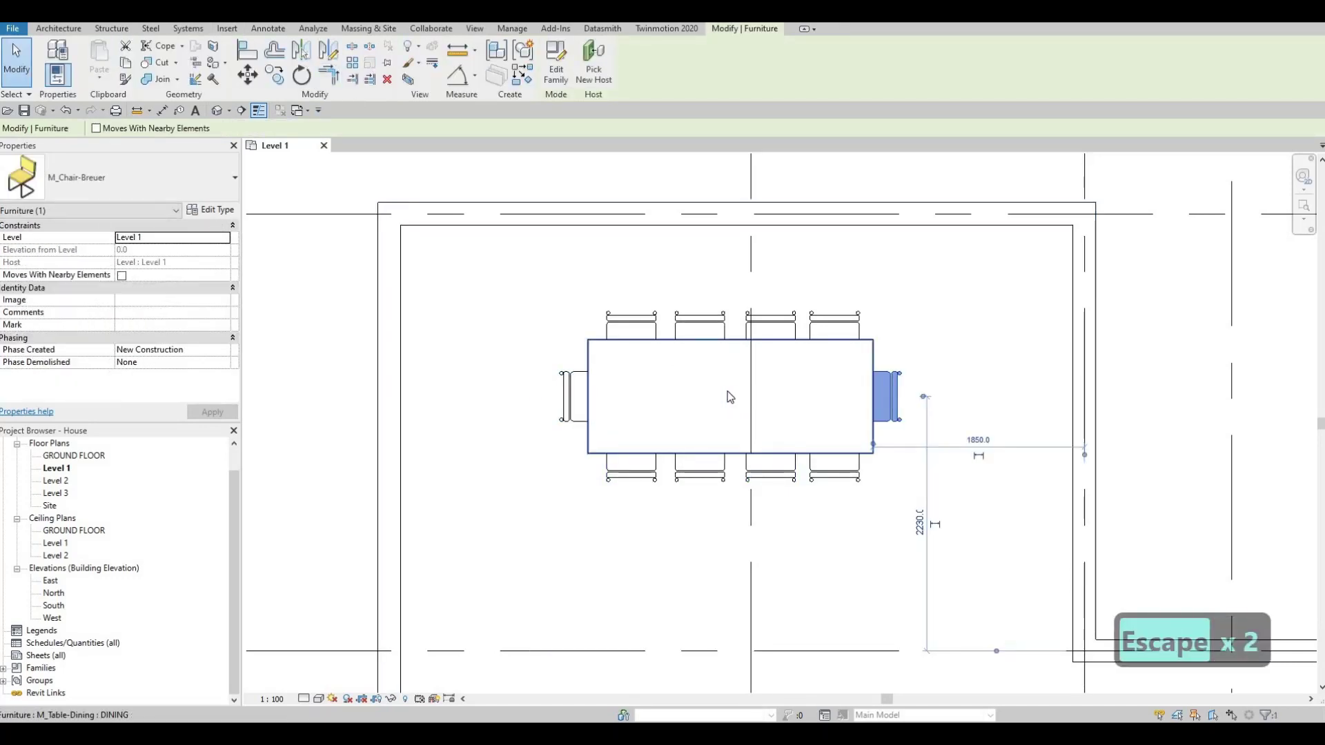
{"action": "key", "text": "Escape"}
{"action": "key", "text": "Escape"}
{"action": "key", "text": "Escape"}
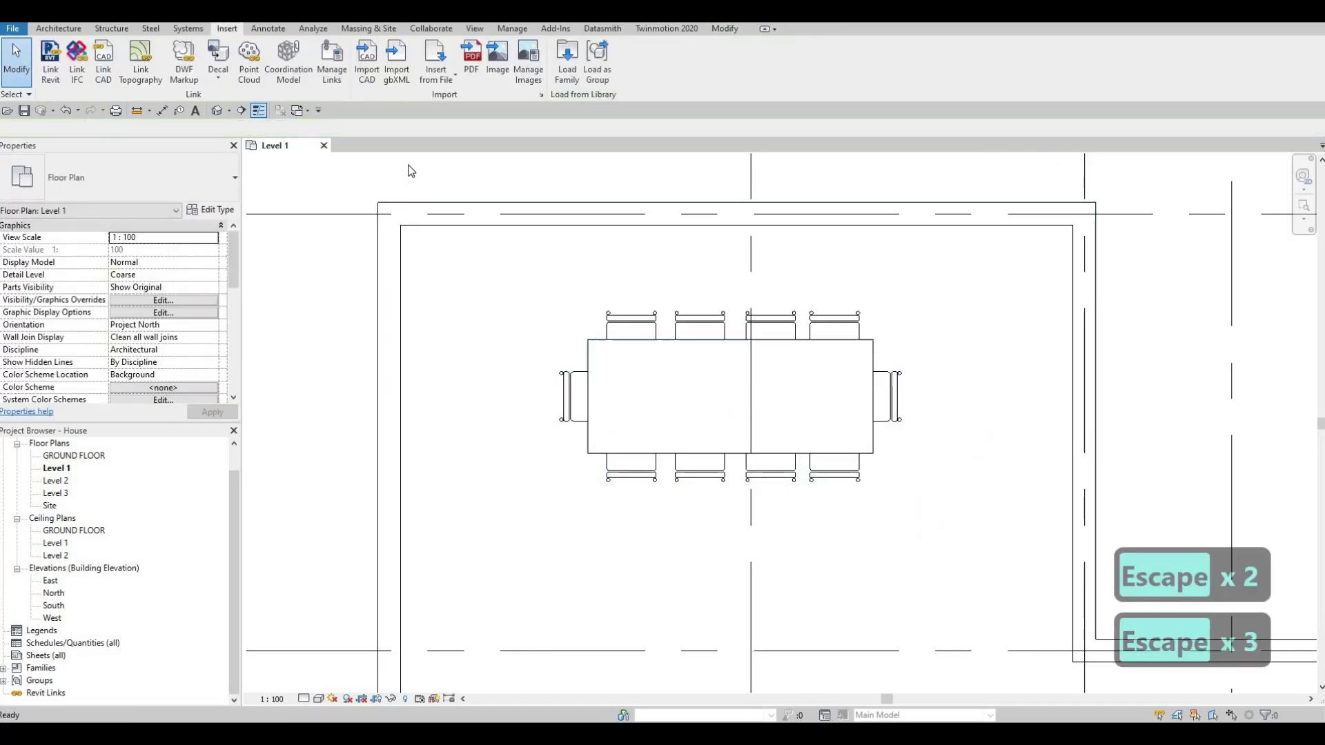
{"action": "left_click", "coordinate": [724, 30]}
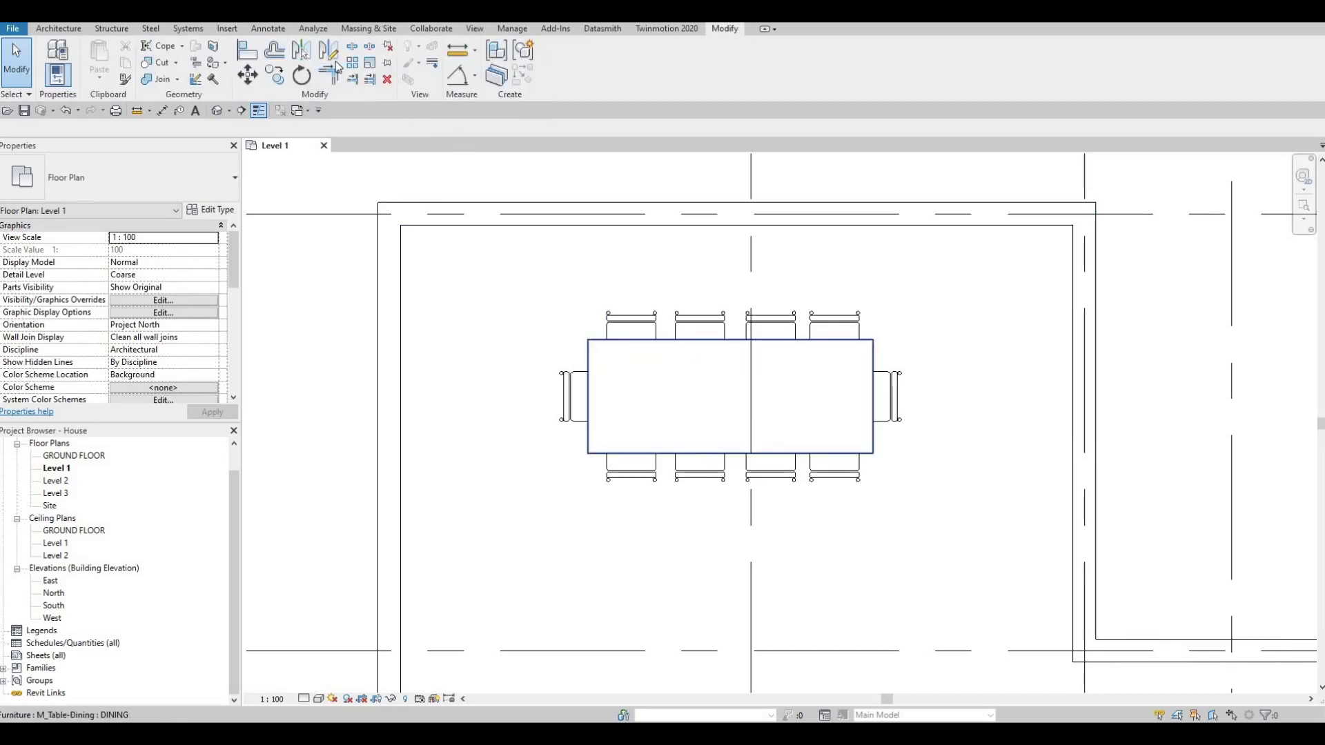
{"action": "left_click", "coordinate": [329, 58]}
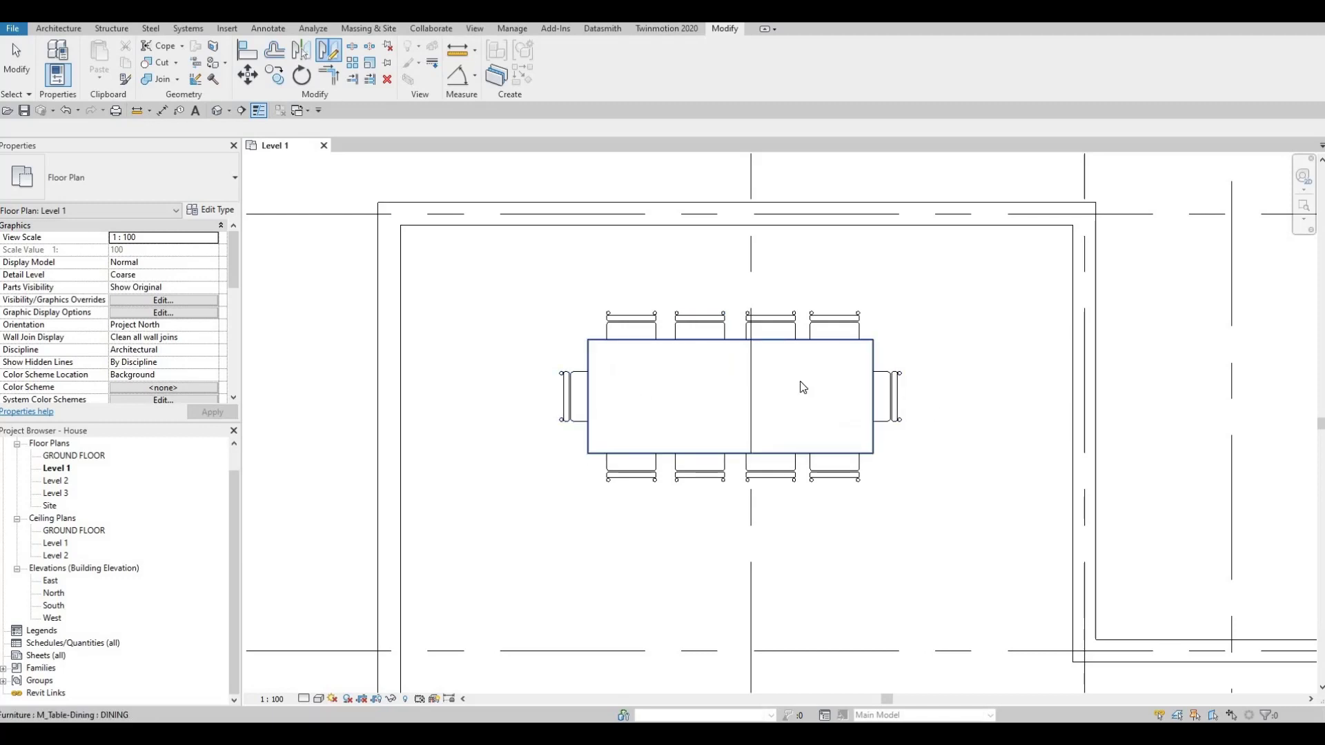
{"action": "key", "text": "Escape"}
{"action": "key", "text": "Escape"}
Review the furniture arrangement of the dining and living areas on the Level 1 plan.
{"action": "middle_click_drag", "start_coordinate": [791, 386], "coordinate": [843, 368]}
{"action": "scroll", "coordinate": [793, 477], "scroll_direction": "down", "scroll_amount": 1}
{"action": "middle_click_drag", "start_coordinate": [992, 394], "coordinate": [976, 331]}
{"action": "scroll", "coordinate": [756, 393], "scroll_direction": "down", "scroll_amount": 2}
{"action": "middle_click_drag", "start_coordinate": [783, 357], "coordinate": [775, 308]}
{"action": "scroll", "coordinate": [783, 343], "scroll_direction": "down", "scroll_amount": 1}
{"action": "mouse_move", "coordinate": [755, 358]}
{"action": "middle_mouse_down"}
{"action": "mouse_move", "coordinate": [752, 391]}
{"action": "mouse_move", "coordinate": [768, 370]}
{"action": "middle_mouse_up"}
{"action": "key", "text": "Escape"}
{"action": "scroll", "coordinate": [887, 296], "scroll_direction": "down", "scroll_amount": 1}
{"action": "middle_click_drag", "start_coordinate": [887, 295], "coordinate": [794, 291]}
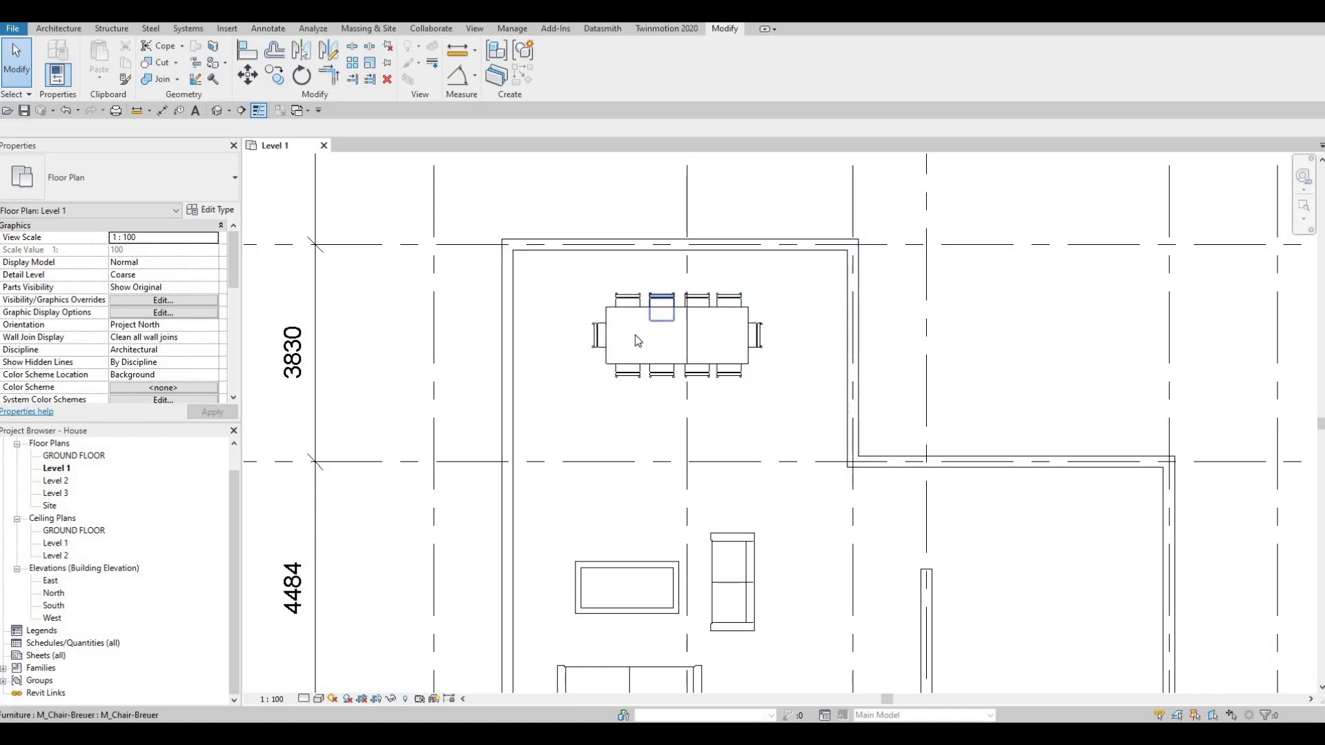
Inspect the dining and living furniture against the surrounding walls and grids across the full Level 1 plan.
{"action": "middle_click_drag", "start_coordinate": [648, 443], "coordinate": [710, 365]}
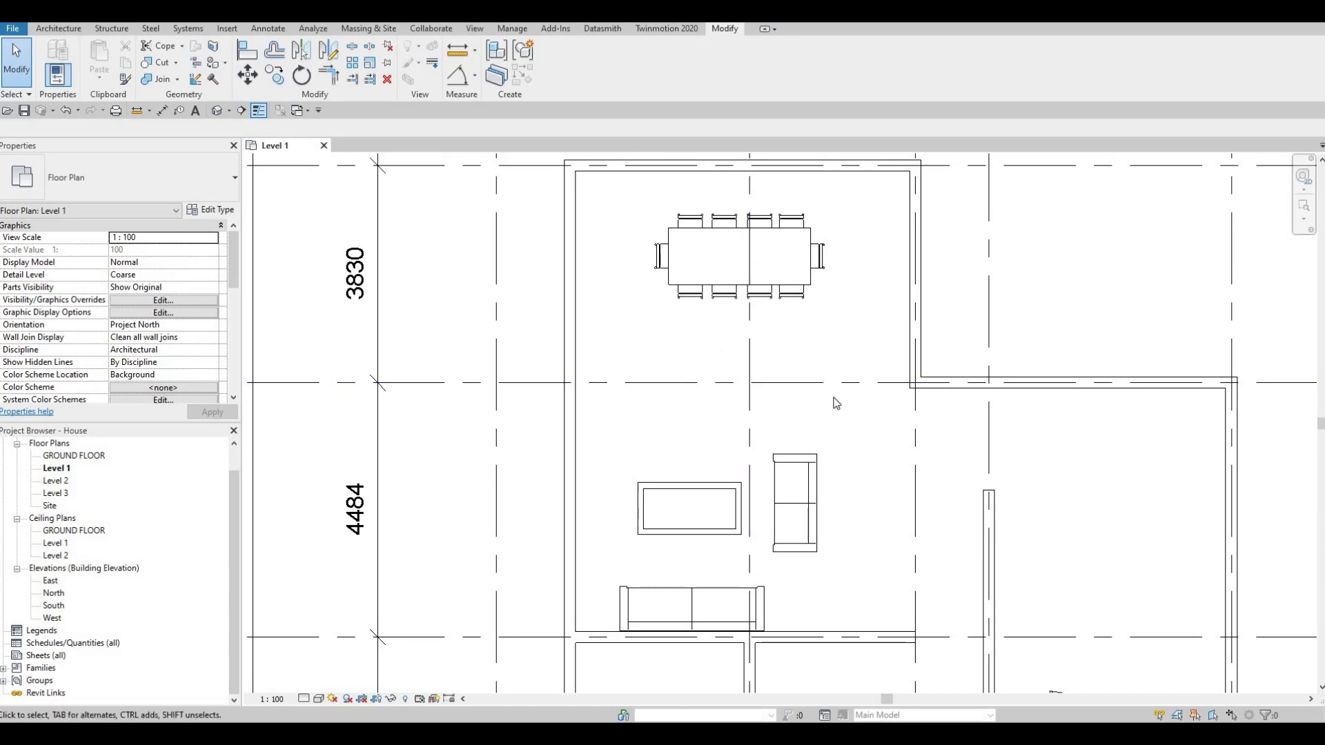
{"action": "middle_click_drag", "start_coordinate": [767, 357], "coordinate": [736, 330]}
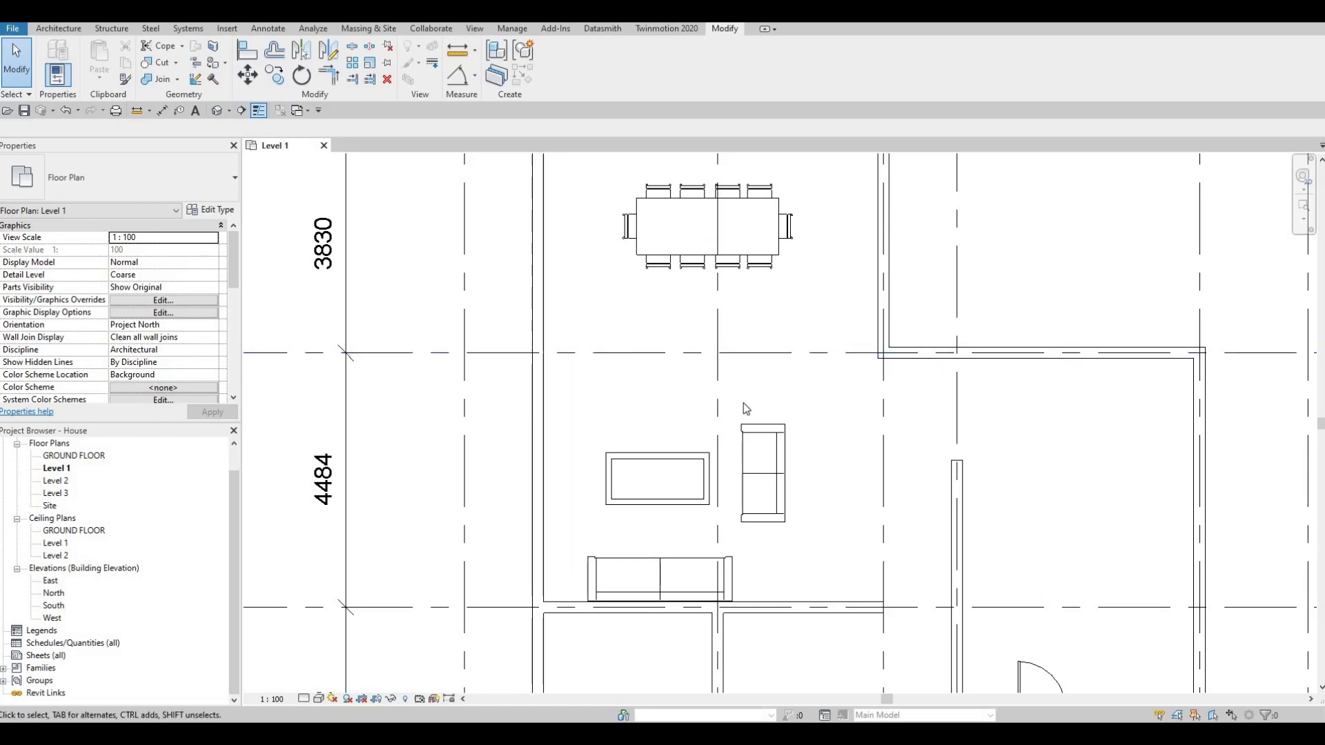
{"action": "middle_click_drag", "start_coordinate": [648, 420], "coordinate": [663, 411]}
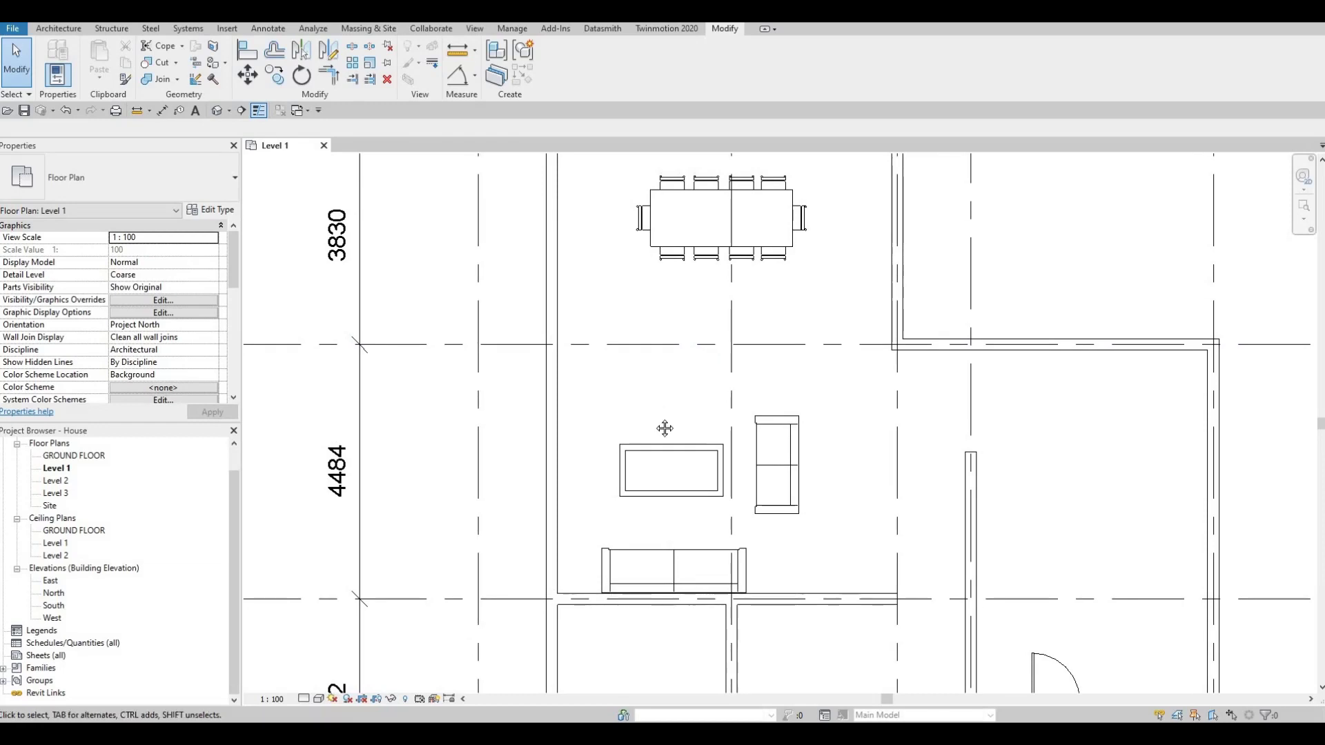
{"action": "middle_click_drag", "start_coordinate": [665, 310], "coordinate": [680, 403]}
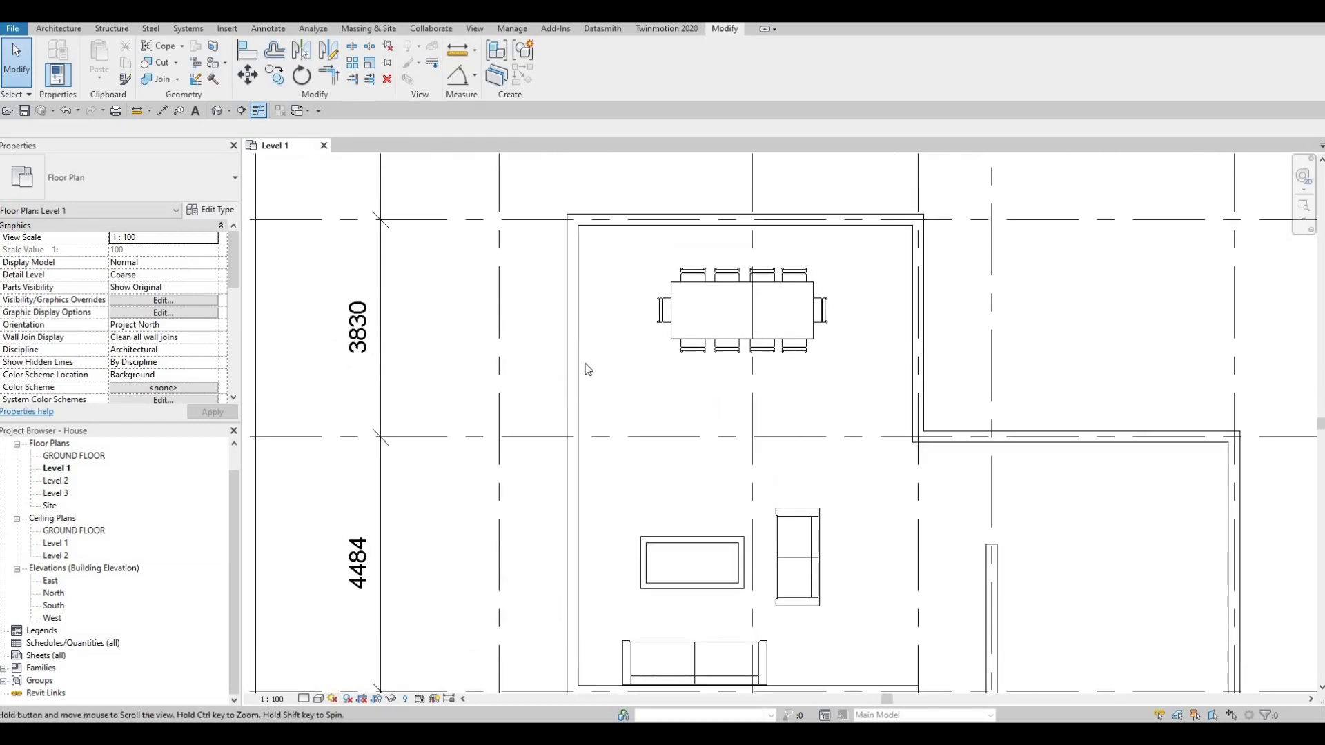
{"action": "scroll", "coordinate": [586, 370], "scroll_direction": "down", "scroll_amount": 1}
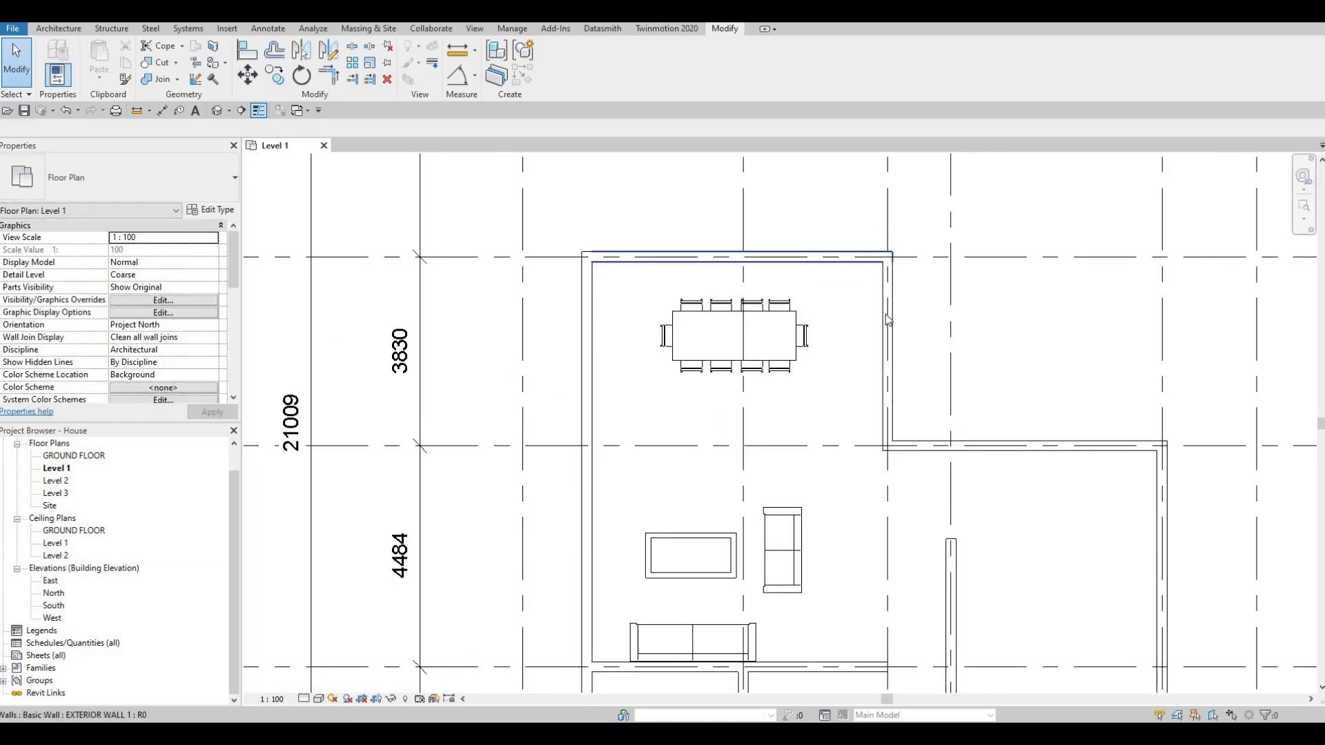
{"action": "middle_click_drag", "start_coordinate": [916, 438], "coordinate": [846, 412]}
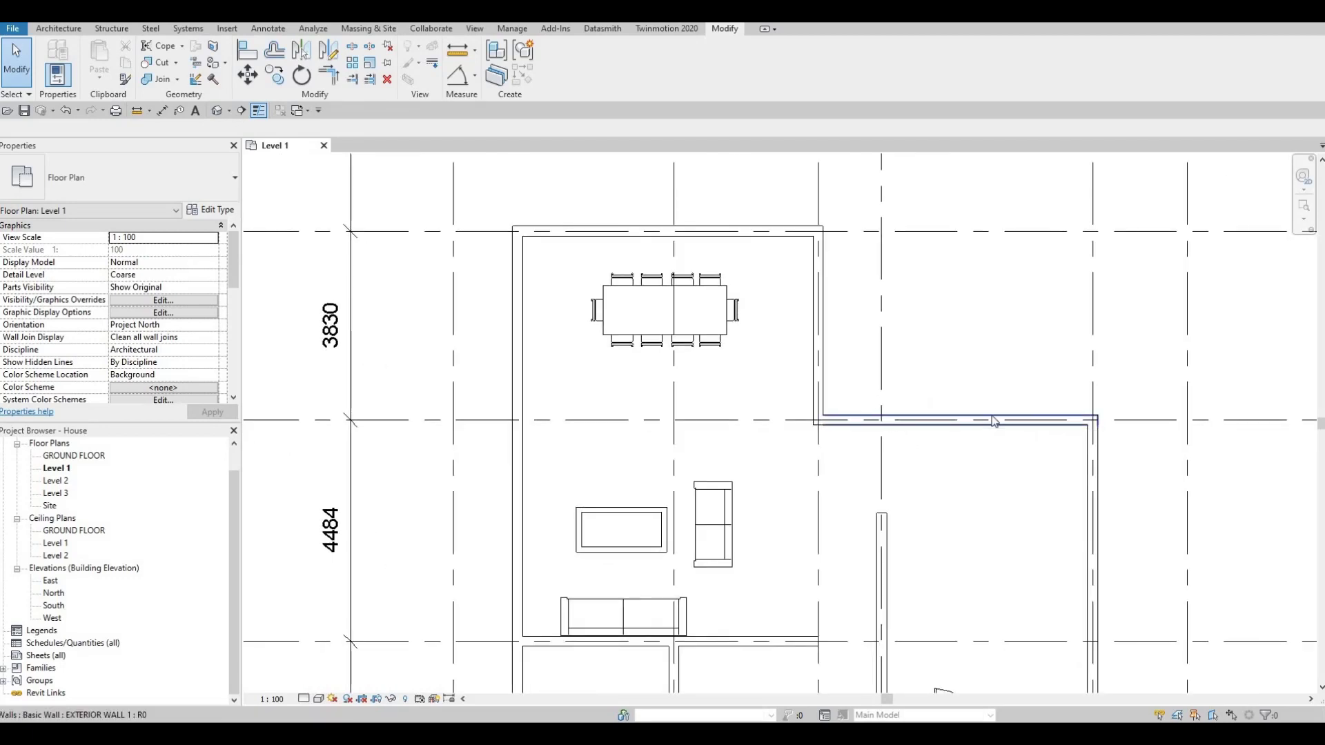
{"action": "middle_click_drag", "start_coordinate": [740, 315], "coordinate": [755, 359]}
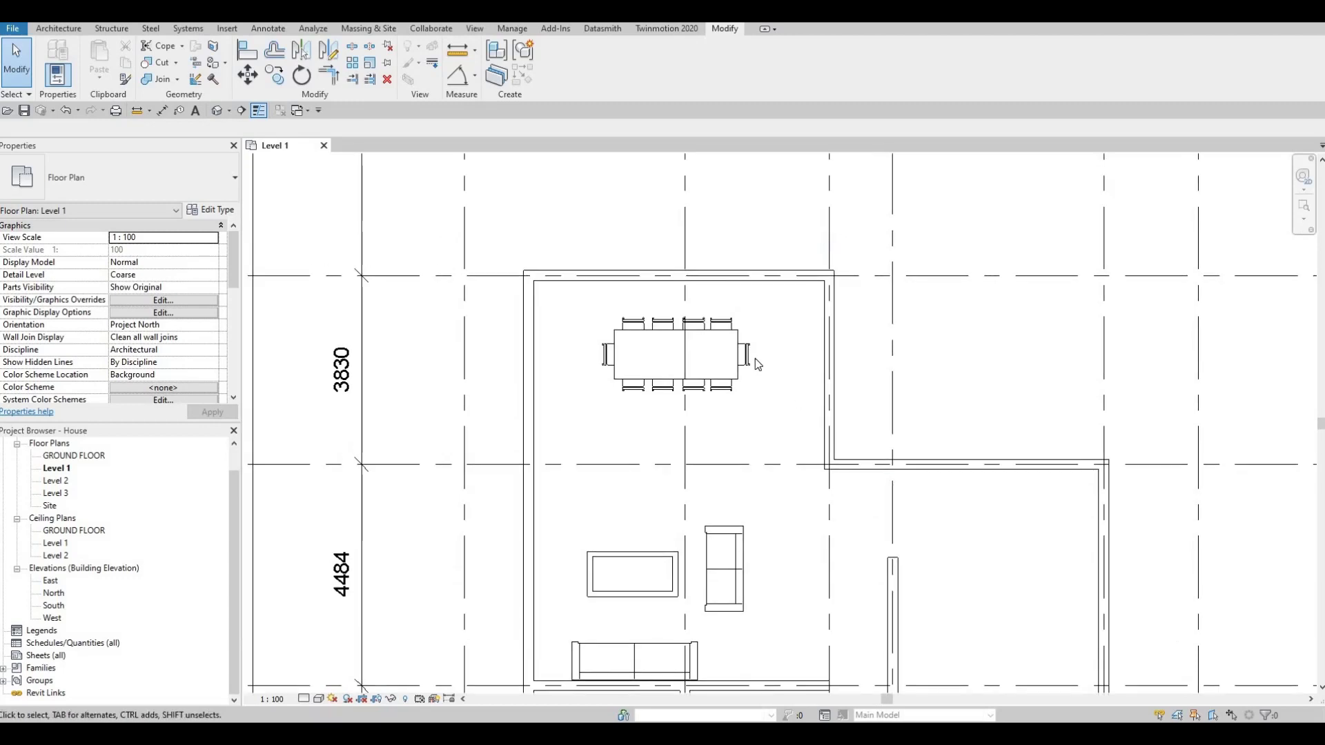
{"action": "middle_click_drag", "start_coordinate": [646, 278], "coordinate": [671, 331]}
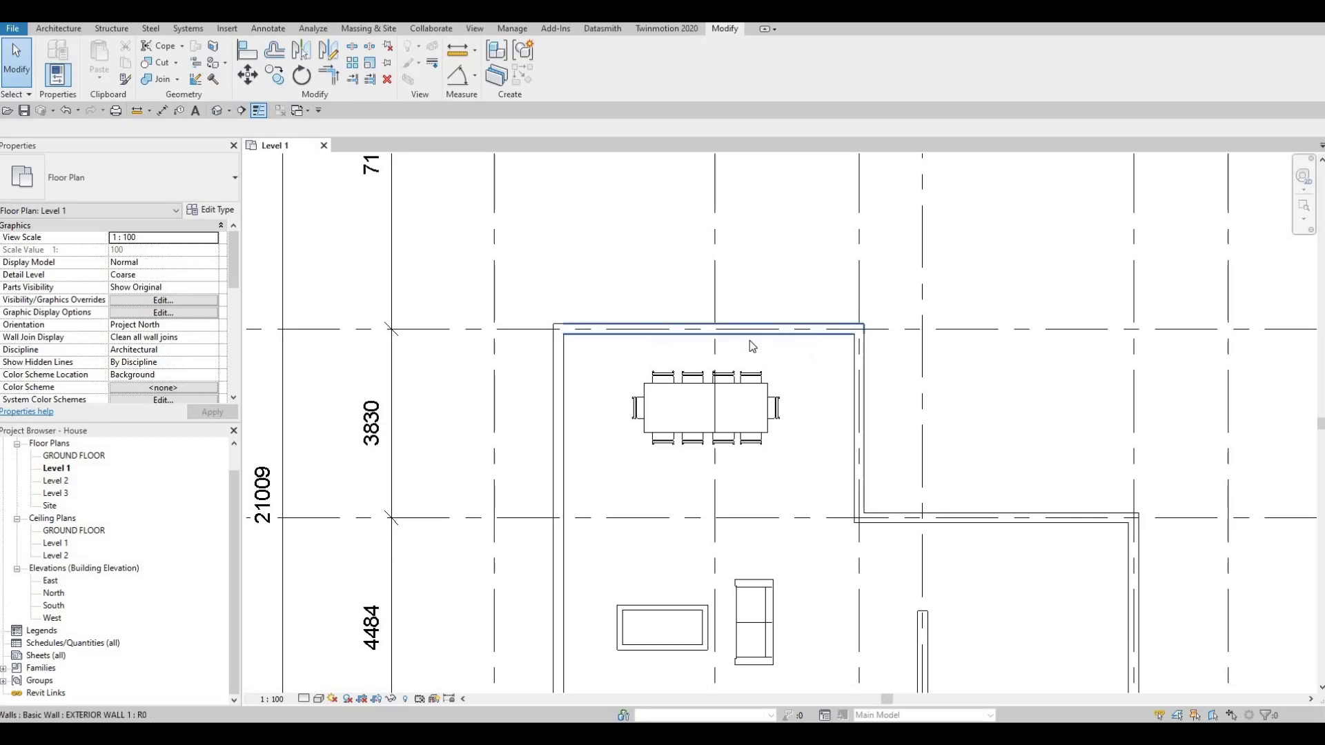
{"action": "middle_click_drag", "start_coordinate": [765, 352], "coordinate": [720, 292]}
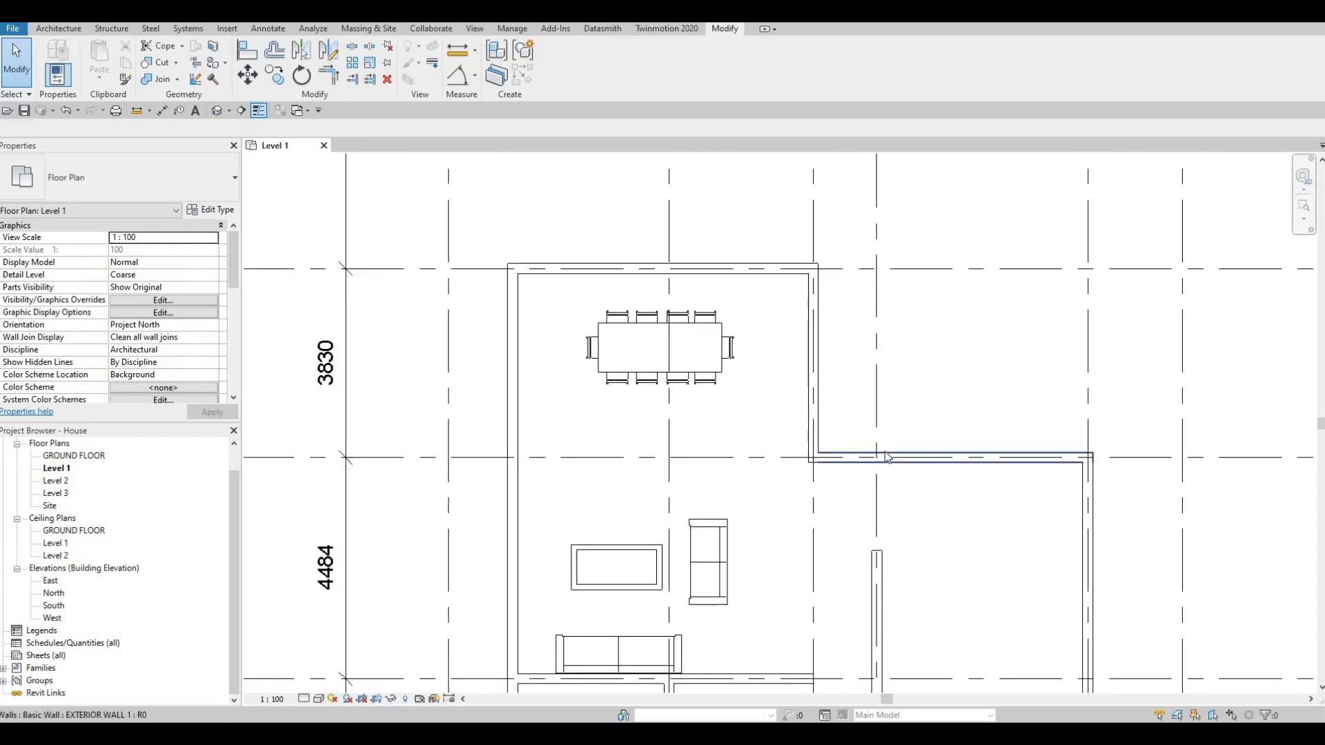
{"action": "scroll", "coordinate": [925, 423], "scroll_direction": "down", "scroll_amount": 2}
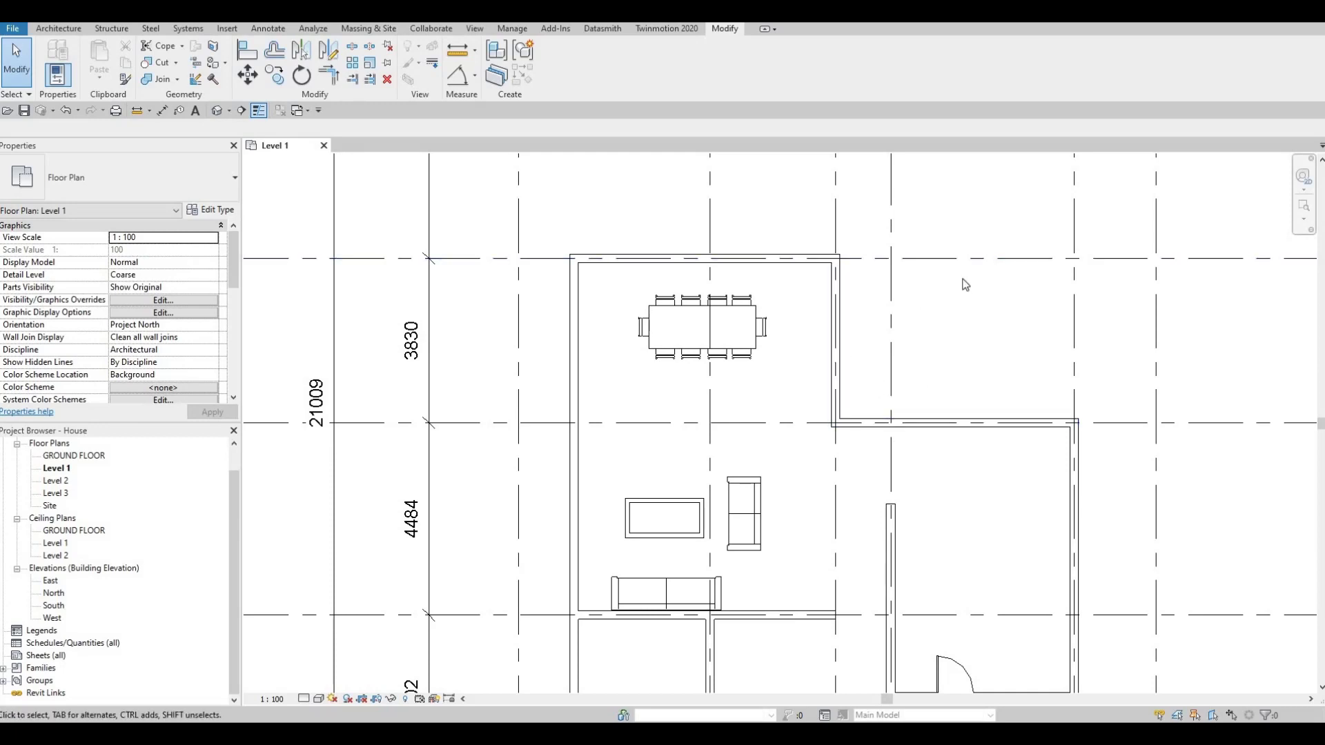
{"action": "scroll", "coordinate": [965, 285], "scroll_direction": "down", "scroll_amount": 3}
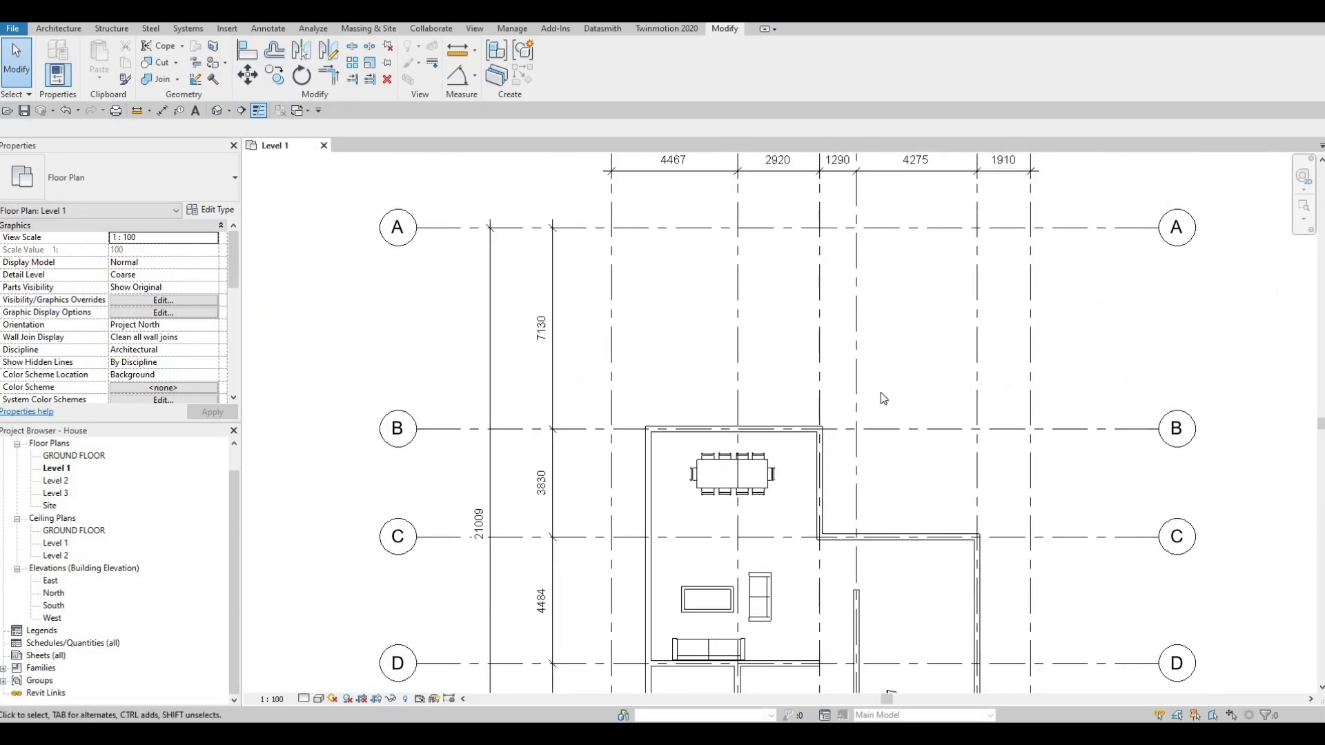
{"action": "scroll", "coordinate": [889, 391], "scroll_direction": "down", "scroll_amount": 1}
{"action": "middle_click_drag", "start_coordinate": [866, 476], "coordinate": [843, 382]}
{"action": "scroll", "coordinate": [889, 388], "scroll_direction": "down", "scroll_amount": 1}
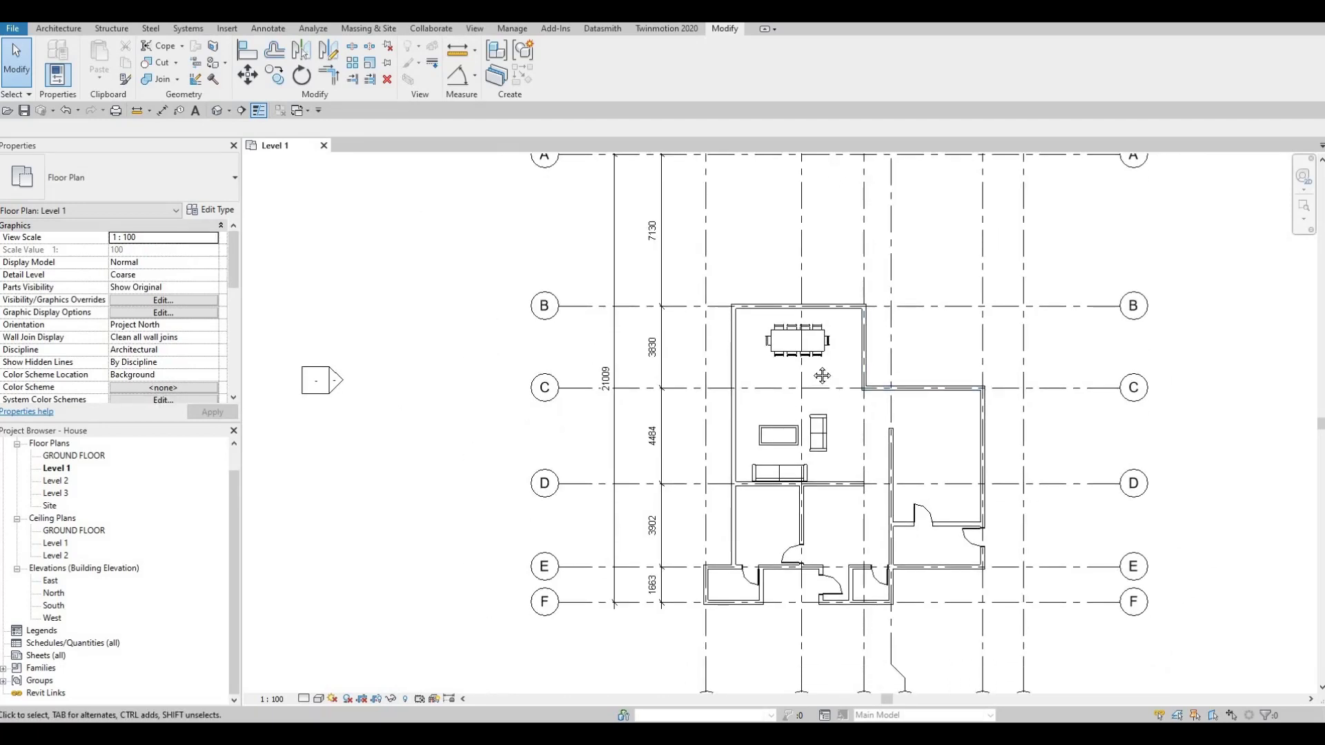
{"action": "scroll", "coordinate": [822, 376], "scroll_direction": "up", "scroll_amount": 4}
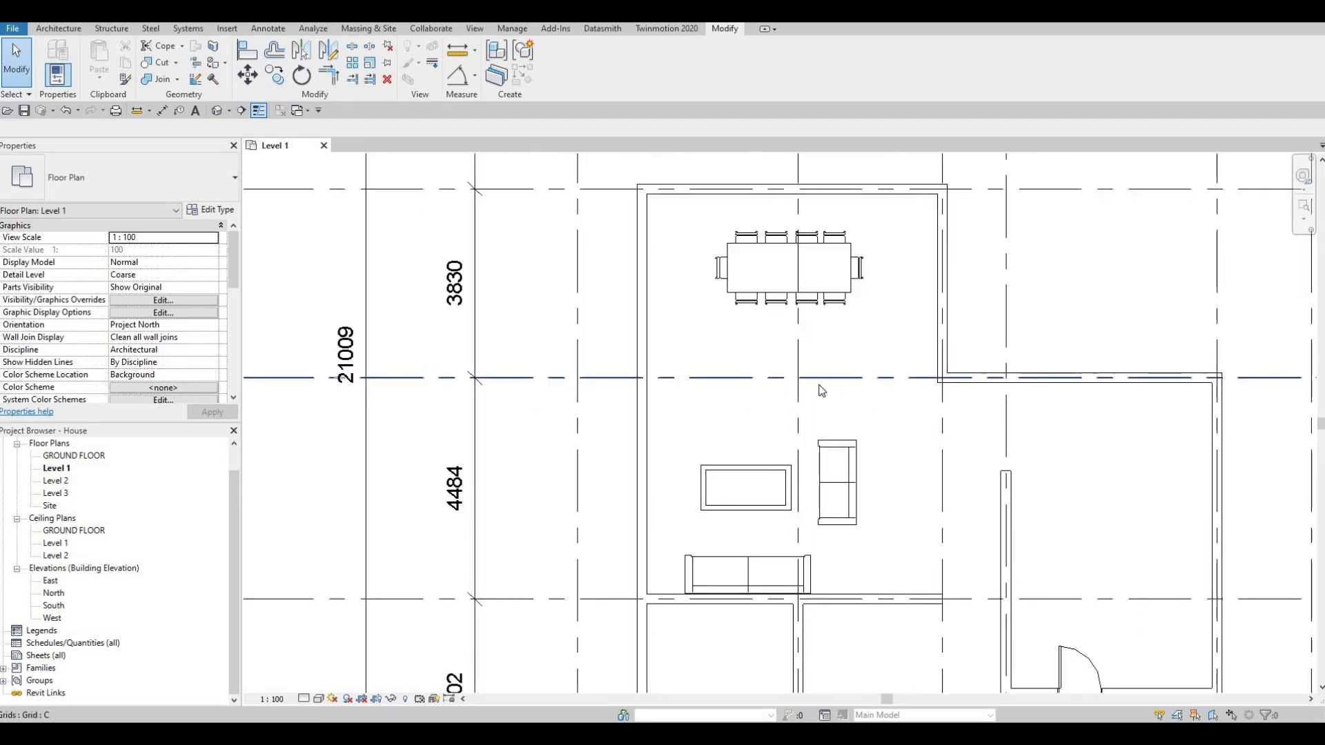
Nudge the Sofa 2 along the living area's lower wall three increments to the right.
{"action": "middle_click_drag", "start_coordinate": [674, 415], "coordinate": [708, 372]}
{"action": "left_click", "coordinate": [823, 480]}
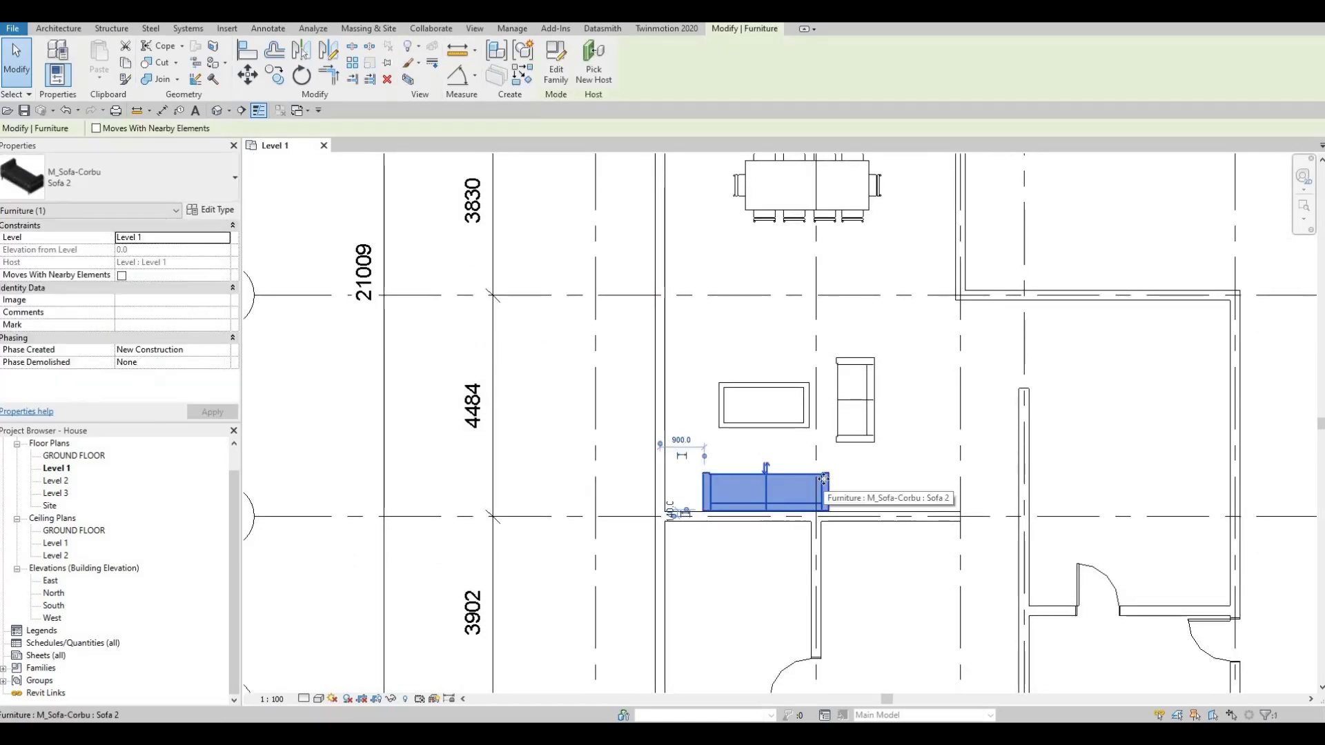
{"action": "key", "text": "Right"}
{"action": "key", "text": "Escape"}
{"action": "key", "text": "Escape"}
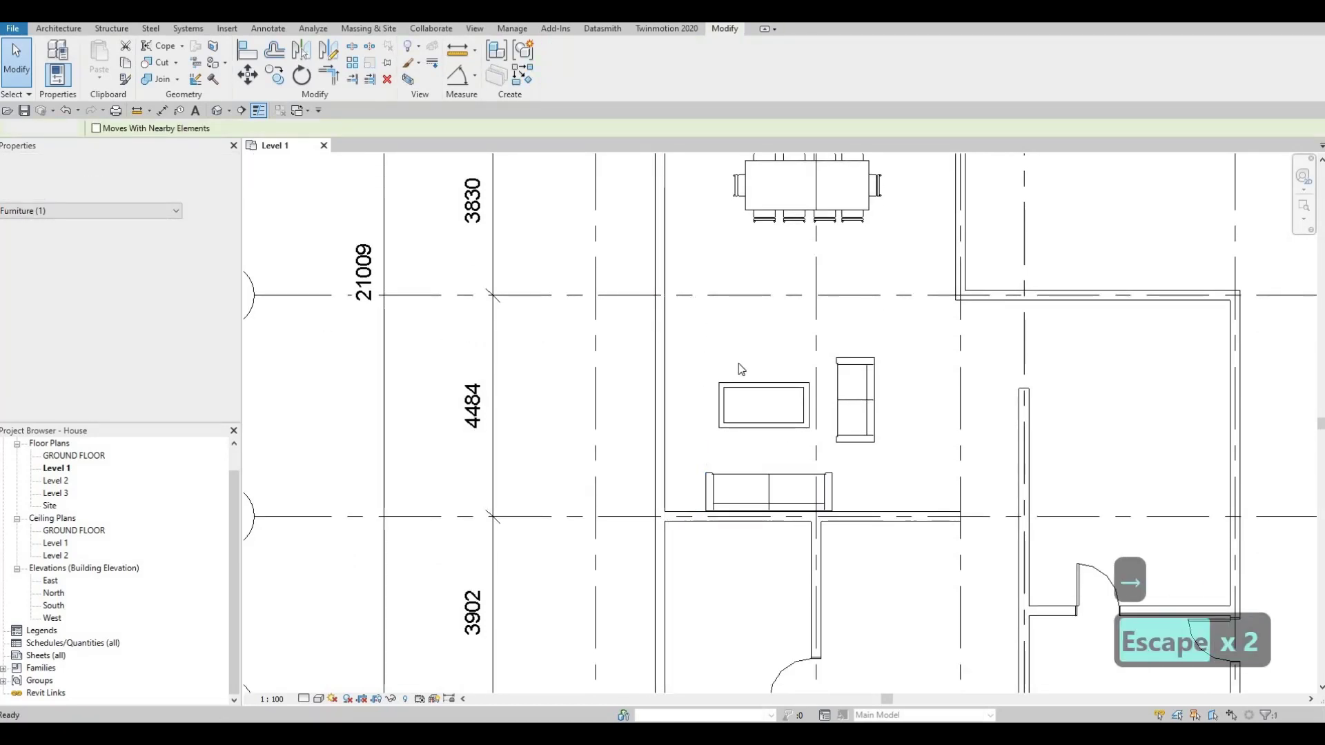
{"action": "left_click", "coordinate": [833, 487]}
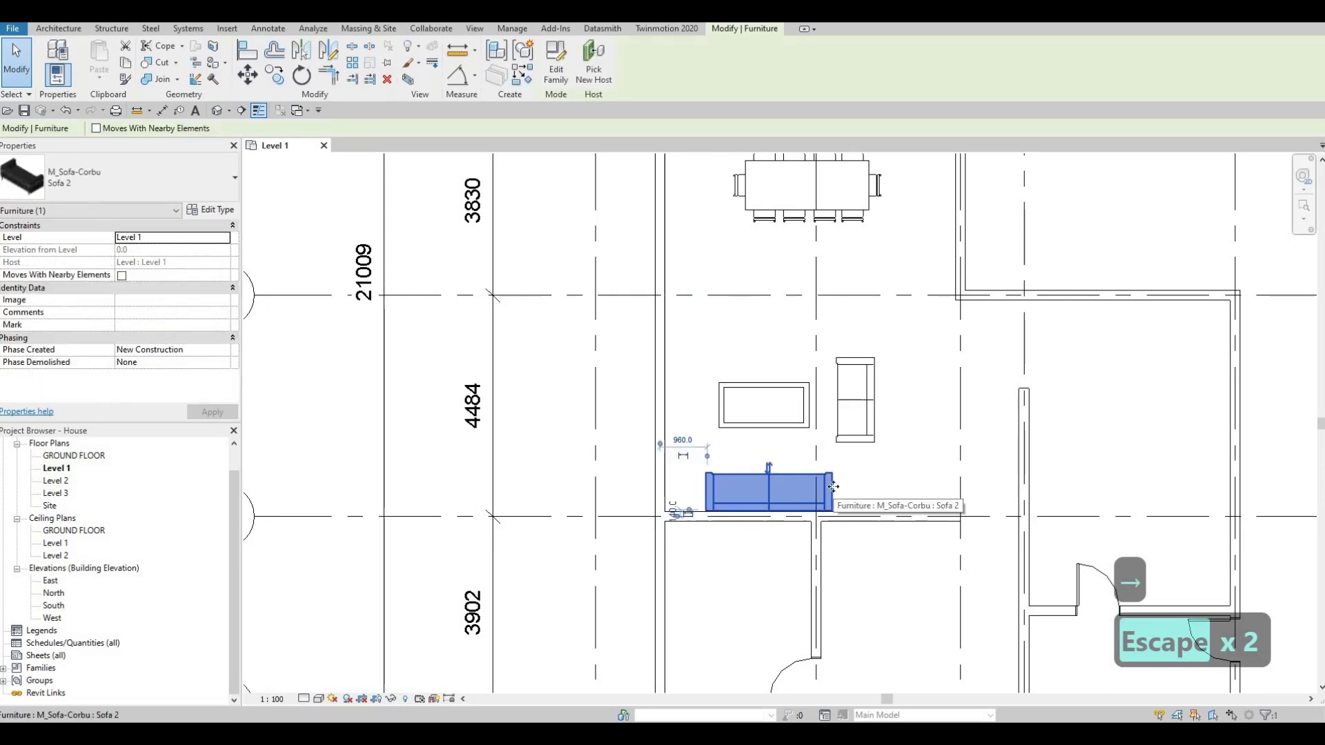
{"action": "key", "text": "Right"}
{"action": "key", "text": "Right"}
{"action": "key", "text": "Escape"}
Nudge the vertical sofa beside the coffee table three increments to the right.
{"action": "left_click", "coordinate": [872, 413]}
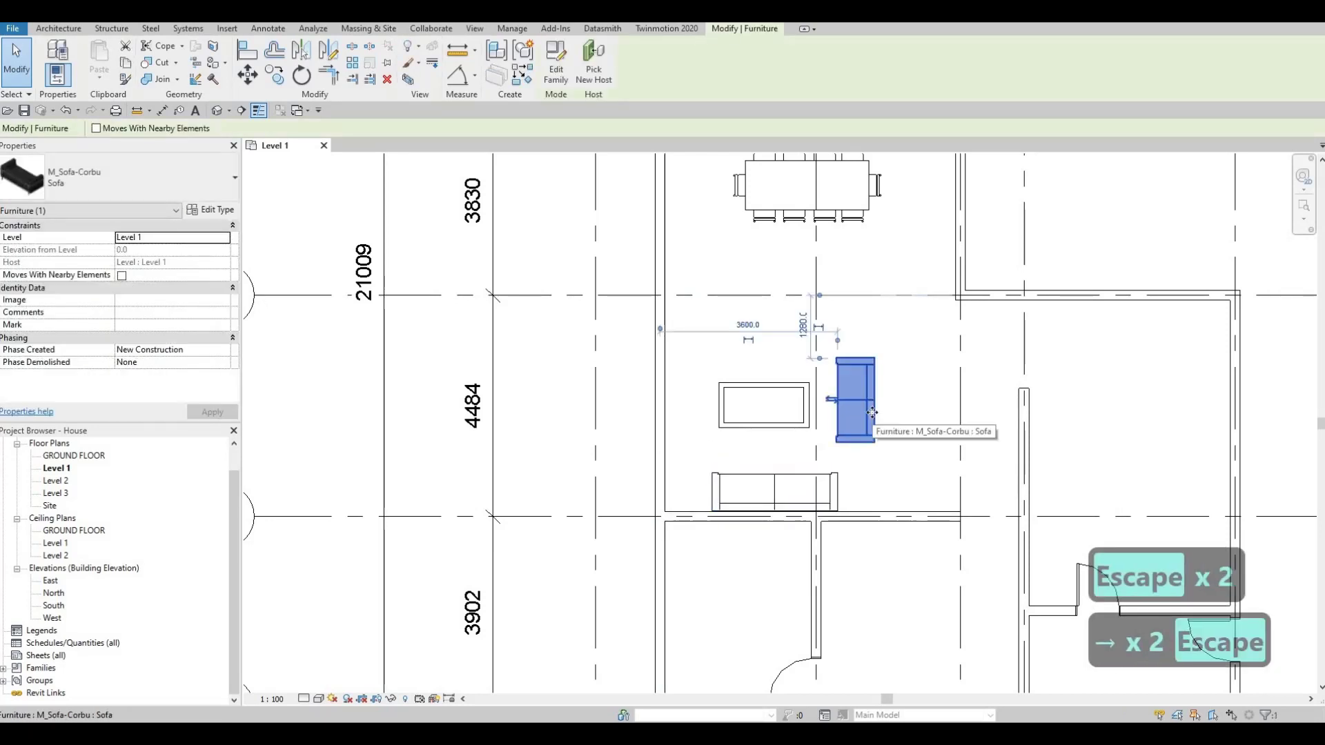
{"action": "key", "text": "Right"}
{"action": "key", "text": "Right"}
{"action": "key", "text": "Right"}
{"action": "key", "text": "Escape"}
{"action": "key", "text": "Escape"}
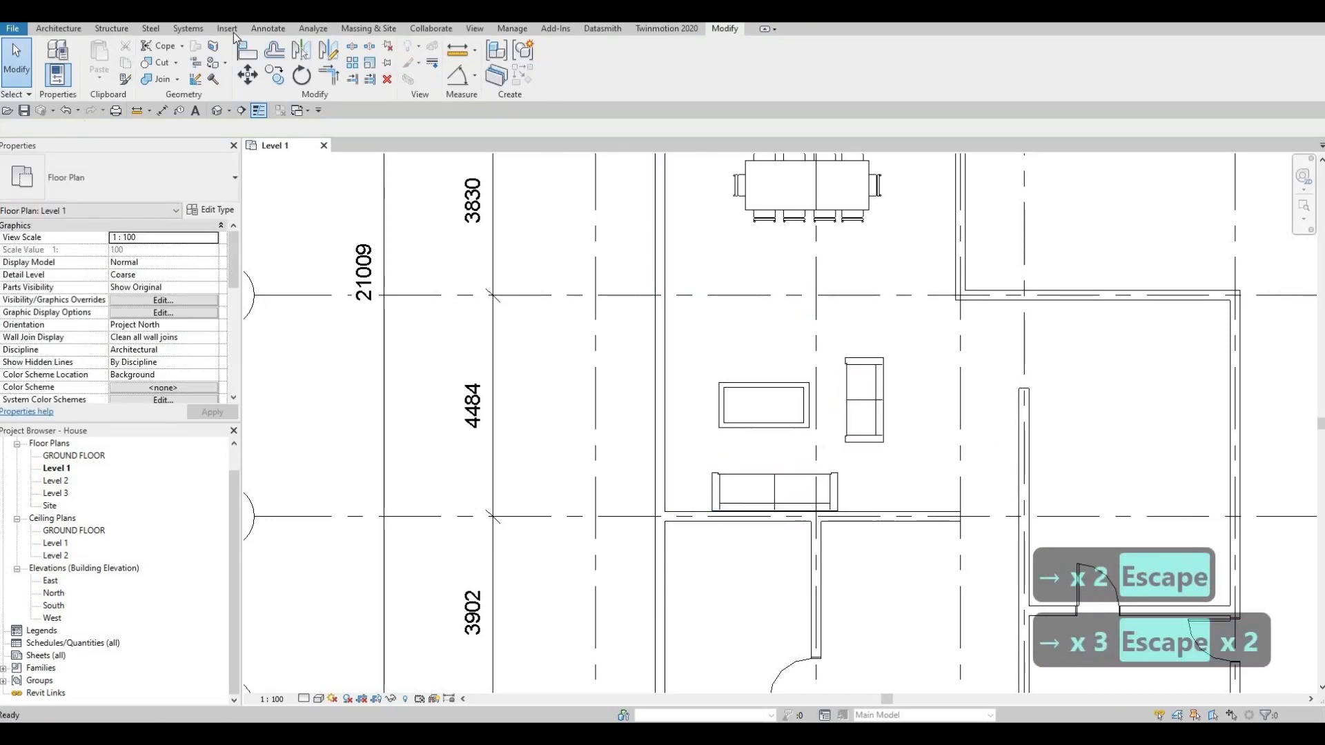
Load the M_Table-Night Stand family from the Furniture library's Tables folder.
{"action": "left_click", "coordinate": [228, 29]}
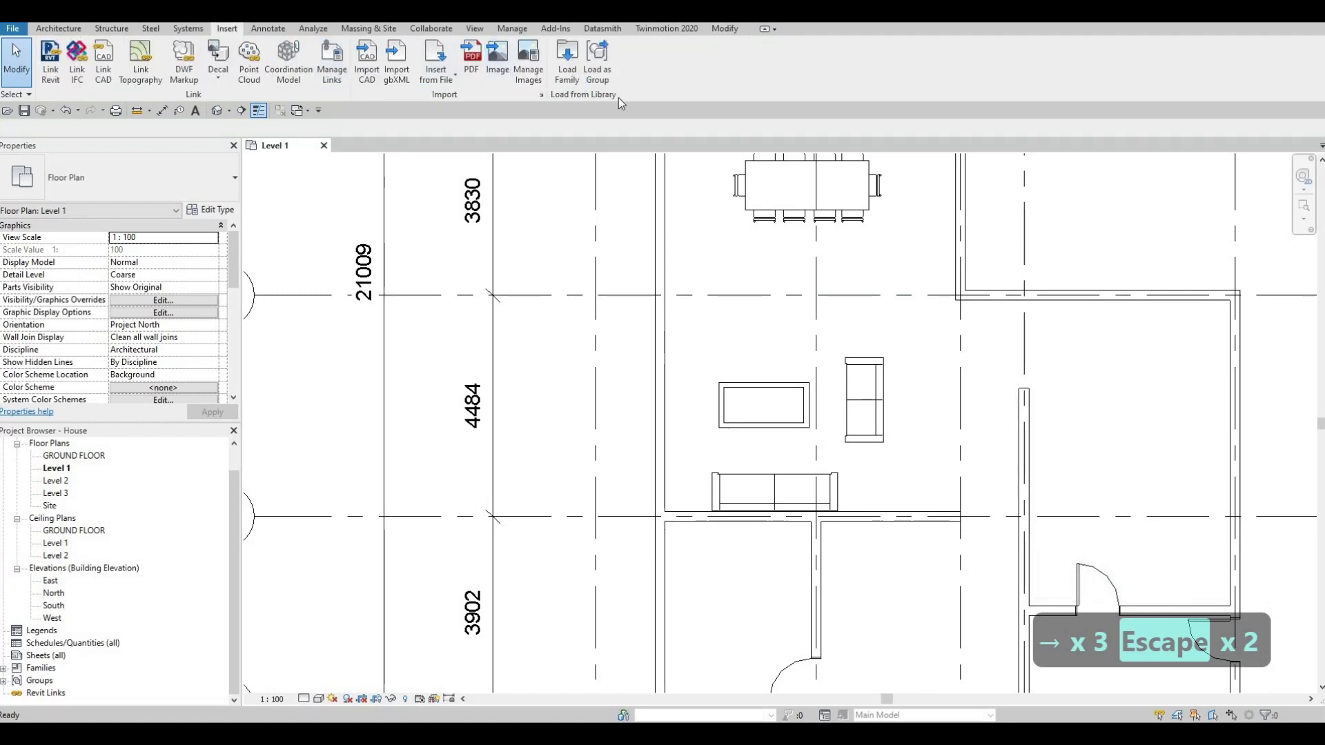
{"action": "left_click", "coordinate": [878, 122]}
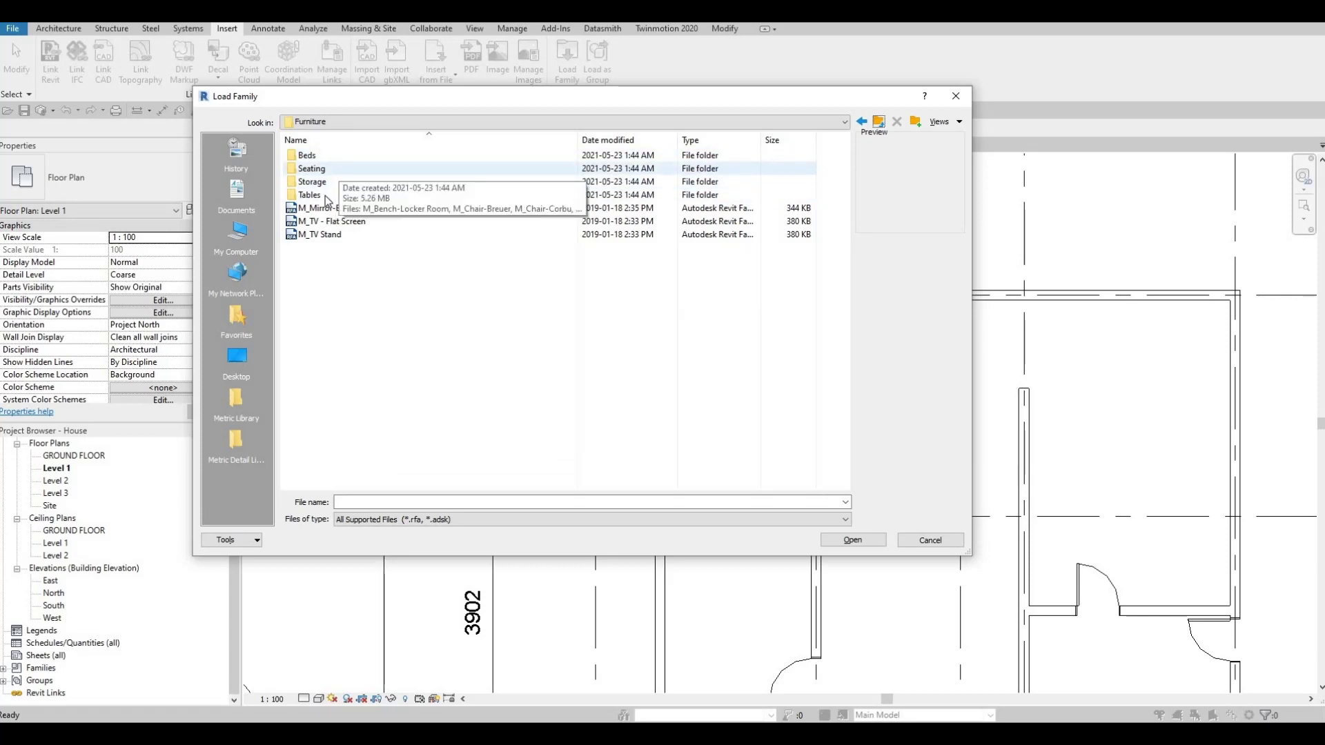
{"action": "double_click", "coordinate": [358, 198]}
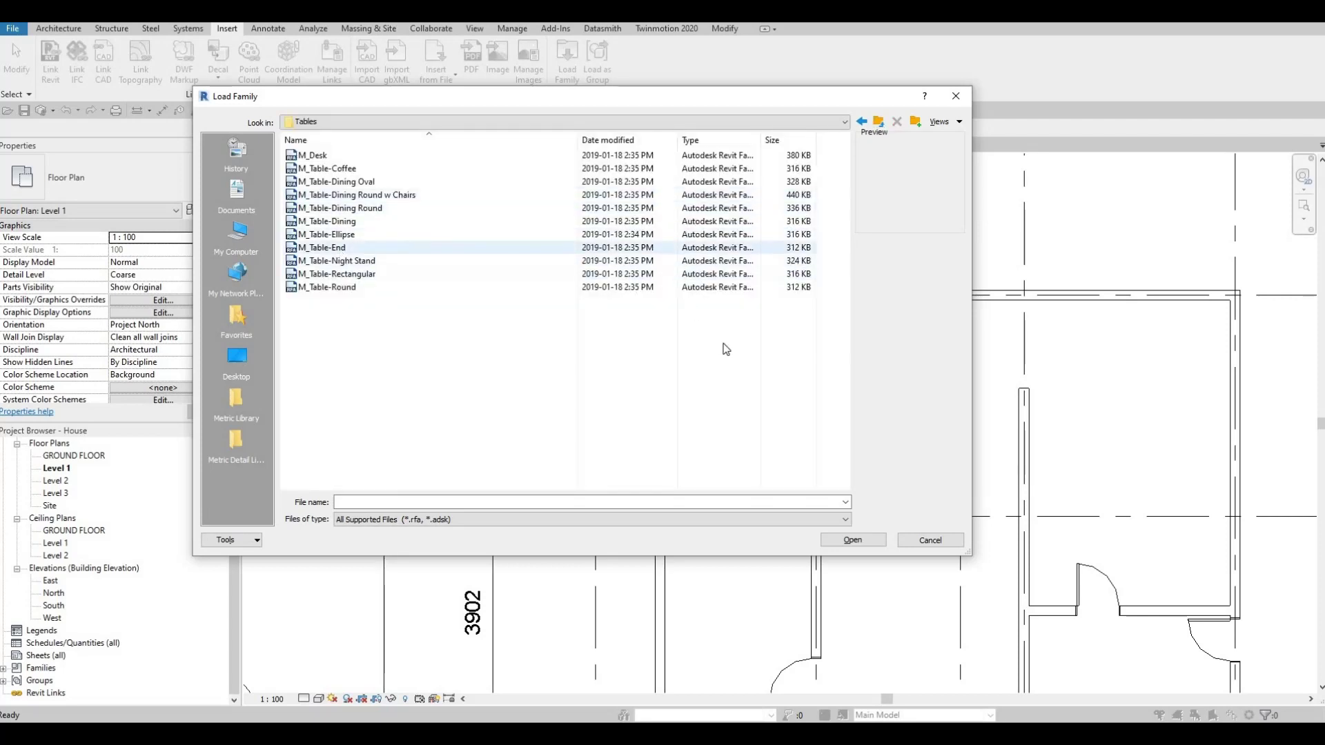
{"action": "left_click", "coordinate": [495, 250]}
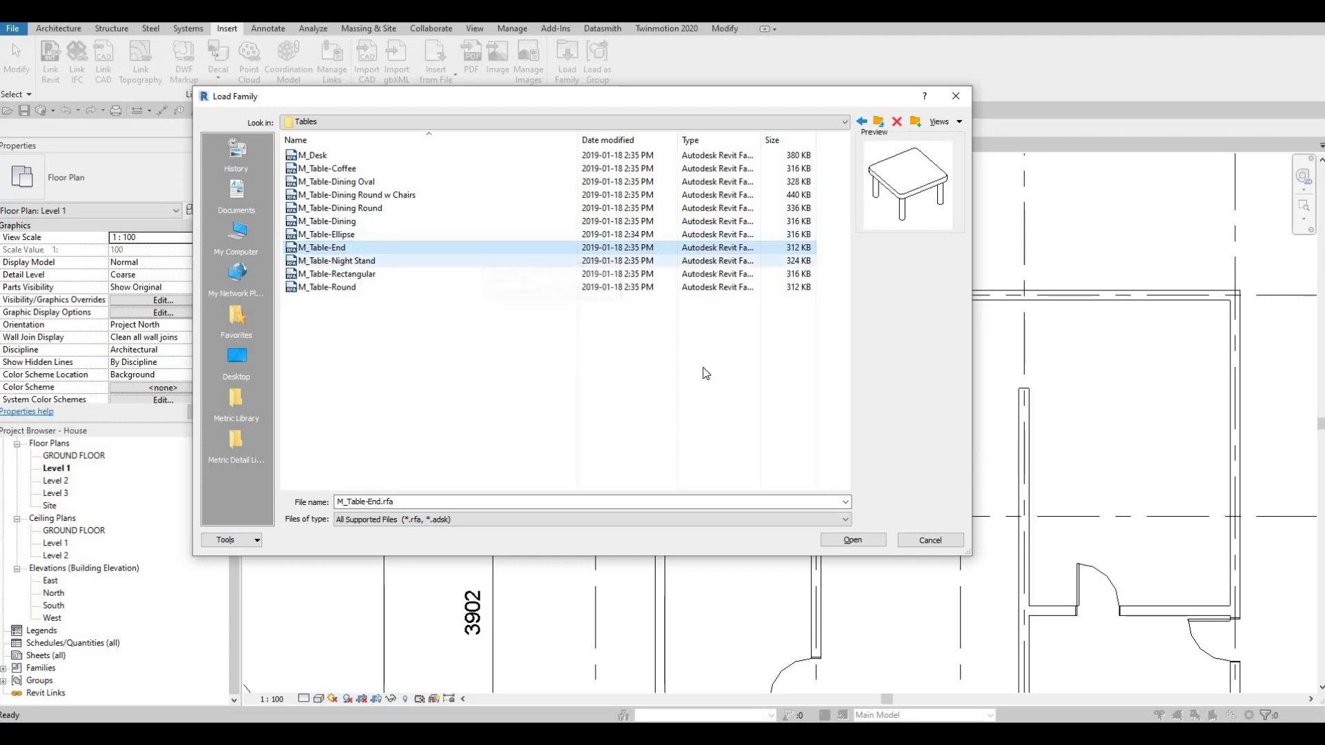
{"action": "key", "text": "Down"}
{"action": "left_click", "coordinate": [853, 539]}
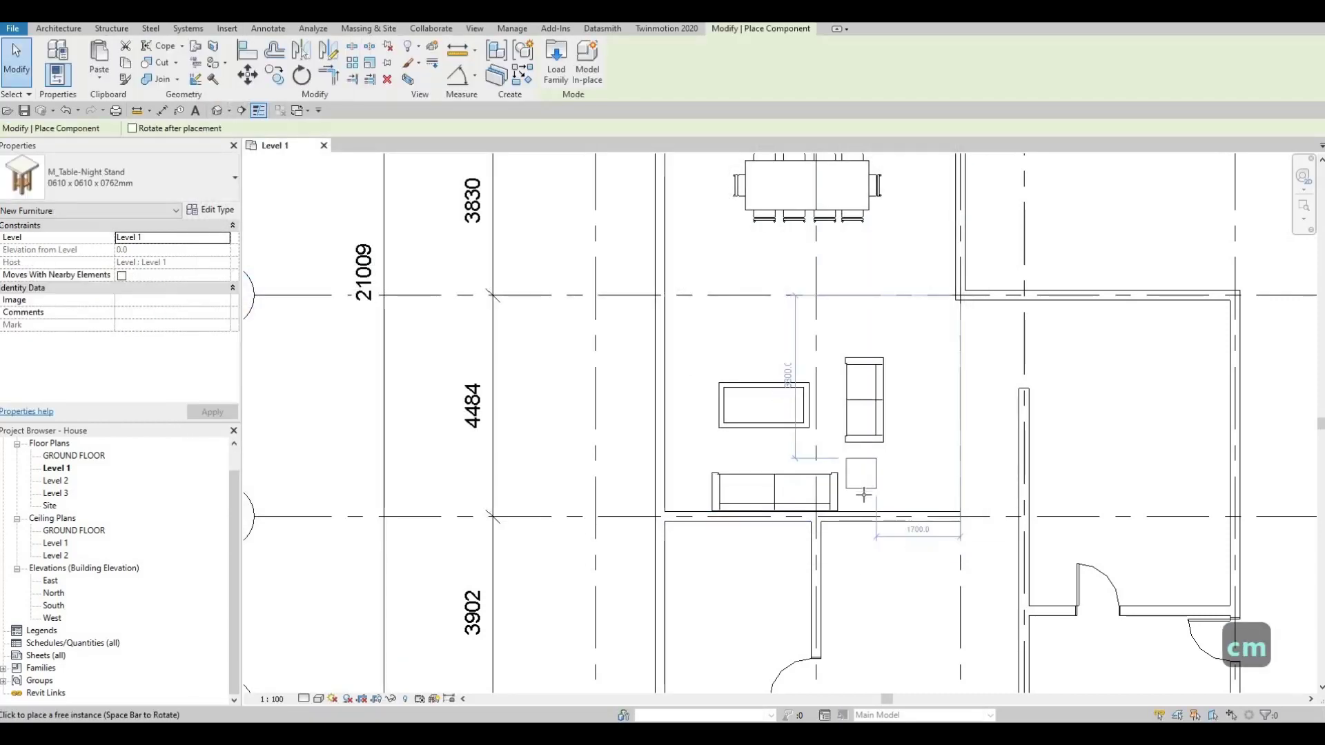
Place one 0610 x 0610 x 0762mm night stand in the corner between the two living area sofas.
{"action": "scroll", "coordinate": [861, 479], "scroll_direction": "up", "scroll_amount": 3}
{"action": "left_click", "coordinate": [854, 467]}
{"action": "middle_click_drag", "start_coordinate": [841, 423], "coordinate": [830, 532]}
{"action": "scroll", "coordinate": [837, 497], "scroll_direction": "down", "scroll_amount": 1}
{"action": "middle_click_drag", "start_coordinate": [826, 408], "coordinate": [822, 326]}
{"action": "key", "text": "Escape"}
{"action": "key", "text": "Escape"}
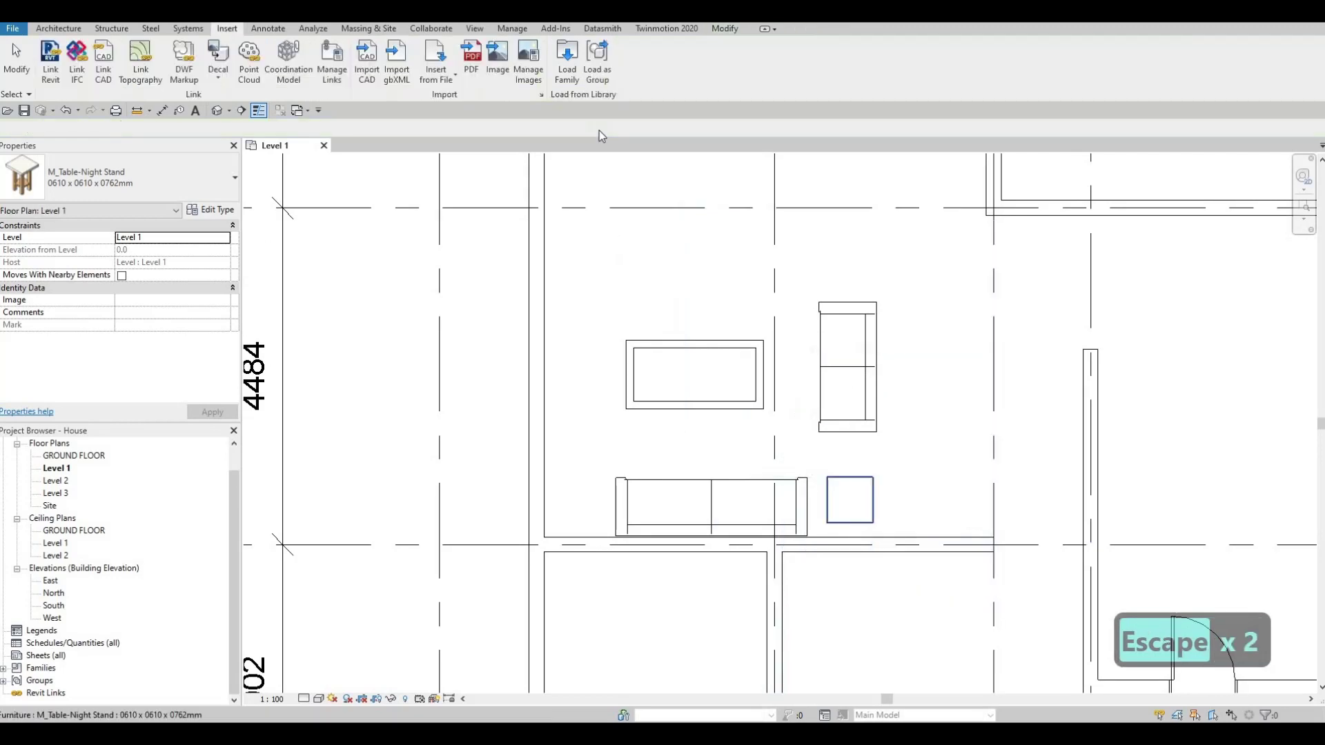
{"action": "key", "text": "Escape"}
Start loading another family and browse to the library's Lighting > Architectural > Internal folder.
{"action": "left_click", "coordinate": [569, 76]}
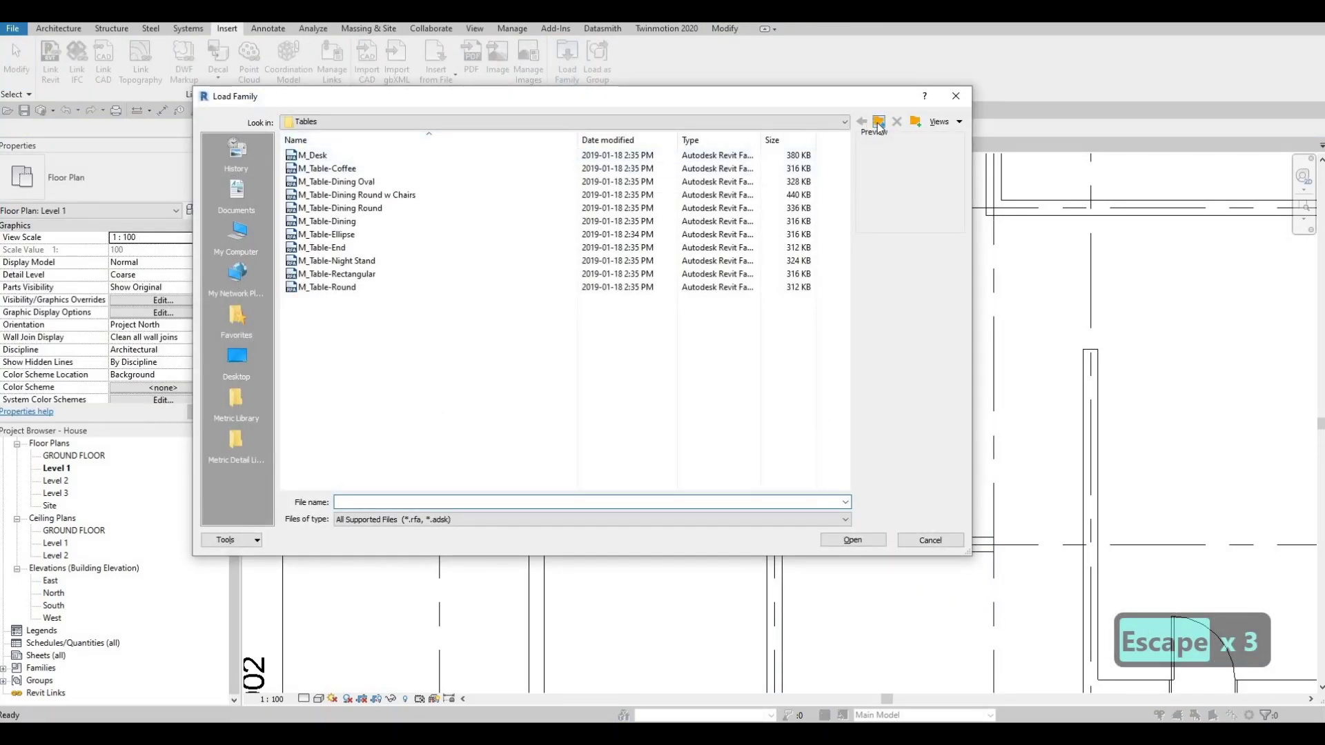
{"action": "left_click", "coordinate": [878, 122]}
{"action": "left_click", "coordinate": [878, 122]}
{"action": "double_click", "coordinate": [344, 364]}
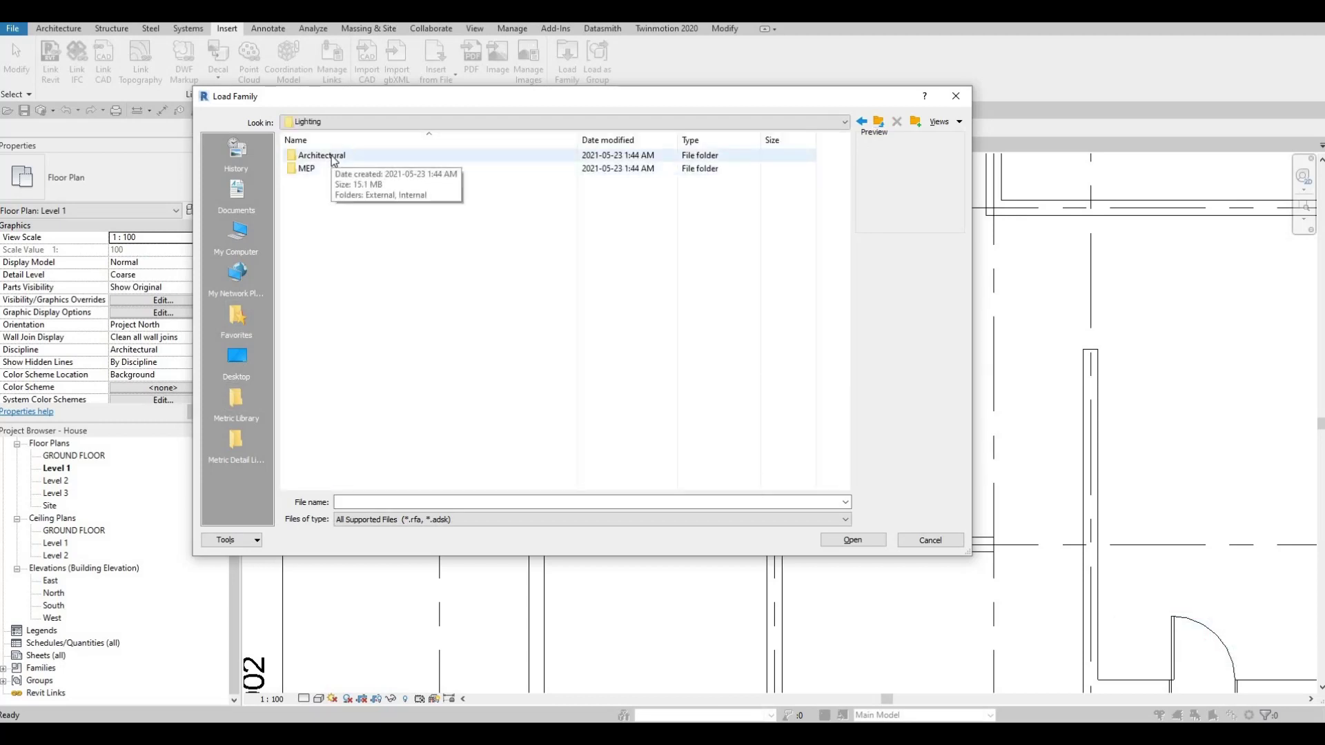
{"action": "double_click", "coordinate": [322, 158]}
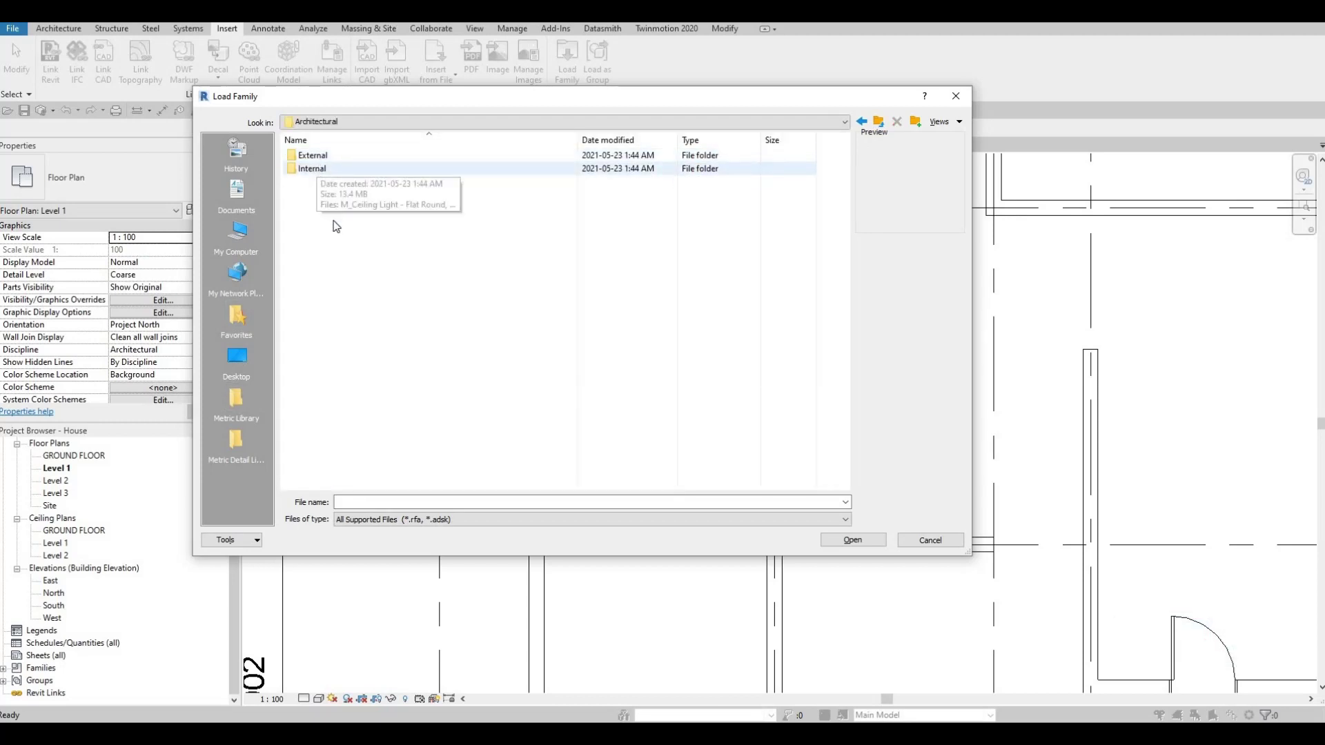
{"action": "double_click", "coordinate": [312, 168]}
Compare the previews of the pendant light, sconce and floor lamp families.
{"action": "left_click", "coordinate": [341, 366]}
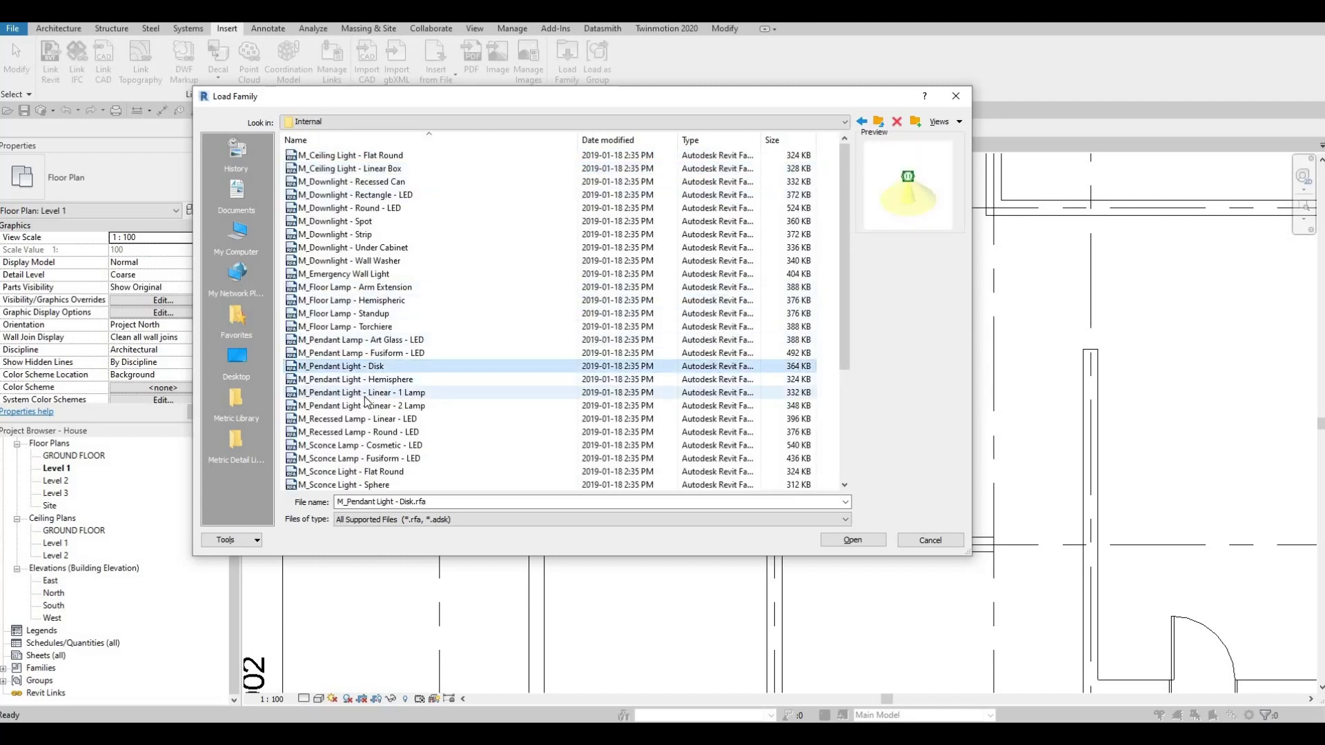
{"action": "key", "text": "Up"}
{"action": "key", "text": "Down"}
{"action": "key", "text": "Down"}
{"action": "key", "text": "Down"}
{"action": "key", "text": "Down"}
{"action": "key", "text": "Down"}
{"action": "key", "text": "Down"}
{"action": "key", "text": "Down"}
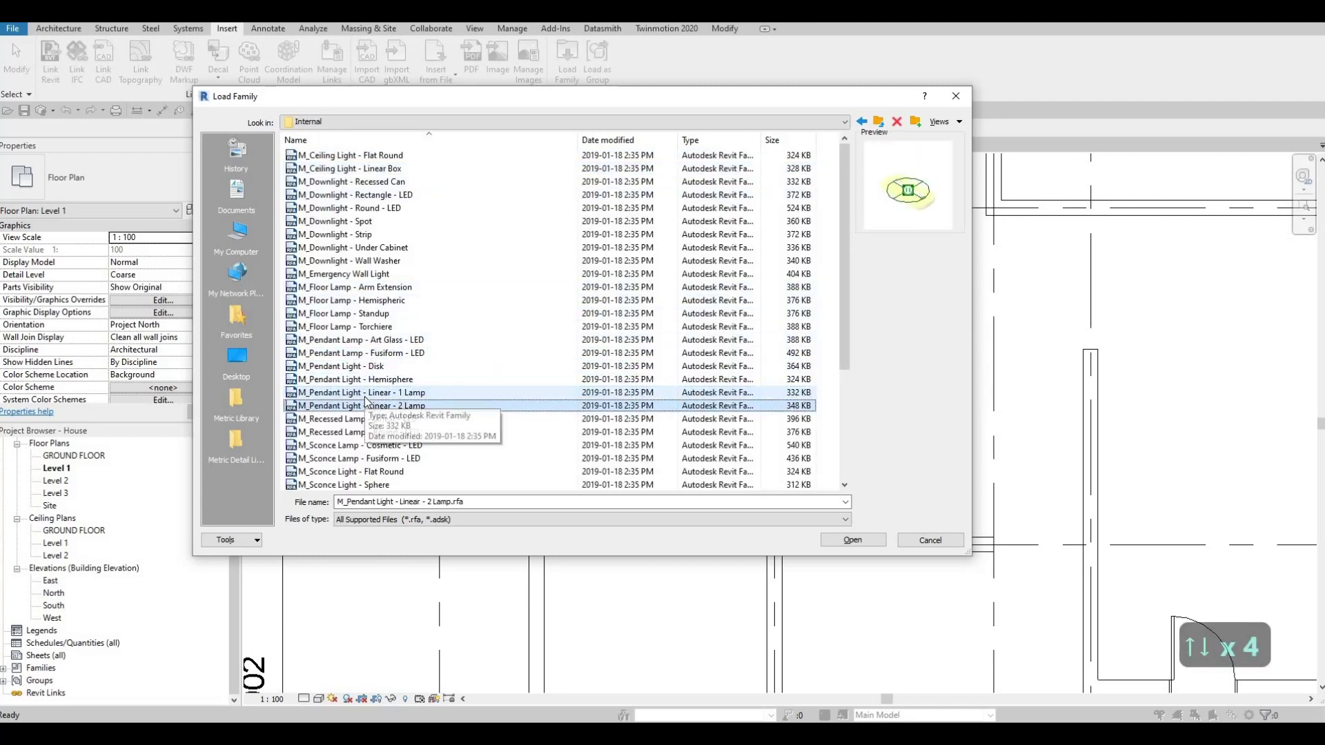
{"action": "key", "text": "Down"}
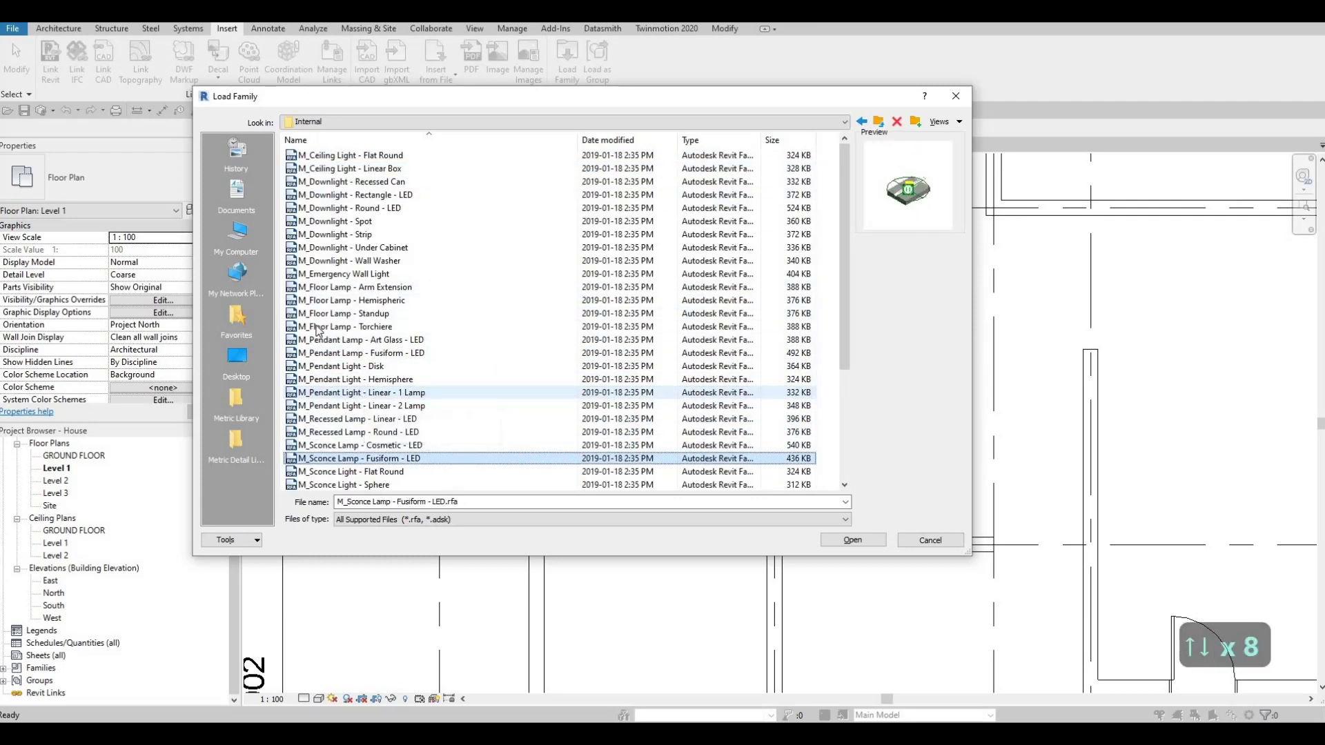
{"action": "left_click", "coordinate": [359, 314]}
{"action": "scroll", "coordinate": [350, 345], "scroll_direction": "down", "scroll_amount": 3}
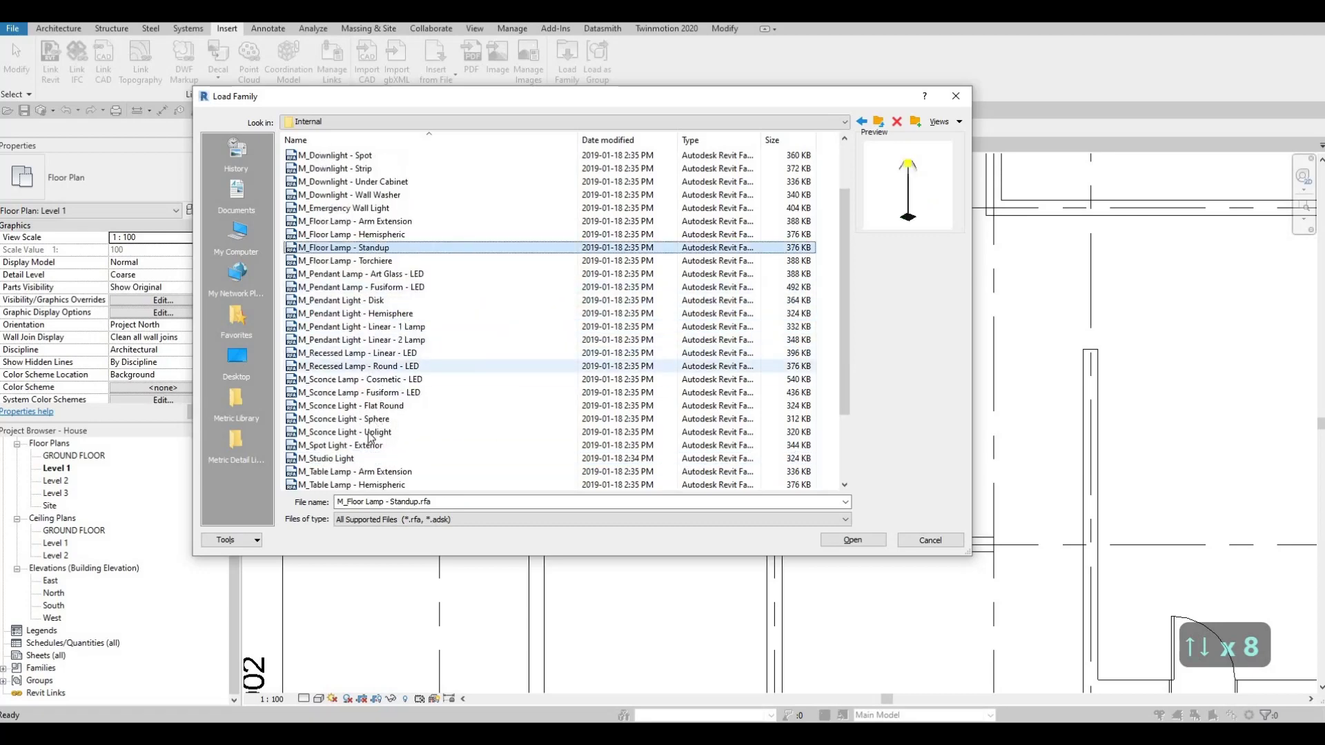
Compare the table lamp families and load M_Table Lamp - Hemispheric.
{"action": "left_click", "coordinate": [345, 407]}
{"action": "left_click", "coordinate": [343, 420]}
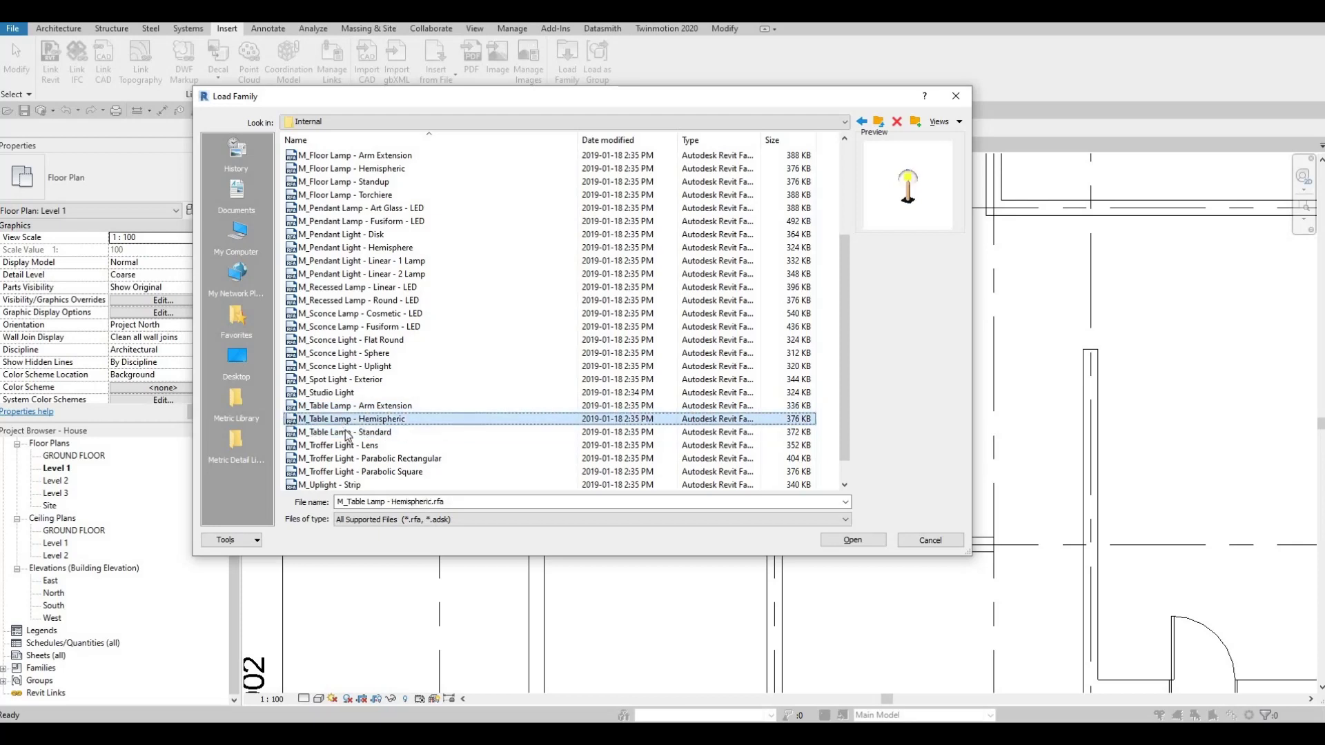
{"action": "left_click", "coordinate": [344, 433]}
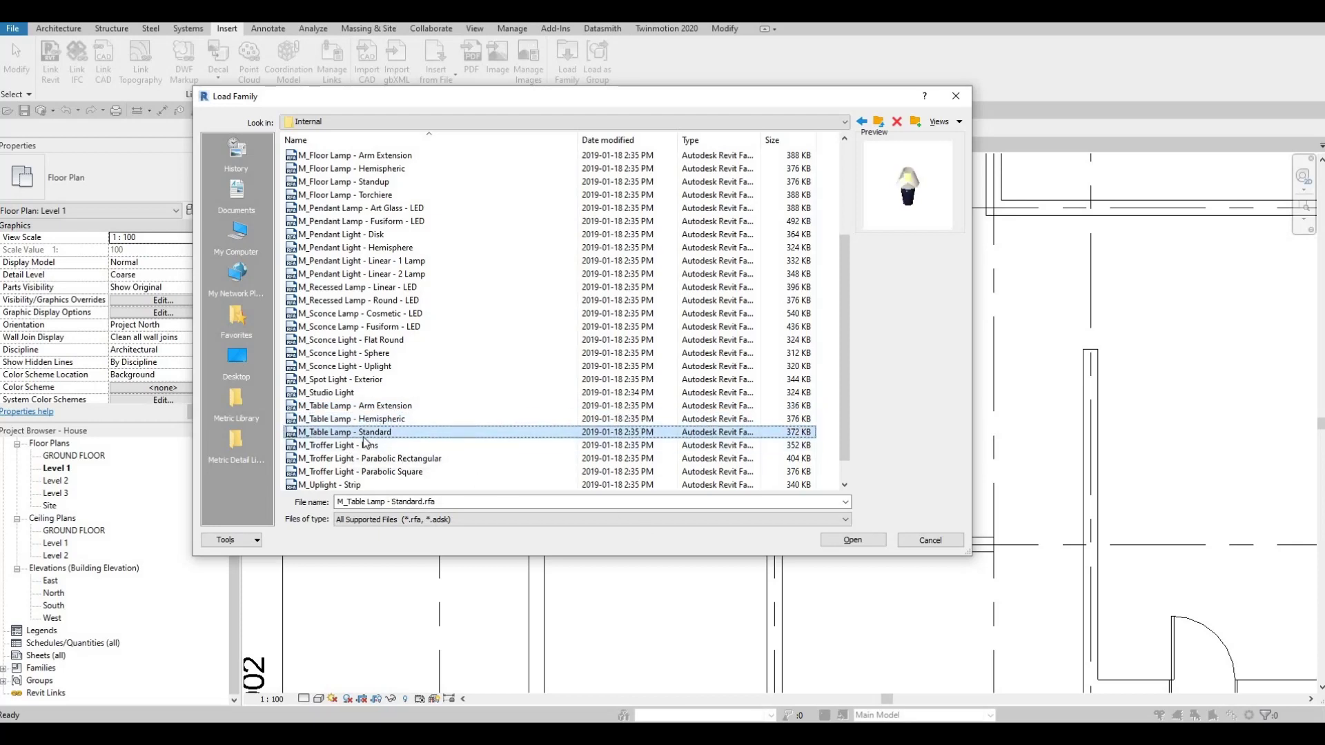
{"action": "left_click", "coordinate": [348, 420]}
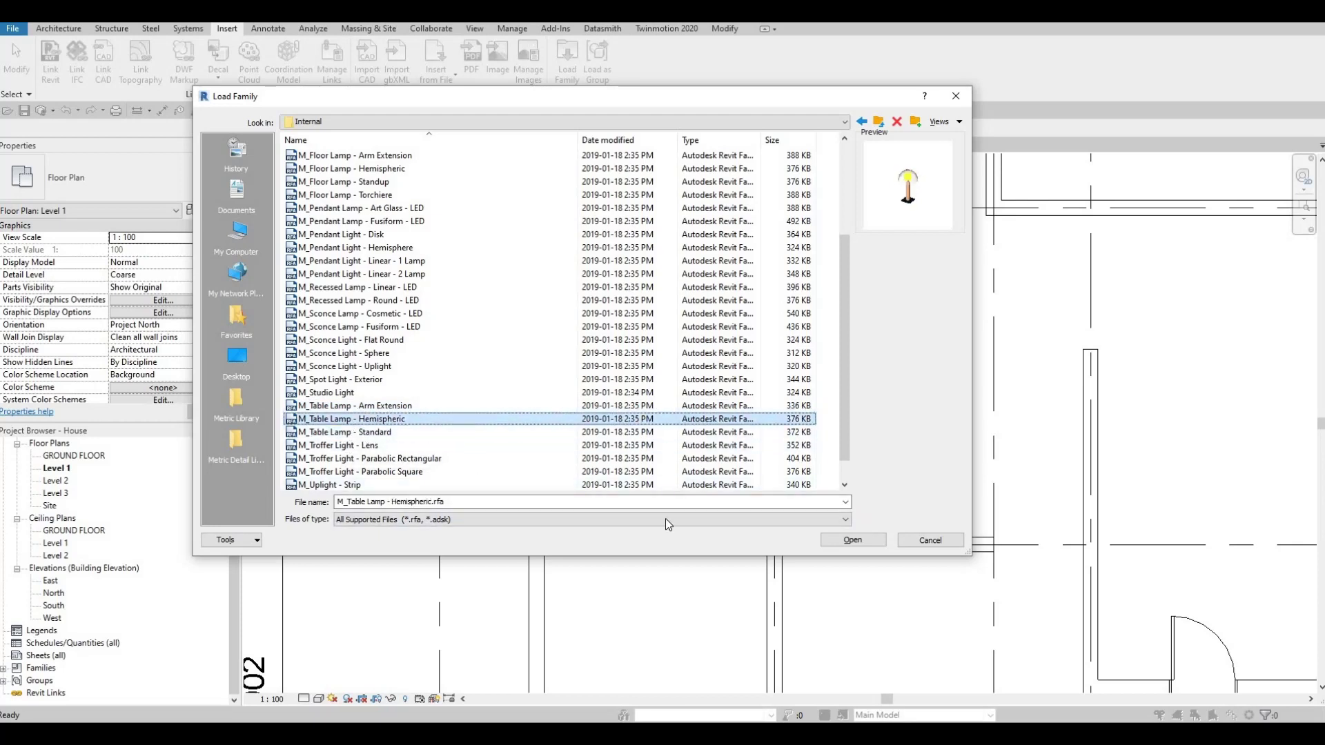
{"action": "left_click", "coordinate": [852, 540]}
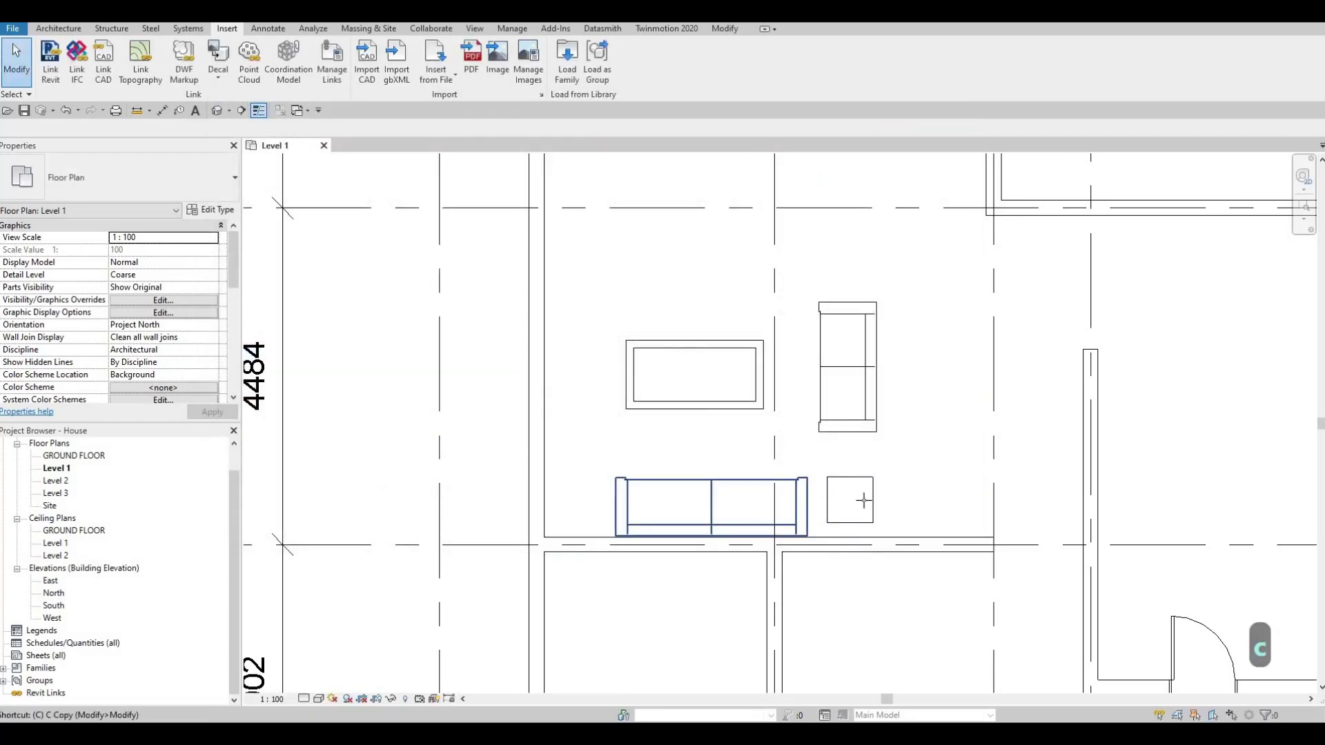
{"action": "key", "text": "m"}
{"action": "scroll", "coordinate": [856, 500], "scroll_direction": "up", "scroll_amount": 2}
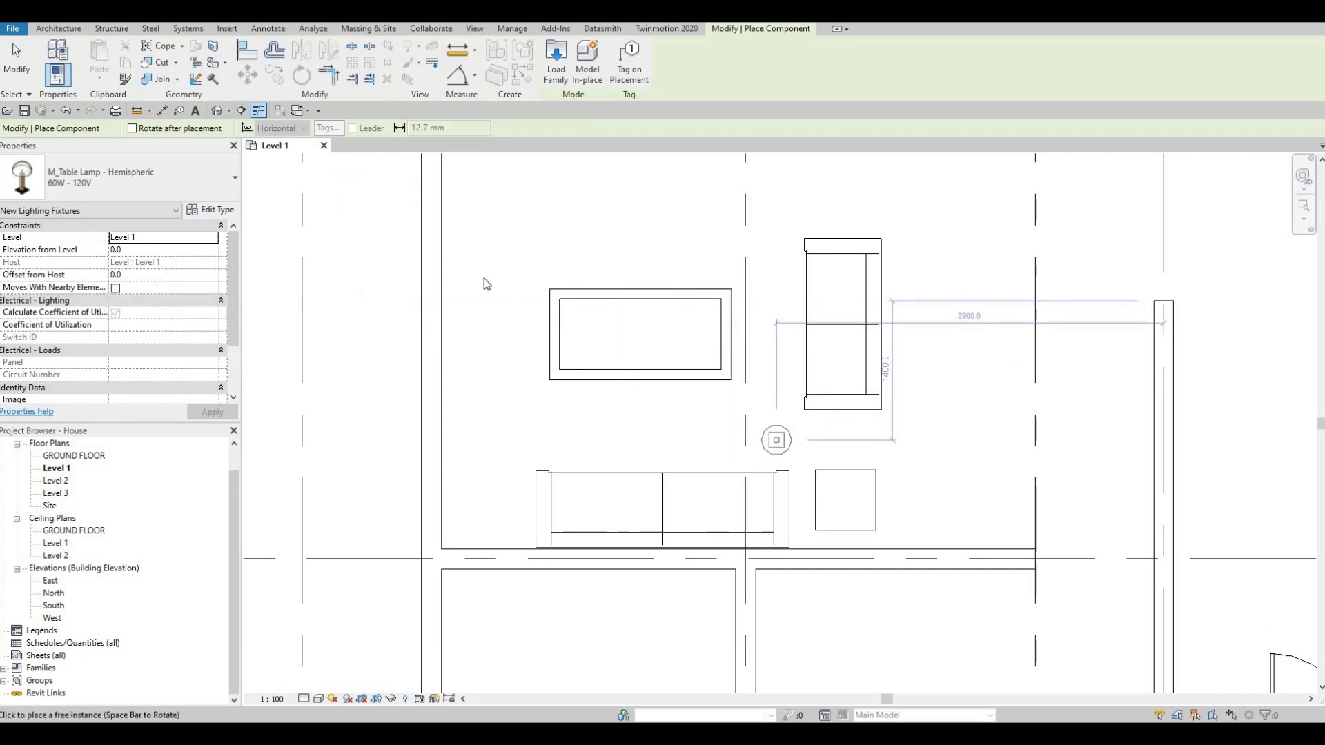
{"action": "key", "text": "Escape"}
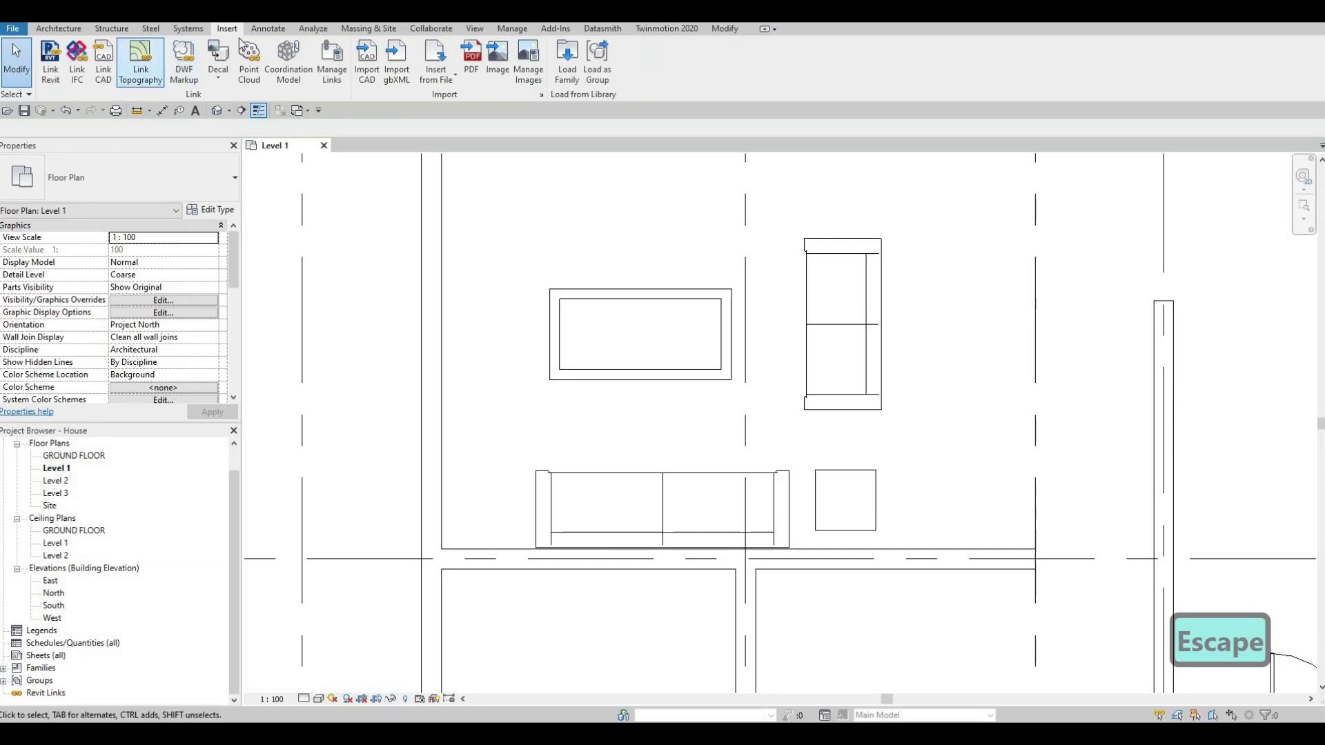
{"action": "left_click", "coordinate": [265, 29]}
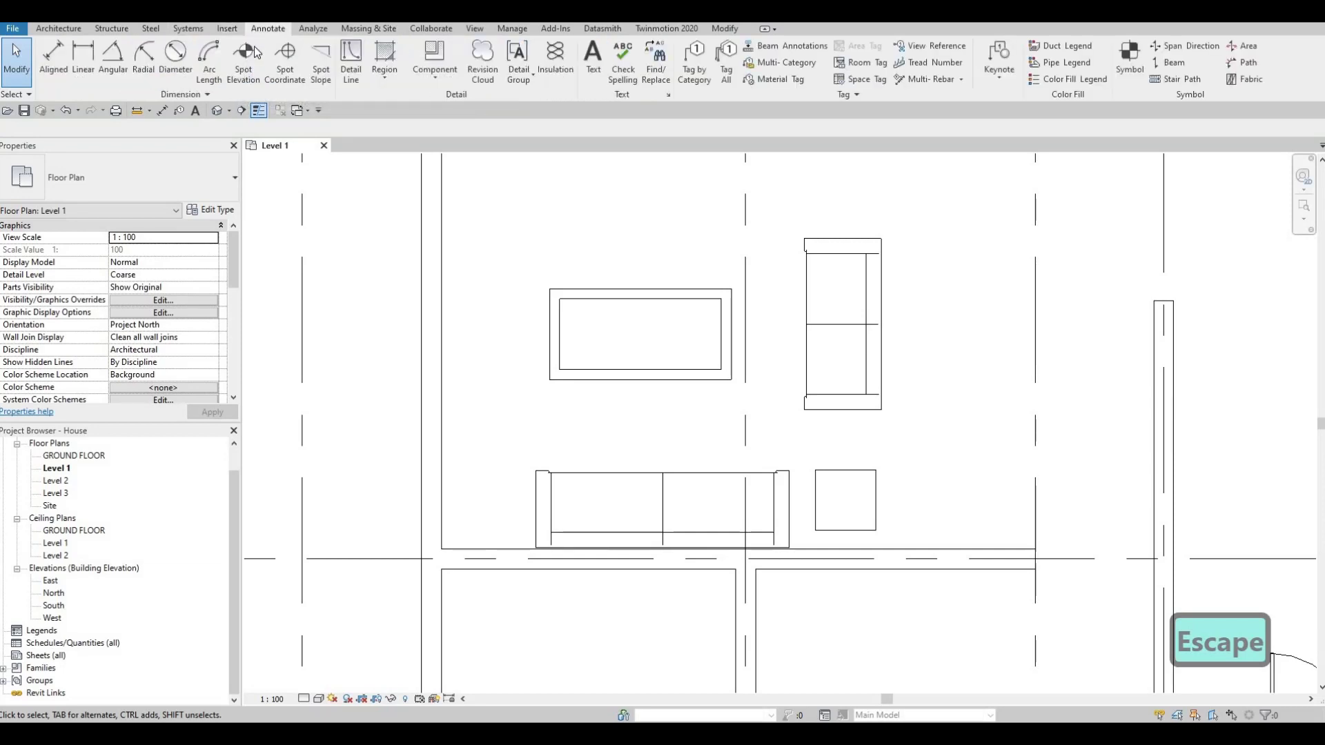
{"action": "left_click", "coordinate": [246, 58]}
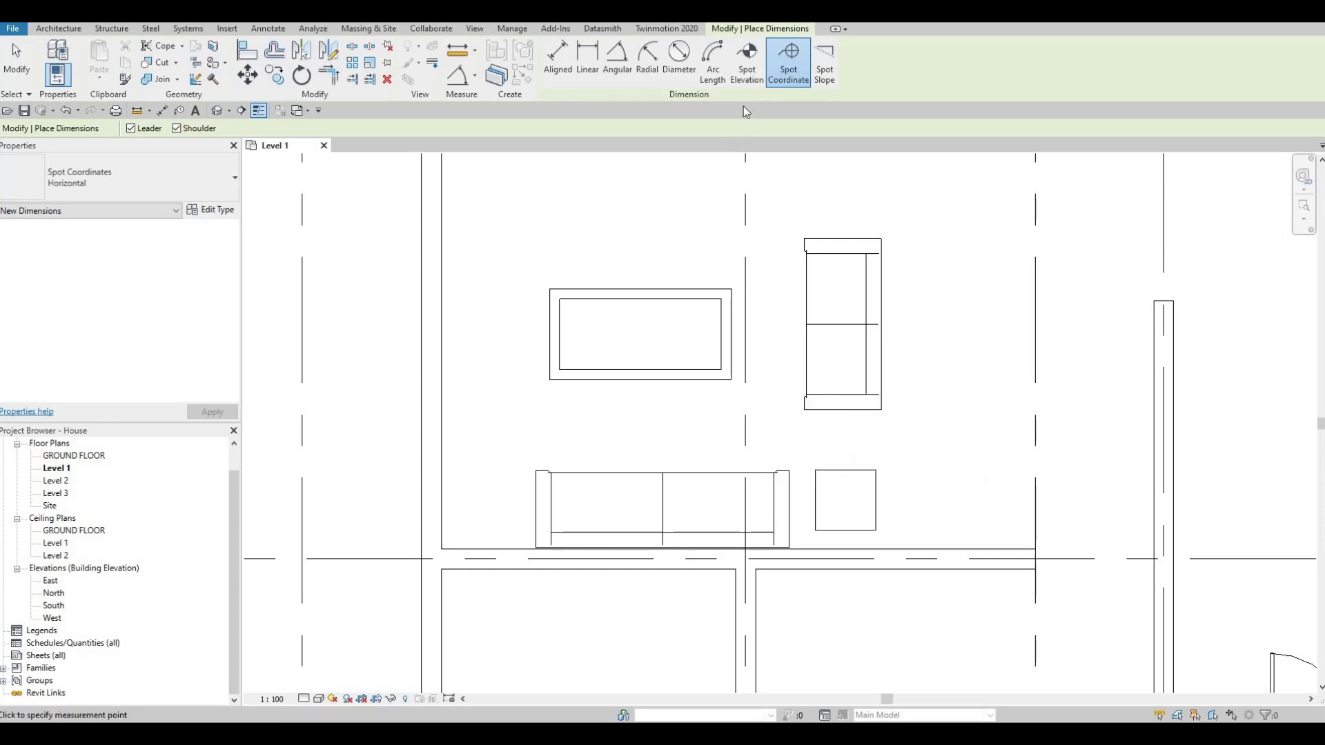
{"action": "left_click", "coordinate": [752, 63]}
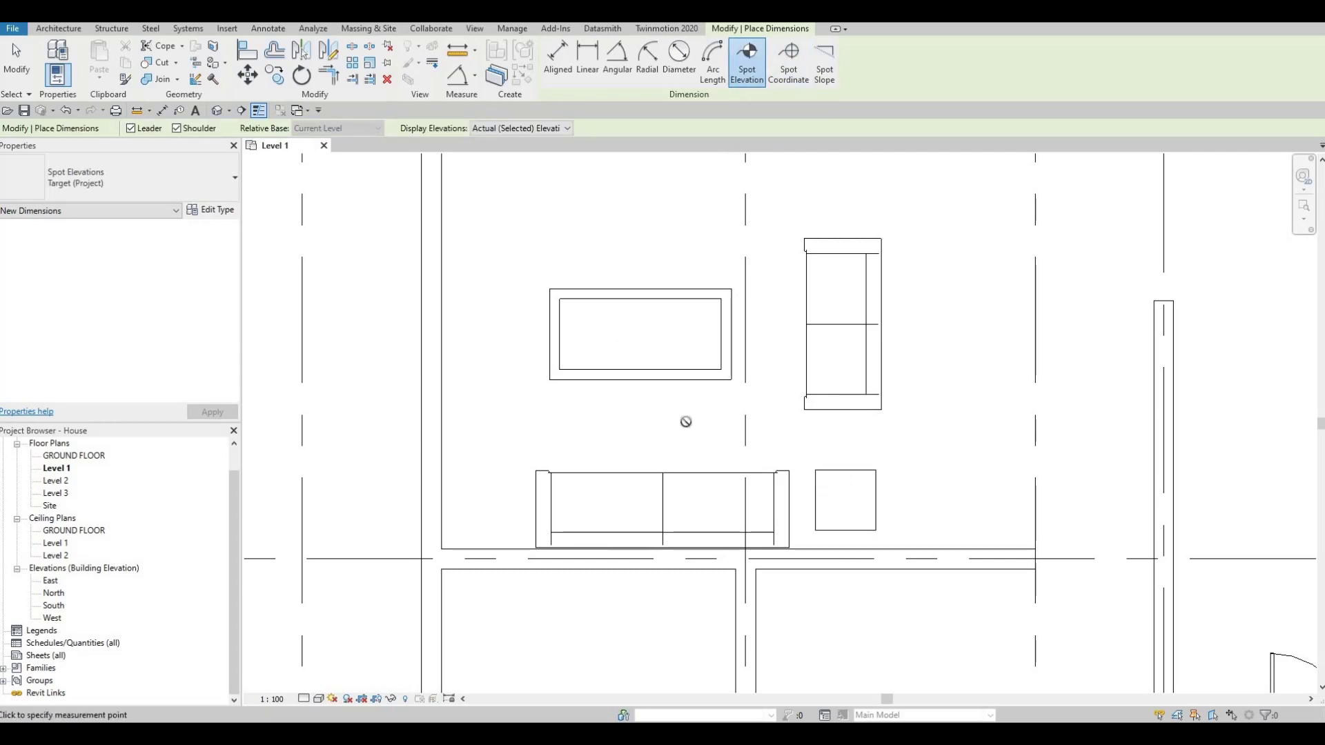
{"action": "scroll", "coordinate": [658, 428], "scroll_direction": "down", "scroll_amount": 2}
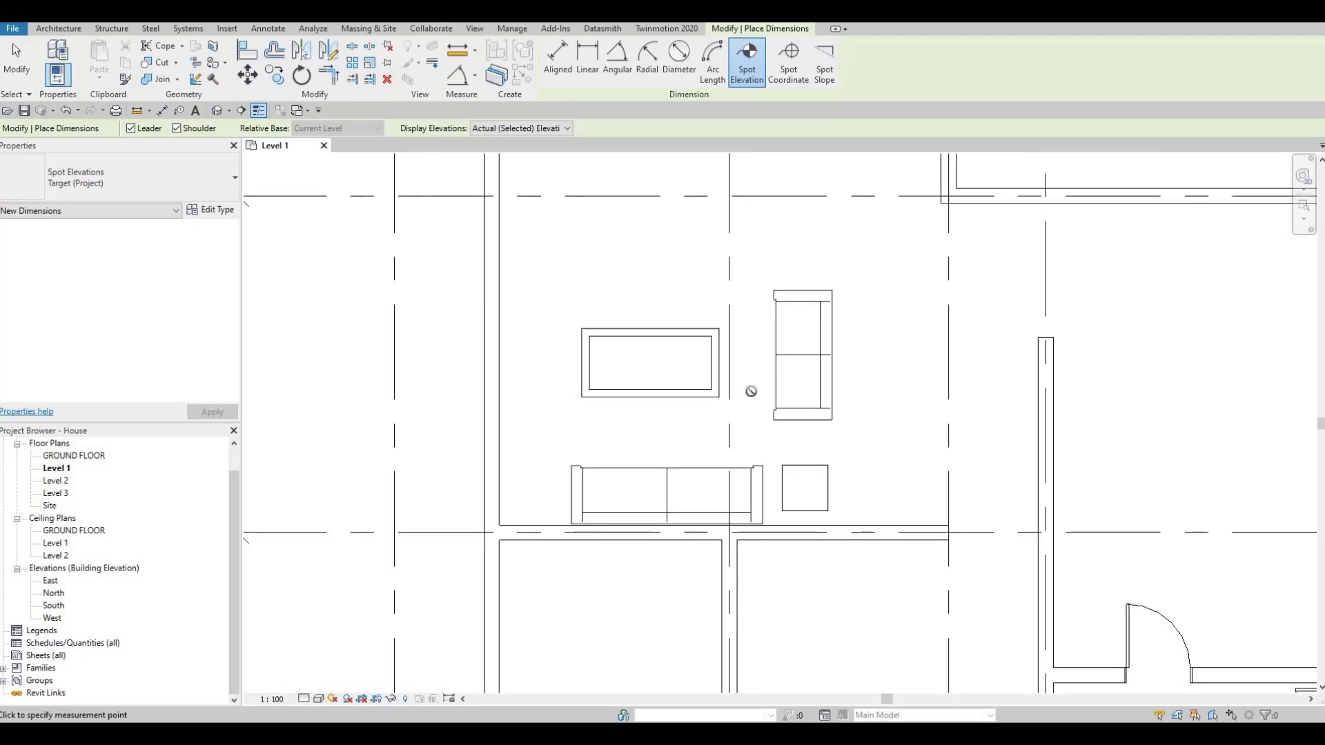
{"action": "key", "text": "Escape"}
{"action": "key", "text": "Escape"}
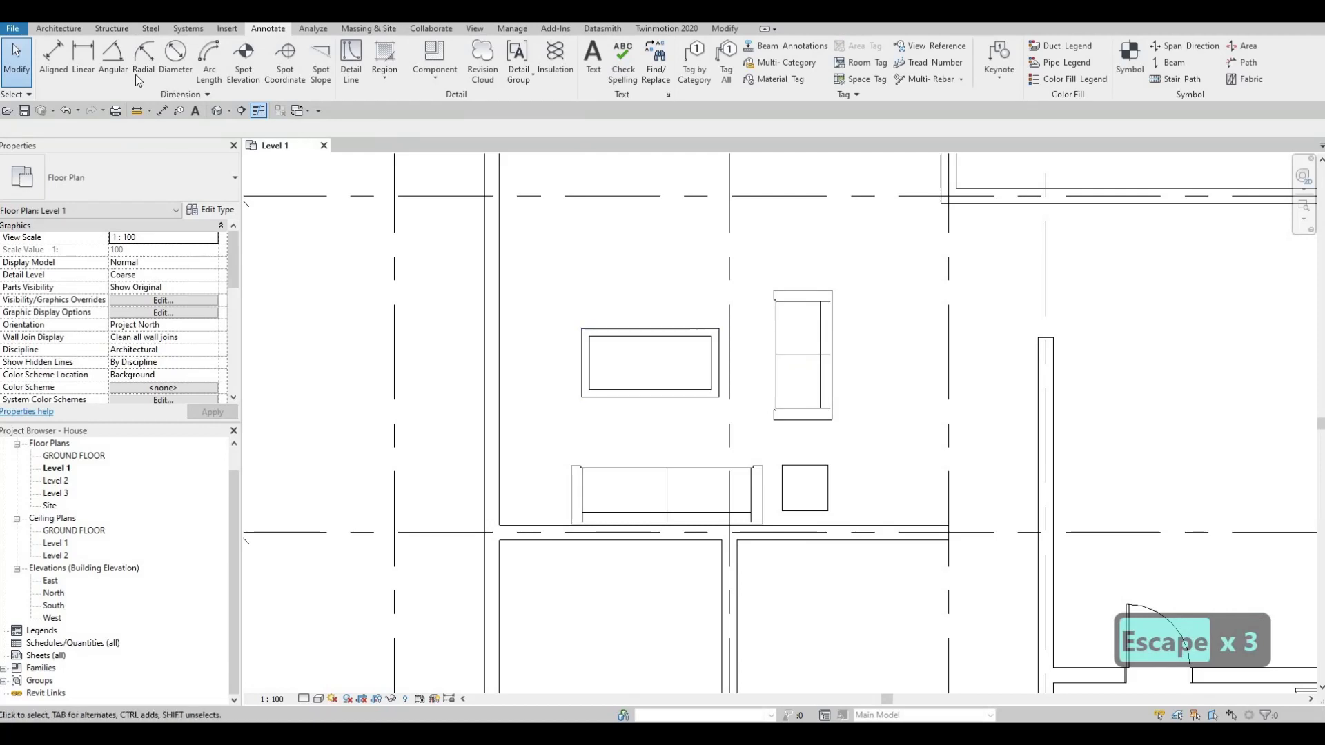
{"action": "key", "text": "Escape"}
{"action": "key", "text": "Escape"}
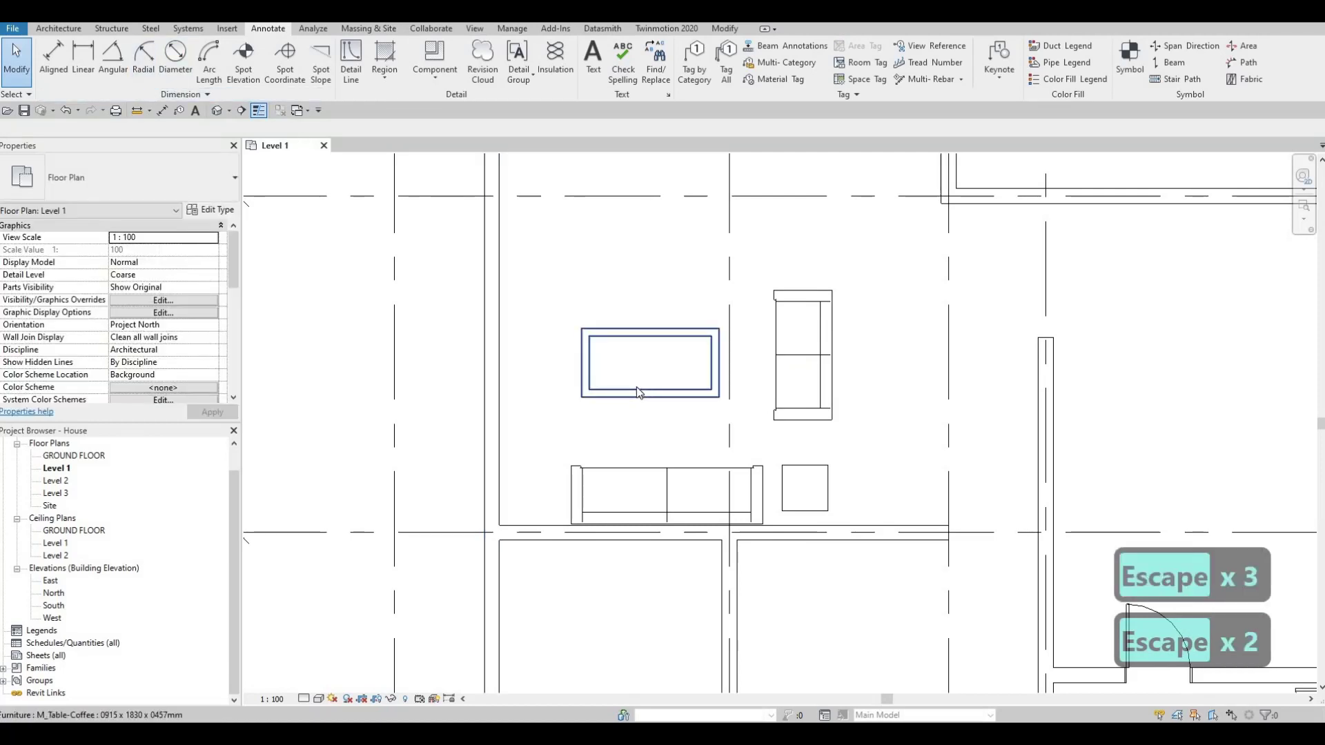
Place one M_Table Lamp - Hemispheric, 60W - 120V, at the centre of the night stand between the two sofas.
{"action": "key", "text": "c"}
{"action": "key", "text": "m"}
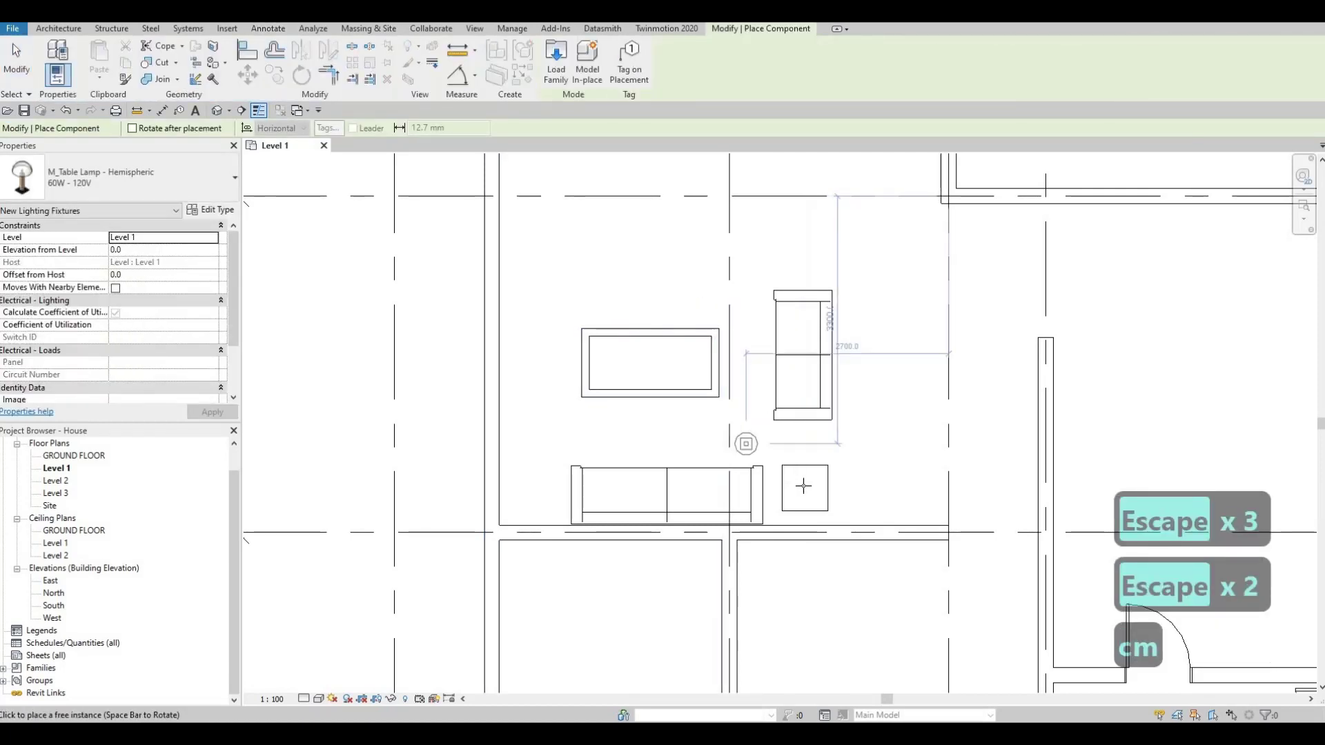
{"action": "scroll", "coordinate": [805, 489], "scroll_direction": "up", "scroll_amount": 1}
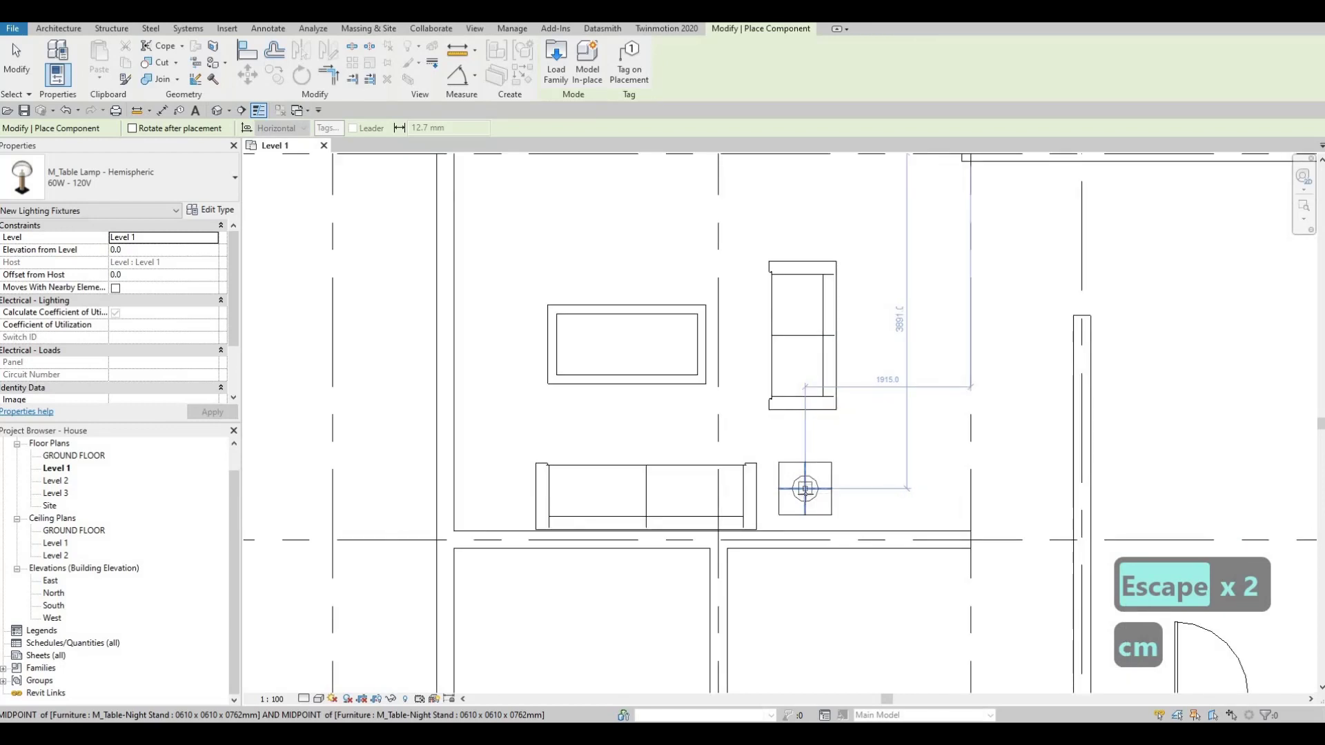
{"action": "key", "text": "Escape"}
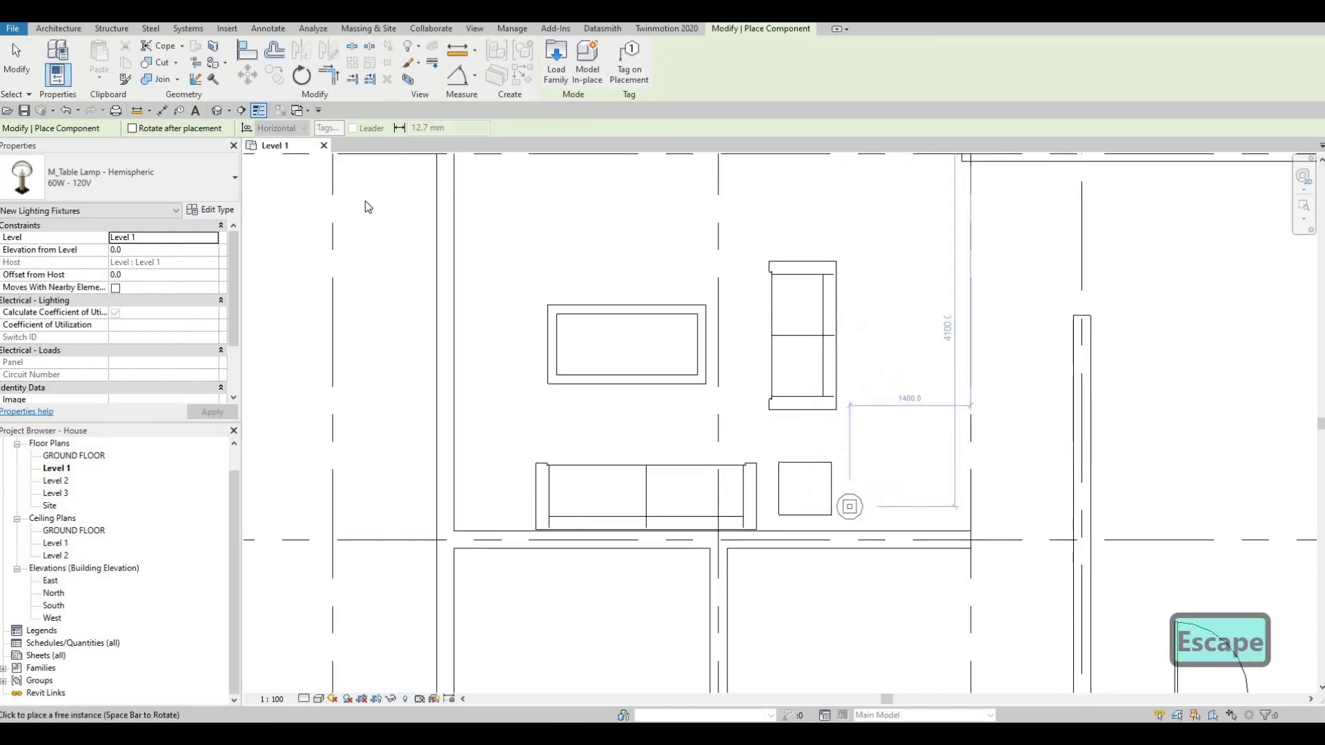
{"action": "key", "text": "Escape"}
{"action": "key", "text": "Escape"}
{"action": "key", "text": "d"}
{"action": "key", "text": "r"}
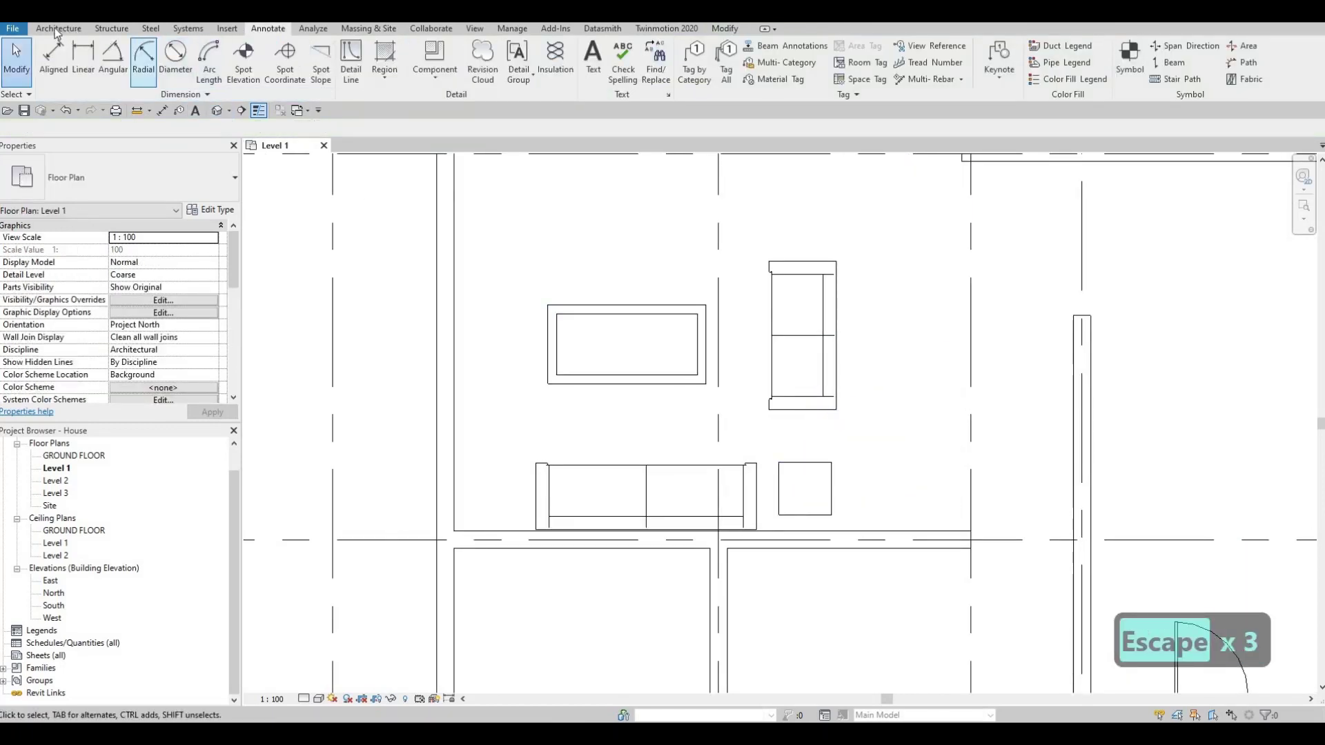
Draw a short vertical building section beside the night stand, flip it to face the night stand, and open its view.
{"action": "left_click", "coordinate": [238, 111]}
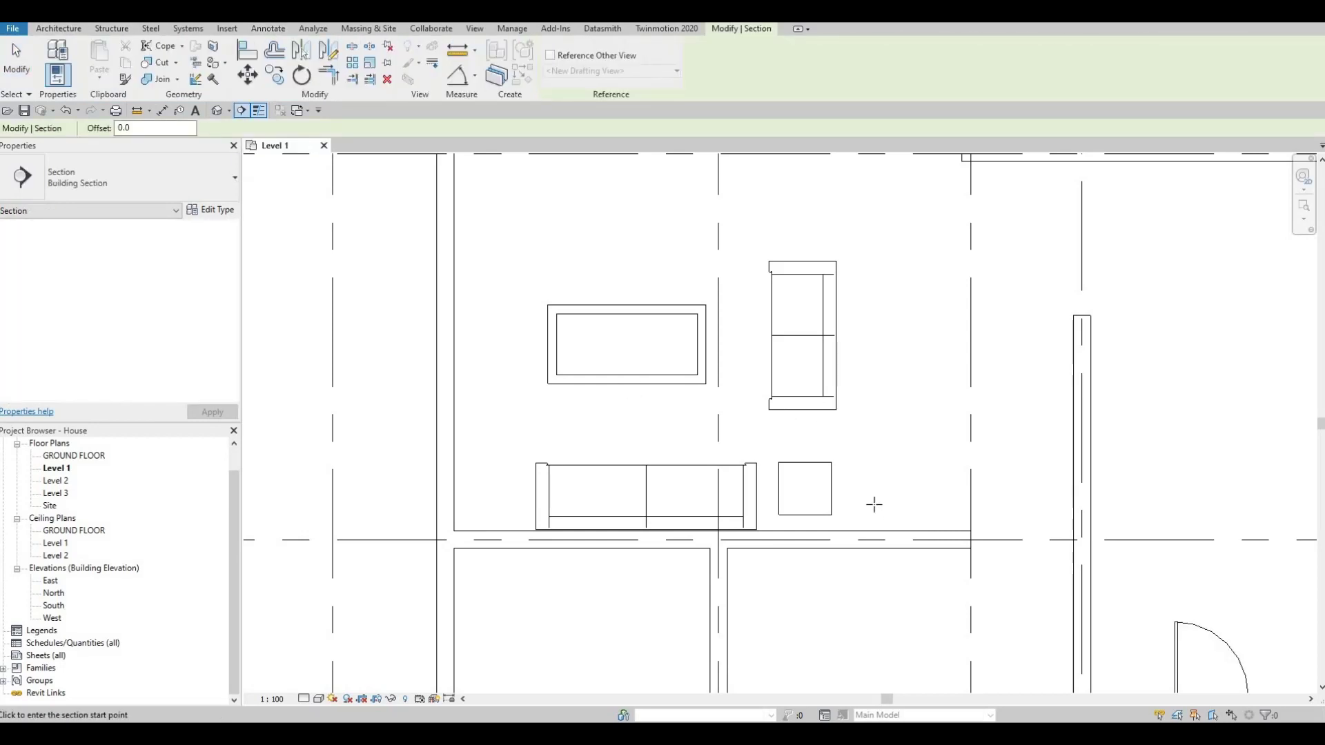
{"action": "left_click", "coordinate": [875, 407]}
{"action": "left_click", "coordinate": [875, 570]}
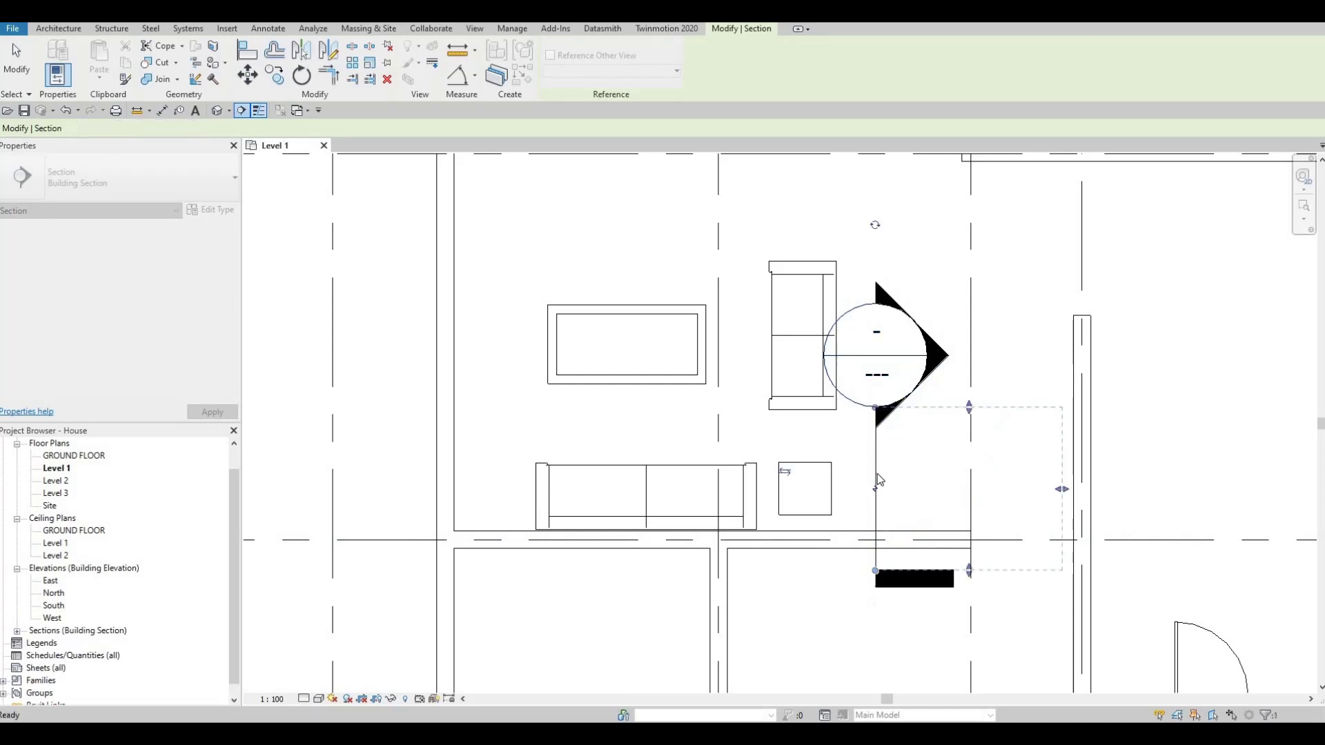
{"action": "key", "text": "Escape"}
{"action": "key", "text": "Escape"}
{"action": "left_click", "coordinate": [875, 483]}
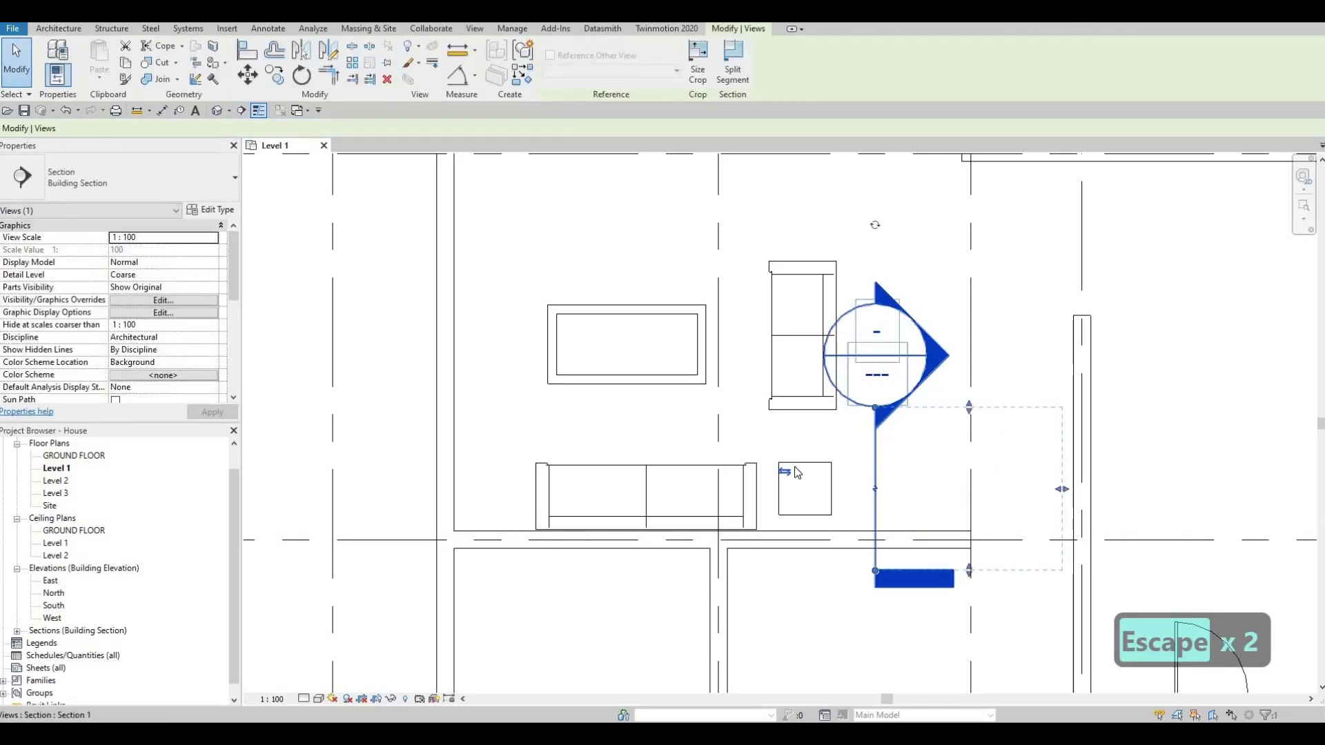
{"action": "left_click", "coordinate": [873, 491]}
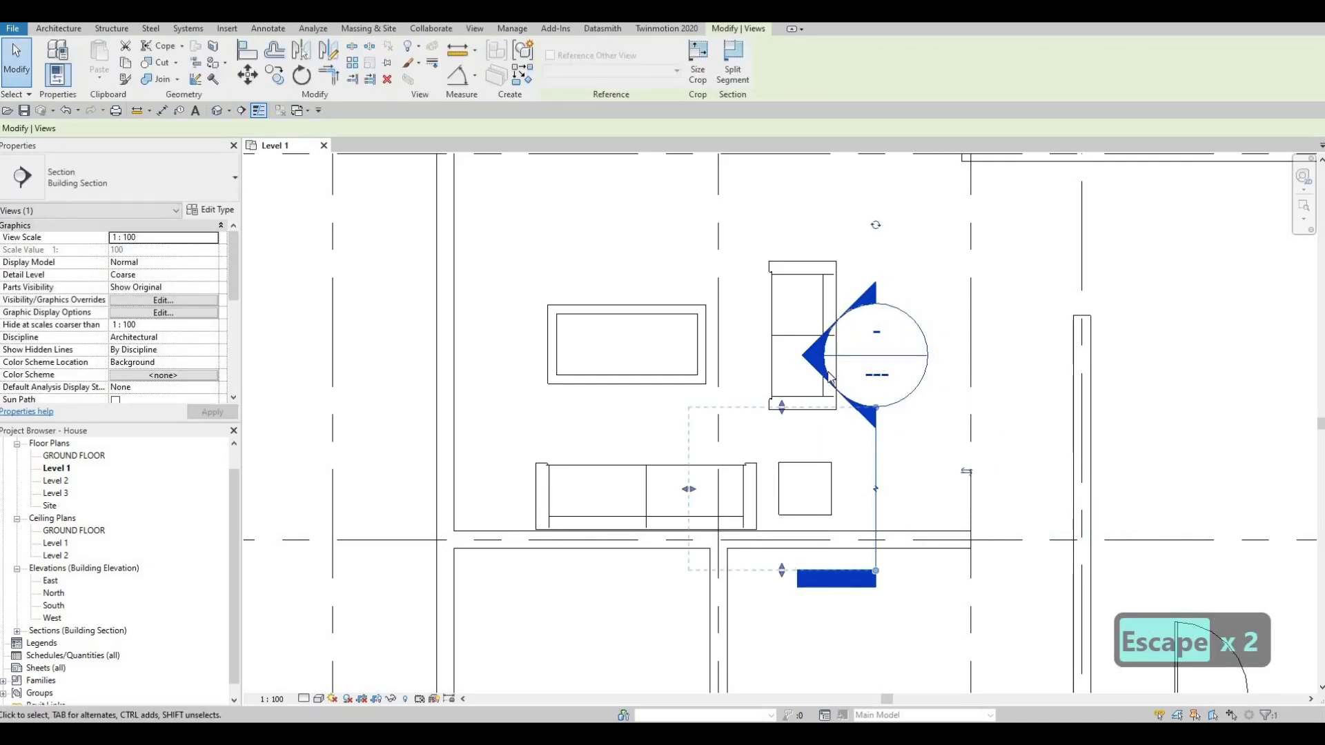
{"action": "key", "text": "Escape"}
{"action": "key", "text": "Escape"}
{"action": "key", "text": "Escape"}
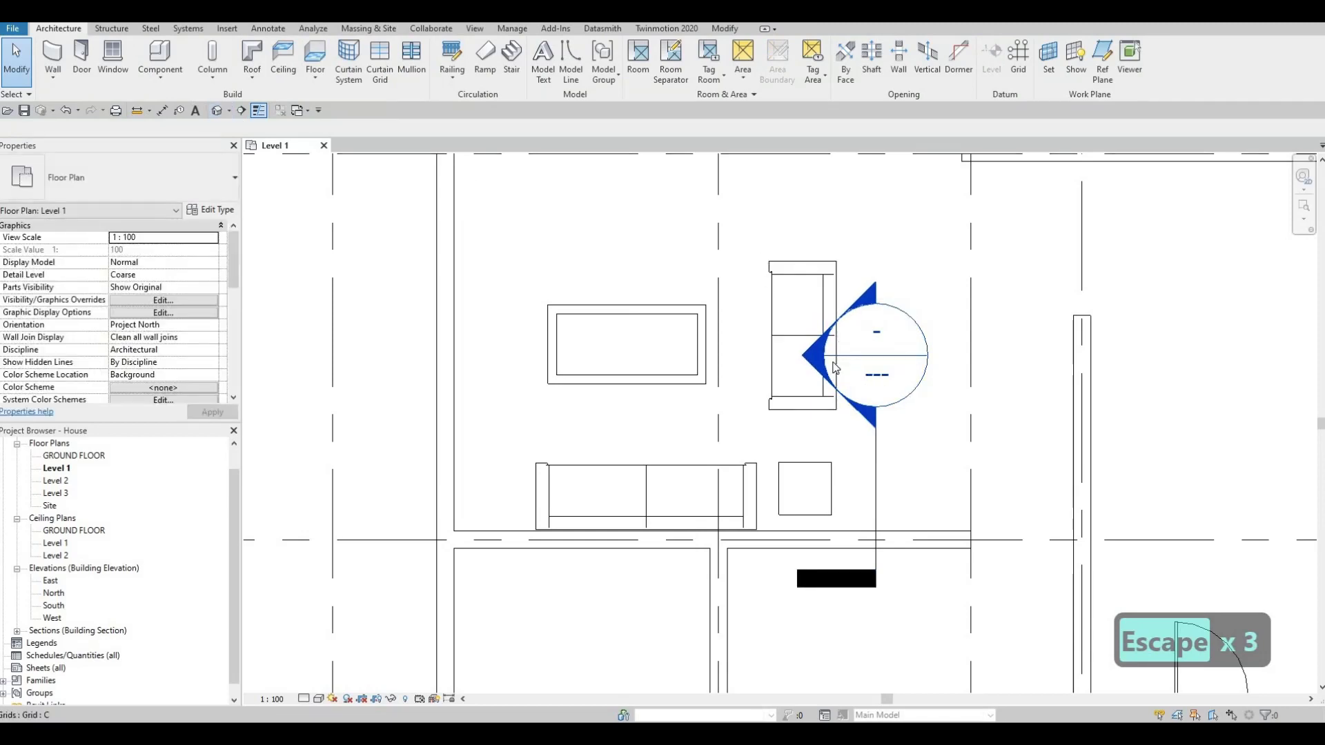
{"action": "double_click", "coordinate": [811, 360]}
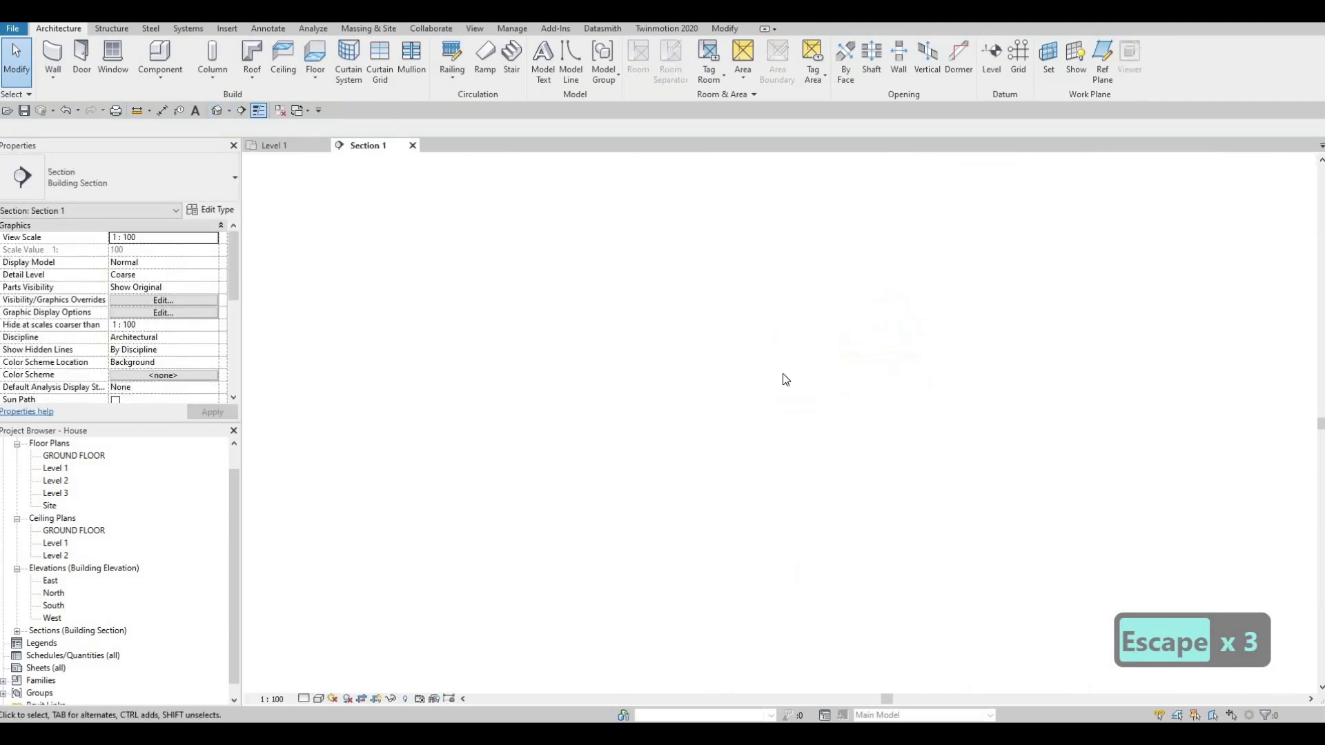
{"action": "scroll", "coordinate": [756, 518], "scroll_direction": "up", "scroll_amount": 5}
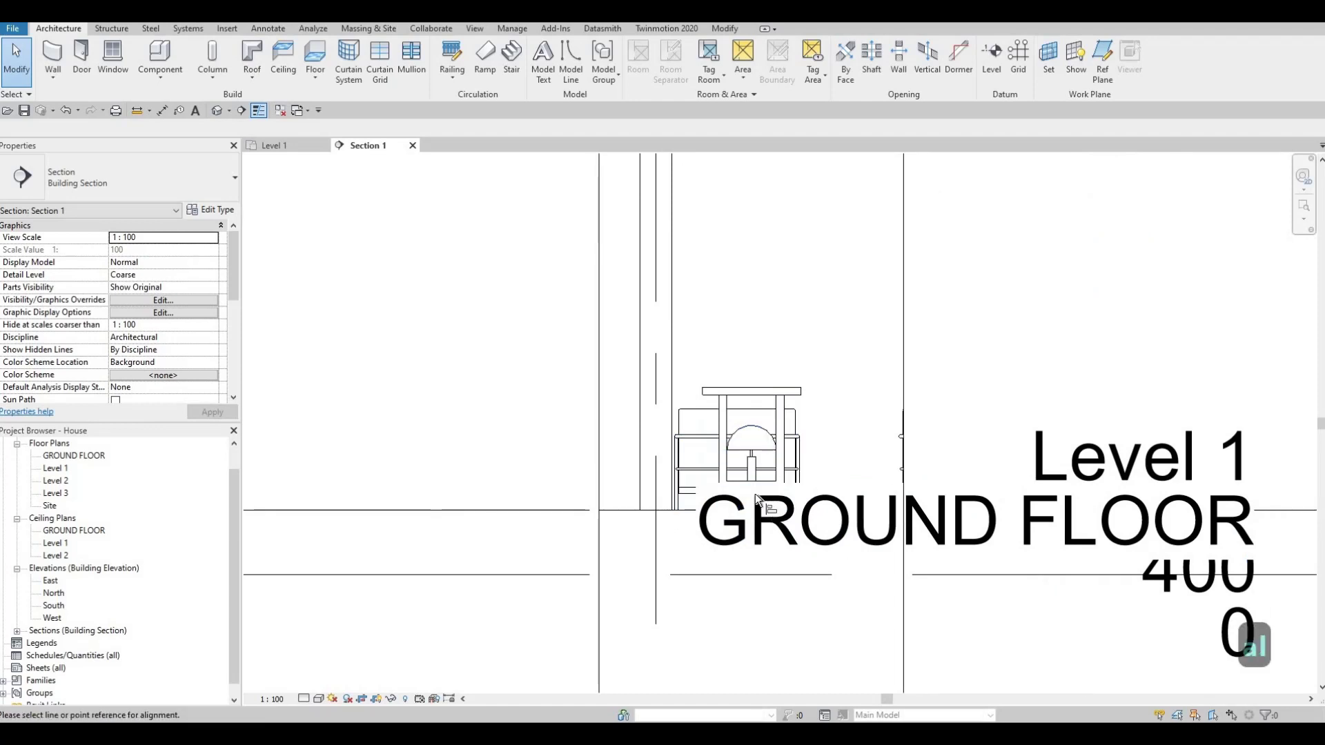
{"action": "key", "text": "l"}
{"action": "scroll", "coordinate": [745, 497], "scroll_direction": "up", "scroll_amount": 3}
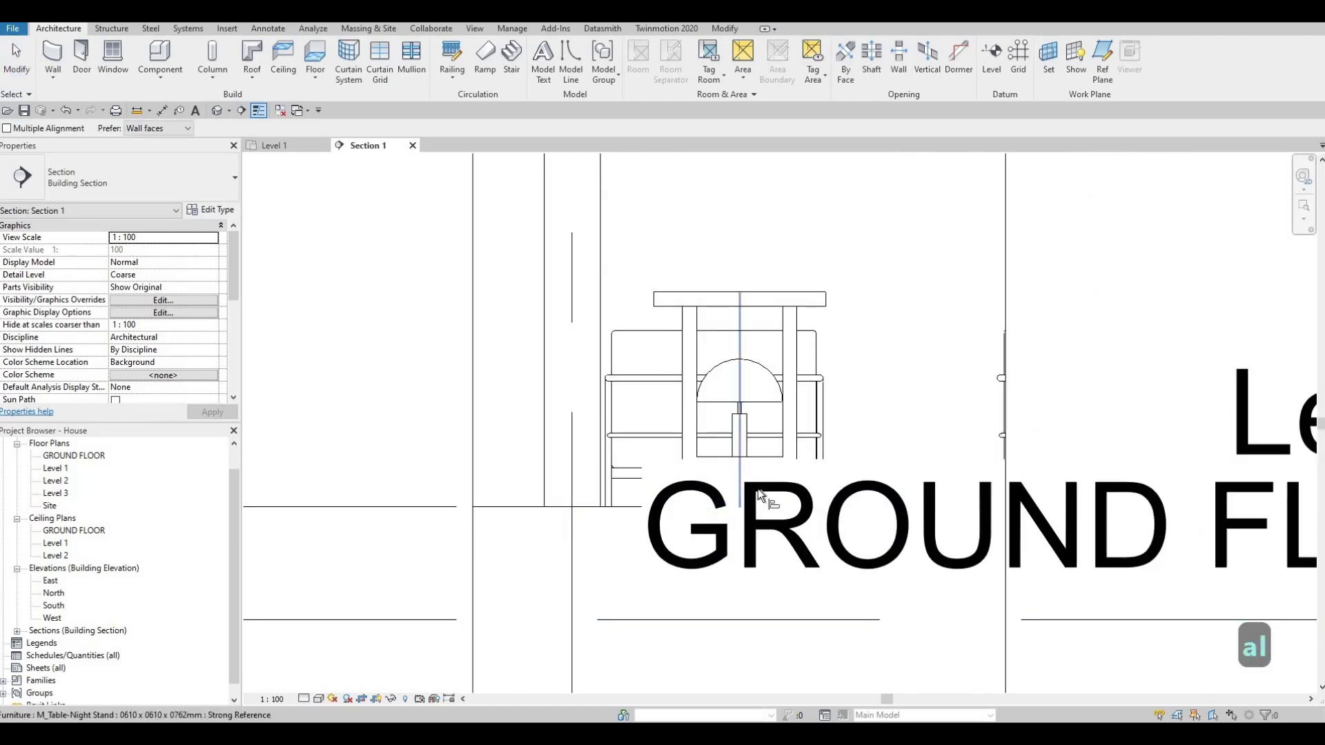
{"action": "scroll", "coordinate": [871, 428], "scroll_direction": "down", "scroll_amount": 2}
{"action": "key", "text": "Escape"}
{"action": "key", "text": "Escape"}
{"action": "scroll", "coordinate": [963, 422], "scroll_direction": "down", "scroll_amount": 3}
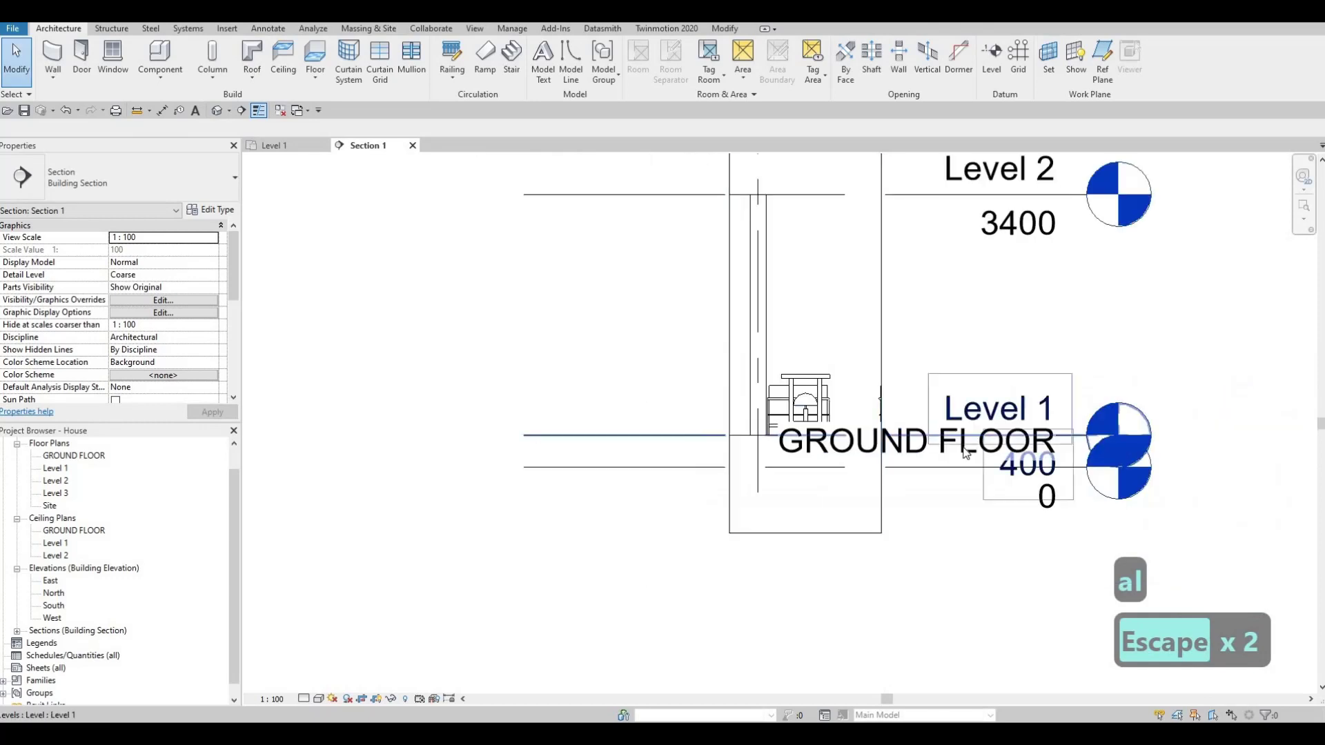
Extend the level lines outward in the section view so their heads and labels clear the furniture.
{"action": "left_click", "coordinate": [1088, 462]}
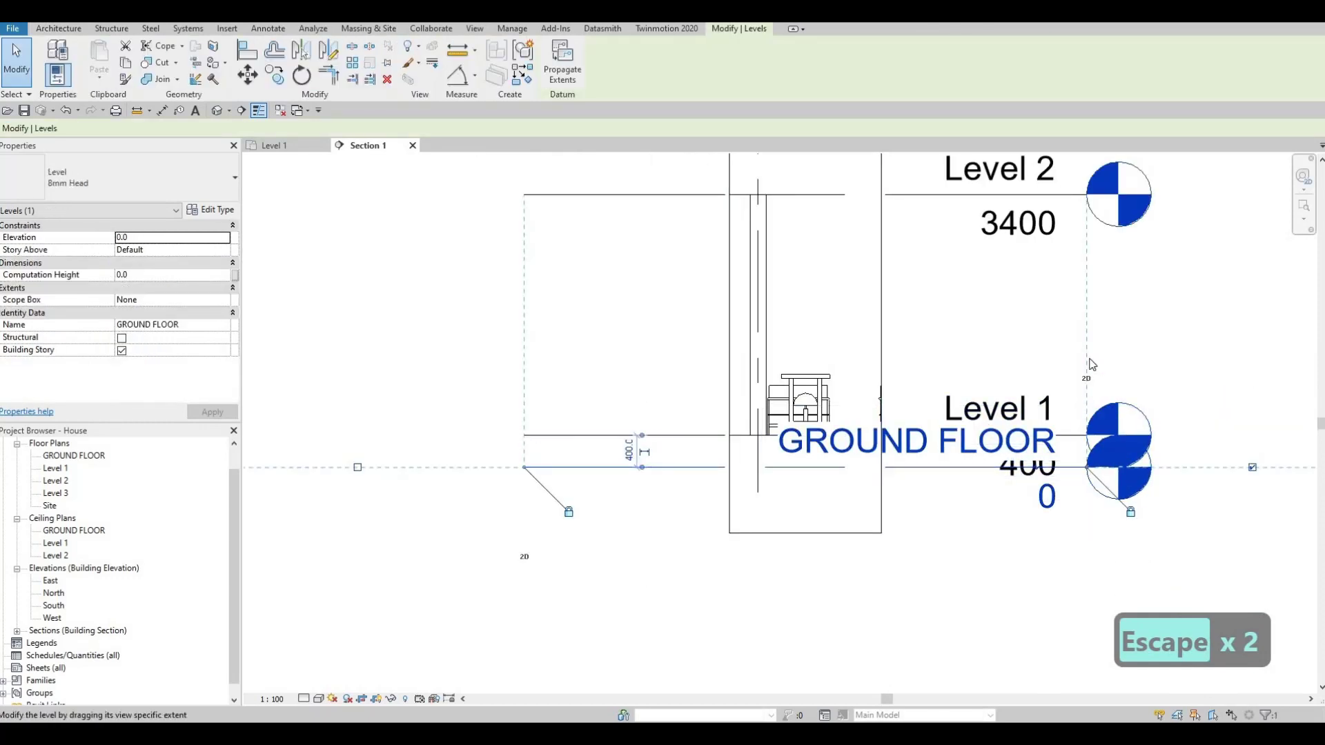
{"action": "scroll", "coordinate": [1021, 287], "scroll_direction": "down", "scroll_amount": 2}
{"action": "key", "text": "Escape"}
{"action": "key", "text": "Escape"}
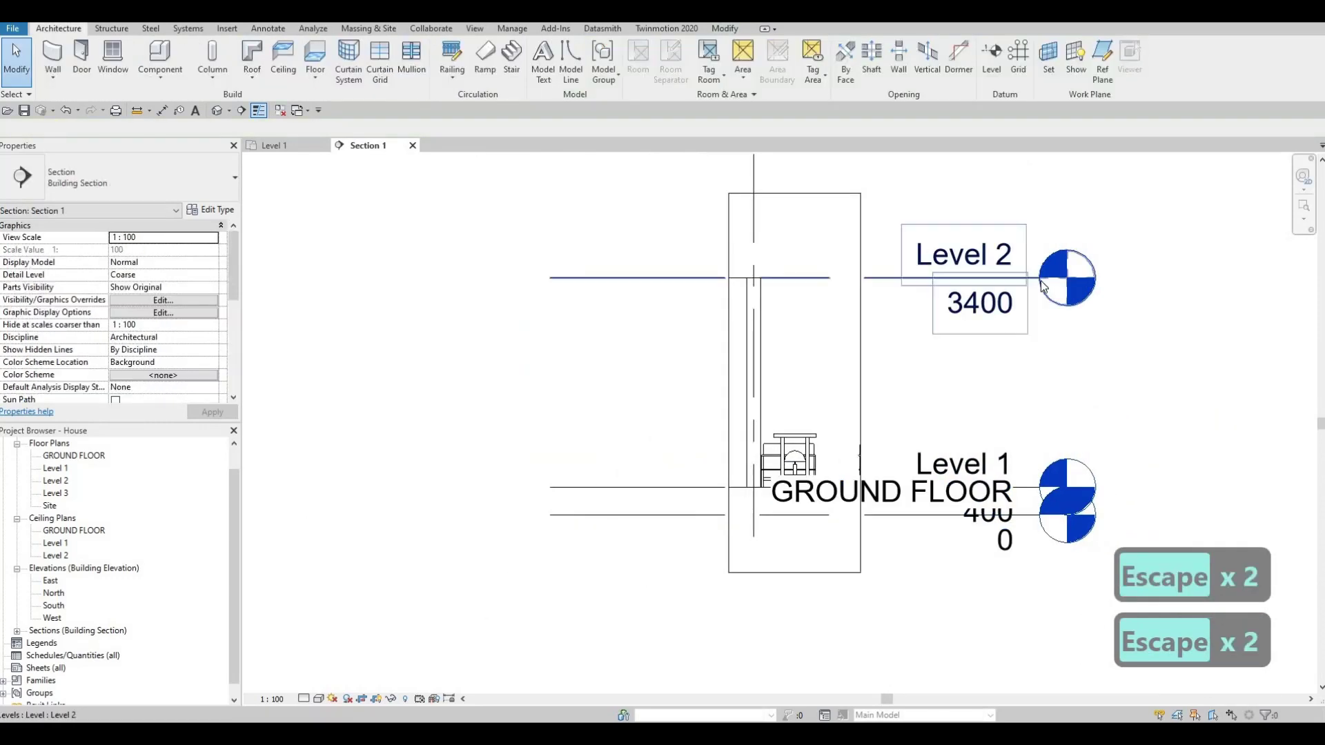
{"action": "left_click", "coordinate": [1166, 281]}
{"action": "left_click_drag", "start_coordinate": [1199, 290], "coordinate": [1198, 290]}
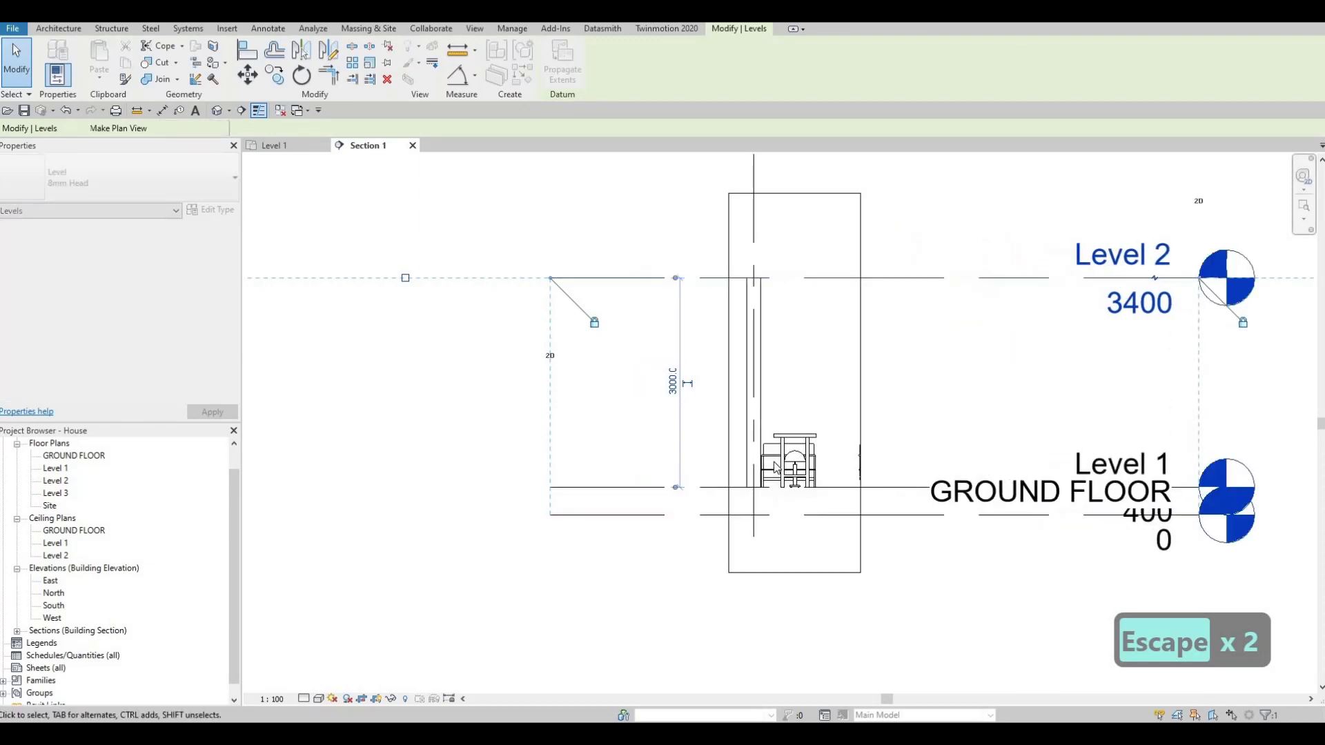
{"action": "key", "text": "Escape"}
Align the underside of the table lamp's feet with the top surface of the night stand.
{"action": "scroll", "coordinate": [795, 488], "scroll_direction": "up", "scroll_amount": 5}
{"action": "scroll", "coordinate": [794, 476], "scroll_direction": "up", "scroll_amount": 2}
{"action": "key", "text": "Escape"}
{"action": "scroll", "coordinate": [802, 461], "scroll_direction": "down", "scroll_amount": 2}
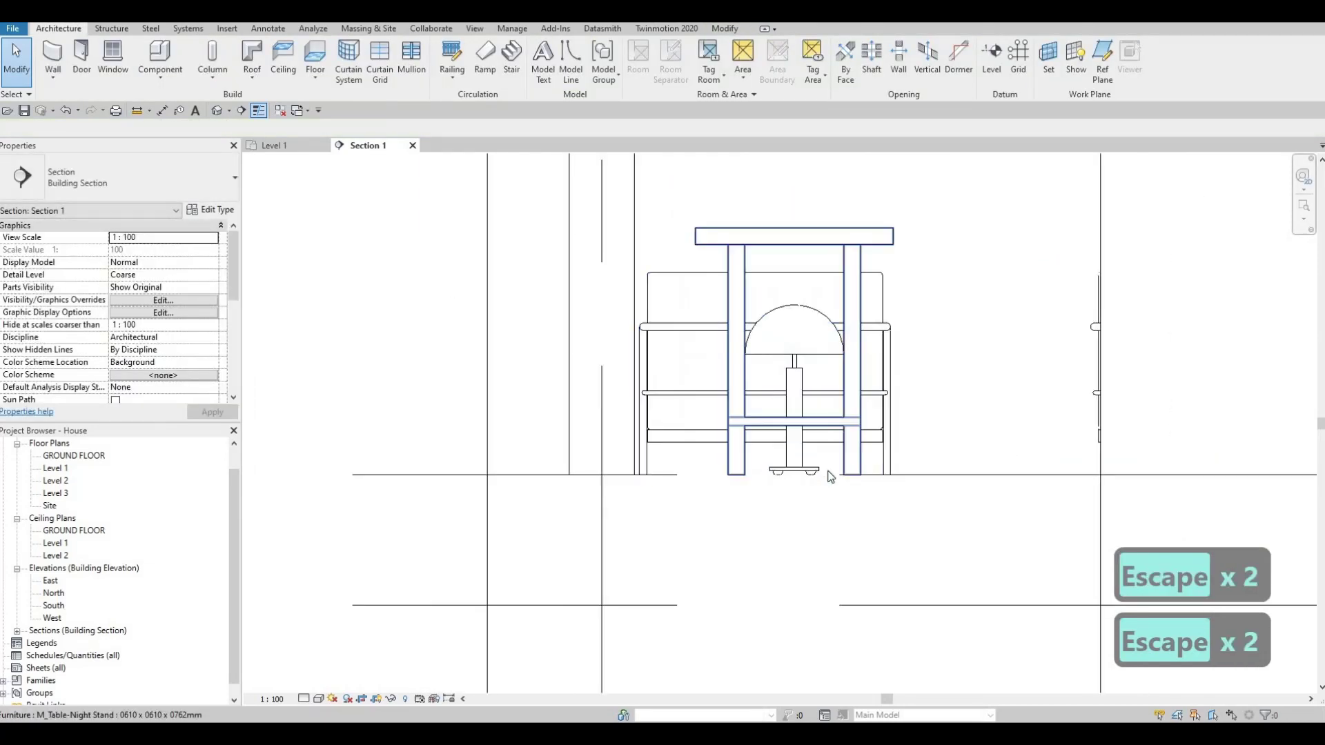
{"action": "middle_click_drag", "start_coordinate": [828, 474], "coordinate": [820, 515]}
{"action": "key", "text": "a"}
{"action": "key", "text": "l"}
{"action": "scroll", "coordinate": [735, 536], "scroll_direction": "up", "scroll_amount": 5}
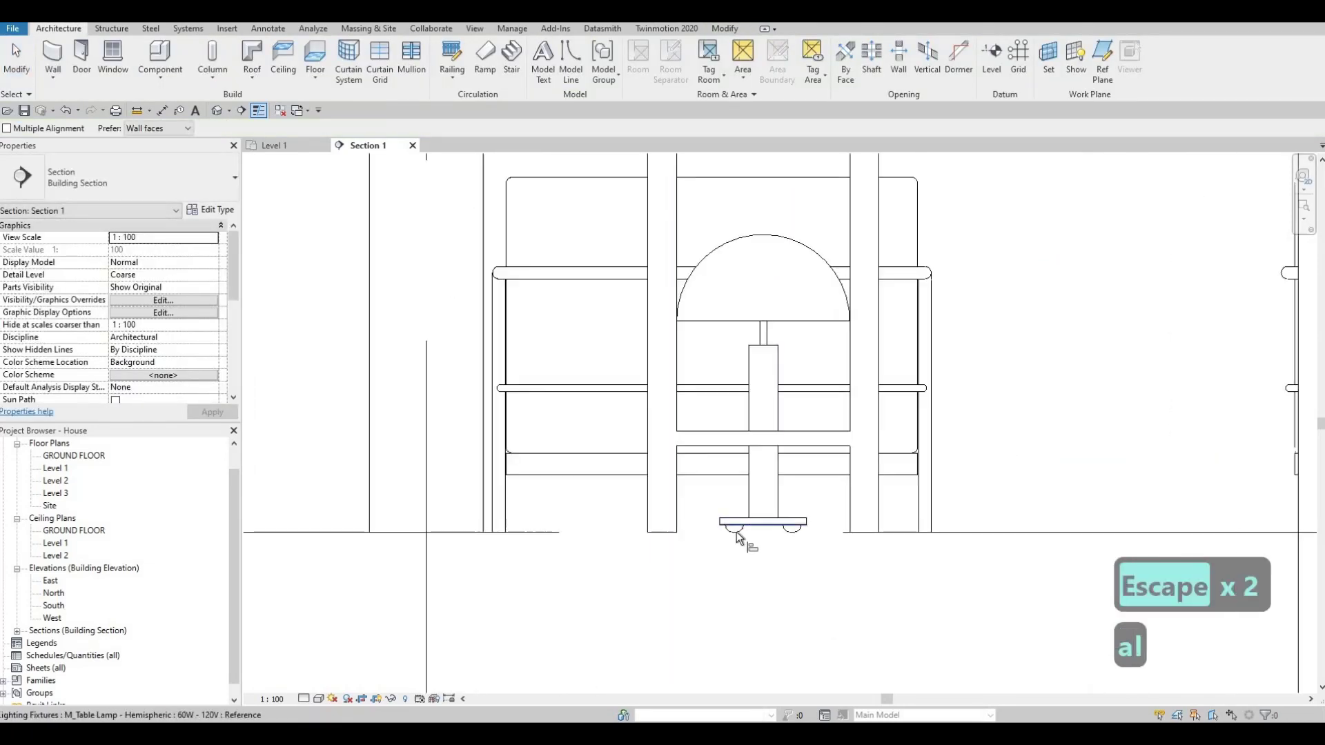
{"action": "scroll", "coordinate": [754, 412], "scroll_direction": "down", "scroll_amount": 5}
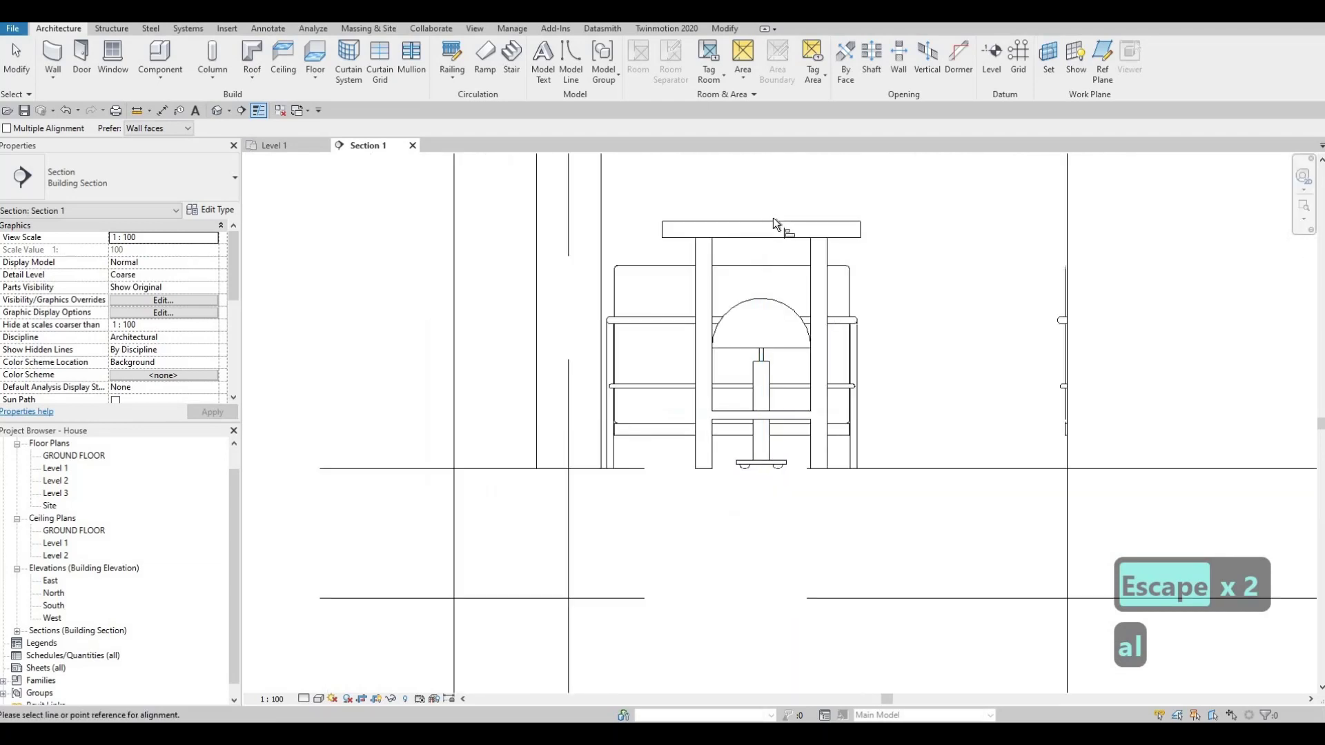
{"action": "scroll", "coordinate": [754, 481], "scroll_direction": "up", "scroll_amount": 4}
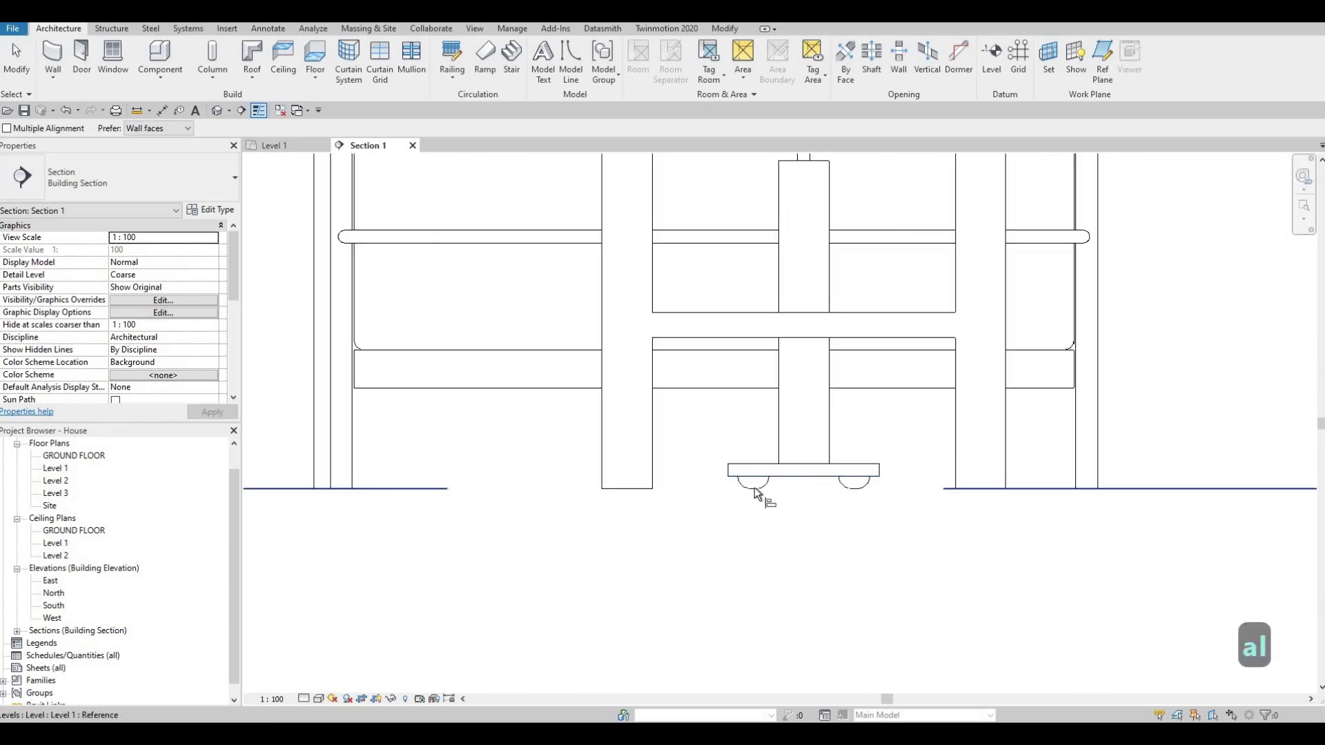
{"action": "scroll", "coordinate": [755, 487], "scroll_direction": "up", "scroll_amount": 2}
{"action": "key", "text": "Tab"}
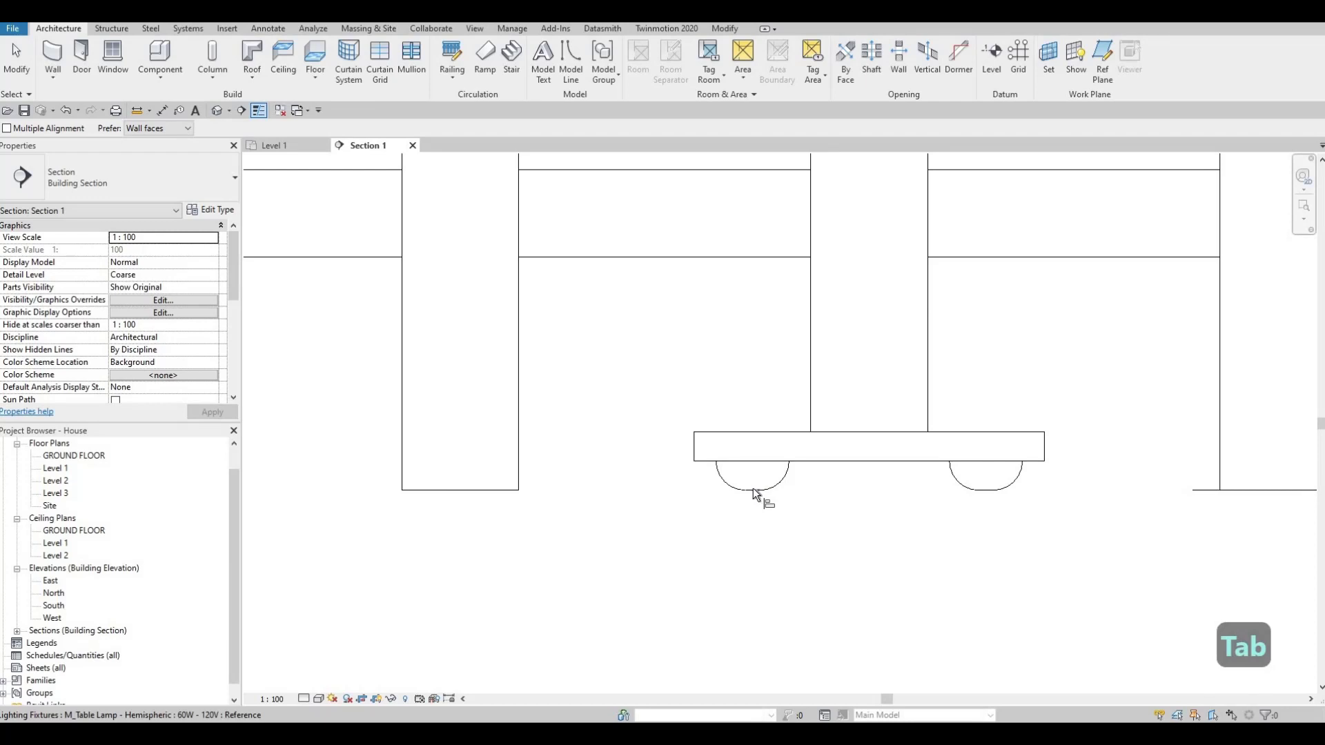
{"action": "scroll", "coordinate": [745, 456], "scroll_direction": "down", "scroll_amount": 5}
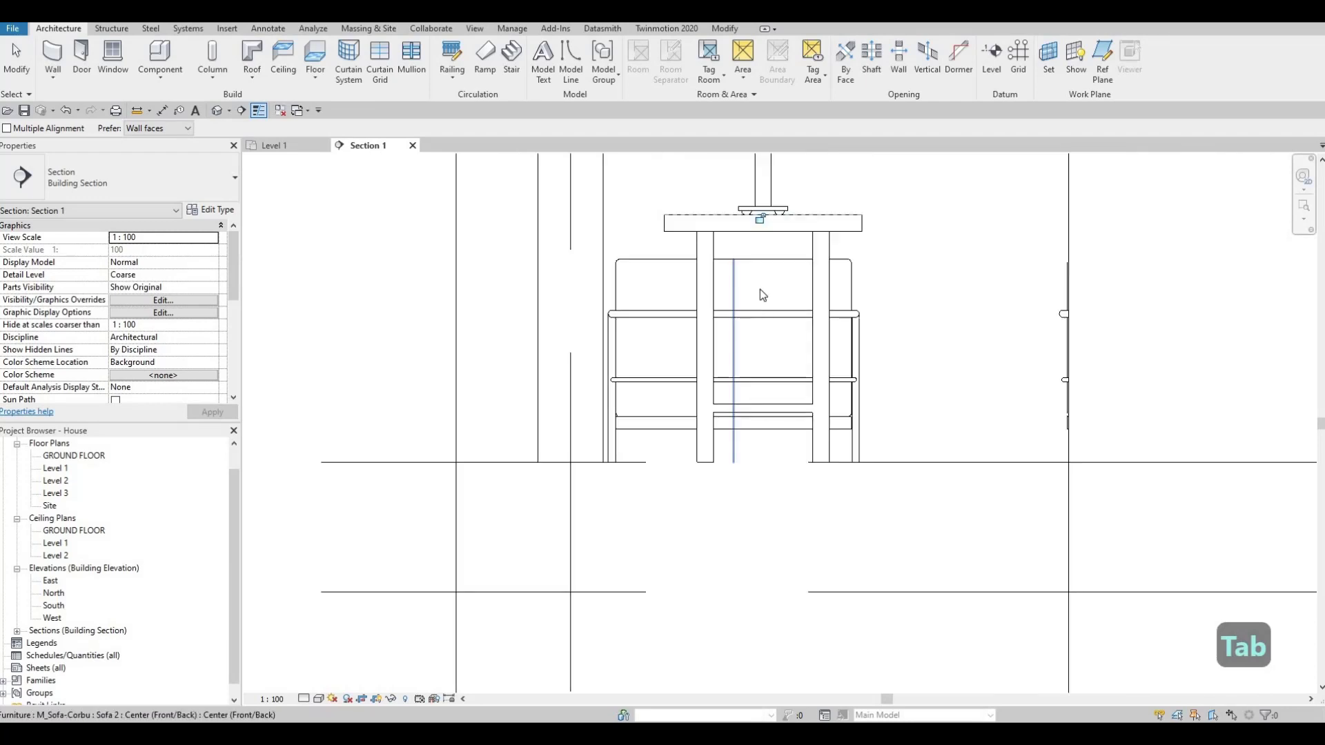
{"action": "key", "text": "Escape"}
{"action": "key", "text": "Escape"}
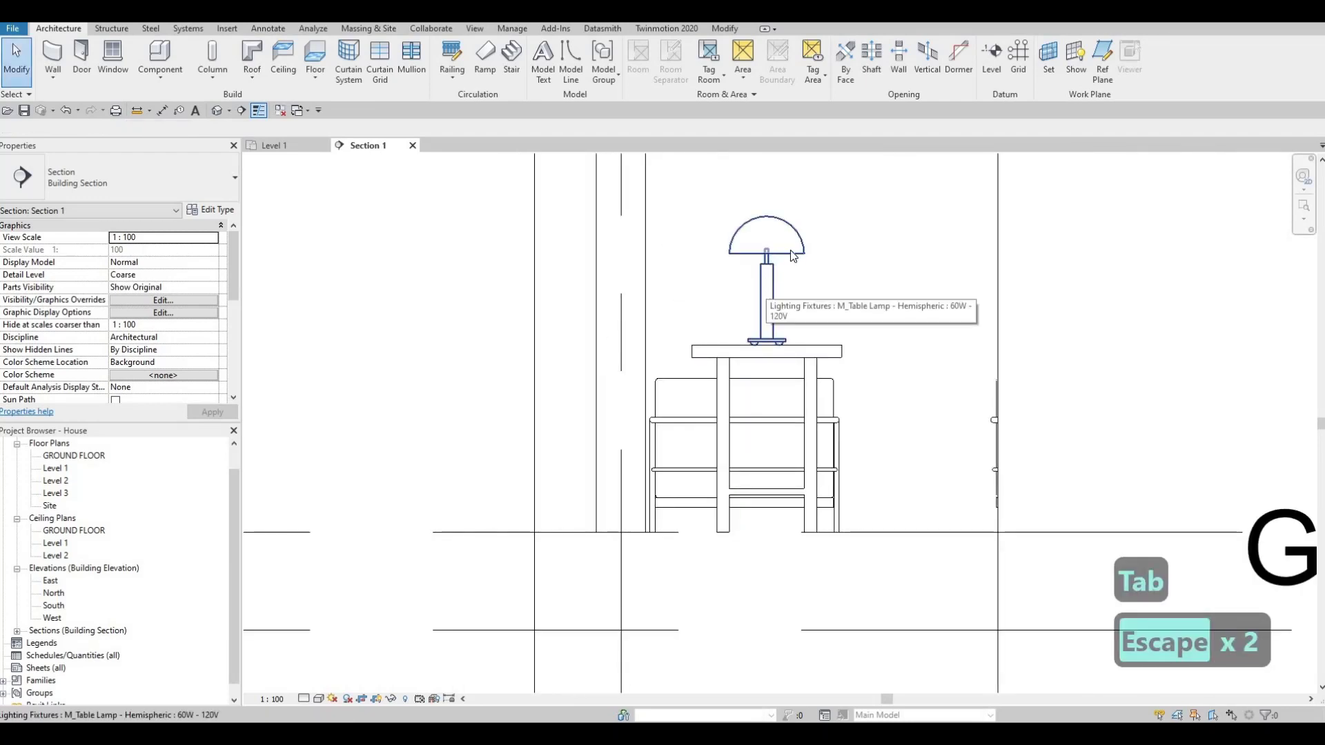
Close the section view and delete the section marker beside the night stand from the Level 1 plan.
{"action": "left_click", "coordinate": [413, 145]}
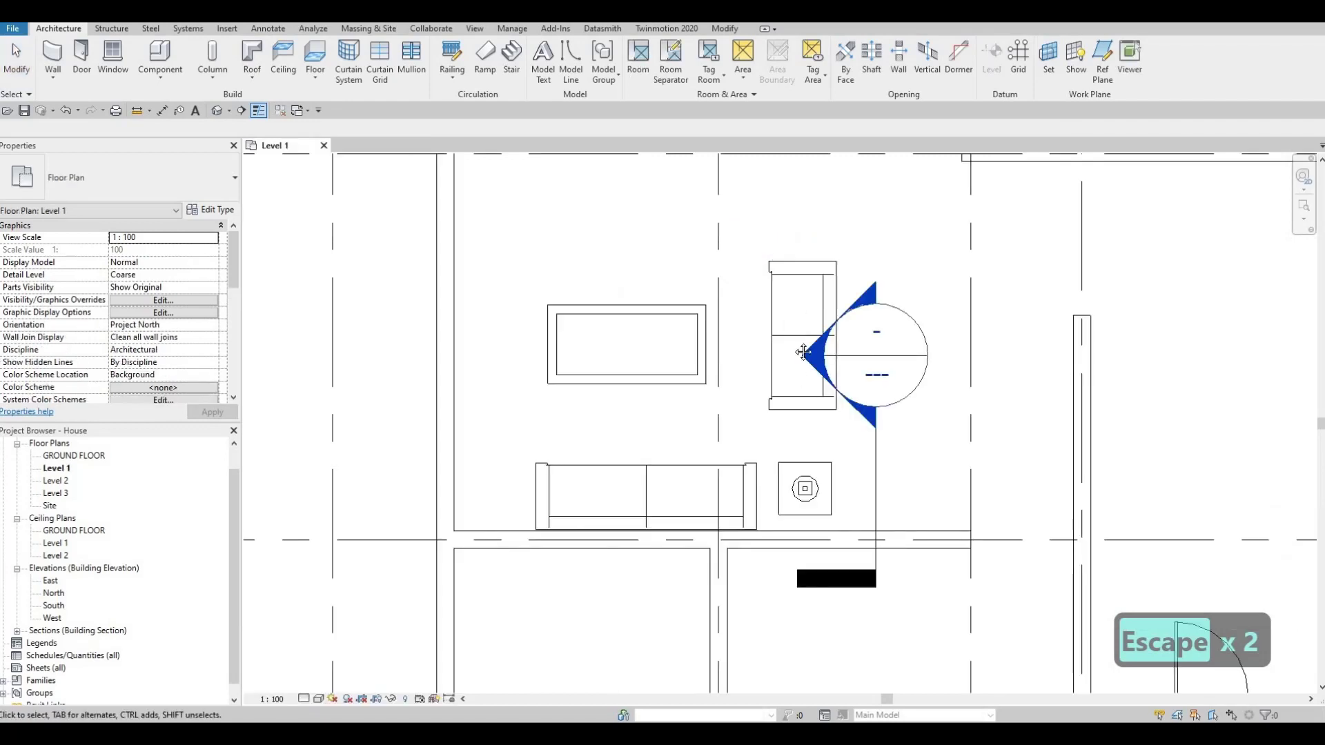
{"action": "key", "text": "Escape"}
{"action": "scroll", "coordinate": [891, 407], "scroll_direction": "up", "scroll_amount": 2}
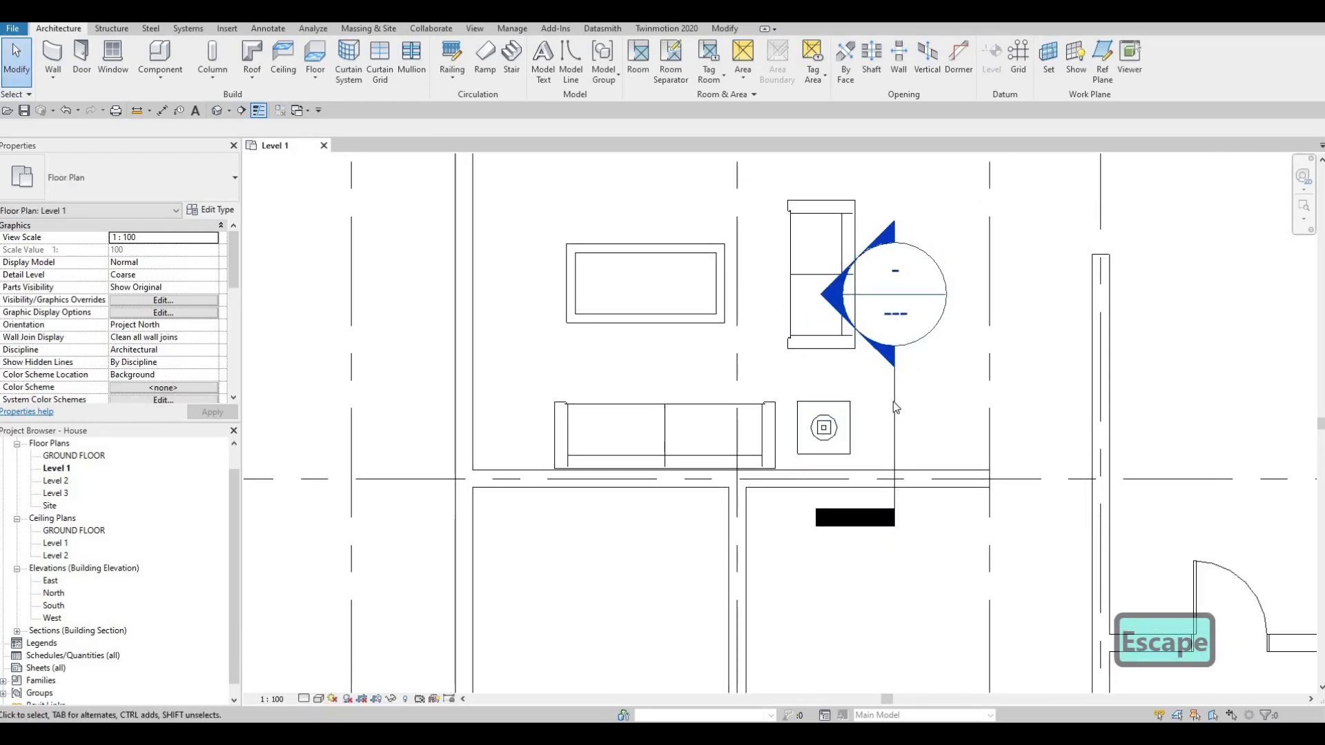
{"action": "left_click", "coordinate": [897, 431]}
{"action": "key", "text": "Delete"}
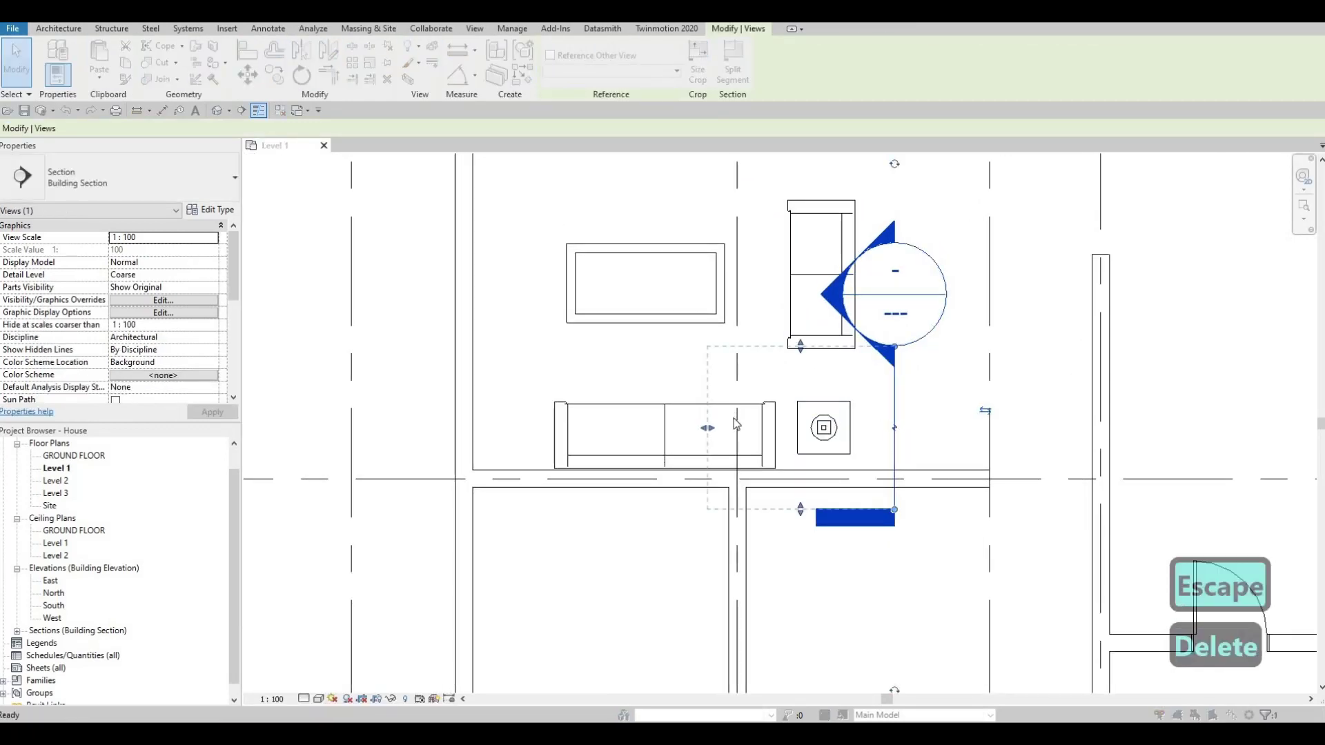
{"action": "left_click", "coordinate": [713, 415]}
{"action": "scroll", "coordinate": [769, 355], "scroll_direction": "down", "scroll_amount": 2}
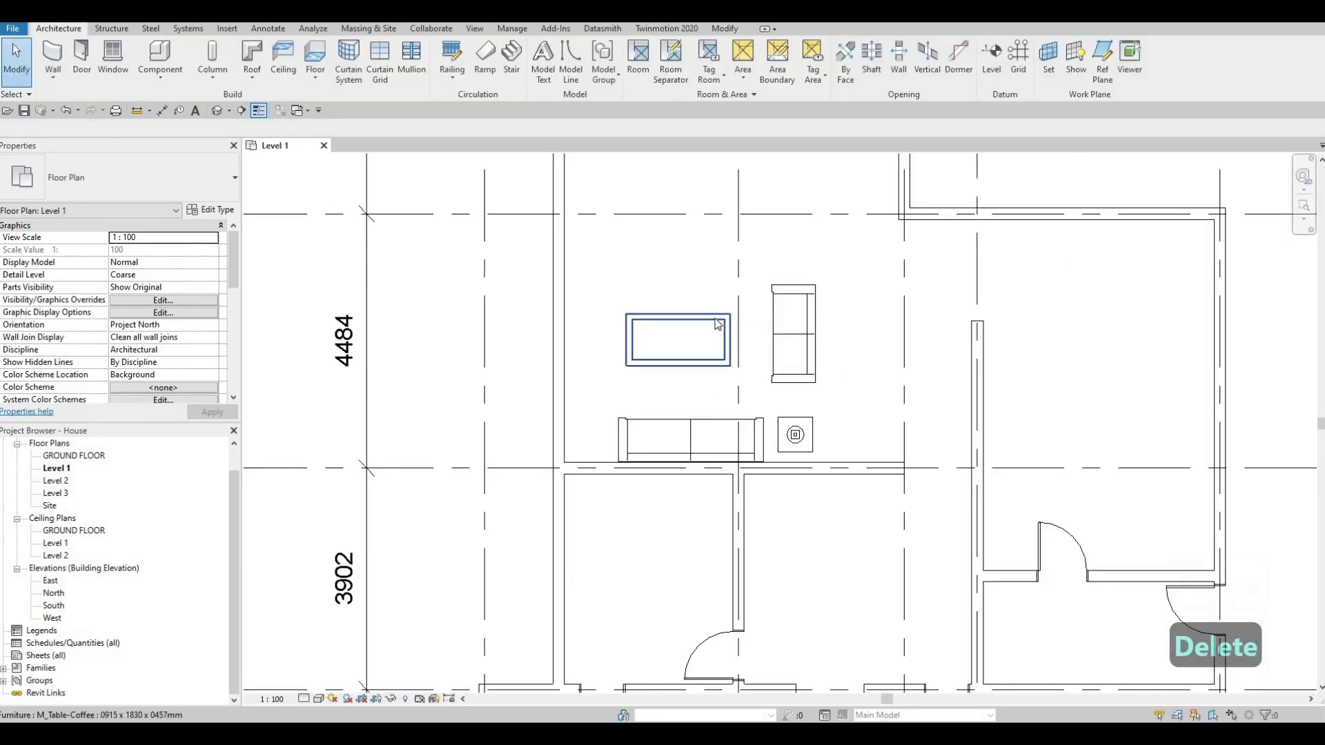
{"action": "key", "text": "Escape"}
{"action": "scroll", "coordinate": [727, 317], "scroll_direction": "down", "scroll_amount": 2}
{"action": "middle_click_drag", "start_coordinate": [746, 351], "coordinate": [728, 313]}
{"action": "scroll", "coordinate": [782, 339], "scroll_direction": "down", "scroll_amount": 1}
{"action": "middle_click_drag", "start_coordinate": [738, 387], "coordinate": [764, 442]}
{"action": "middle_click_drag", "start_coordinate": [785, 364], "coordinate": [713, 424]}
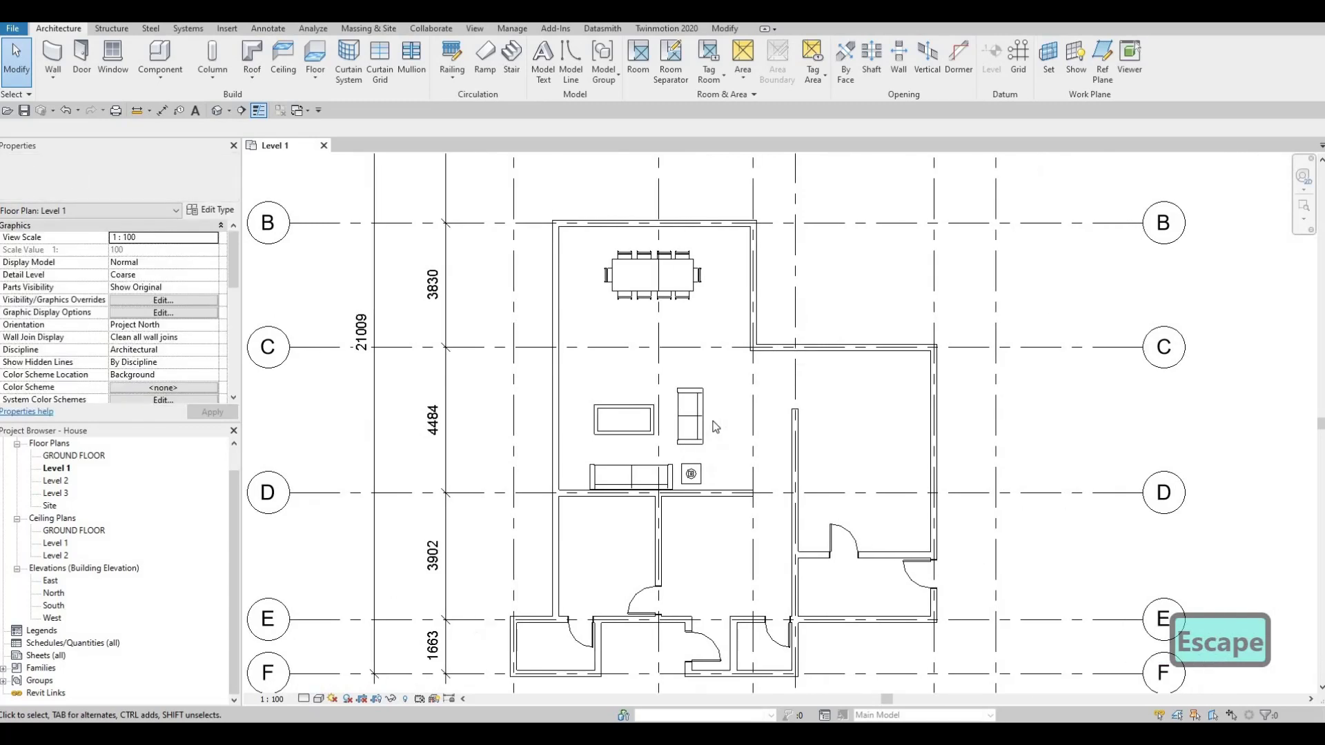
{"action": "key", "text": "F1"}
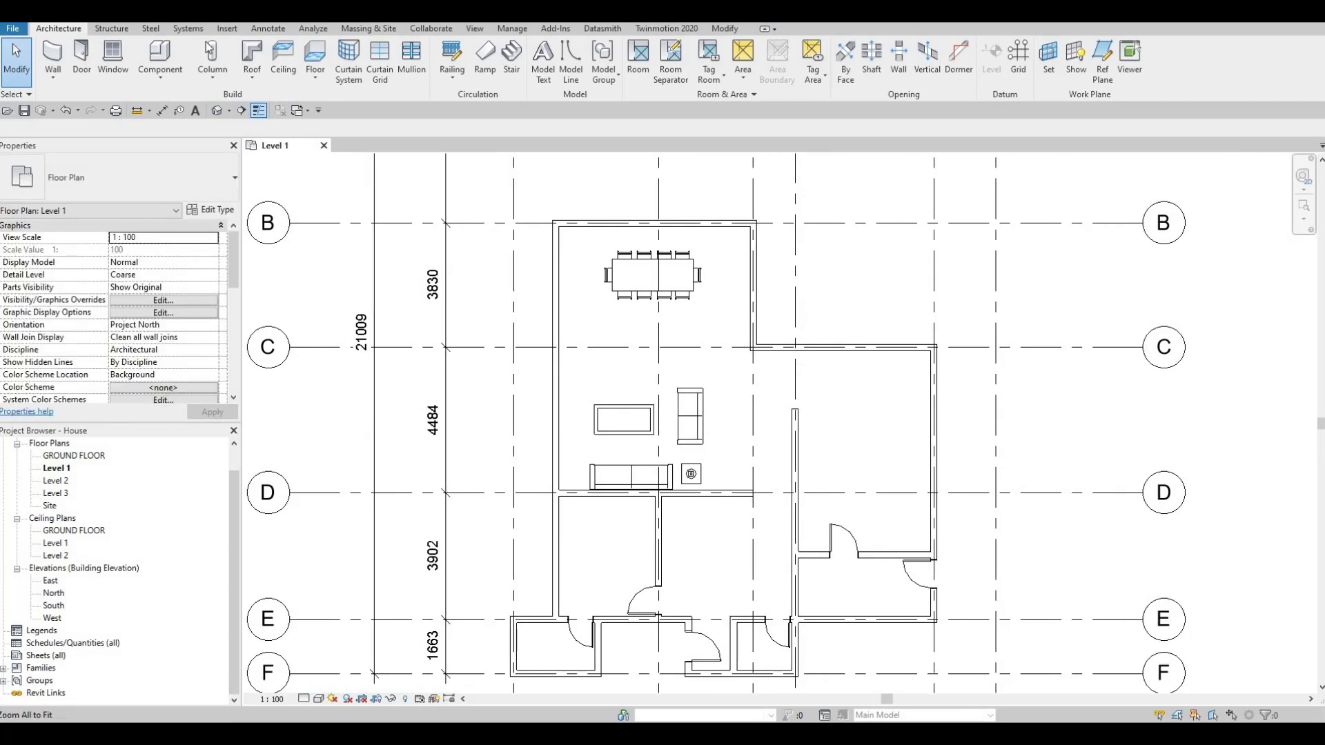
Start loading a family and browse the Canada metric library to Plumbing > Architectural > Fixtures > Water Closets.
{"action": "left_click", "coordinate": [225, 29]}
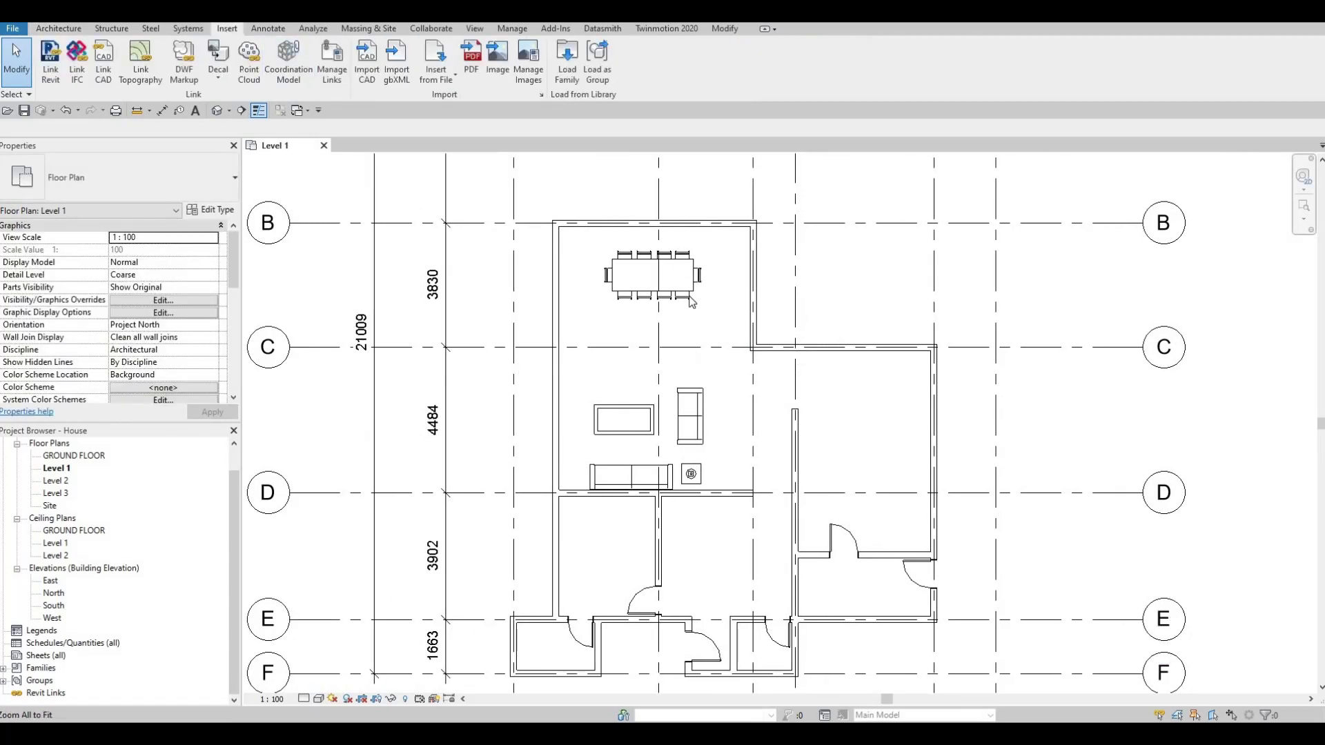
{"action": "scroll", "coordinate": [690, 302], "scroll_direction": "down", "scroll_amount": 3}
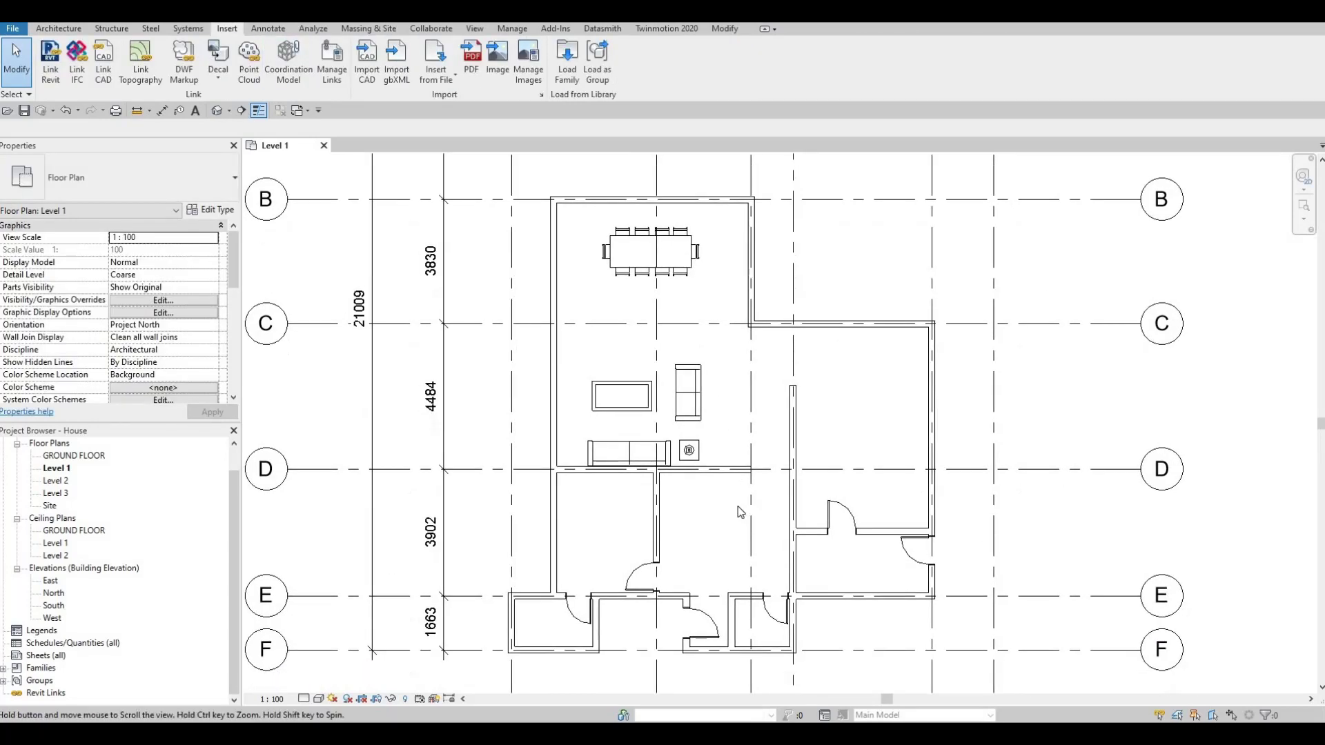
{"action": "left_click", "coordinate": [564, 69]}
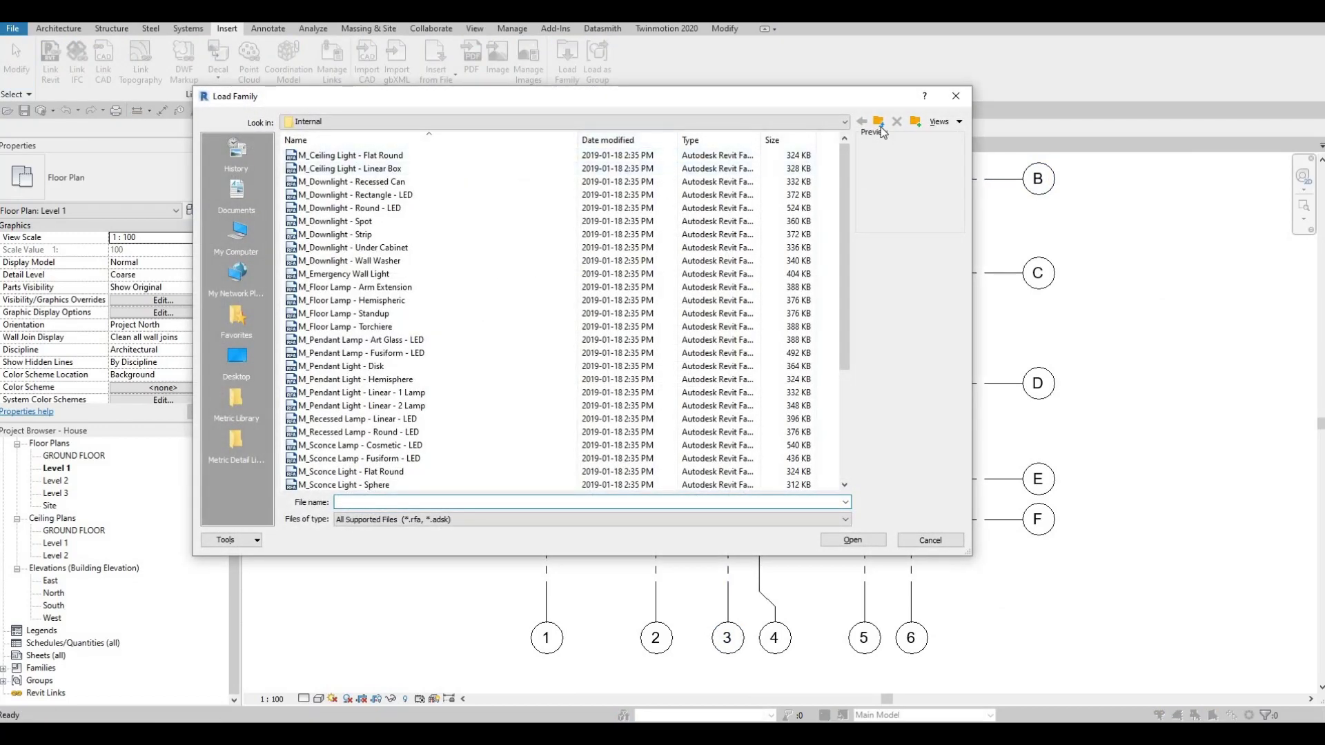
{"action": "left_click", "coordinate": [881, 129]}
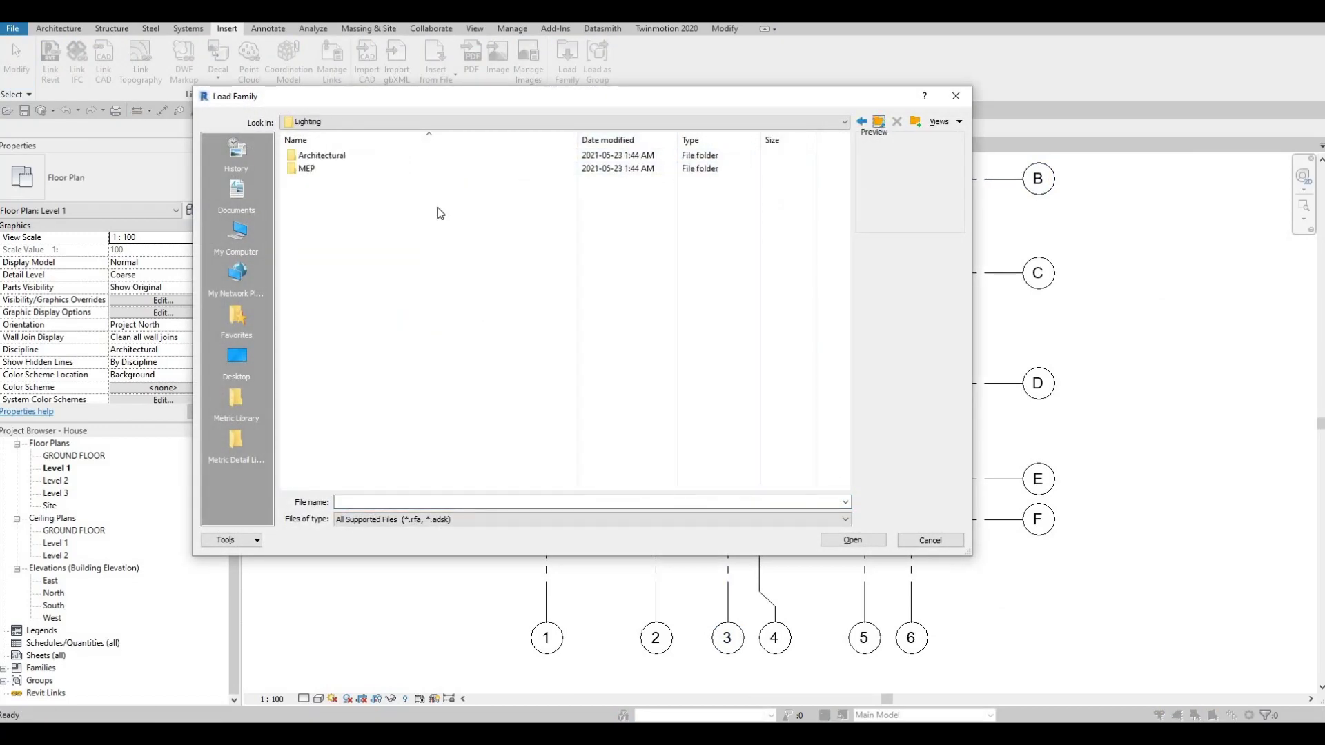
{"action": "key", "text": "BackSpace"}
{"action": "scroll", "coordinate": [377, 285], "scroll_direction": "down", "scroll_amount": 3}
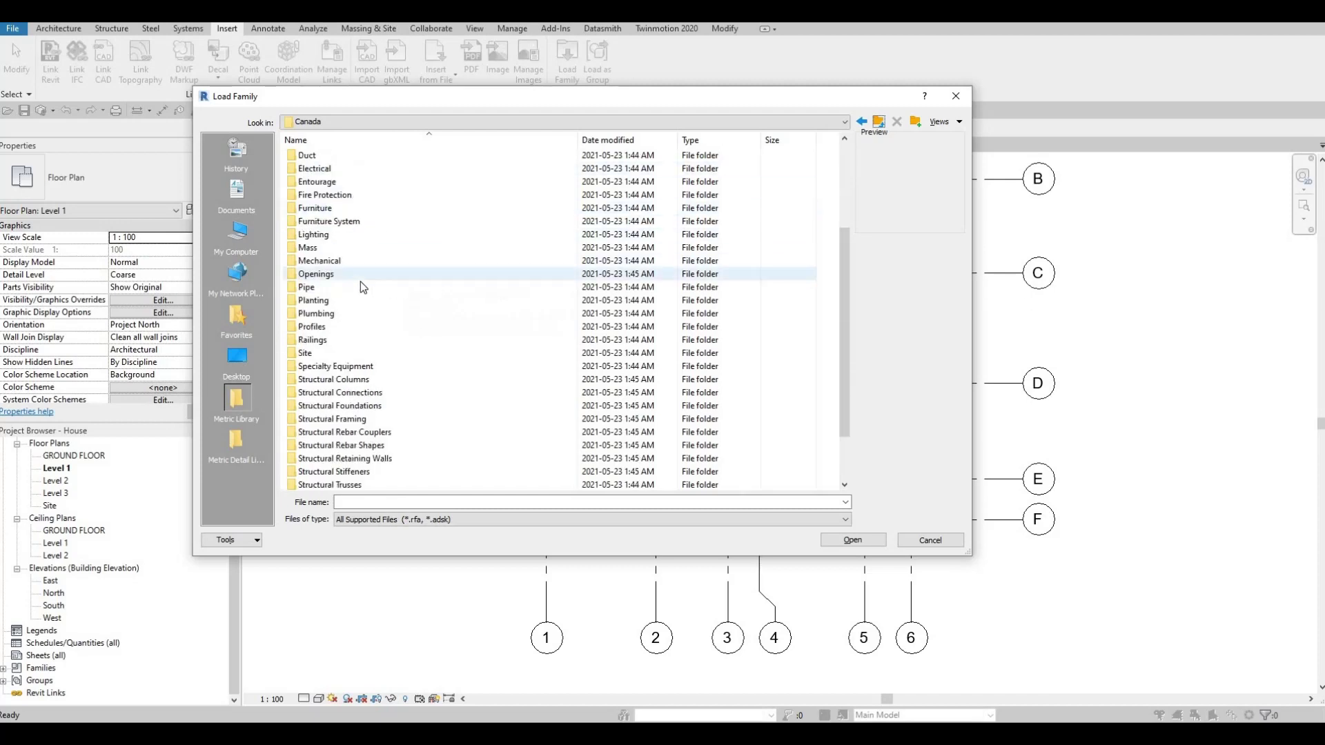
{"action": "scroll", "coordinate": [358, 284], "scroll_direction": "up", "scroll_amount": 2}
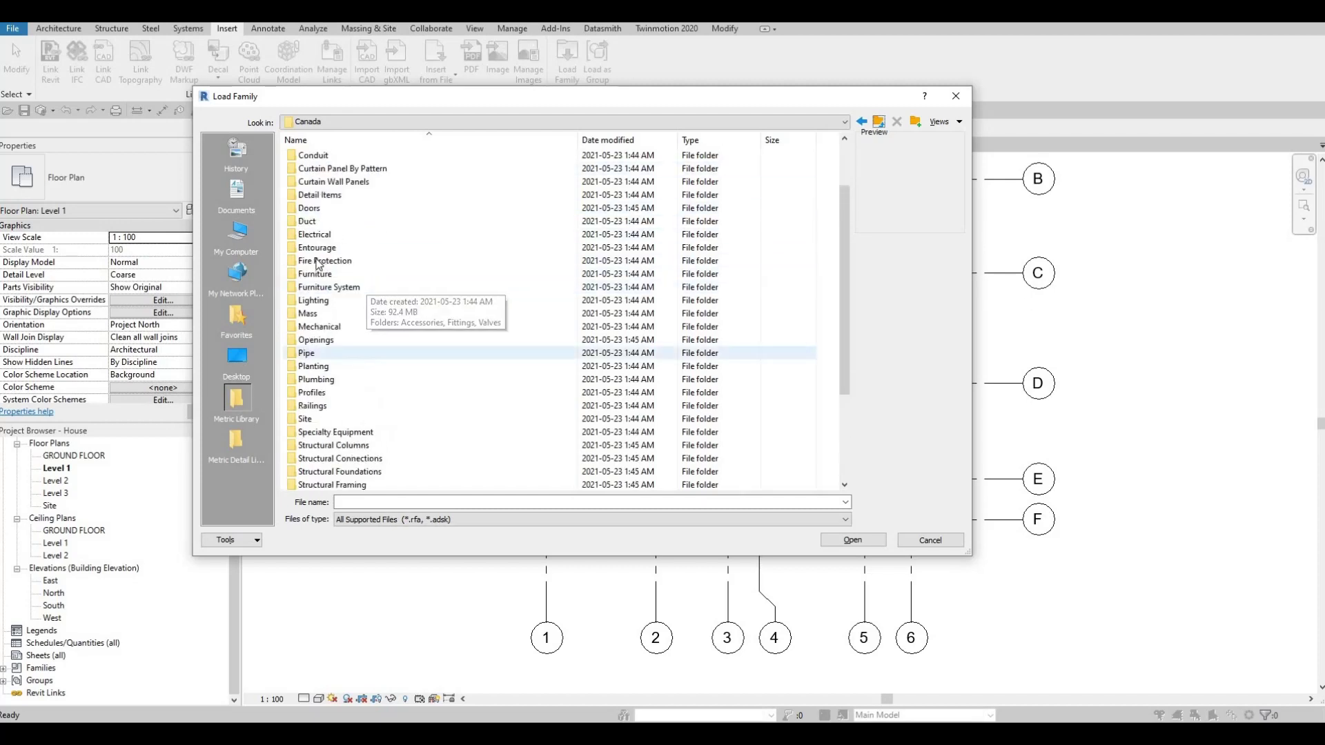
{"action": "double_click", "coordinate": [316, 380]}
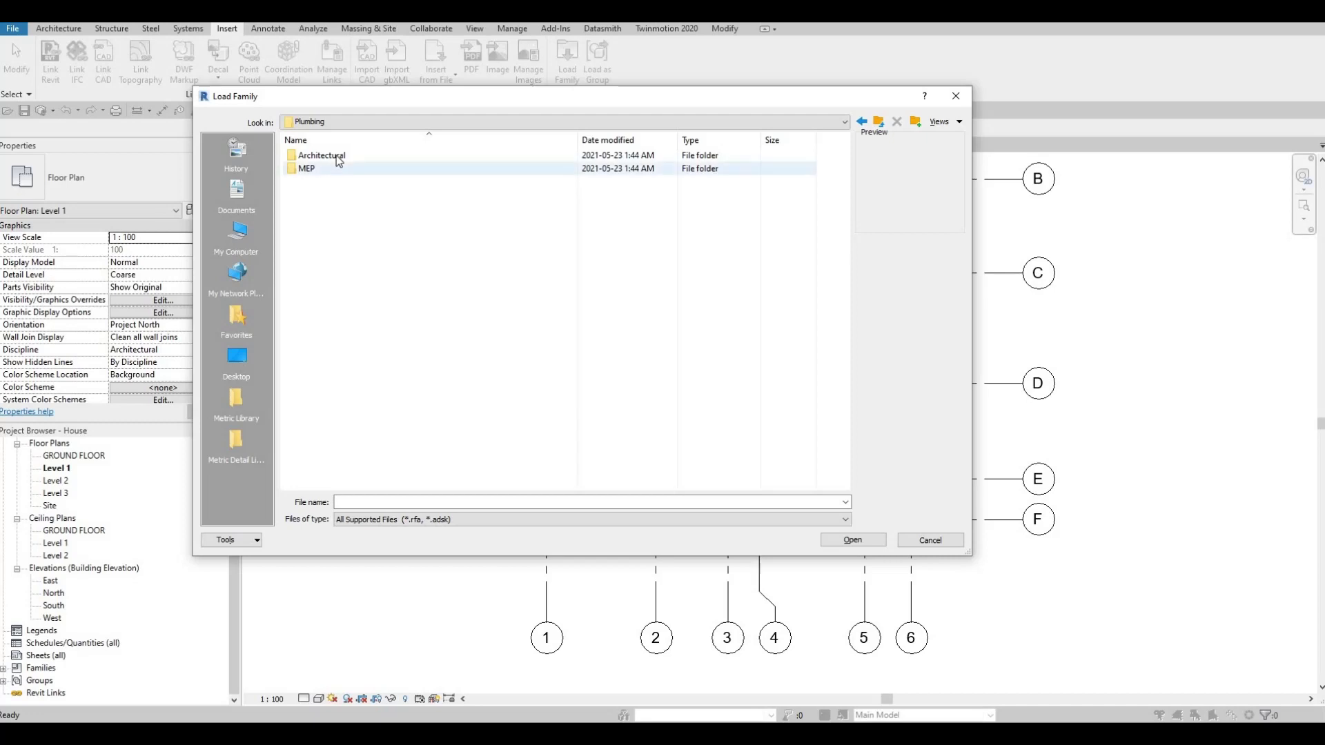
{"action": "double_click", "coordinate": [334, 156]}
{"action": "double_click", "coordinate": [330, 169]}
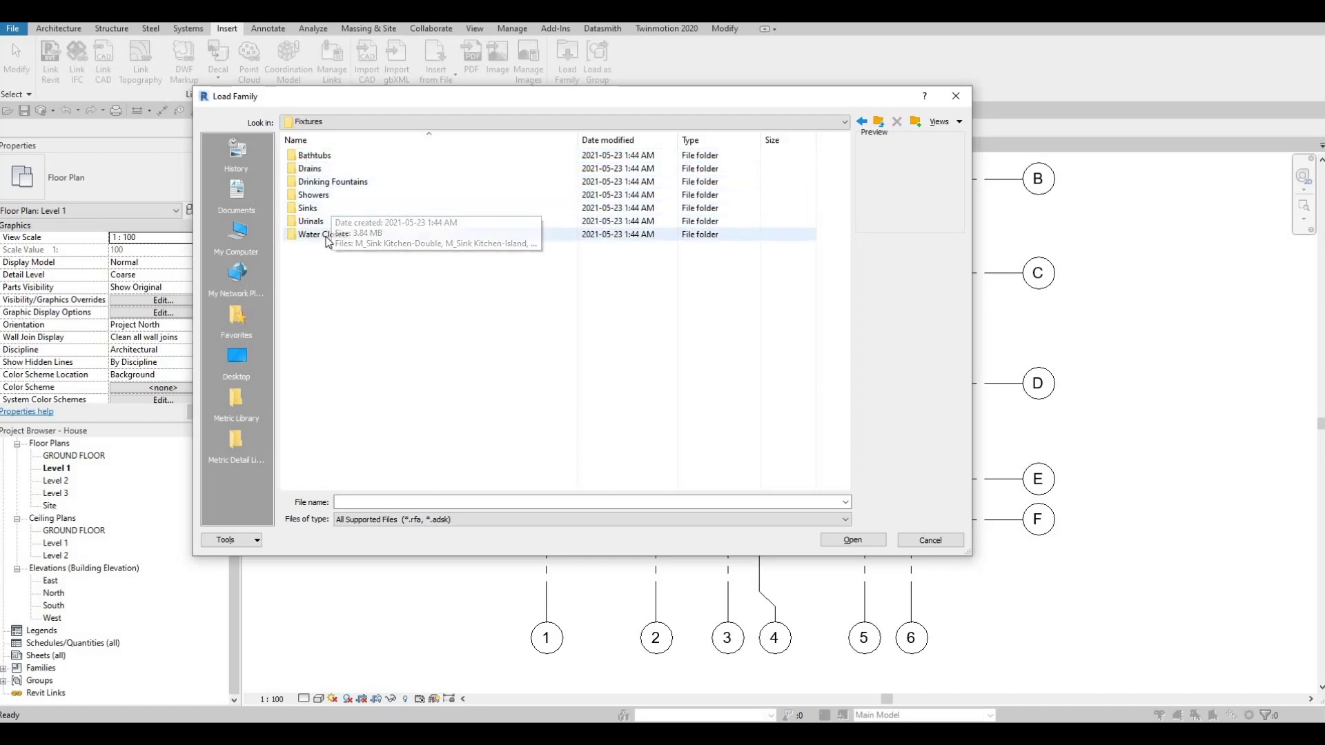
{"action": "double_click", "coordinate": [324, 235]}
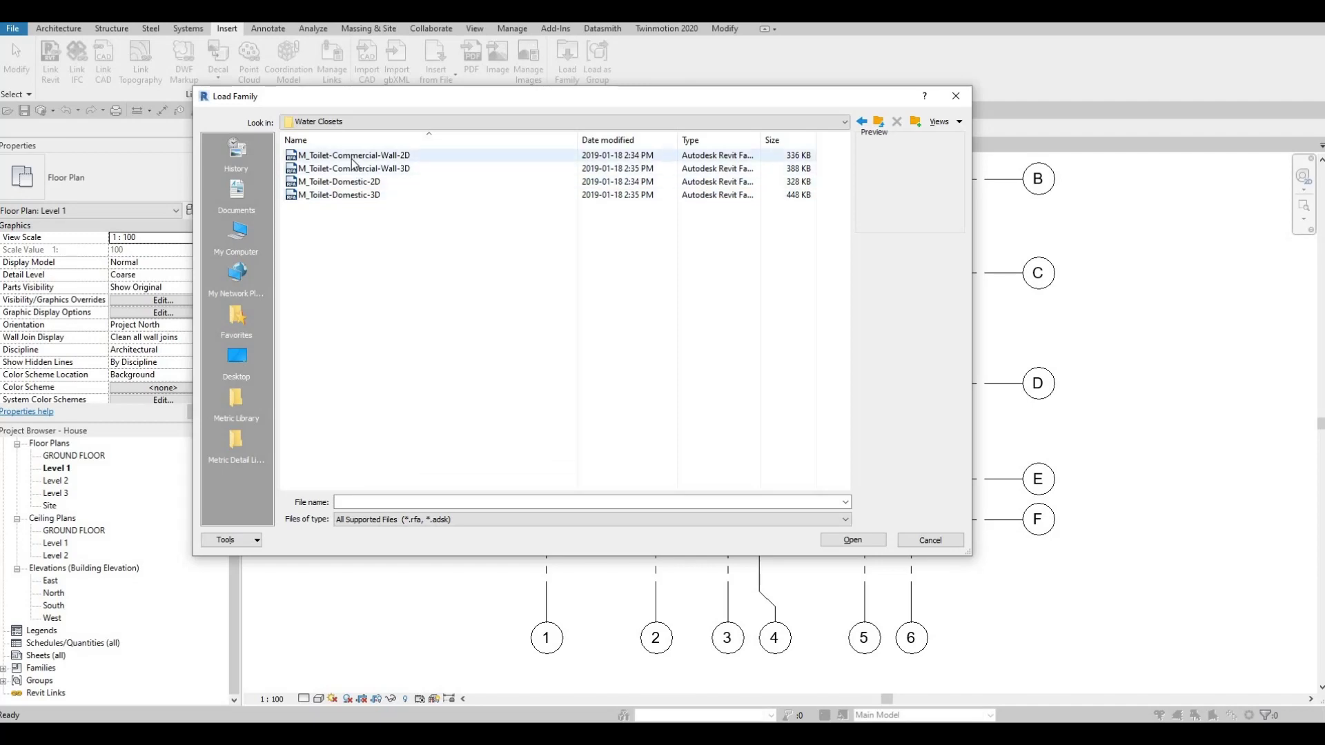
Preview the available toilet families and load M_Toilet-Domestic-2D into the project.
{"action": "left_click", "coordinate": [352, 157]}
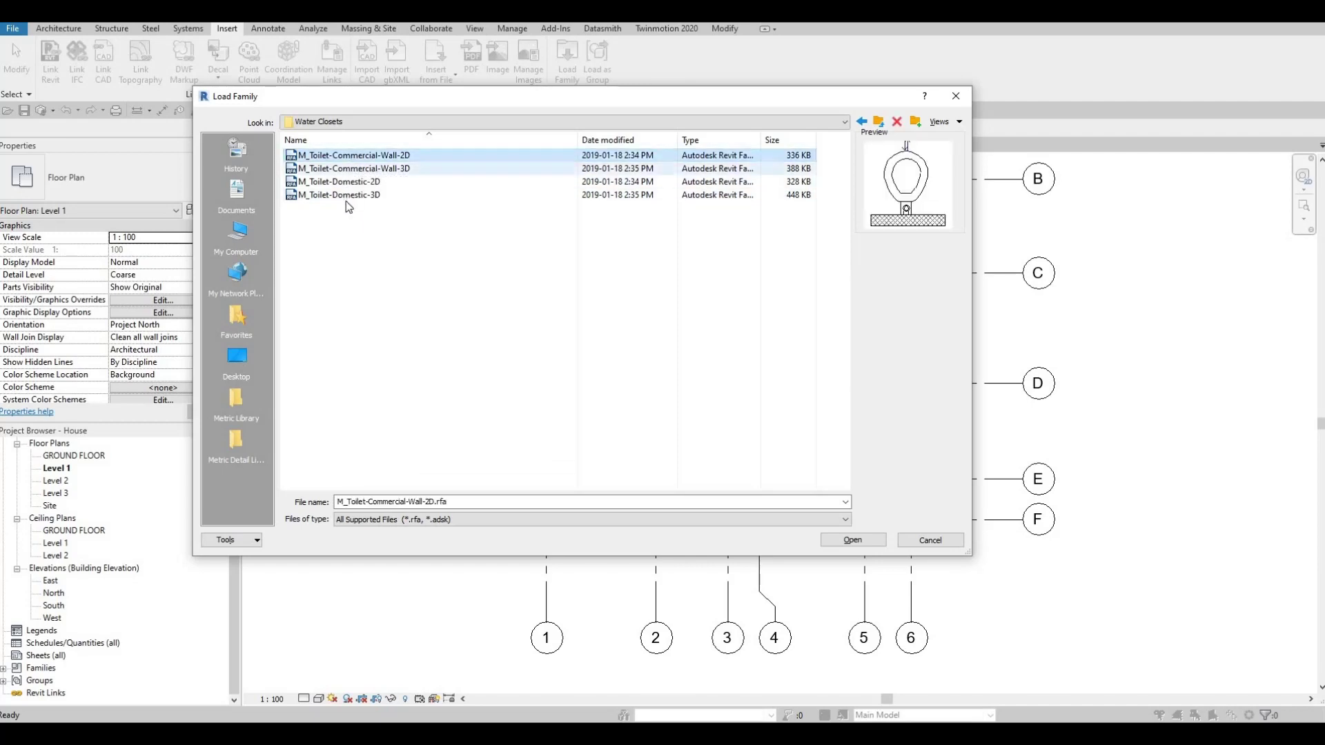
{"action": "left_click", "coordinate": [387, 182]}
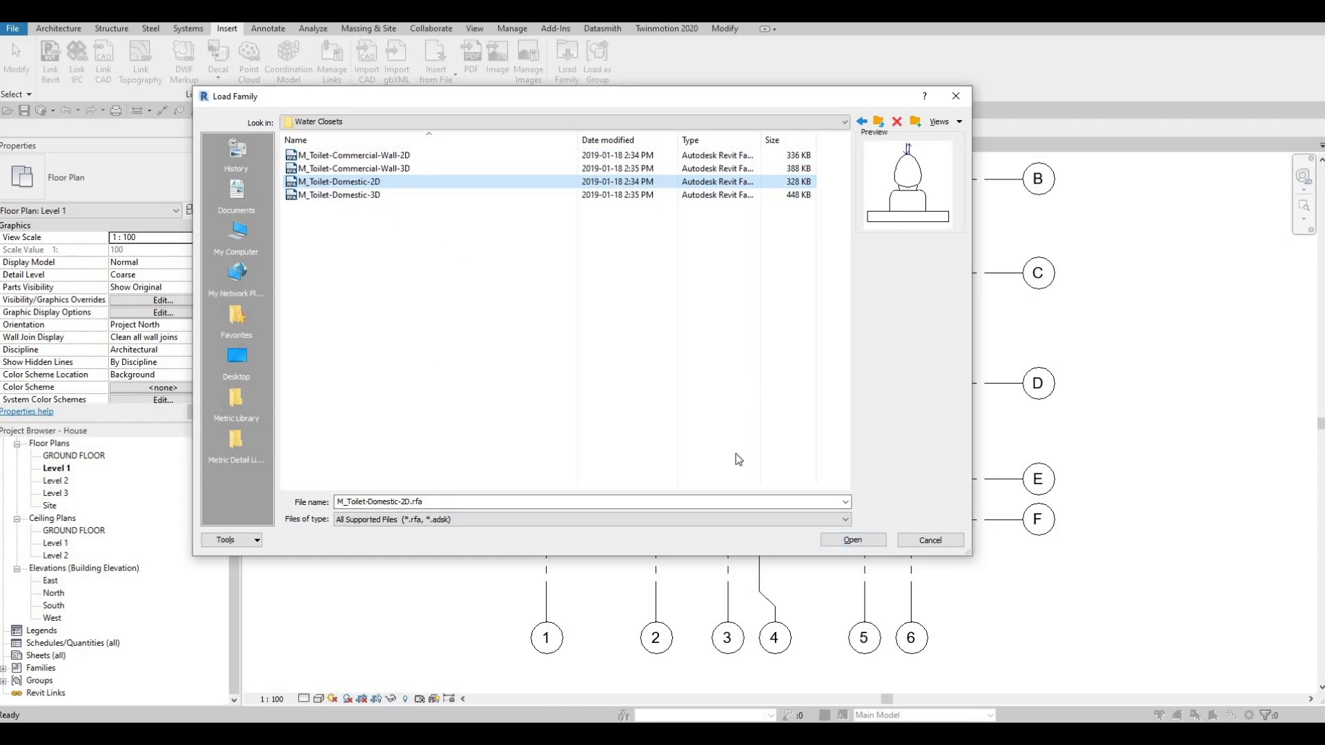
{"action": "left_click", "coordinate": [367, 195]}
{"action": "left_click", "coordinate": [407, 183]}
{"action": "left_click", "coordinate": [848, 539]}
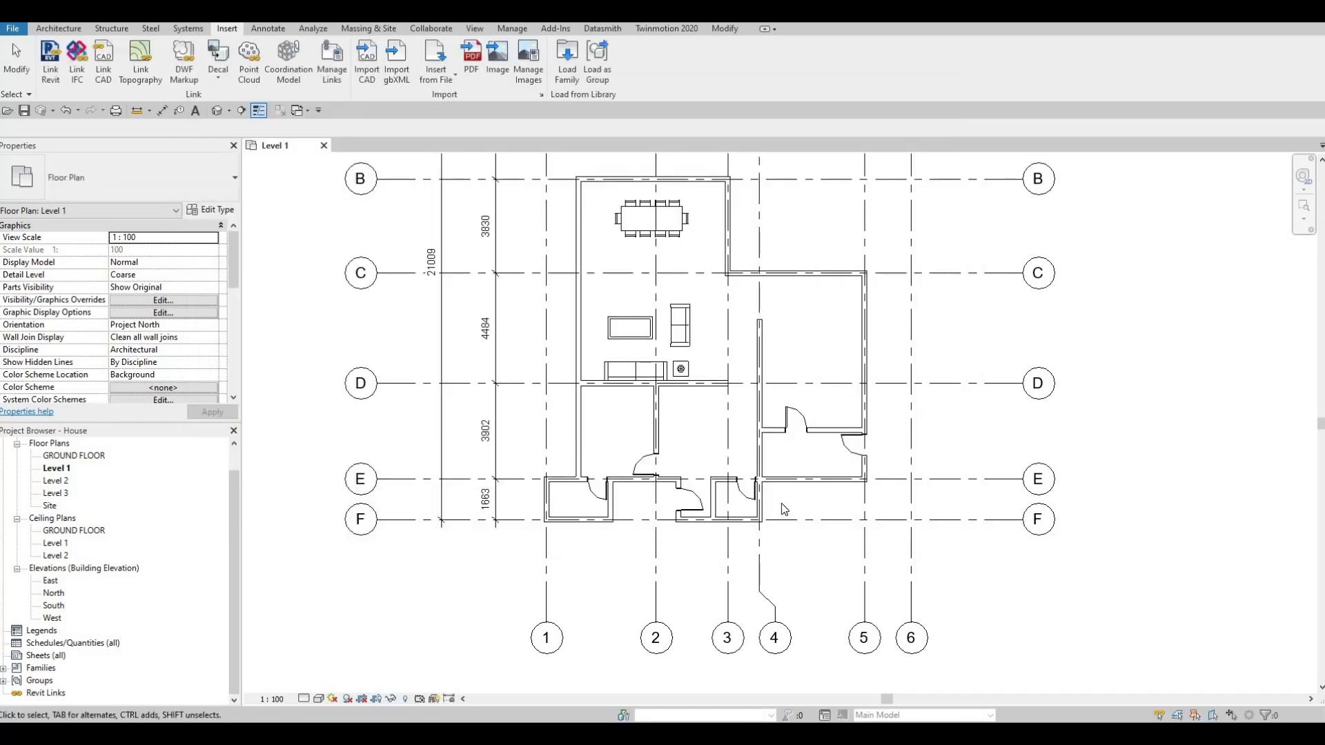
Place a domestic toilet on the west wall of the washroom at grid 3 and another on the south wall of the washroom at grid 1.
{"action": "key", "text": "m"}
{"action": "scroll", "coordinate": [742, 507], "scroll_direction": "up", "scroll_amount": 5}
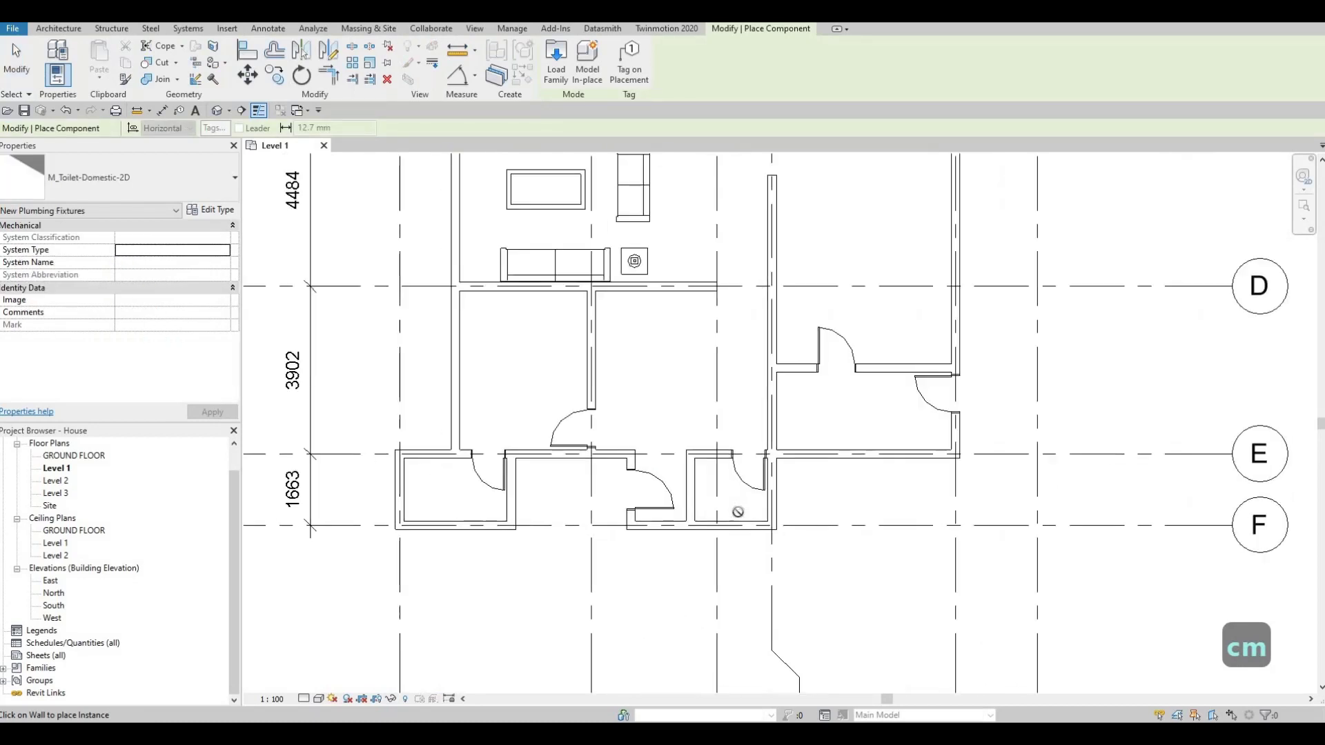
{"action": "scroll", "coordinate": [693, 490], "scroll_direction": "up", "scroll_amount": 2}
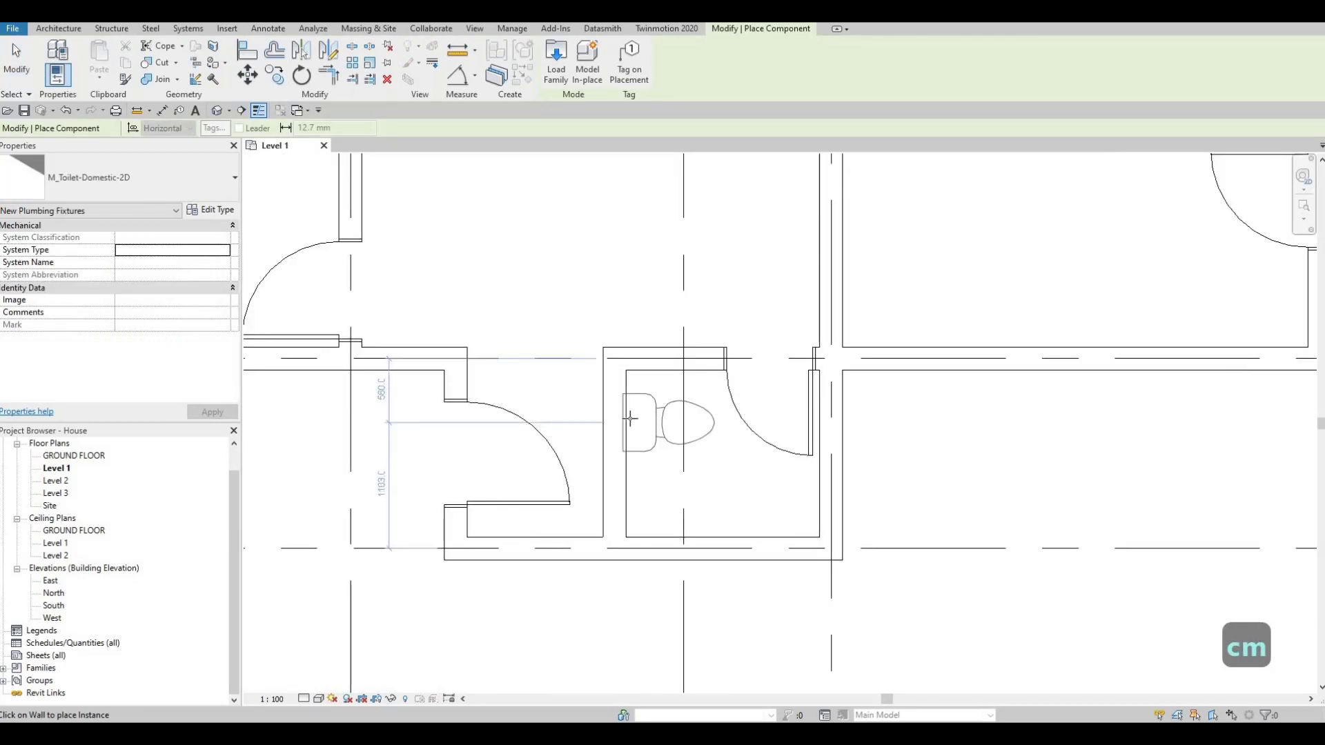
{"action": "left_click", "coordinate": [625, 418]}
{"action": "scroll", "coordinate": [677, 470], "scroll_direction": "down", "scroll_amount": 2}
{"action": "middle_click_drag", "start_coordinate": [481, 476], "coordinate": [530, 483]}
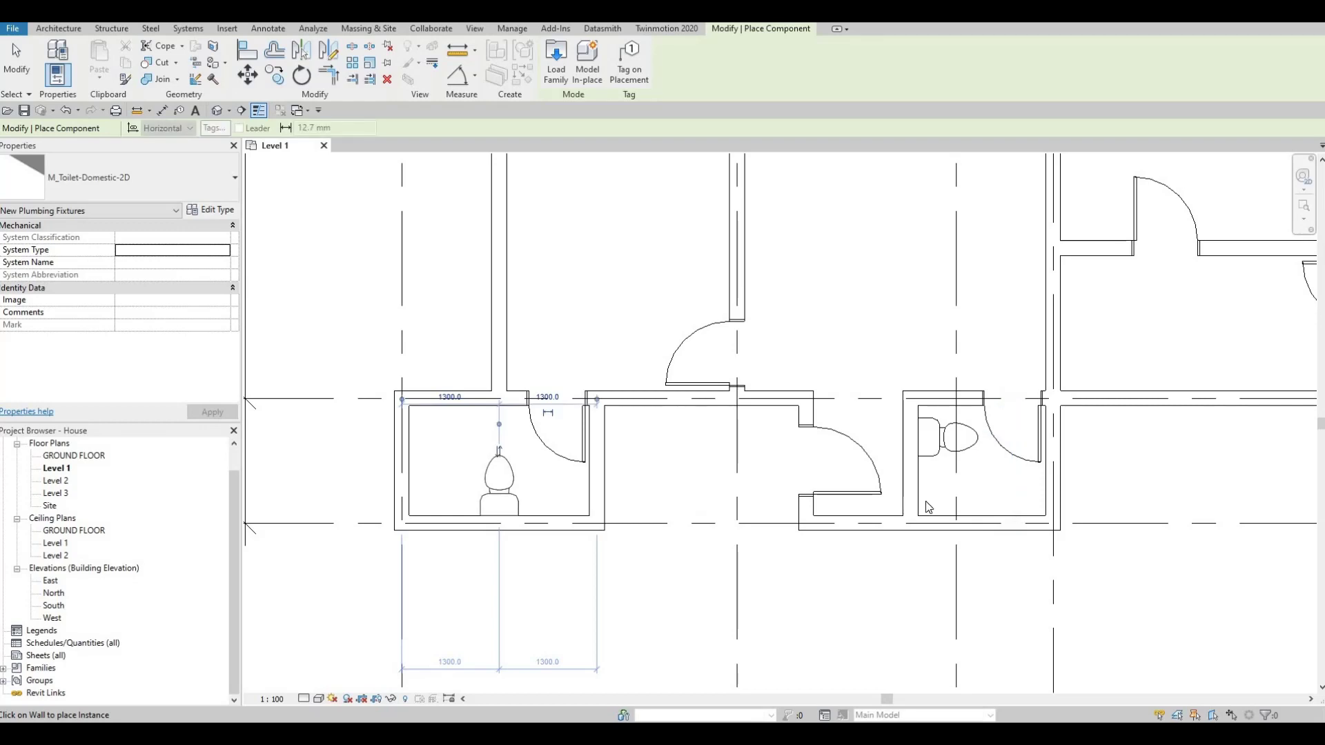
{"action": "key", "text": "Escape"}
{"action": "key", "text": "Escape"}
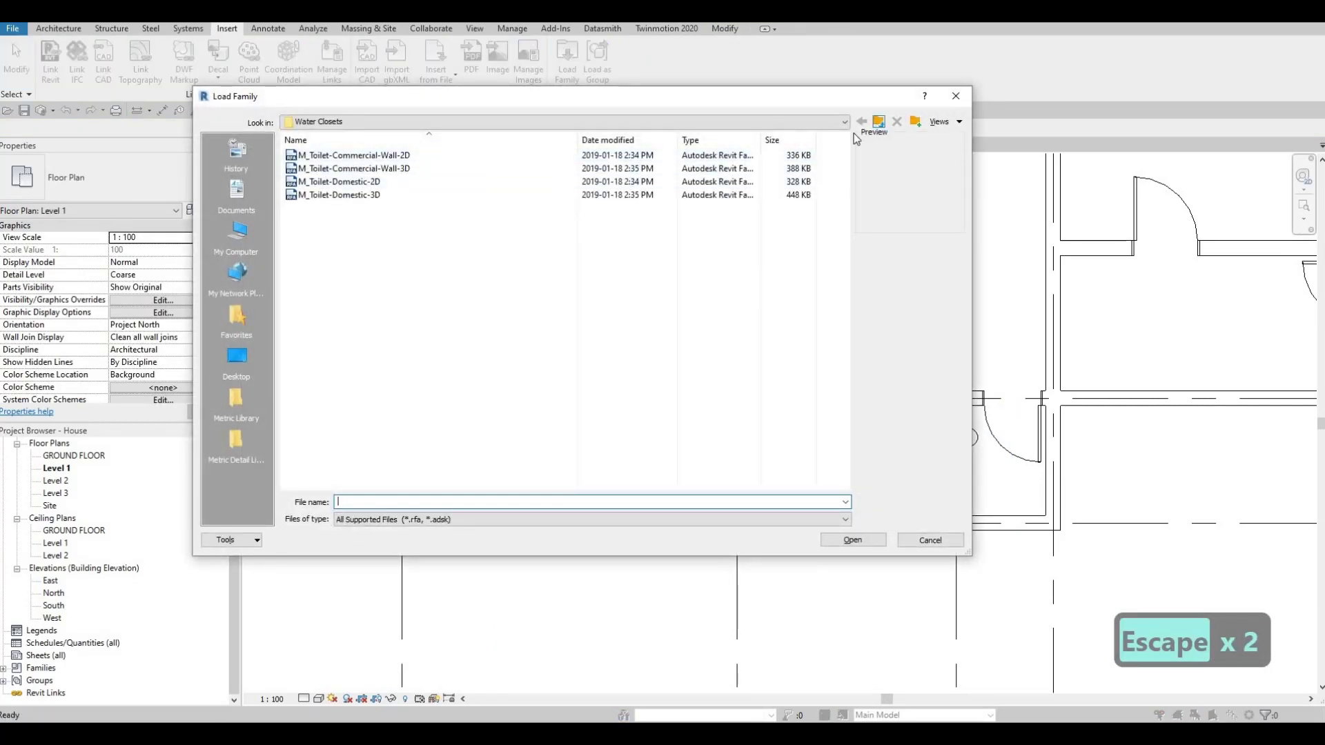
Load the M_Sink Vanity-Square family from the Sinks folder of the plumbing fixtures.
{"action": "left_click", "coordinate": [878, 122]}
{"action": "double_click", "coordinate": [340, 207]}
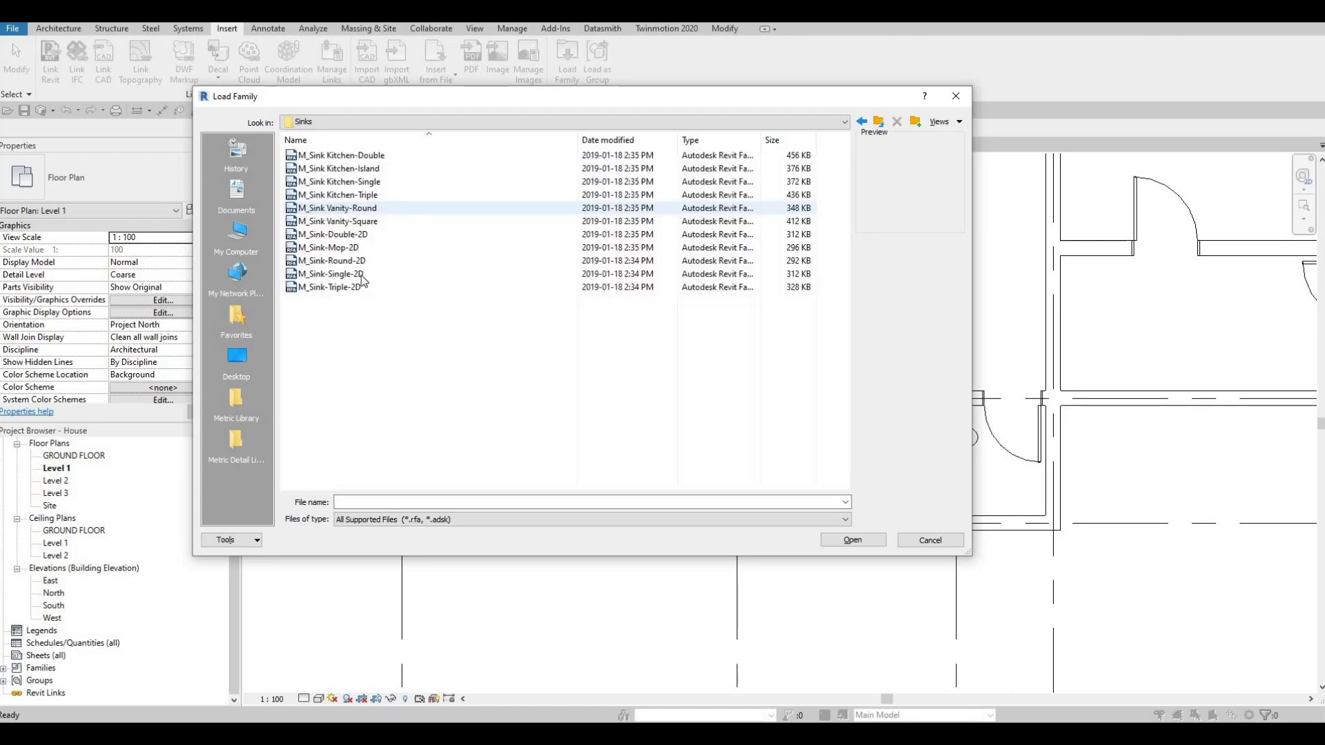
{"action": "left_click", "coordinate": [346, 223]}
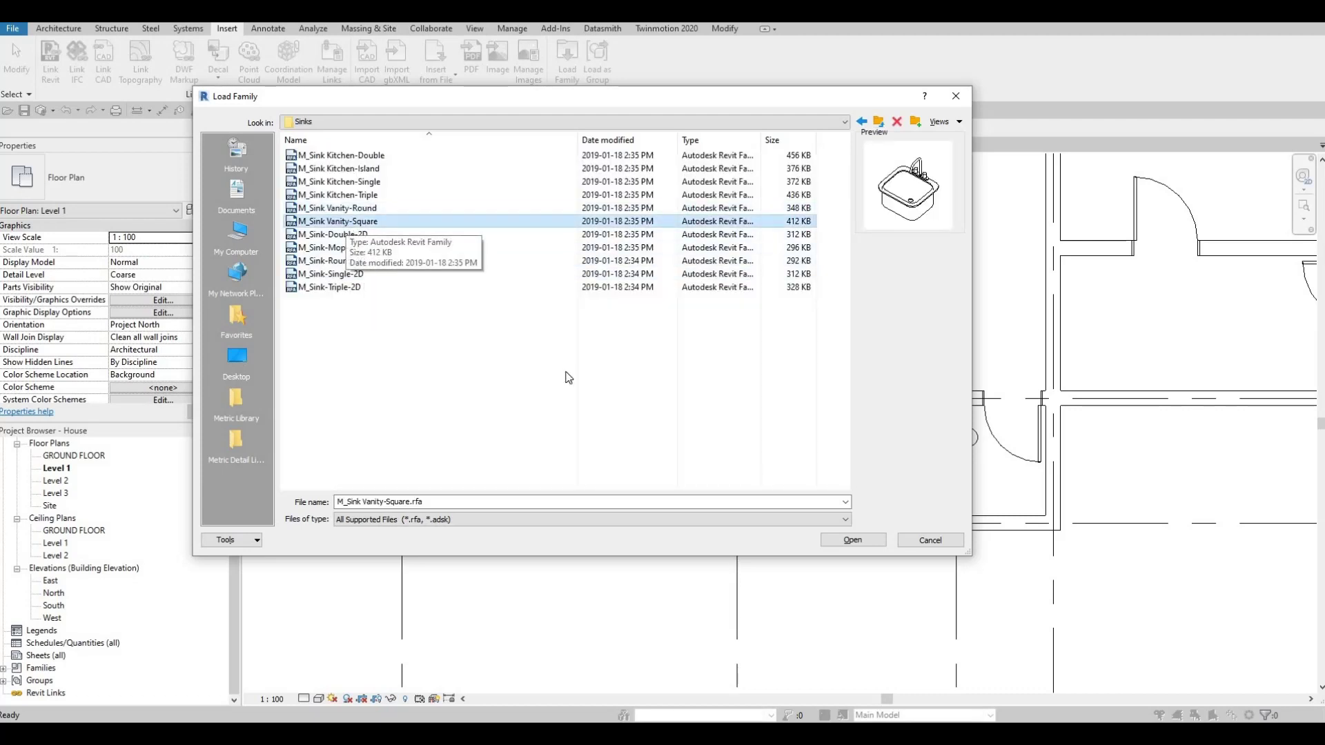
{"action": "left_click", "coordinate": [853, 540]}
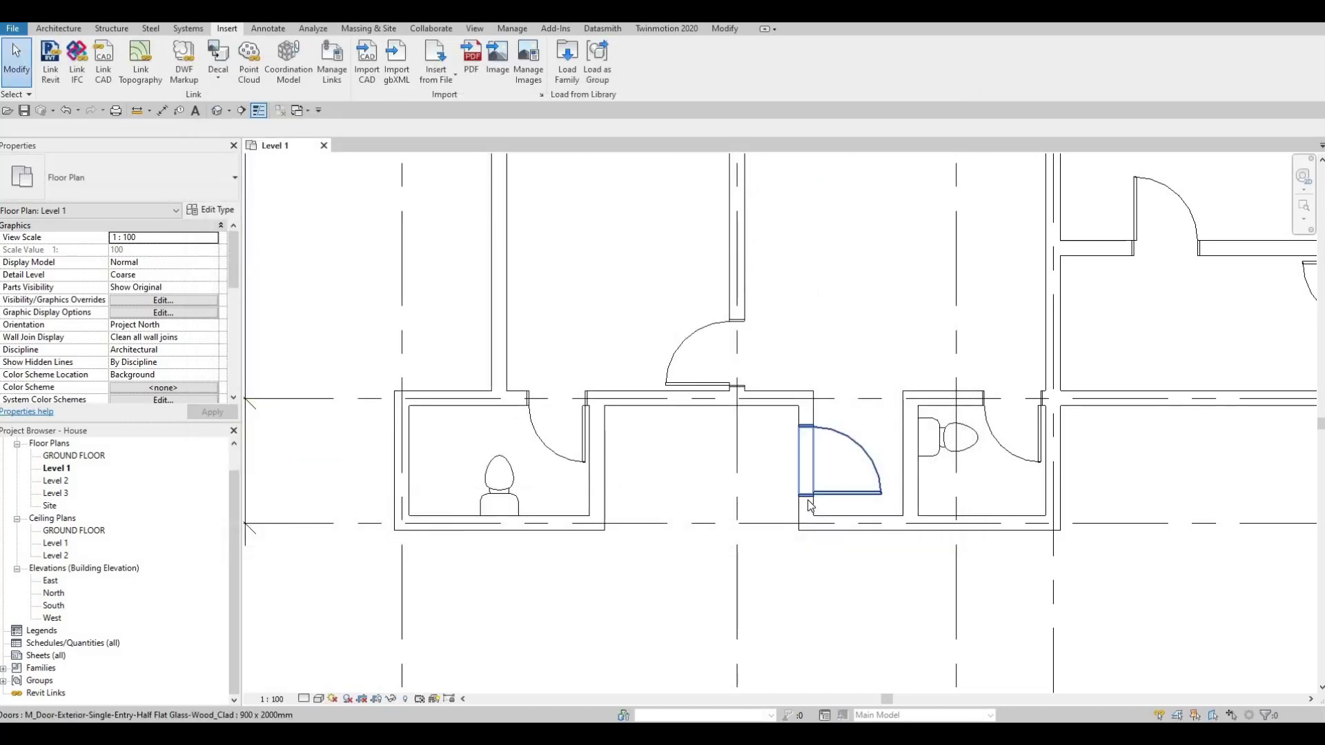
Place a 500 x 440 mm square vanity sink, rotated so its faucet faces the south wall, in the southeast corner of the grid 3 washroom.
{"action": "key", "text": "c"}
{"action": "key", "text": "m"}
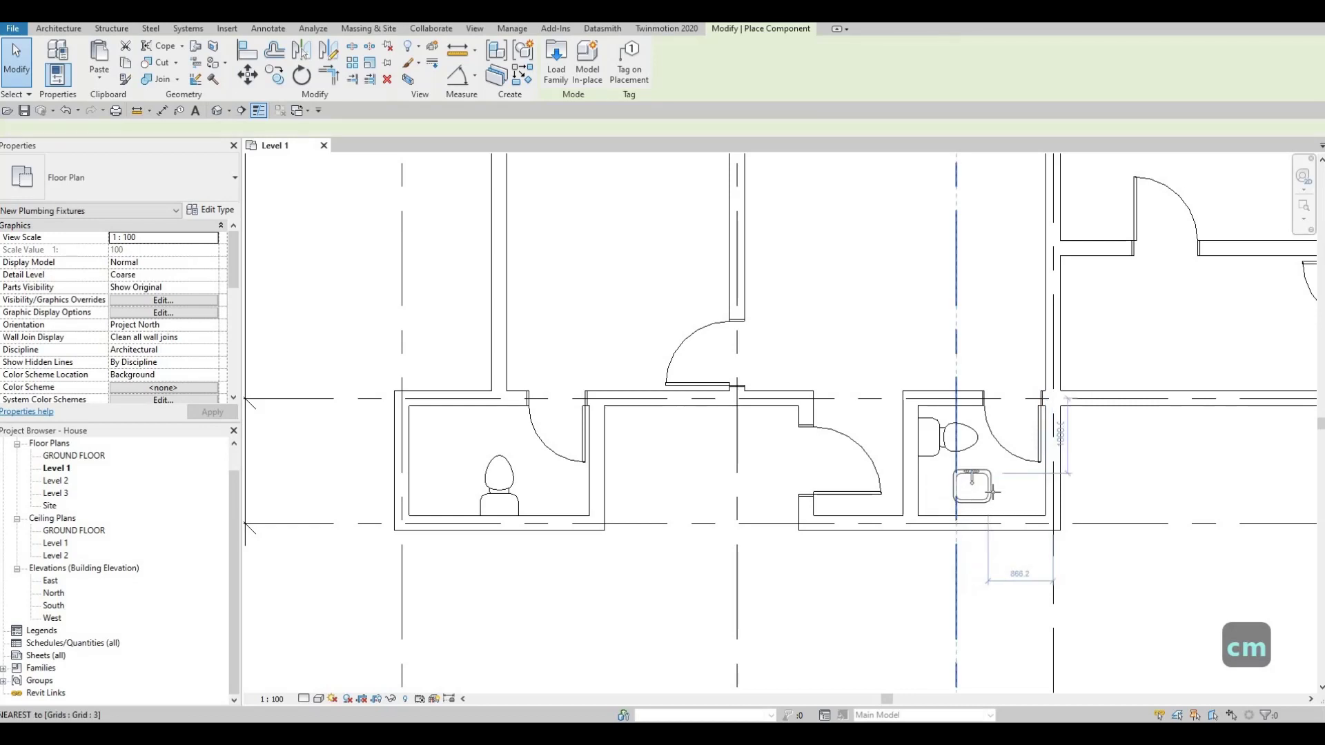
{"action": "scroll", "coordinate": [992, 491], "scroll_direction": "up", "scroll_amount": 2}
{"action": "key", "text": "space"}
{"action": "key", "text": "space"}
{"action": "scroll", "coordinate": [996, 500], "scroll_direction": "up", "scroll_amount": 2}
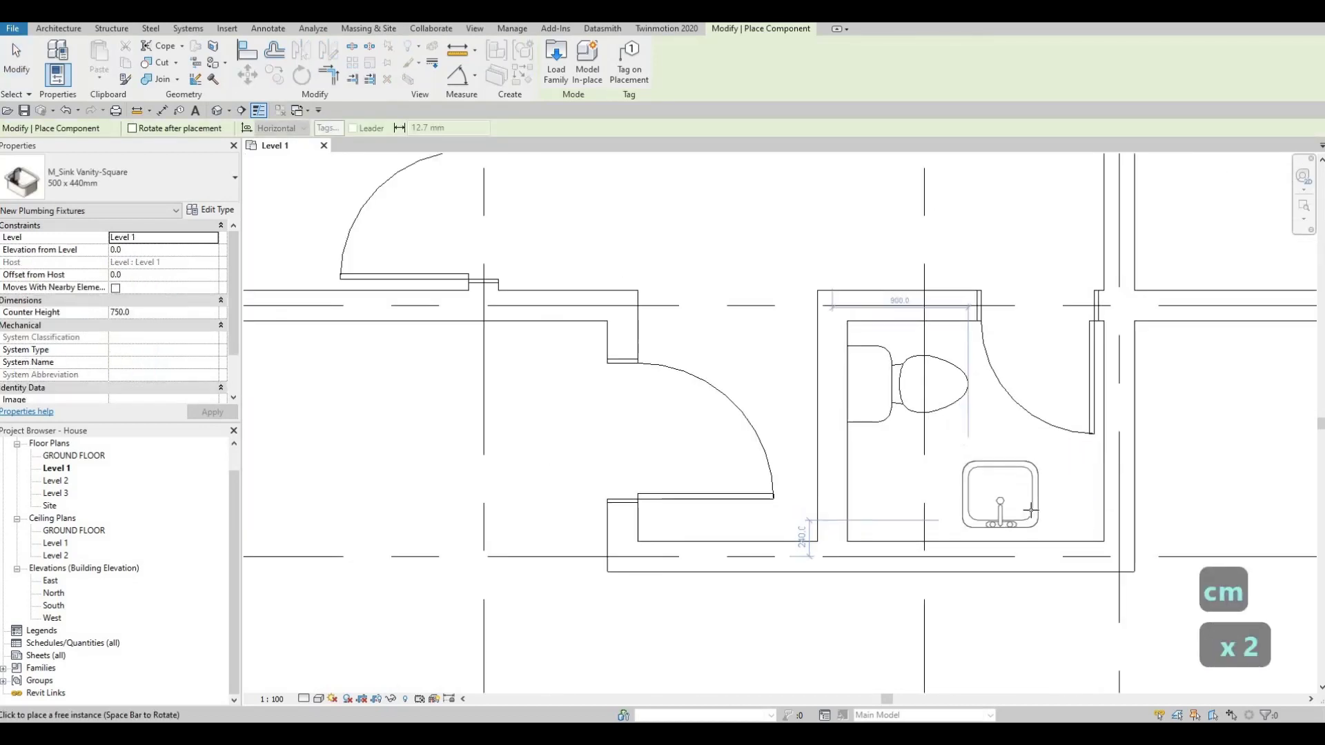
{"action": "left_click", "coordinate": [1046, 508]}
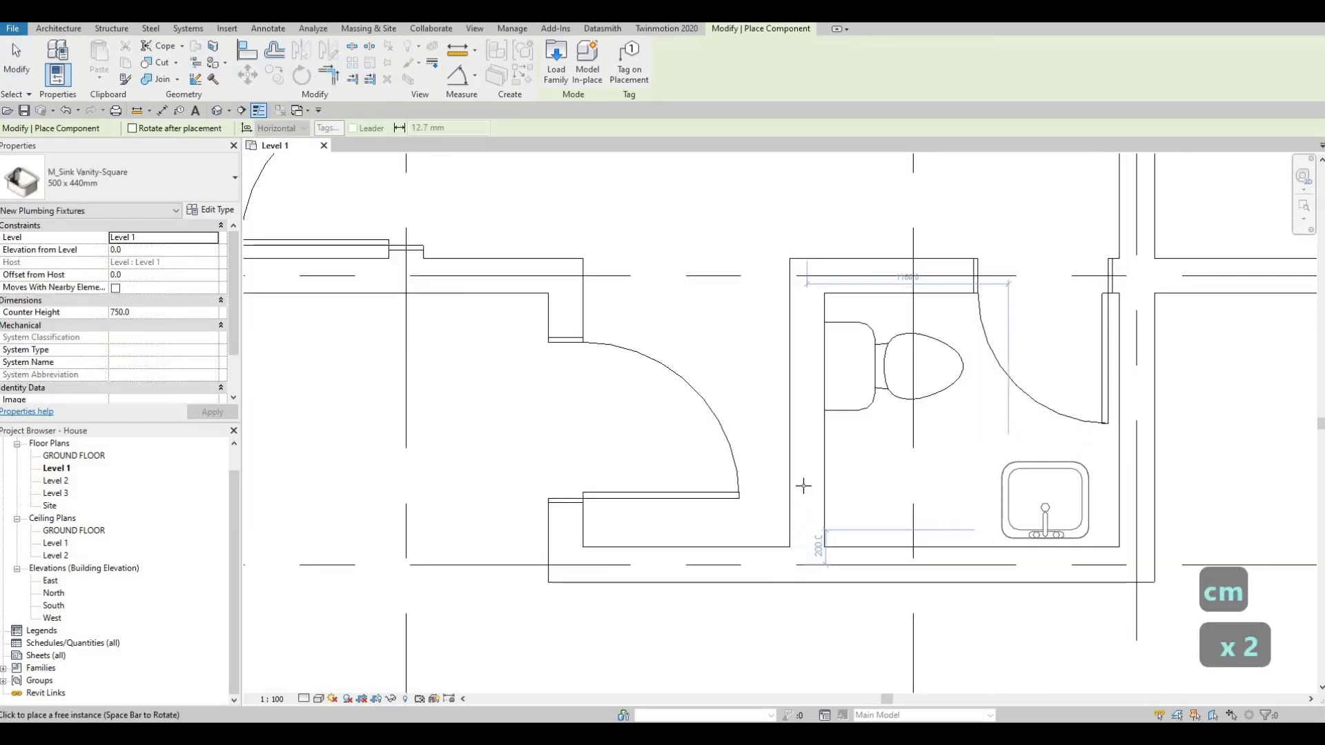
Place a second square vanity sink beside the toilet in the grid 1 washroom, in line with the first sink.
{"action": "scroll", "coordinate": [912, 490], "scroll_direction": "down", "scroll_amount": 2}
{"action": "middle_click_drag", "start_coordinate": [651, 449], "coordinate": [952, 479]}
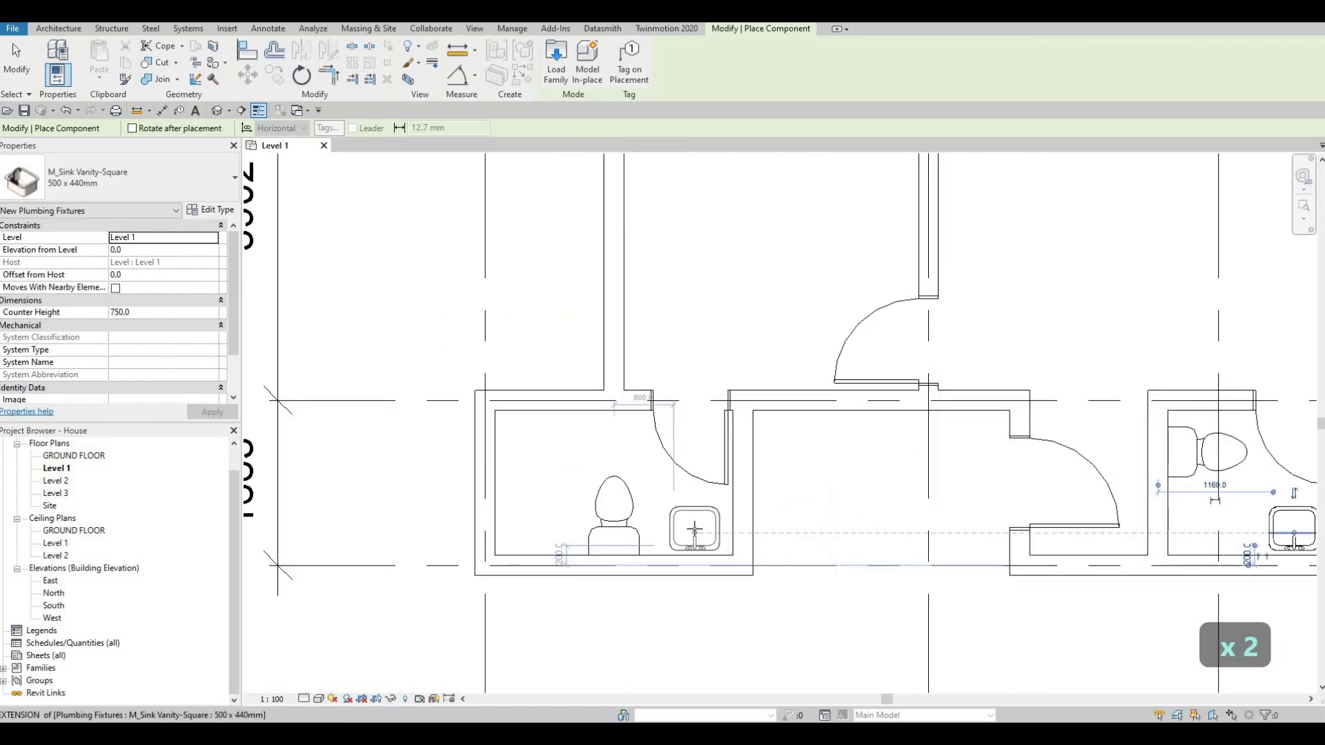
{"action": "left_click", "coordinate": [694, 529]}
{"action": "key", "text": "Escape"}
{"action": "key", "text": "Escape"}
{"action": "key", "text": "Escape"}
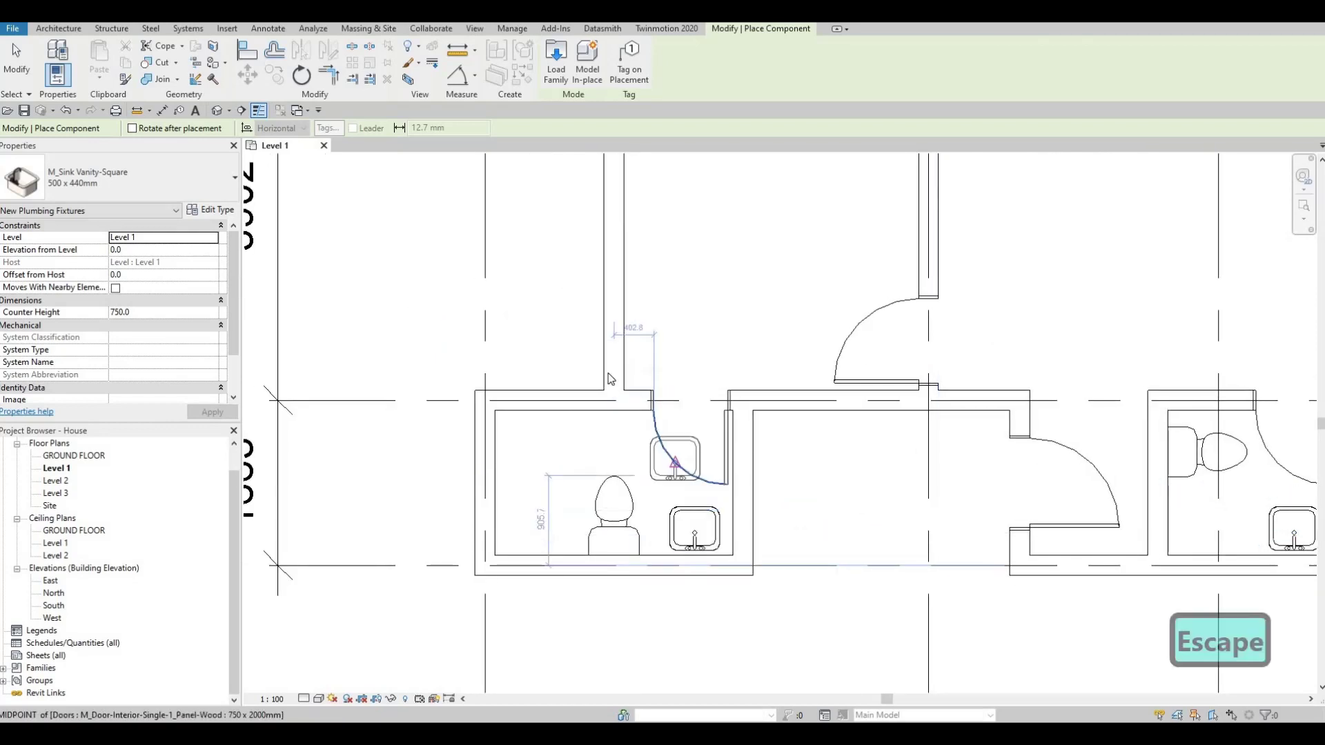
Outline a counter around the sink in the grid 1 washroom with one vertical and one horizontal detail line.
{"action": "scroll", "coordinate": [675, 463], "scroll_direction": "down", "scroll_amount": 2}
{"action": "left_click", "coordinate": [267, 29]}
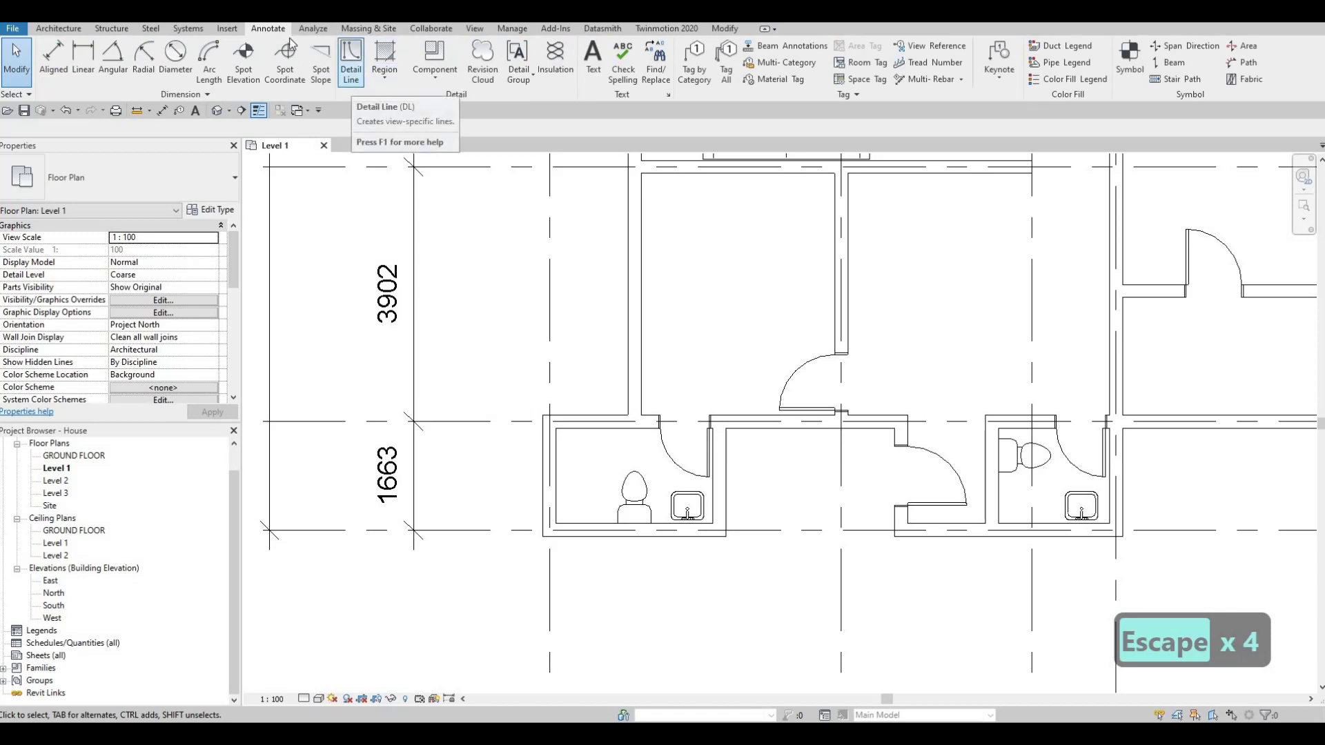
{"action": "left_click", "coordinate": [355, 76]}
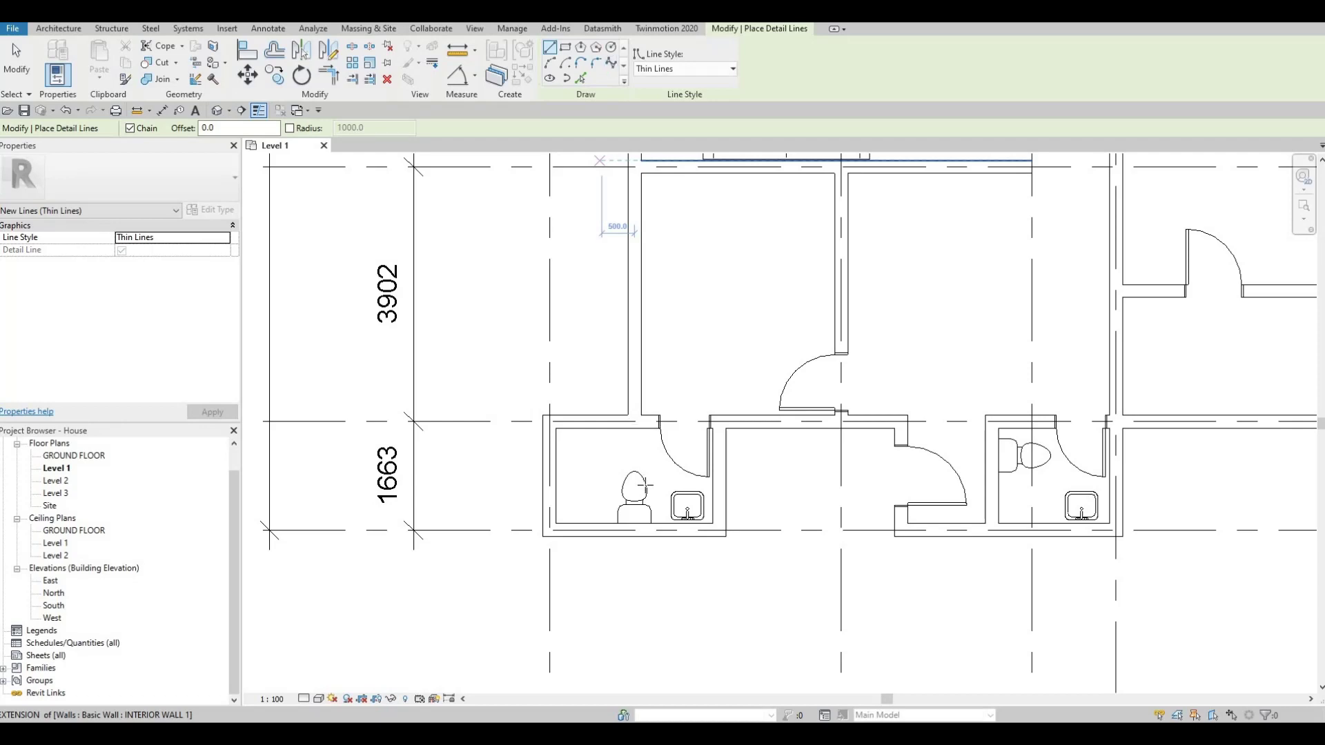
{"action": "scroll", "coordinate": [642, 507], "scroll_direction": "up", "scroll_amount": 3}
{"action": "left_click", "coordinate": [637, 523]}
{"action": "left_click", "coordinate": [637, 434]}
{"action": "left_click", "coordinate": [766, 433]}
{"action": "key", "text": "Escape"}
Draw a horizontal detail line 1700 mm long from wall to wall just north of the sink in the grid 3 washroom.
{"action": "middle_click_drag", "start_coordinate": [729, 458], "coordinate": [538, 458]}
{"action": "middle_click_drag", "start_coordinate": [692, 384], "coordinate": [447, 373]}
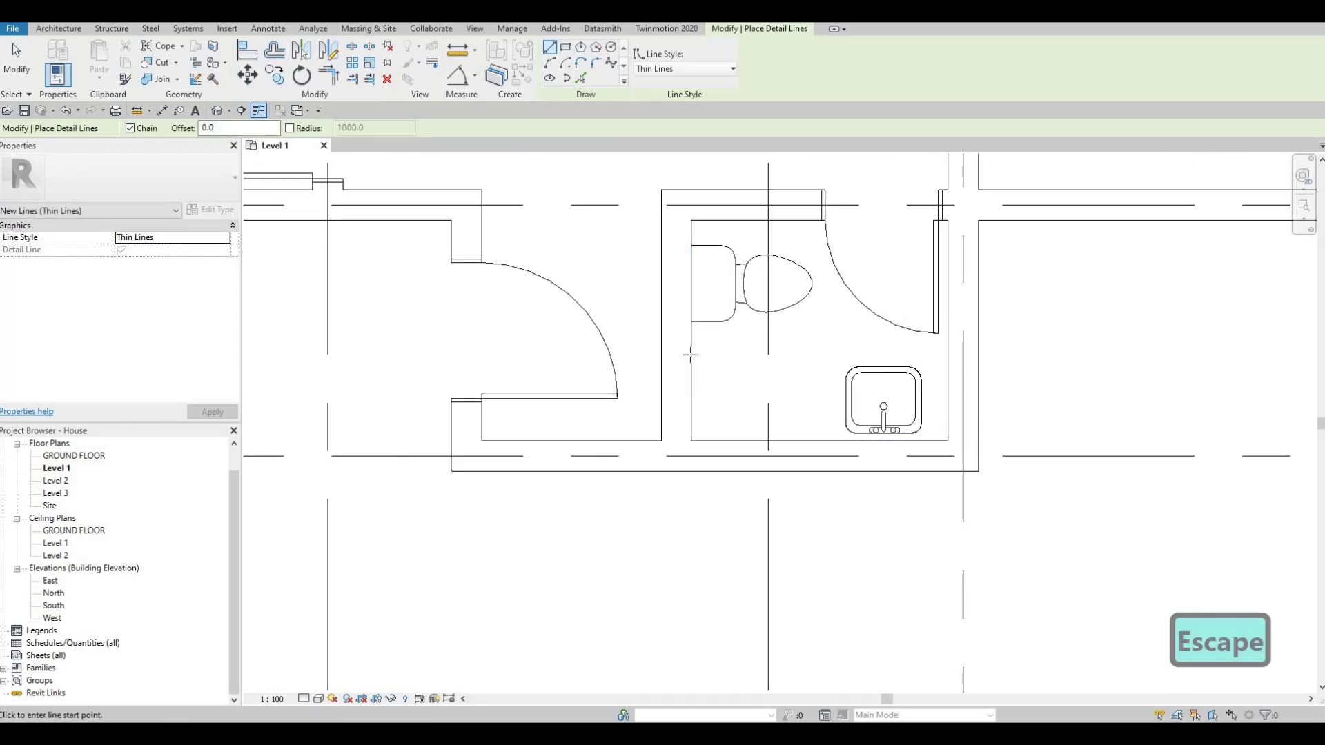
{"action": "left_click", "coordinate": [690, 354]}
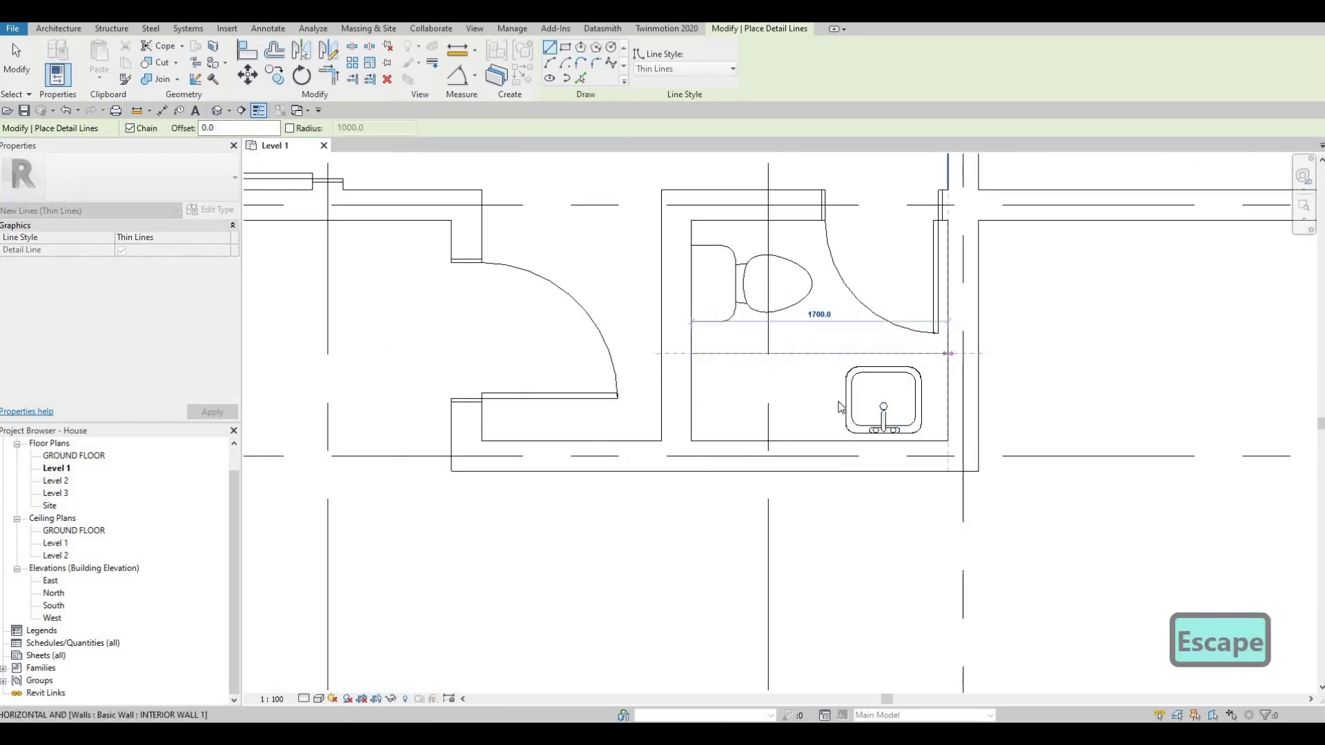
{"action": "key", "text": "Escape"}
{"action": "scroll", "coordinate": [838, 401], "scroll_direction": "down", "scroll_amount": 2}
{"action": "scroll", "coordinate": [659, 391], "scroll_direction": "down", "scroll_amount": 1}
{"action": "middle_click_drag", "start_coordinate": [659, 391], "coordinate": [858, 402]}
{"action": "key", "text": "Escape"}
{"action": "key", "text": "Escape"}
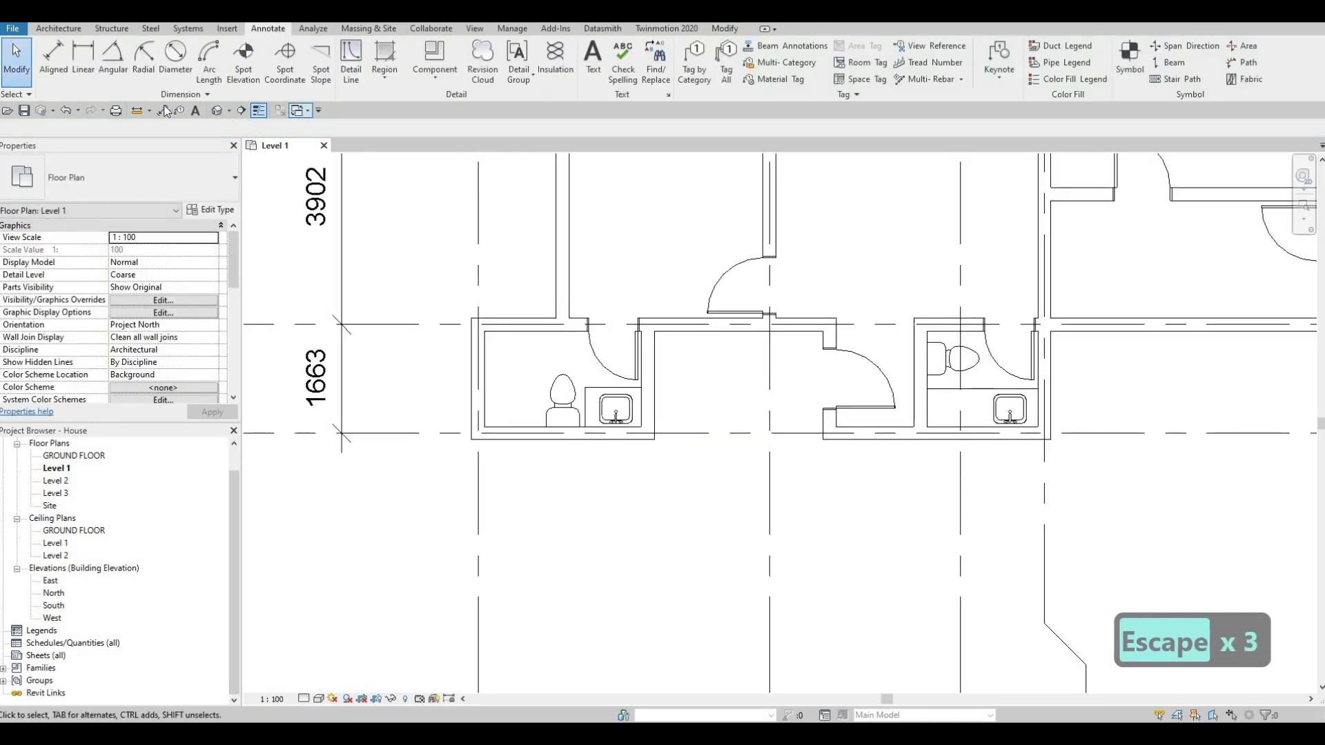
Dimension the grid 1 washroom between the inner faces of its north and south walls, placing the dimension outside the west wall.
{"action": "key", "text": "d"}
{"action": "key", "text": "i"}
{"action": "scroll", "coordinate": [683, 436], "scroll_direction": "left", "scroll_amount": 4, "text": "shift"}
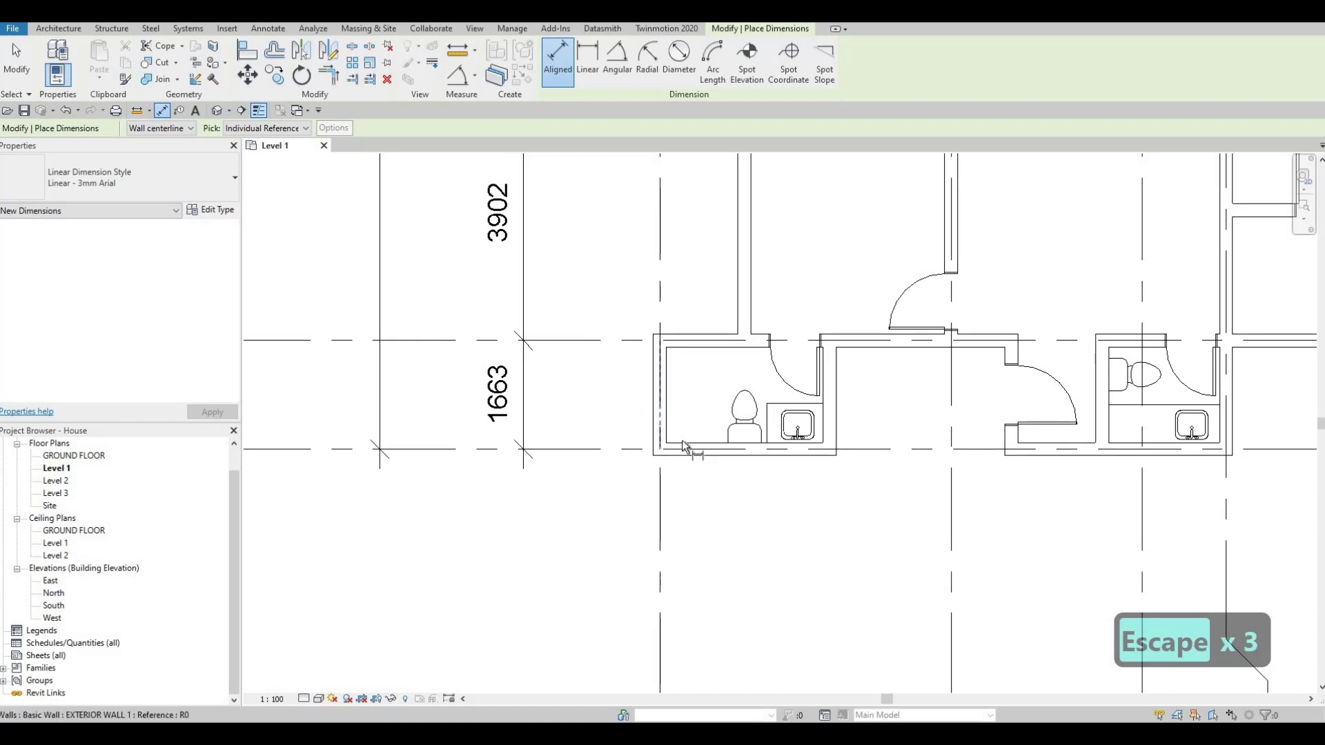
{"action": "key", "text": "Tab"}
{"action": "left_click", "coordinate": [672, 354]}
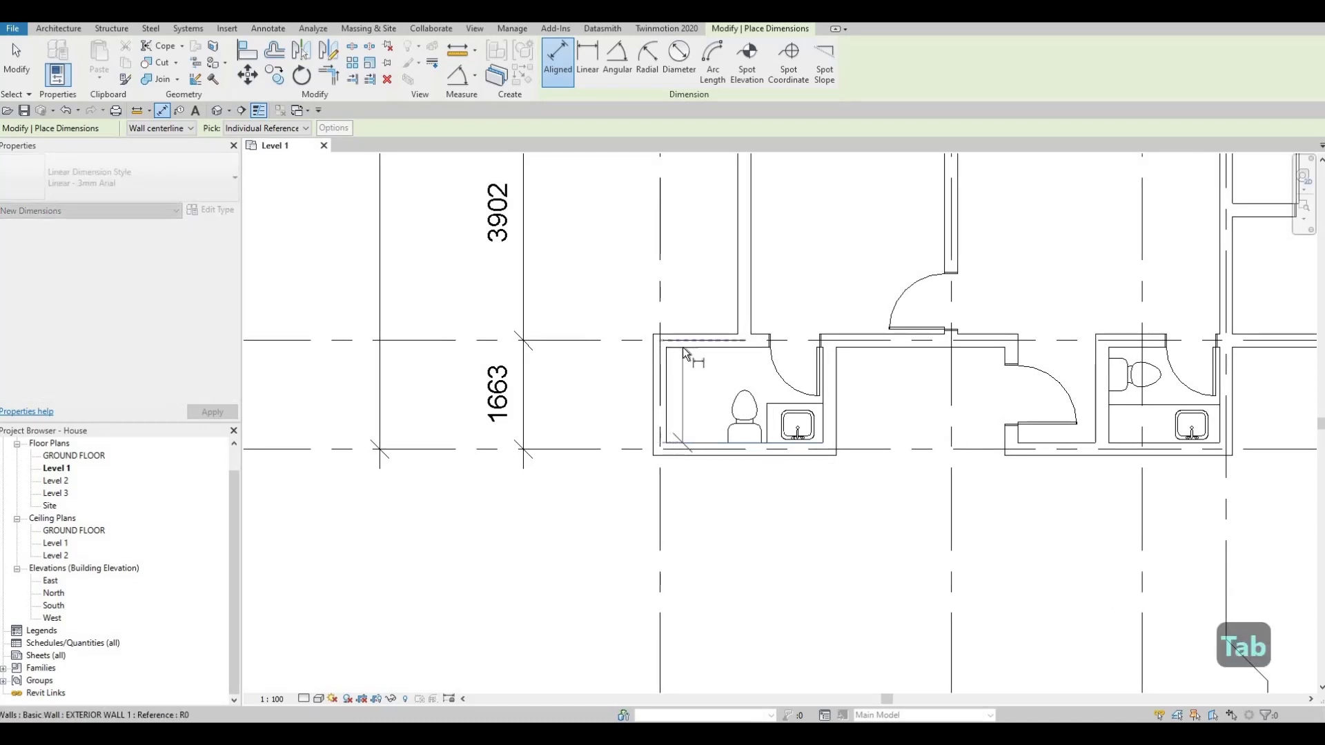
{"action": "key", "text": "Tab"}
{"action": "left_click", "coordinate": [600, 363]}
{"action": "left_click", "coordinate": [600, 363]}
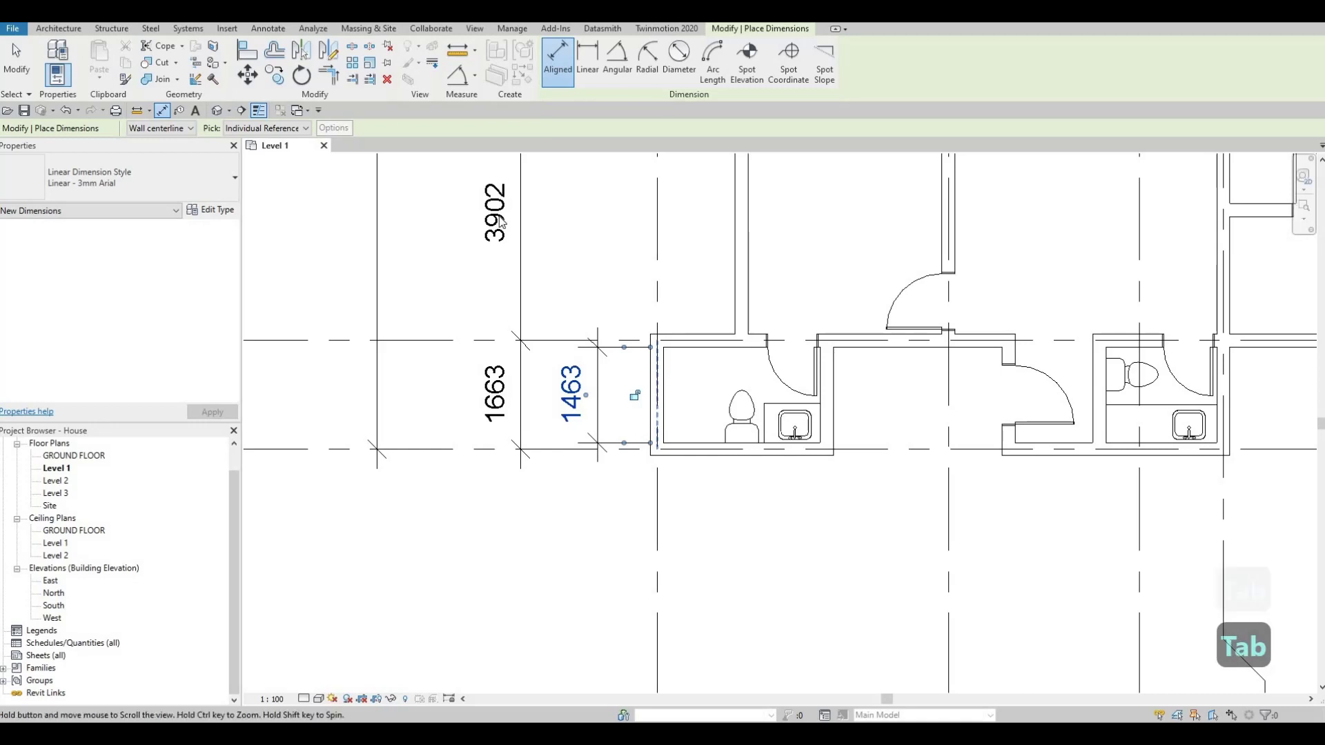
{"action": "scroll", "coordinate": [525, 410], "scroll_direction": "down", "scroll_amount": 1}
{"action": "key", "text": "Escape"}
{"action": "key", "text": "Escape"}
{"action": "key", "text": "Escape"}
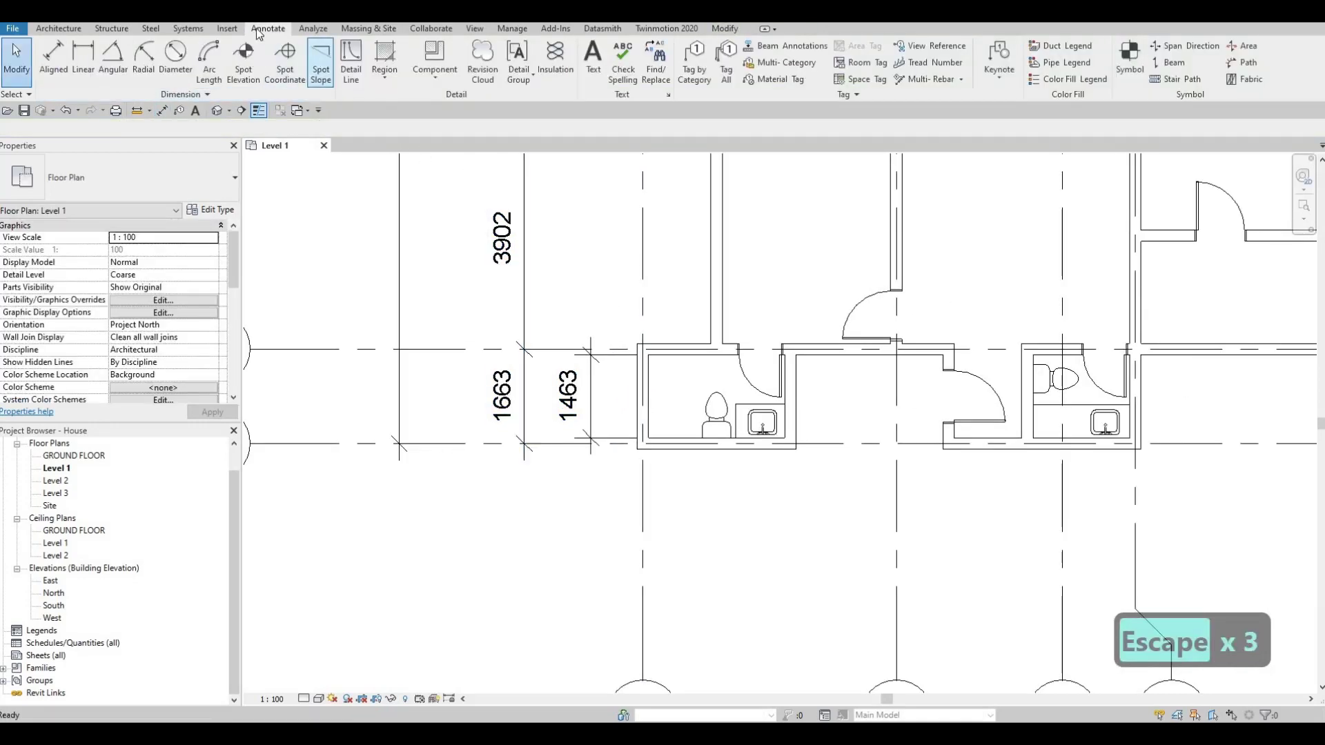
Load the M_Shower Stall-2D family from the Showers folder of the plumbing fixtures library.
{"action": "left_click", "coordinate": [227, 28]}
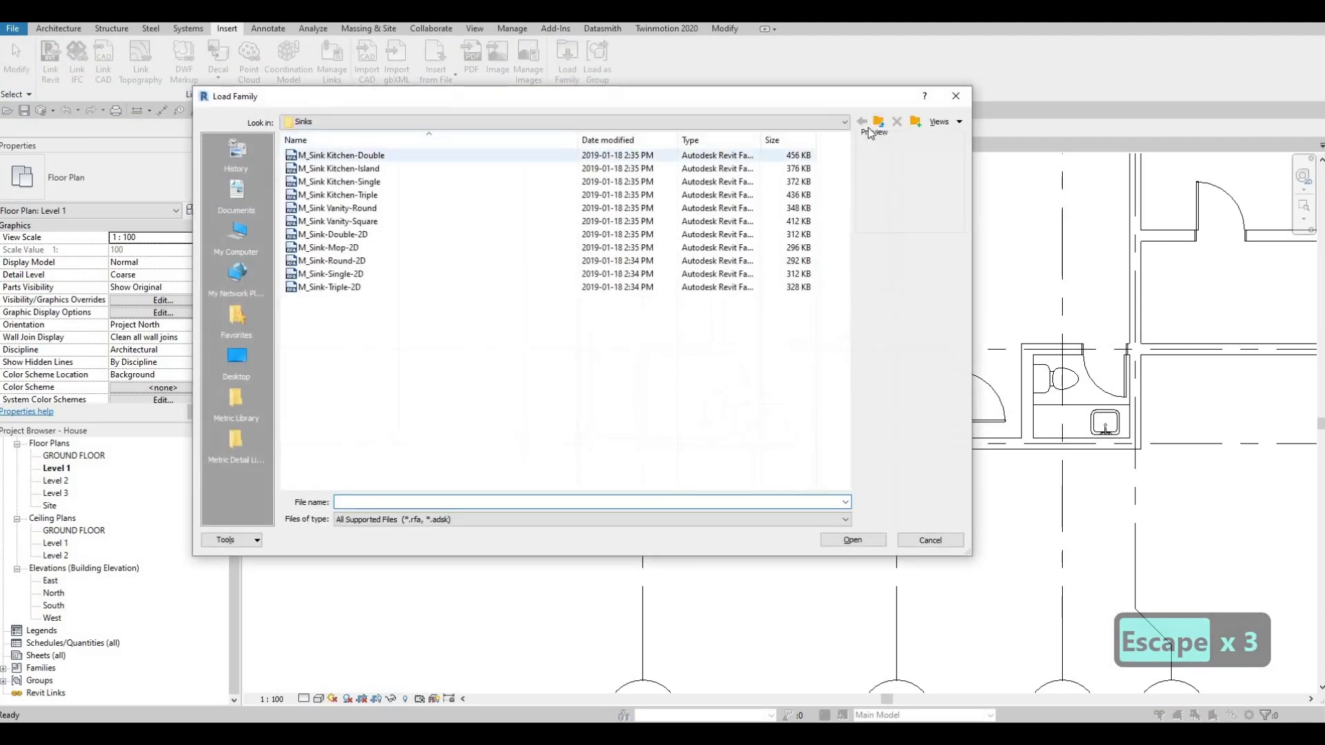
{"action": "left_click", "coordinate": [884, 124]}
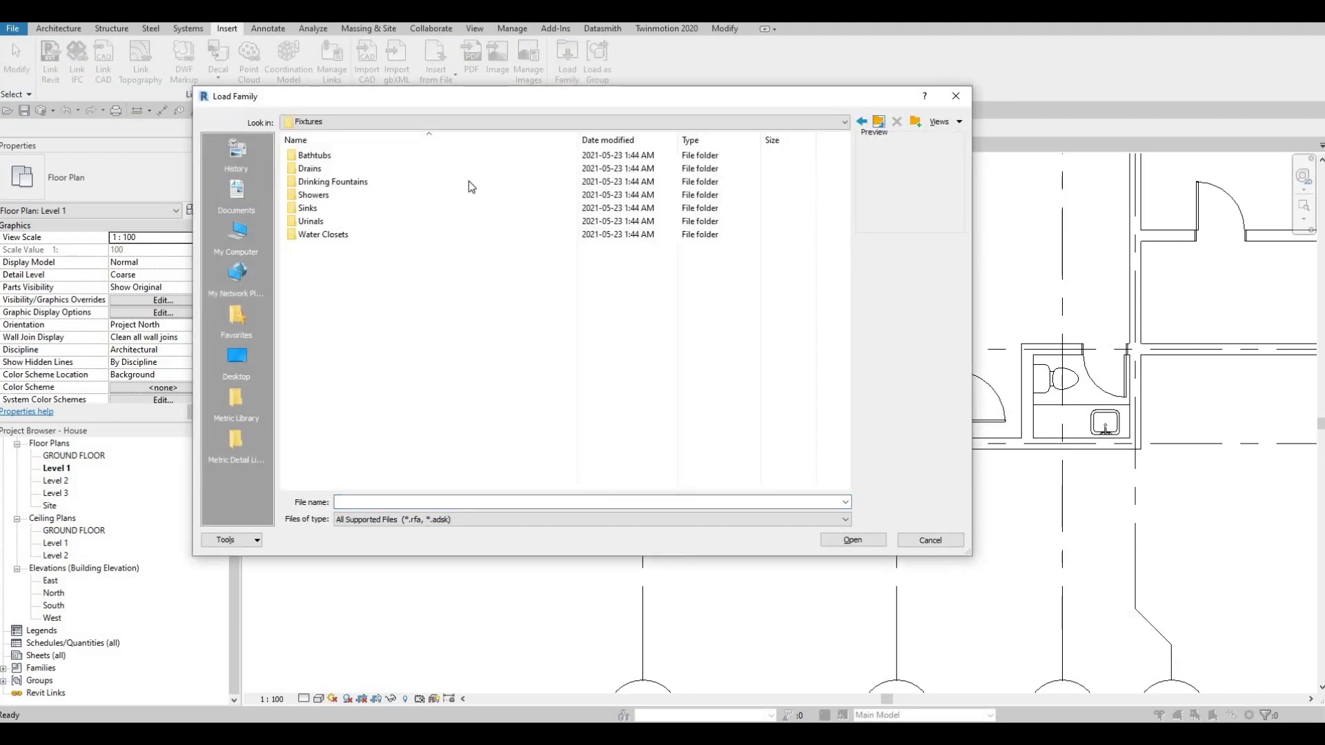
{"action": "double_click", "coordinate": [351, 192]}
{"action": "left_click", "coordinate": [364, 160]}
{"action": "key", "text": "Return"}
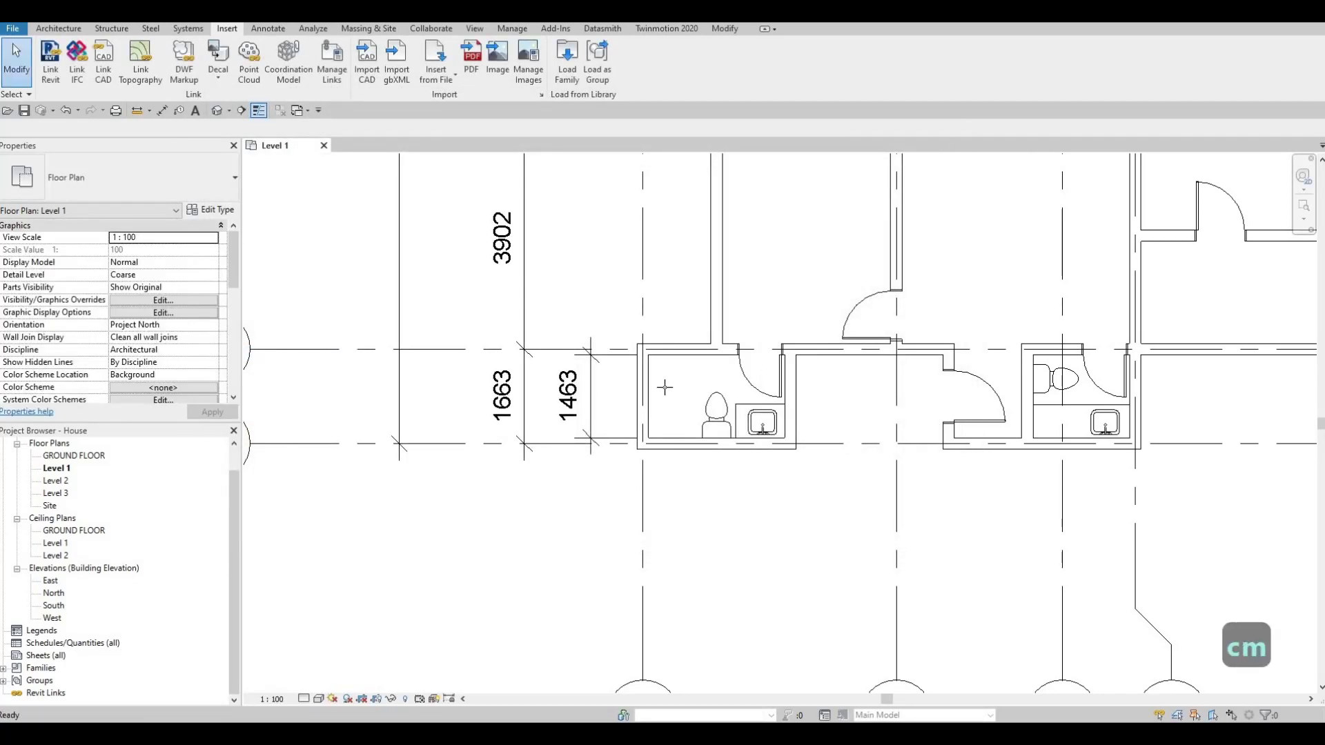
Place the 2D shower stall in the southwest corner of the grid 1 washroom, against the inner wall faces.
{"action": "key", "text": "c"}
{"action": "key", "text": "m"}
{"action": "scroll", "coordinate": [612, 417], "scroll_direction": "up", "scroll_amount": 3}
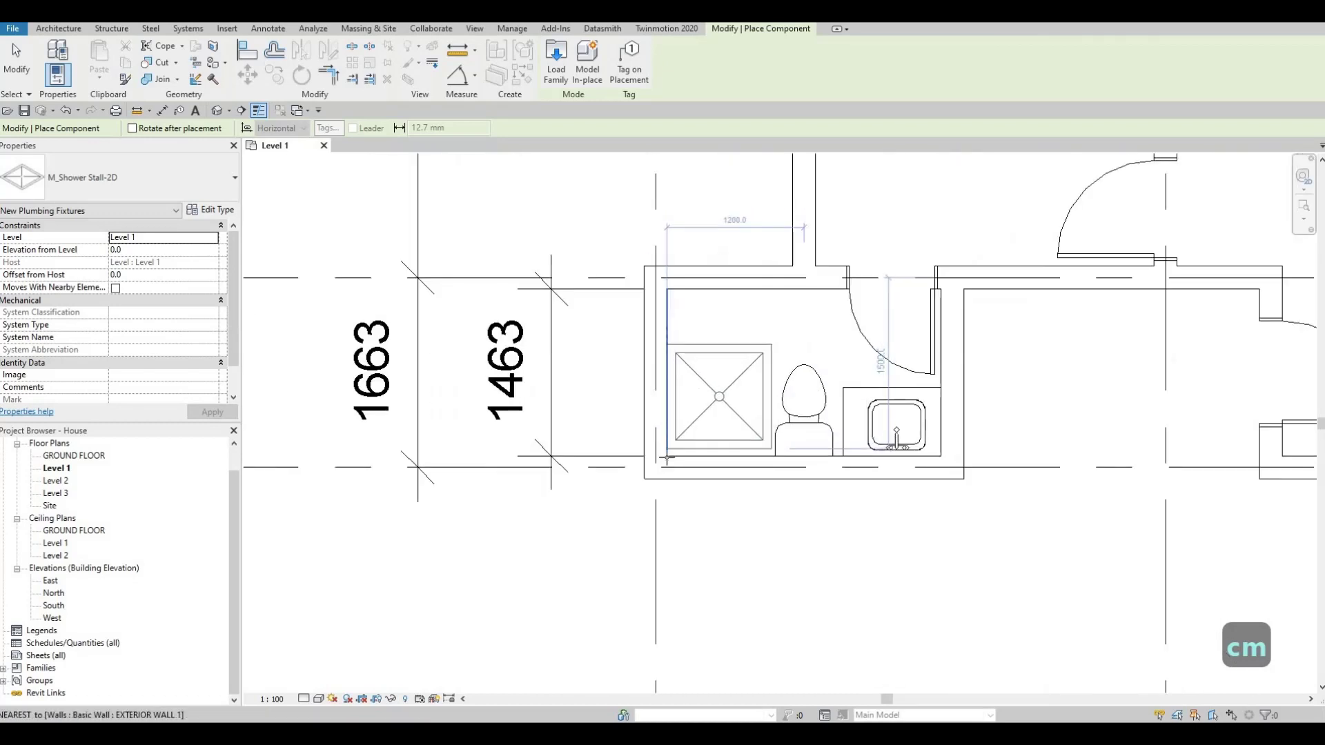
{"action": "left_click", "coordinate": [667, 456]}
{"action": "key", "text": "Escape"}
{"action": "key", "text": "Escape"}
{"action": "key", "text": "Escape"}
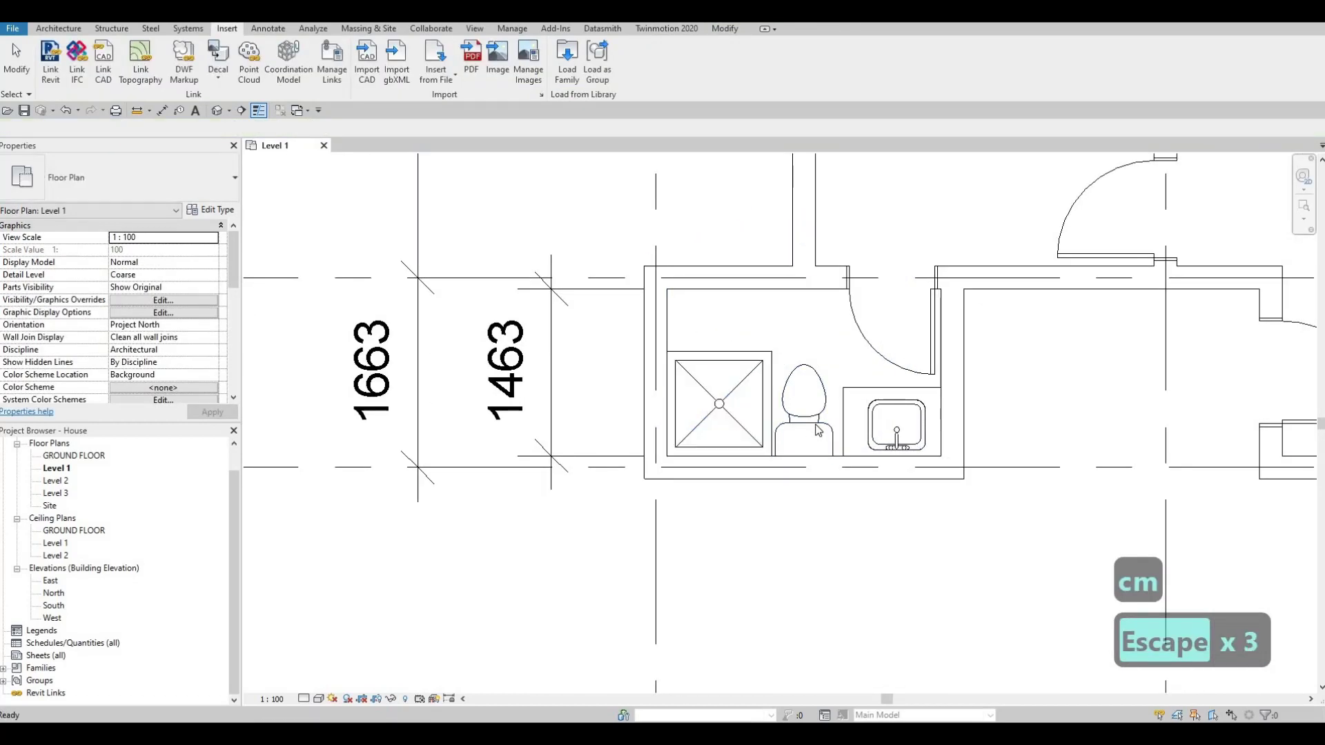
Nudge the toilet in the grid 1 washroom one increment east, away from the shower stall.
{"action": "left_click", "coordinate": [818, 429]}
{"action": "key", "text": "Right"}
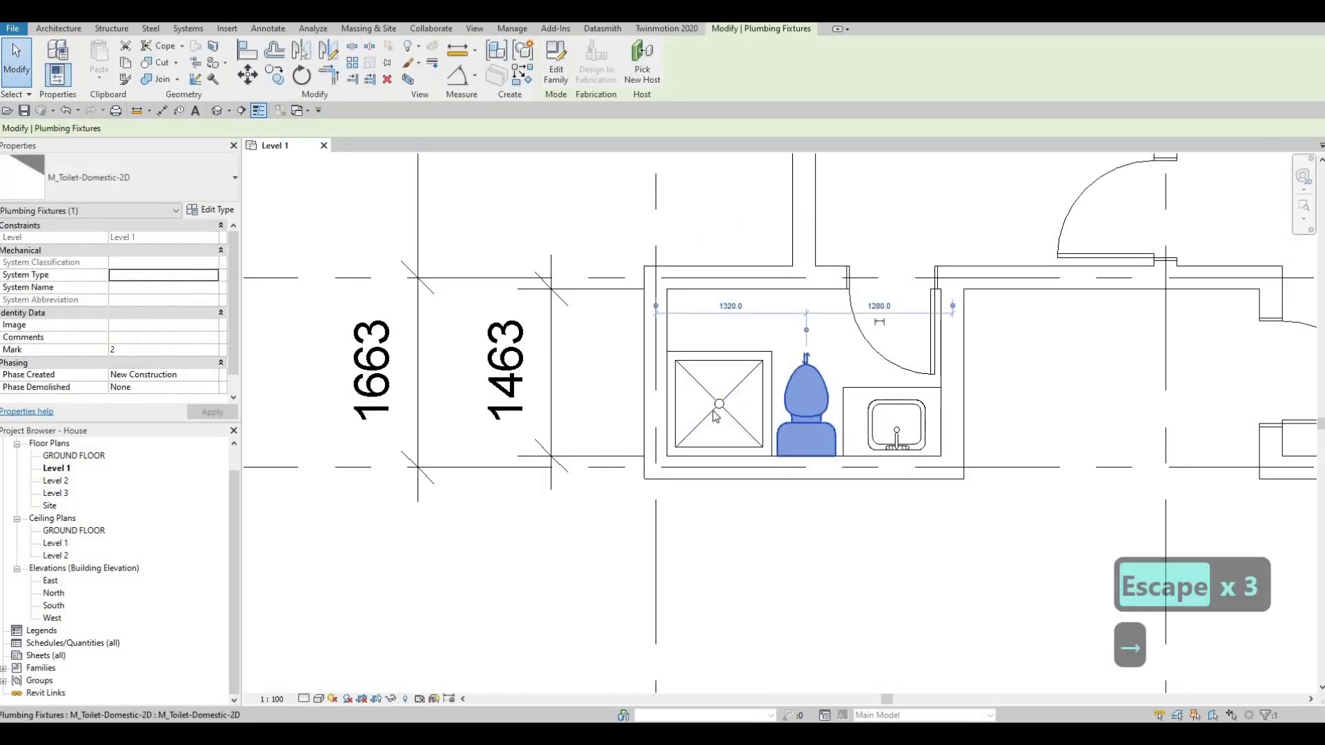
{"action": "key", "text": "Escape"}
{"action": "key", "text": "Escape"}
Set the shower stall type's depth to 1463 mm so it spans between the washroom's north and south walls.
{"action": "left_click", "coordinate": [722, 399]}
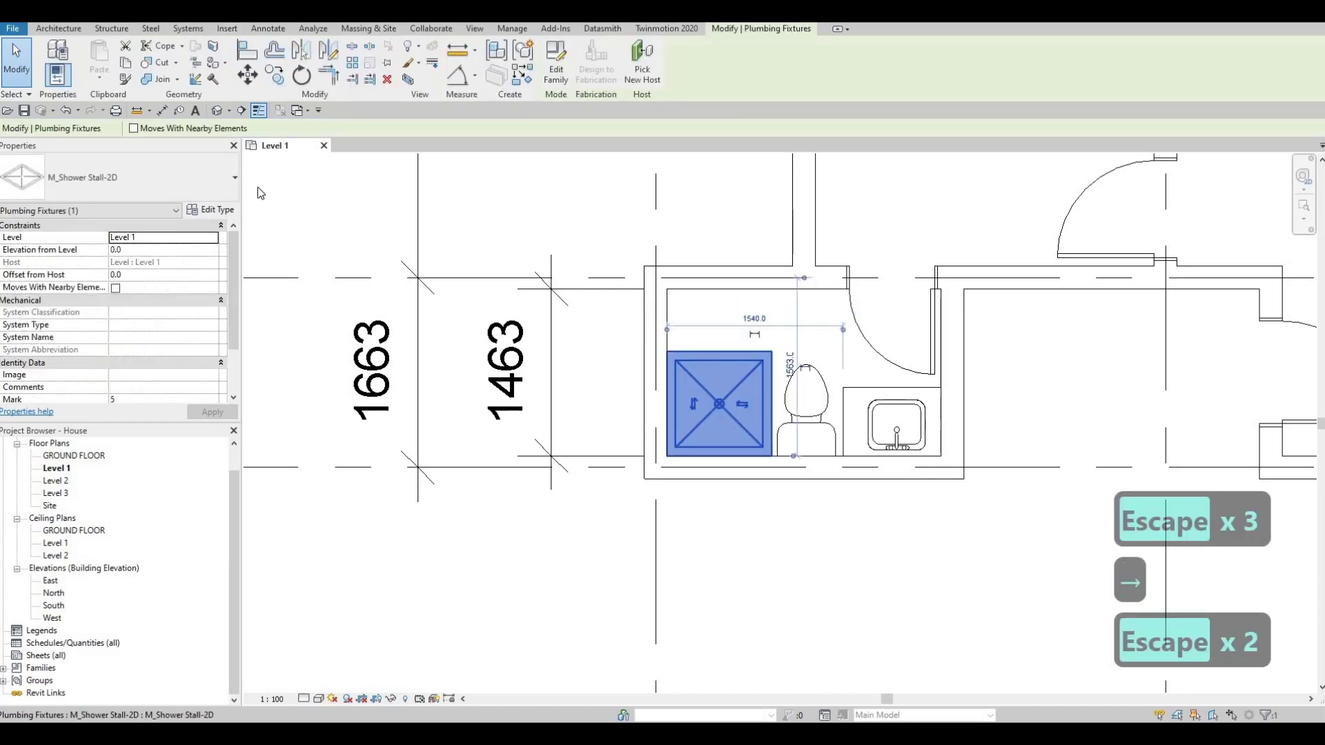
{"action": "left_click", "coordinate": [211, 210]}
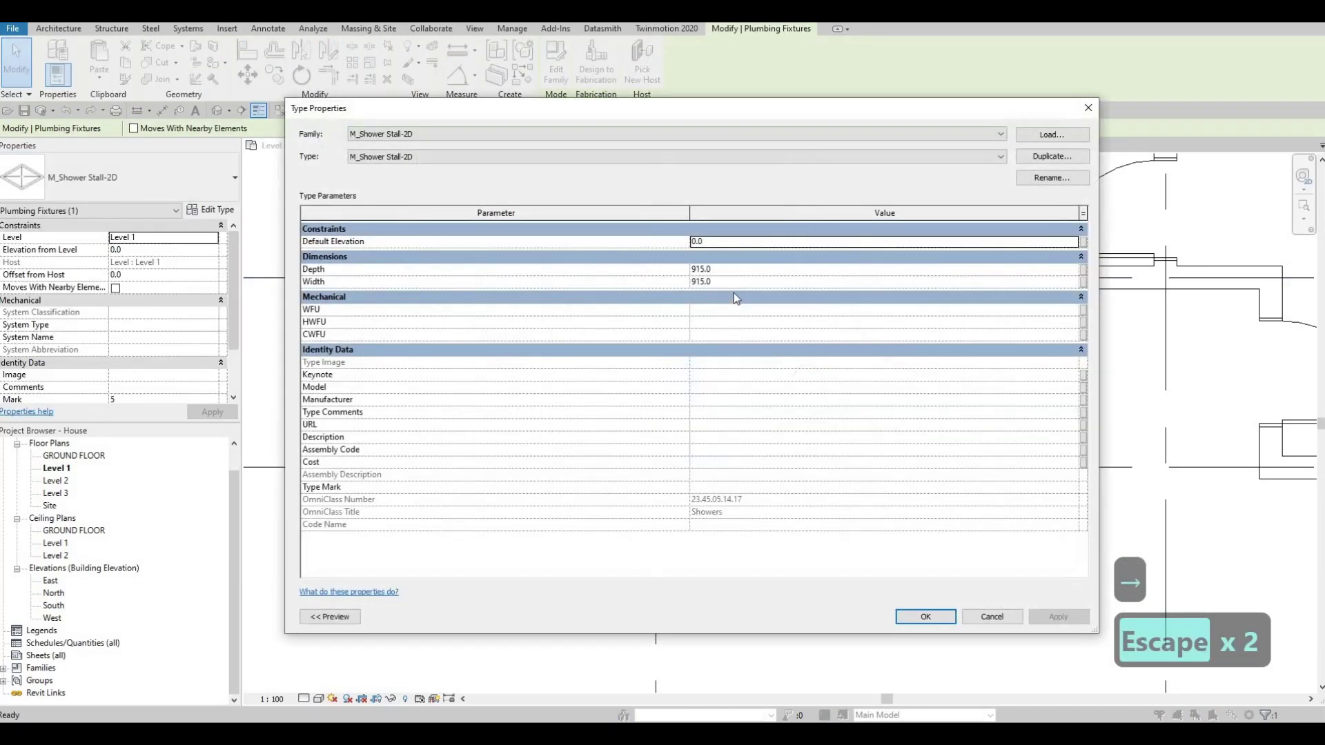
{"action": "left_click_drag", "start_coordinate": [1108, 137], "coordinate": [715, 106]}
{"action": "left_click", "coordinate": [745, 266]}
{"action": "type", "text": "1463"}
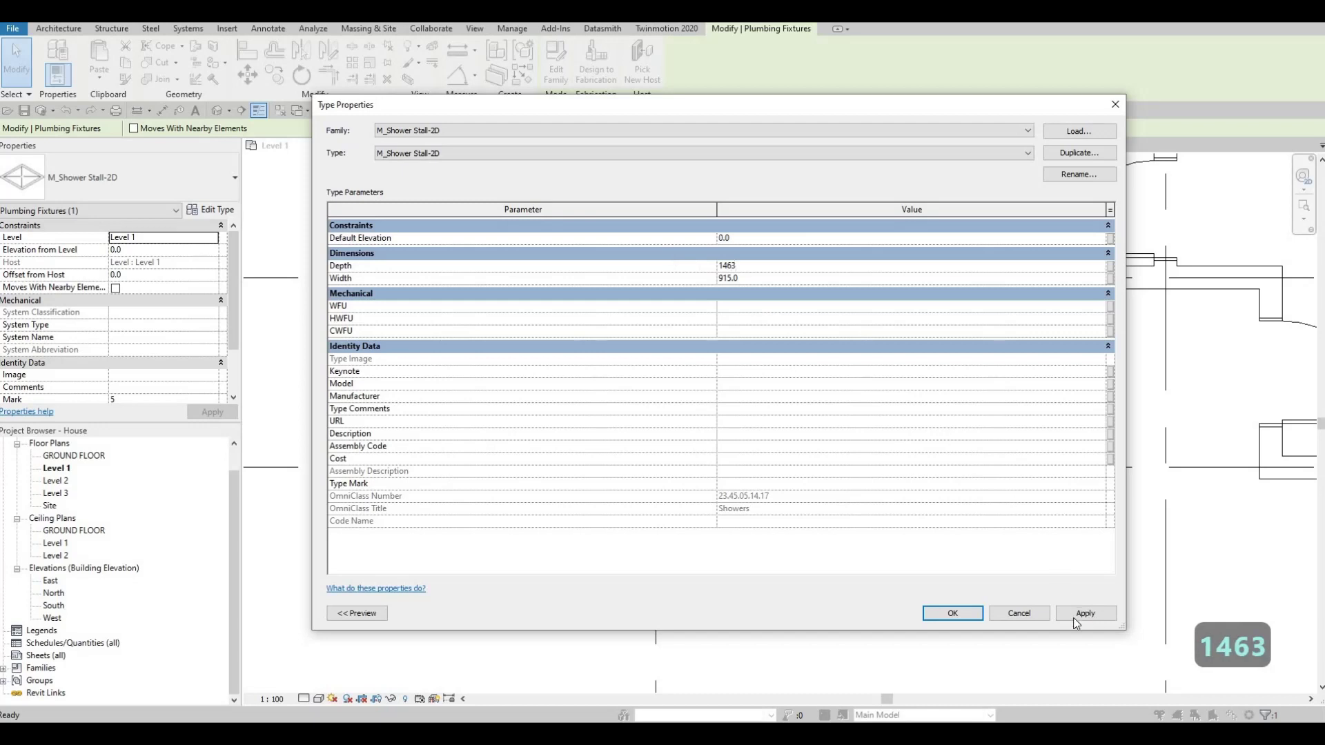
{"action": "left_click", "coordinate": [939, 617]}
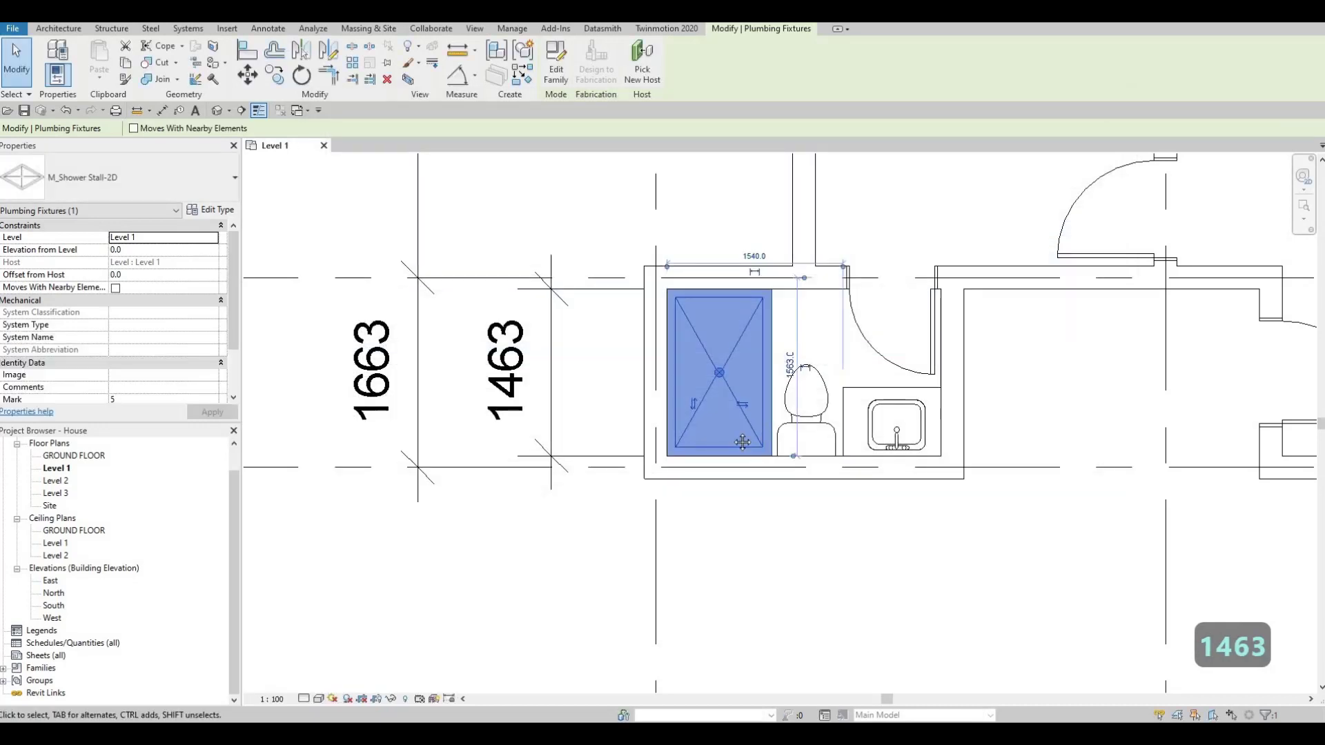
{"action": "key", "text": "Escape"}
{"action": "key", "text": "Escape"}
Delete the inner wall-face dimension outside the west wall of the grid 1 washroom.
{"action": "middle_click_drag", "start_coordinate": [665, 365], "coordinate": [651, 407]}
{"action": "scroll", "coordinate": [573, 385], "scroll_direction": "down", "scroll_amount": 1}
{"action": "middle_click_drag", "start_coordinate": [533, 392], "coordinate": [550, 379]}
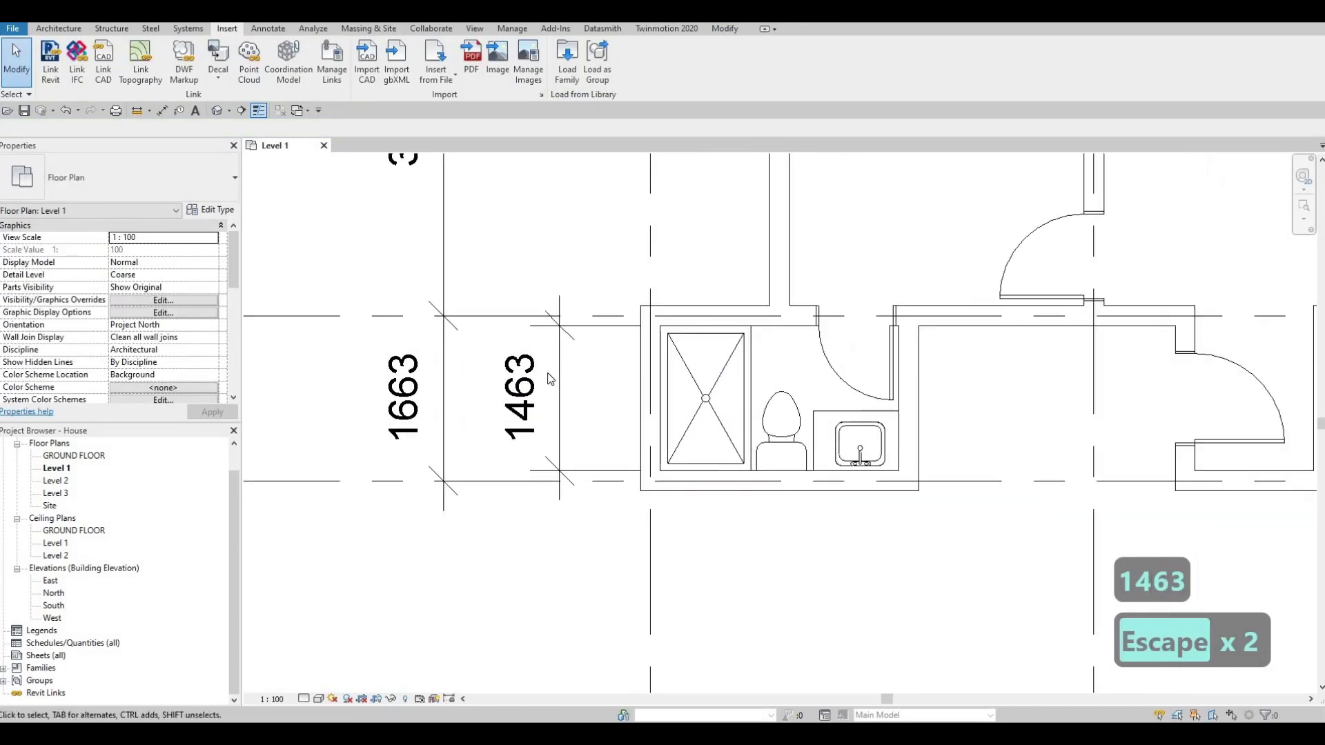
{"action": "key", "text": "Escape"}
{"action": "key", "text": "Escape"}
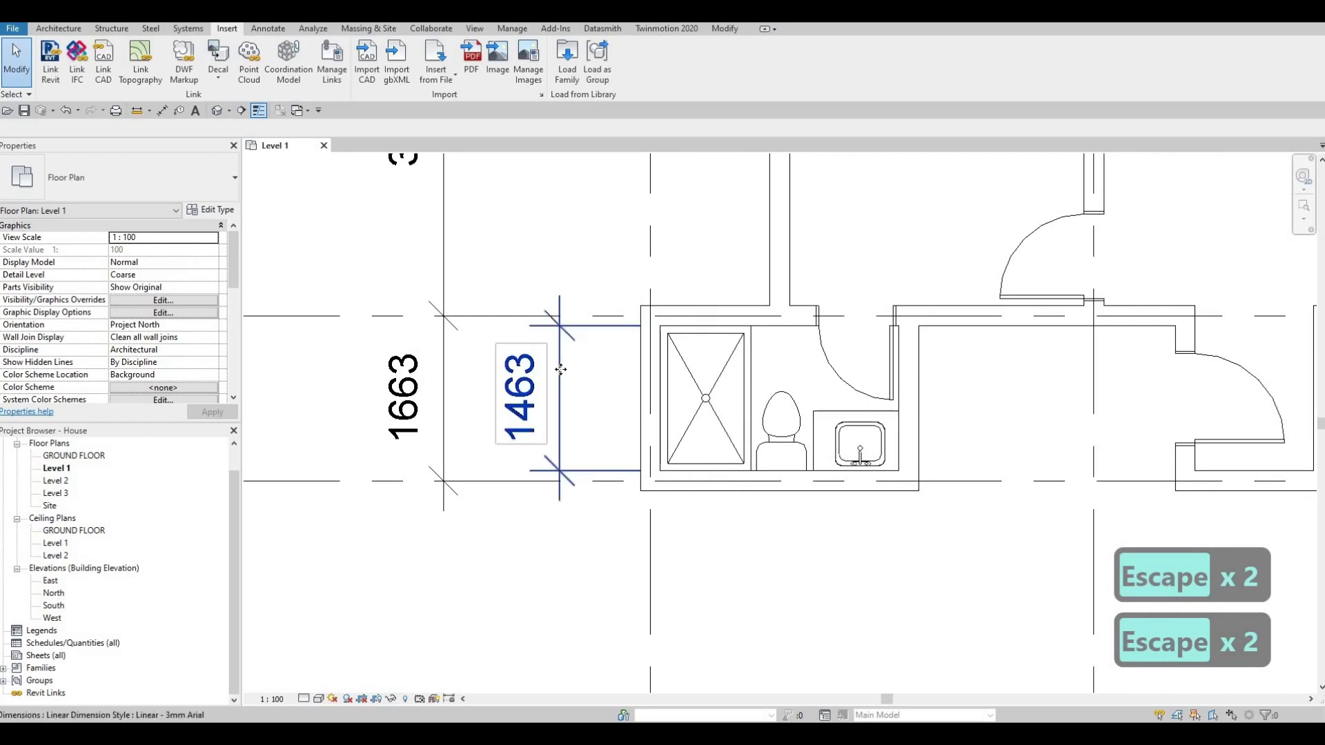
{"action": "left_click", "coordinate": [560, 371]}
{"action": "key", "text": "Delete"}
Examine the overall Level 1 floor plan, including its rooms, fixtures and grid lines.
{"action": "scroll", "coordinate": [561, 370], "scroll_direction": "down", "scroll_amount": 2}
{"action": "scroll", "coordinate": [710, 373], "scroll_direction": "down", "scroll_amount": 4}
{"action": "middle_click_drag", "start_coordinate": [841, 358], "coordinate": [764, 458]}
{"action": "key", "text": "Escape"}
{"action": "key", "text": "Escape"}
{"action": "scroll", "coordinate": [774, 395], "scroll_direction": "down", "scroll_amount": 1}
{"action": "scroll", "coordinate": [776, 400], "scroll_direction": "down", "scroll_amount": 3}
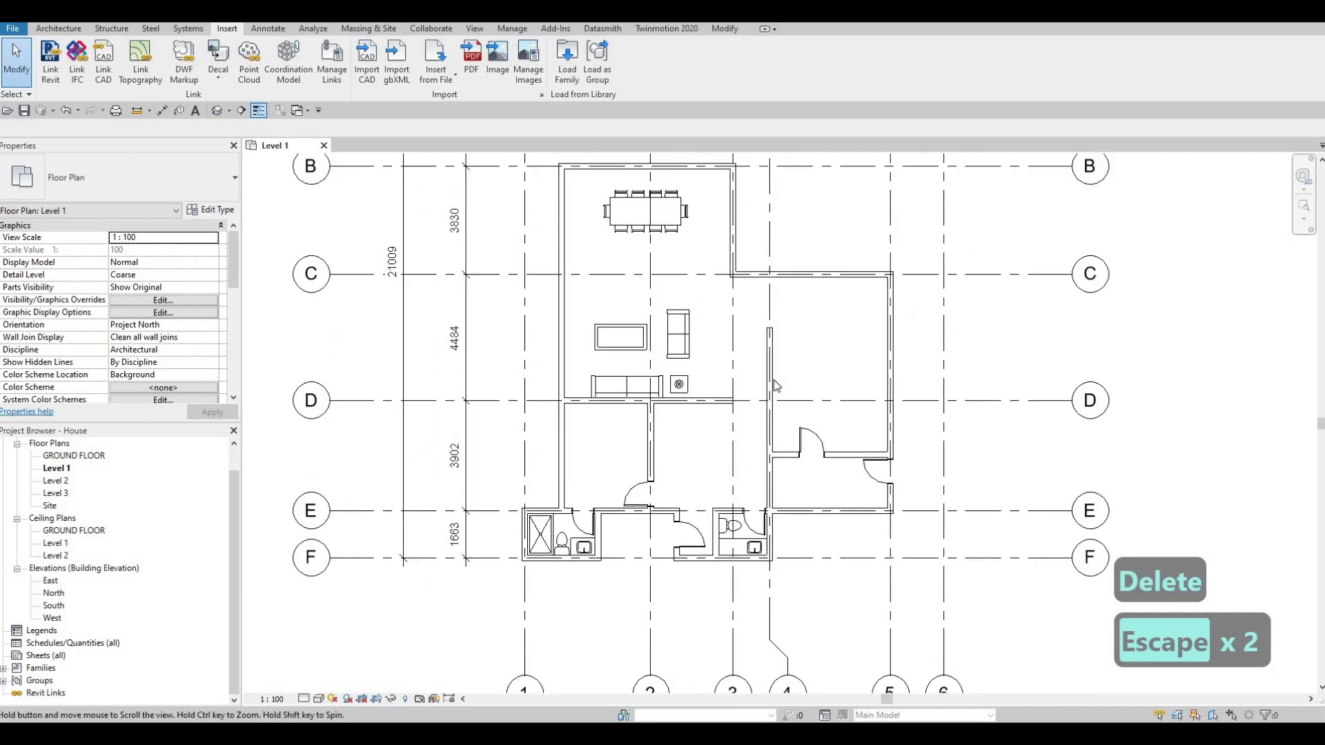
{"action": "scroll", "coordinate": [779, 441], "scroll_direction": "down", "scroll_amount": 1}
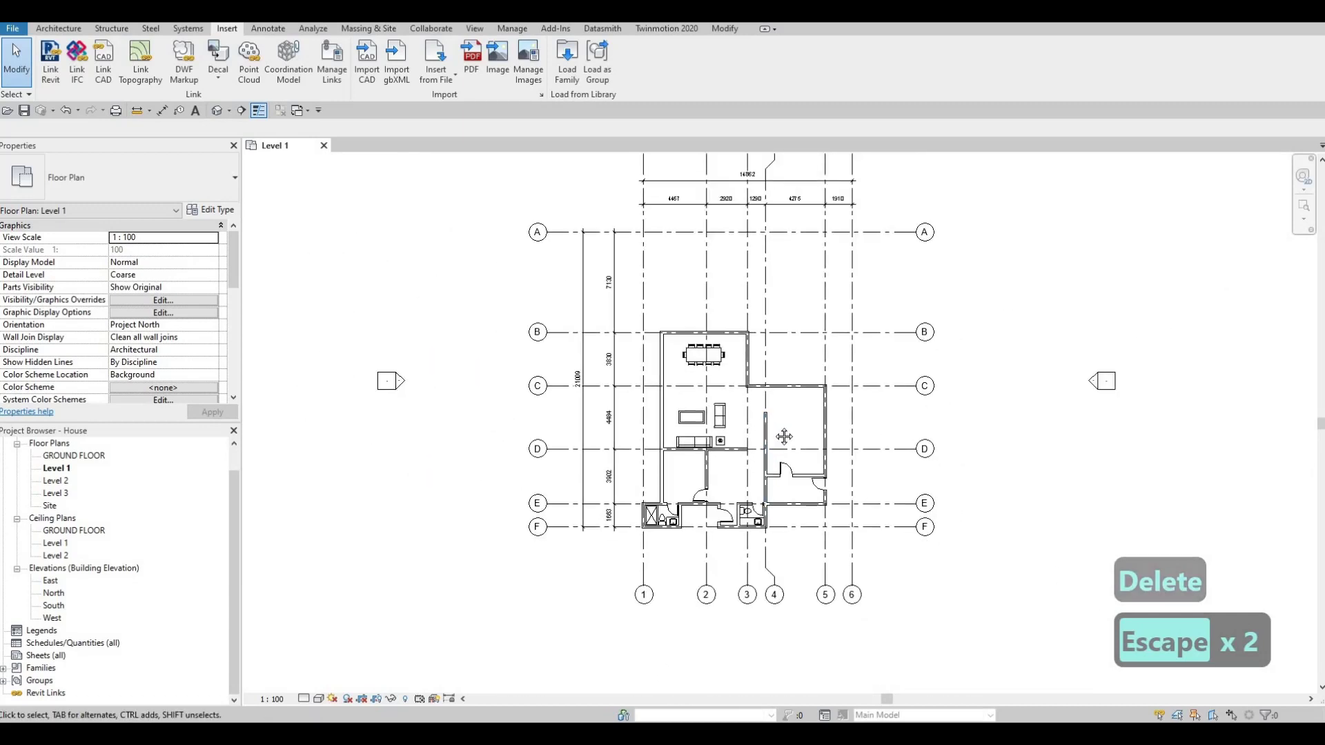